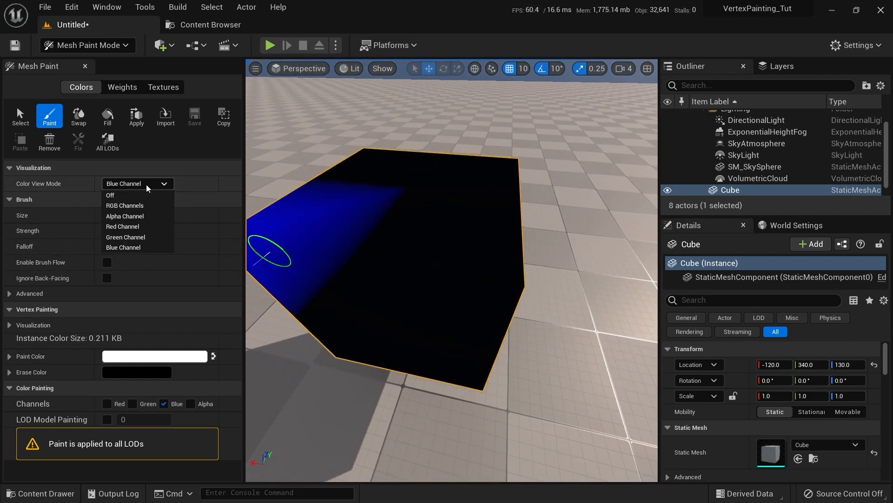
View the cube's combined RGB vertex colours and pan through the HeightLerp material graph
left_click(125, 206)
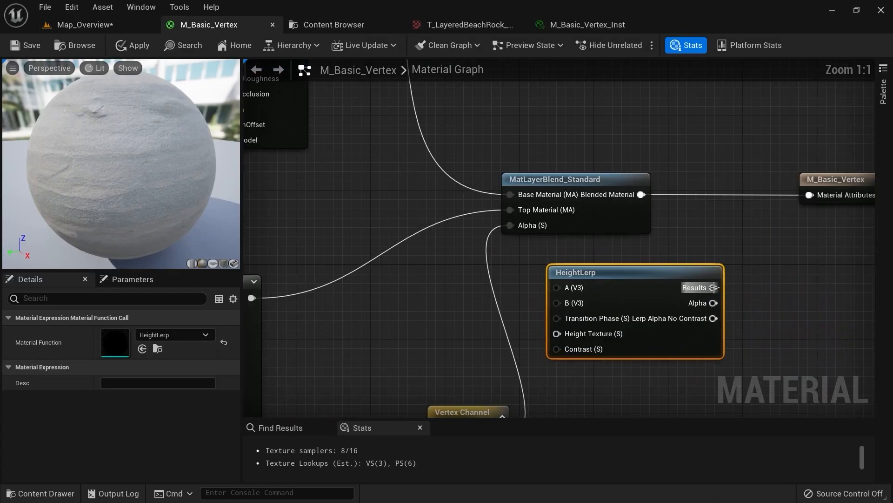
left_click_drag(714, 288, 762, 247)
left_click(697, 235)
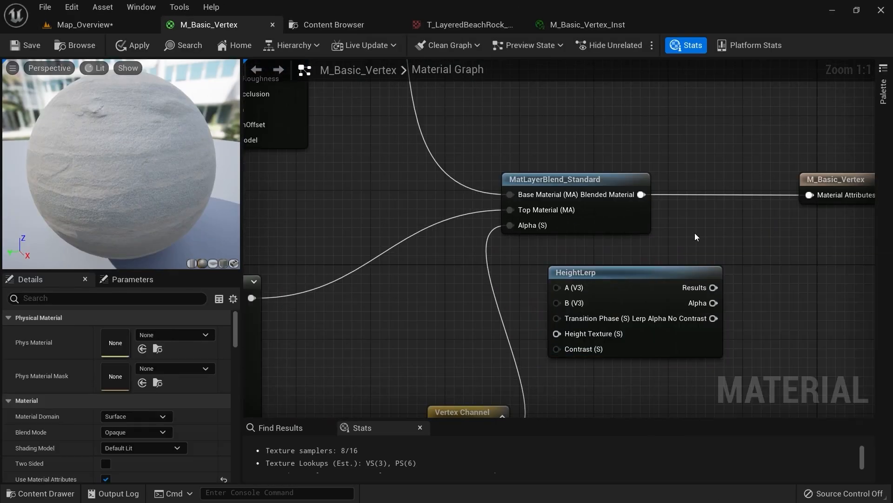
left_click_drag(713, 303, 753, 261)
right_click_drag(484, 318, 566, 267)
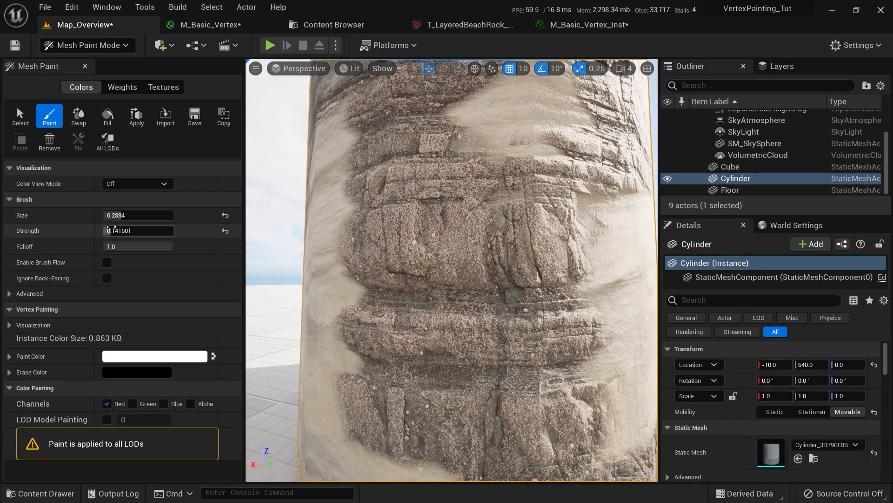
Paint sand into the rock pillar with brush strength about 0.21 and size 0.3972
left_click_drag(111, 229, 128, 229)
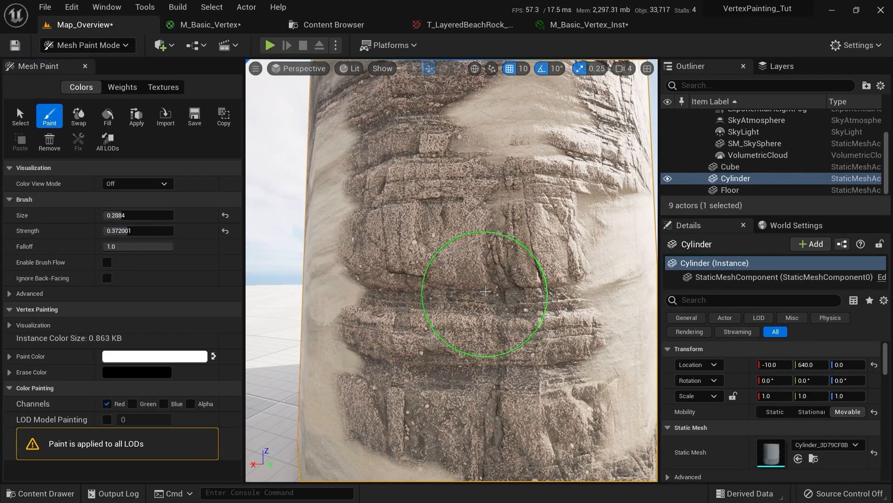
mouse_move(486, 295)
left_mouse_down()
mouse_move(391, 225)
mouse_move(467, 389)
mouse_move(530, 479)
mouse_move(504, 265)
mouse_move(459, 219)
left_mouse_up()
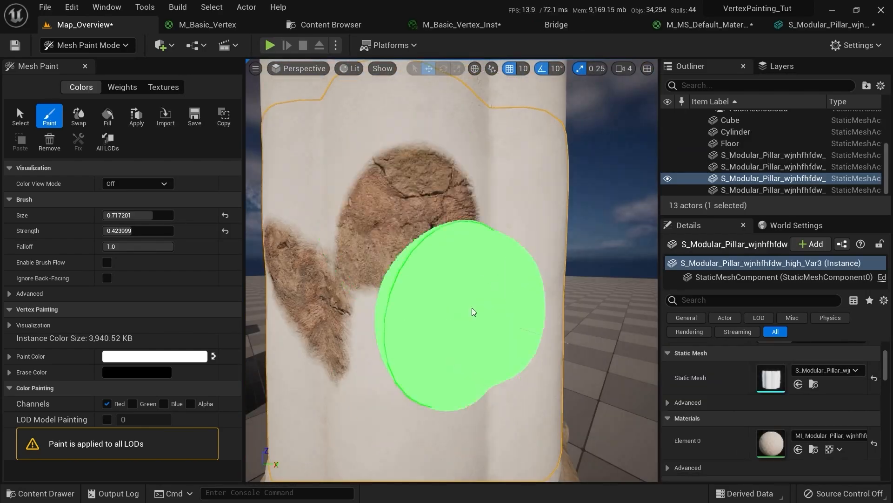
right_click_drag(472, 312, 438, 305)
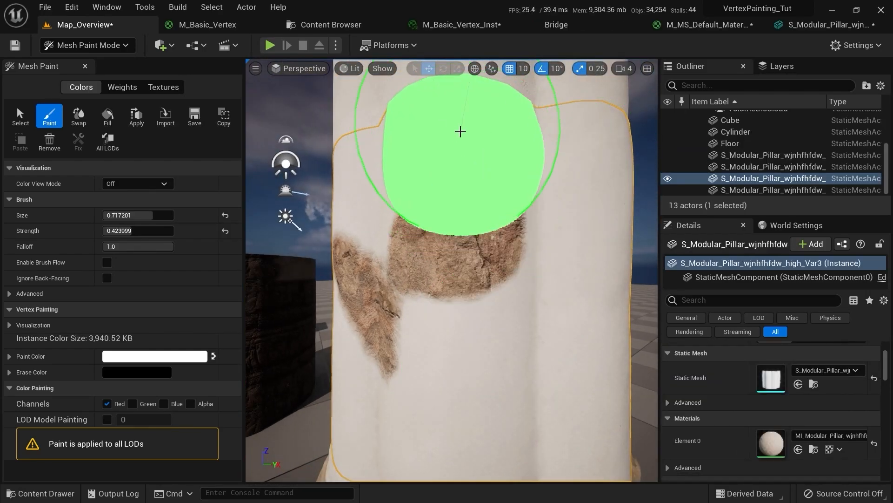
left_click_drag(155, 230, 141, 231)
left_click_drag(516, 219, 419, 140, "alt")
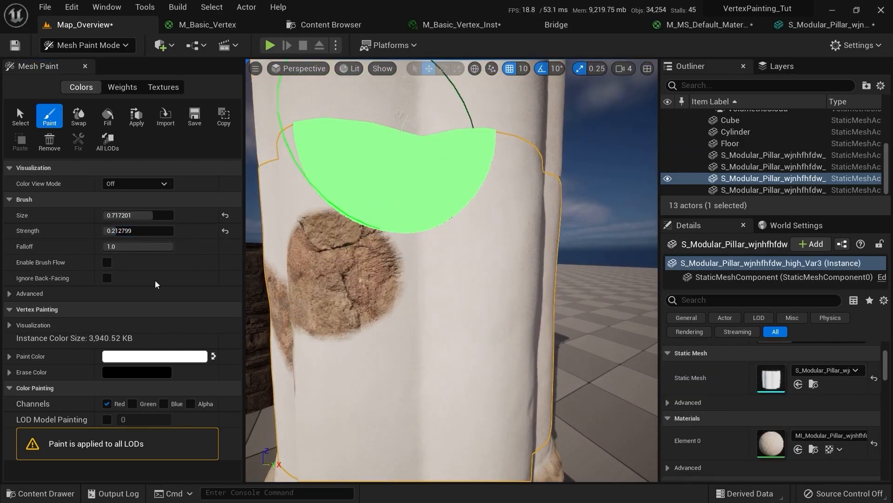
left_click_drag(152, 215, 128, 215)
left_click_drag(480, 256, 535, 260, "alt")
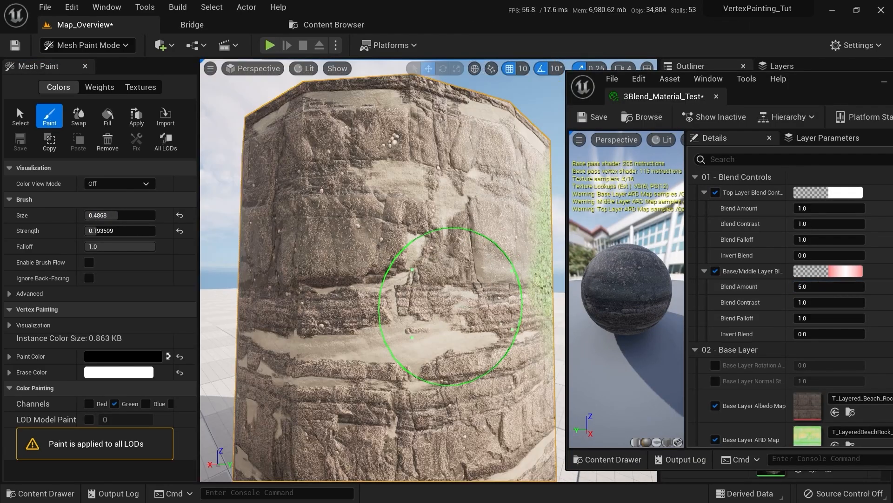
left_click_drag(450, 306, 535, 328, "alt")
Set Base/Middle Blend Contrast to 0, then paint and undo a green stroke on the pillar
left_click(814, 302)
type("0")
key("Return")
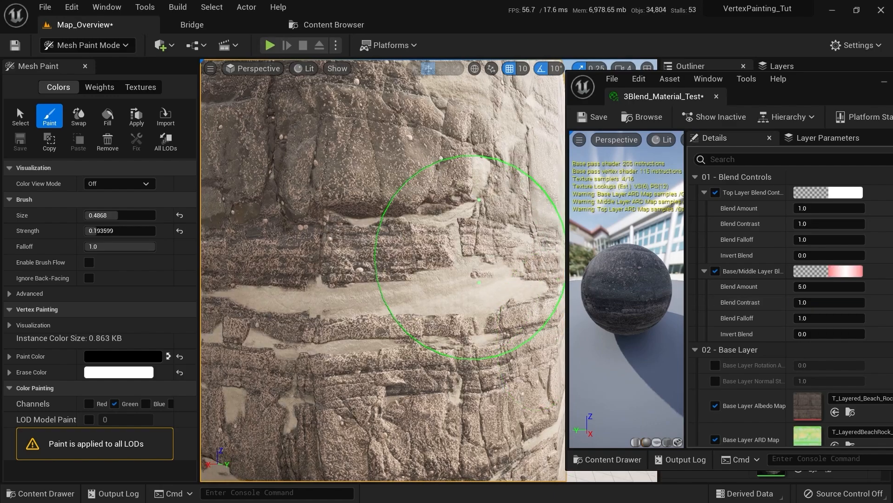
left_click_drag(326, 177, 344, 219)
key("ctrl+z")
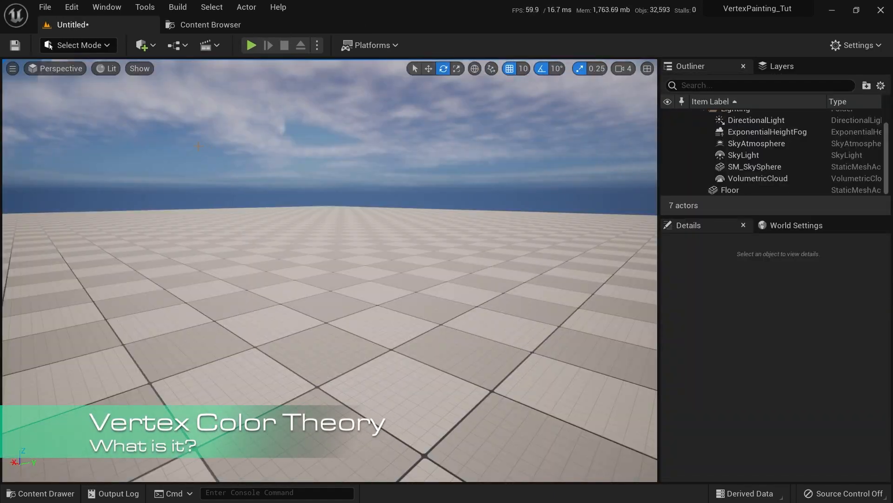
Place a Cube from Quick Add > Shapes into the level
left_click(153, 47)
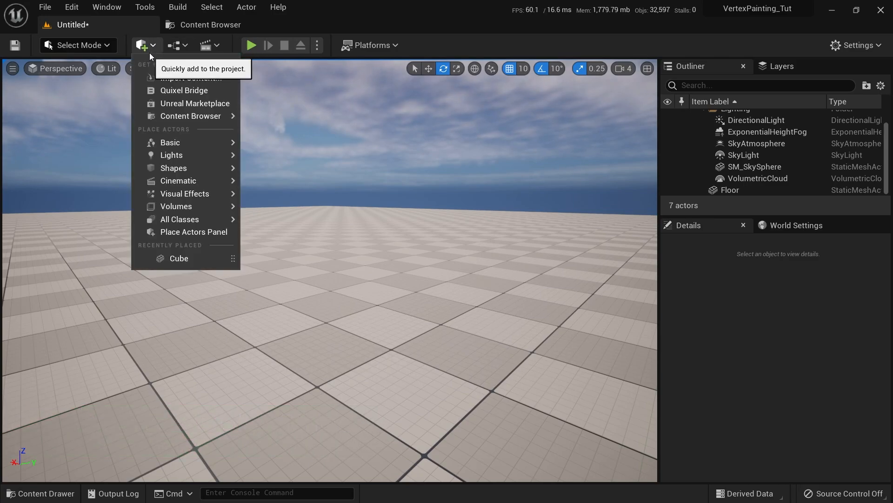
mouse_move(197, 141)
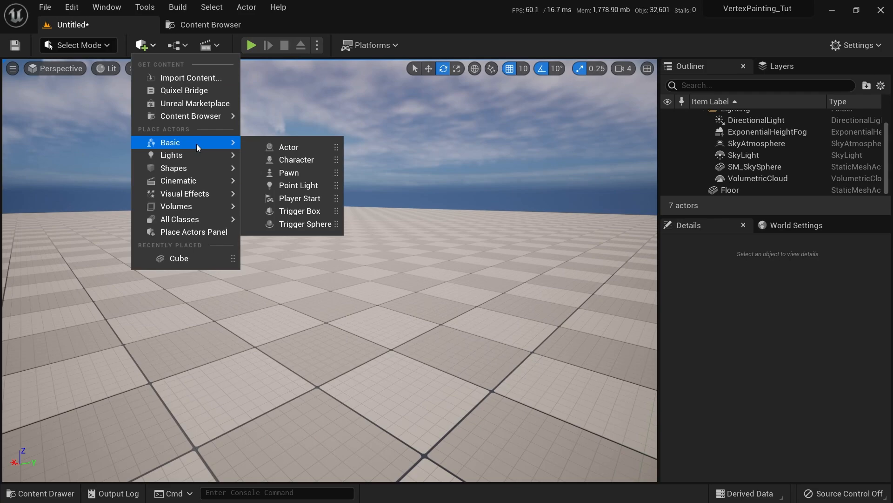
mouse_move(194, 171)
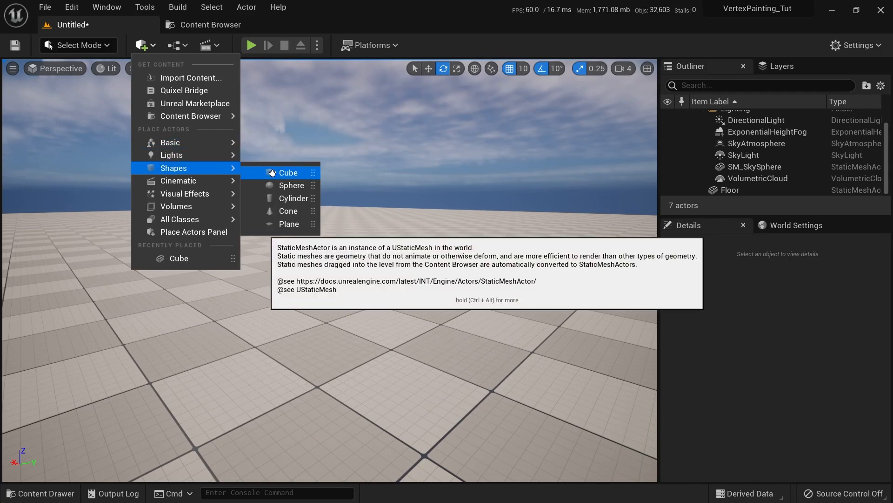
left_click_drag(279, 173, 360, 320)
Raise the cube to Z = 130, location -120, 340, 130
key("w")
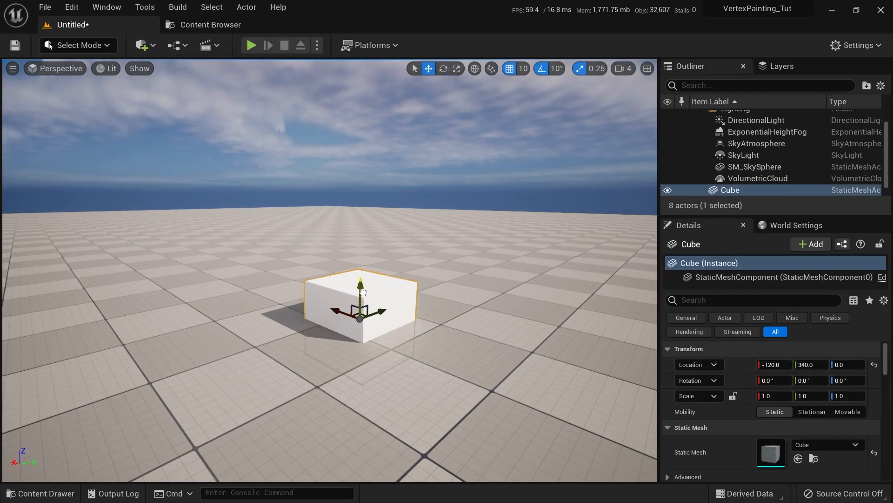
left_click_drag(361, 279, 358, 189)
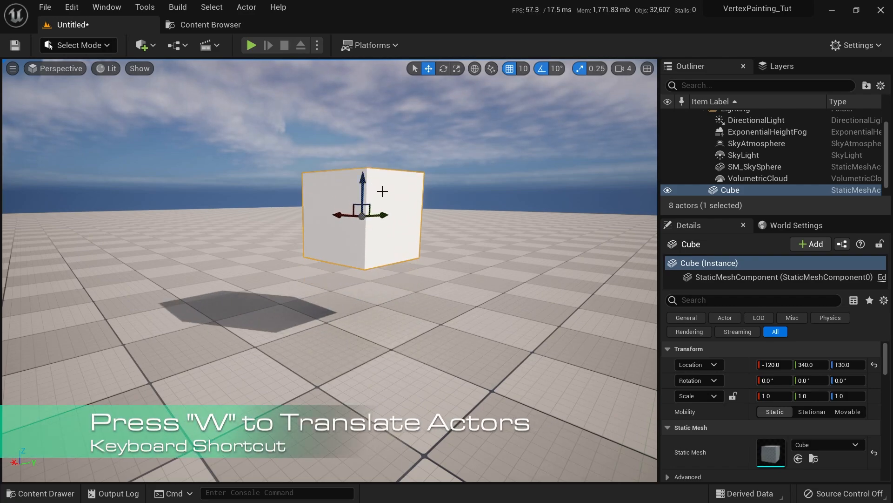
right_click_drag(382, 192, 422, 209)
key("w")
key("w")
key("w")
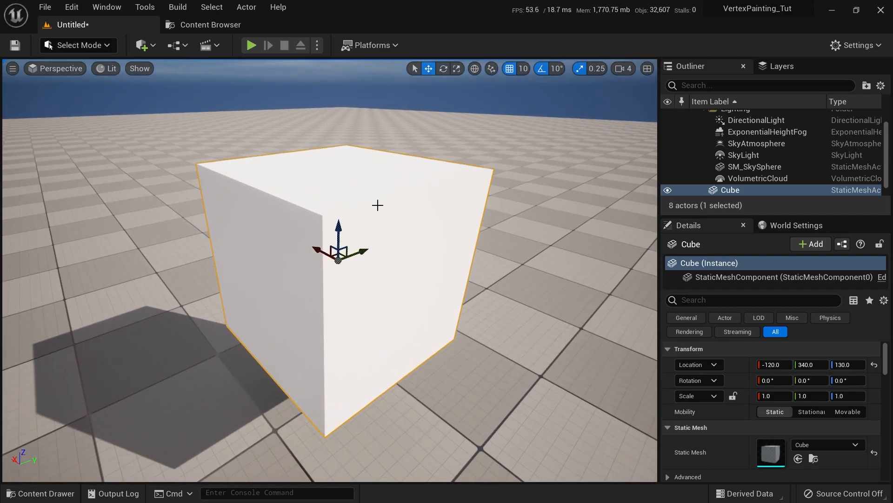
left_click(89, 53)
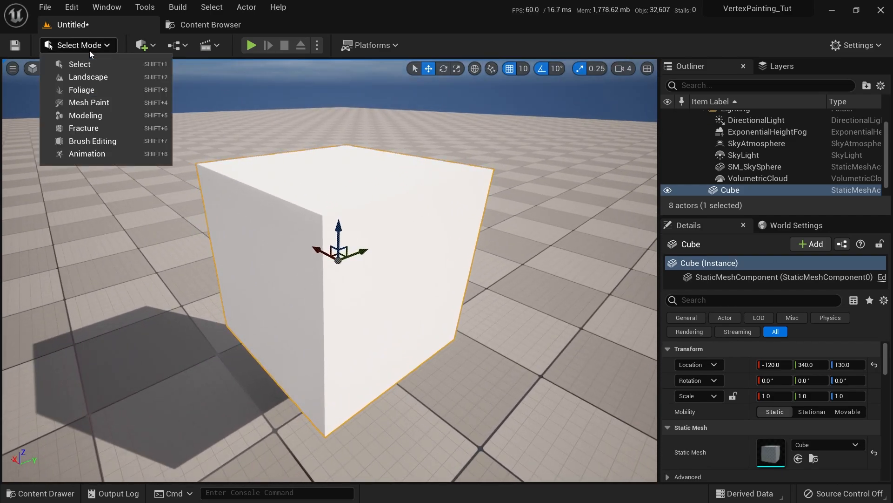
Enter Mesh Paint mode and activate the Colors Paint tool on the cube
left_click(83, 105)
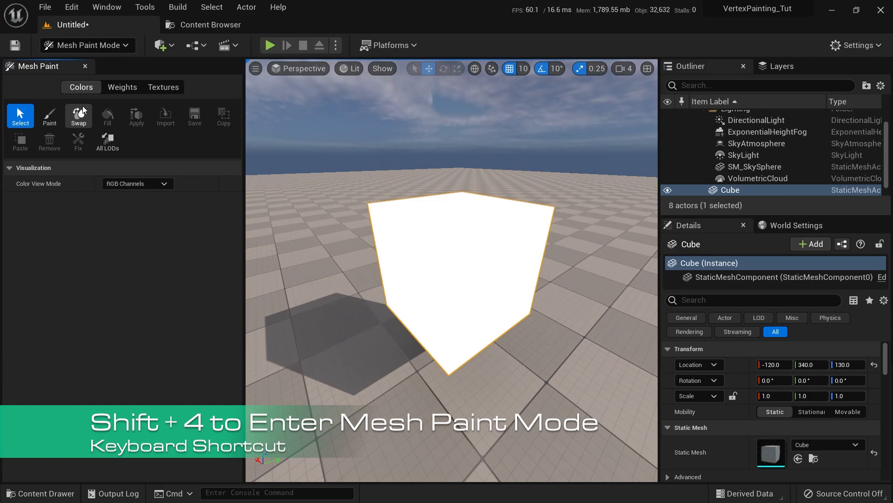
mouse_move(439, 259)
right_mouse_down()
mouse_move(439, 249)
mouse_move(439, 260)
right_mouse_up()
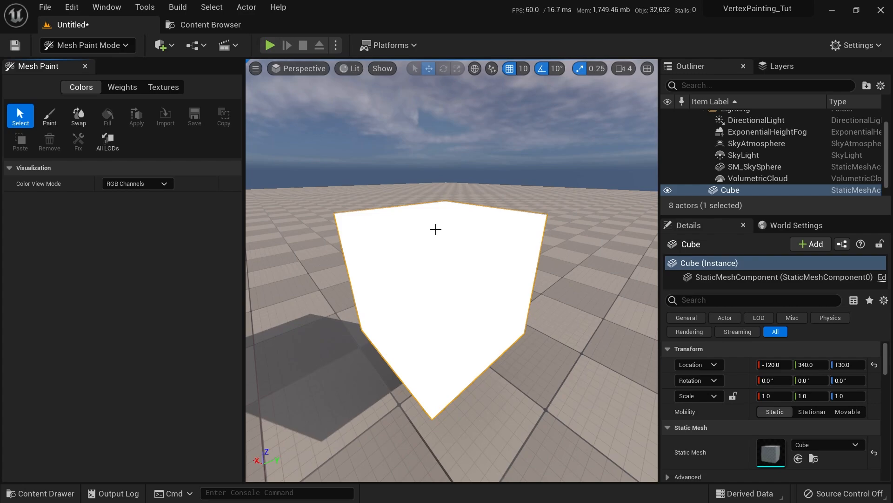
left_click(53, 121)
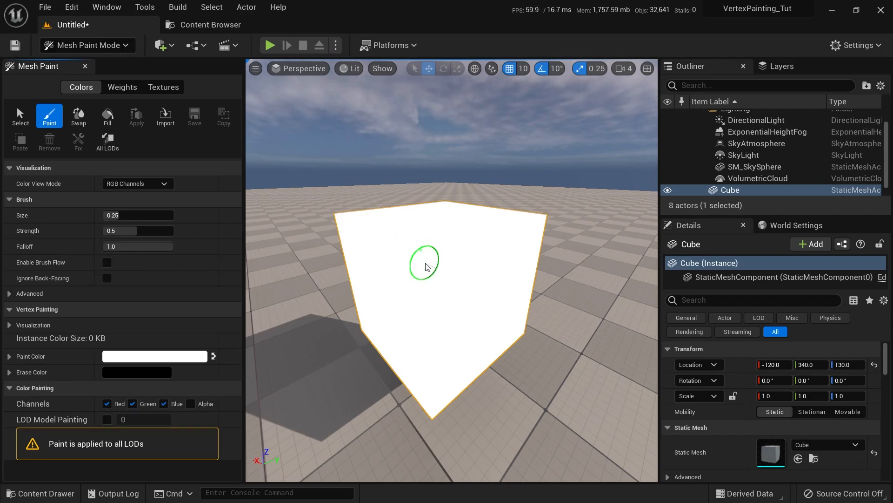
mouse_move(369, 253)
right_mouse_down()
mouse_move(333, 320)
mouse_move(422, 246)
right_mouse_up()
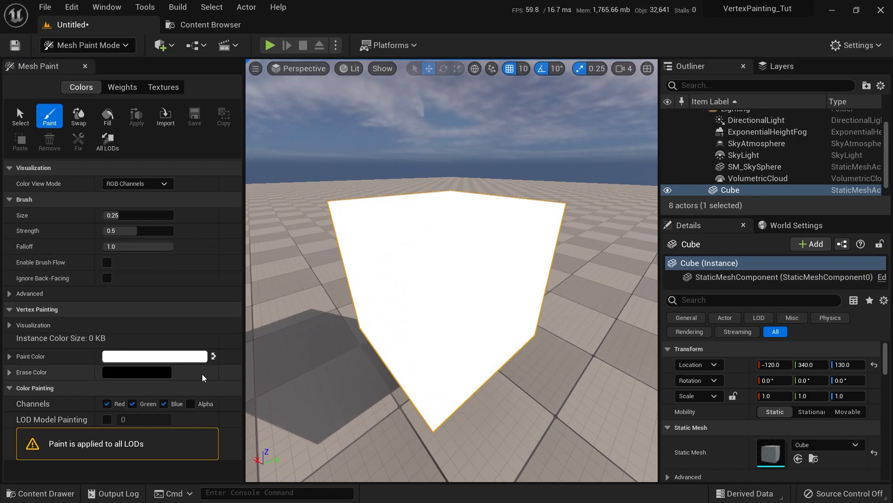
mouse_move(436, 294)
right_mouse_down()
mouse_move(449, 263)
mouse_move(431, 324)
mouse_move(455, 325)
mouse_move(462, 311)
mouse_move(457, 319)
mouse_move(446, 309)
right_mouse_up()
Switch the viewport to wireframe and capture the viewport area for annotation
key("alt+2")
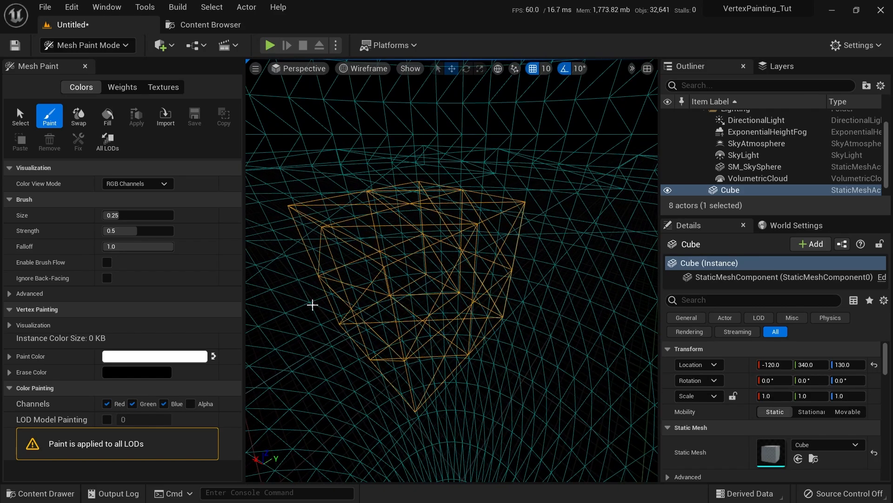
key("Print")
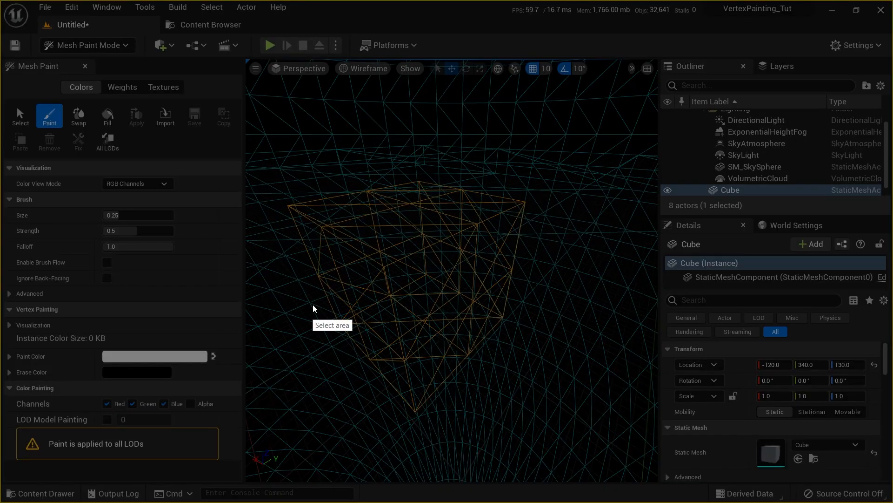
left_click_drag(270, 67, 676, 466)
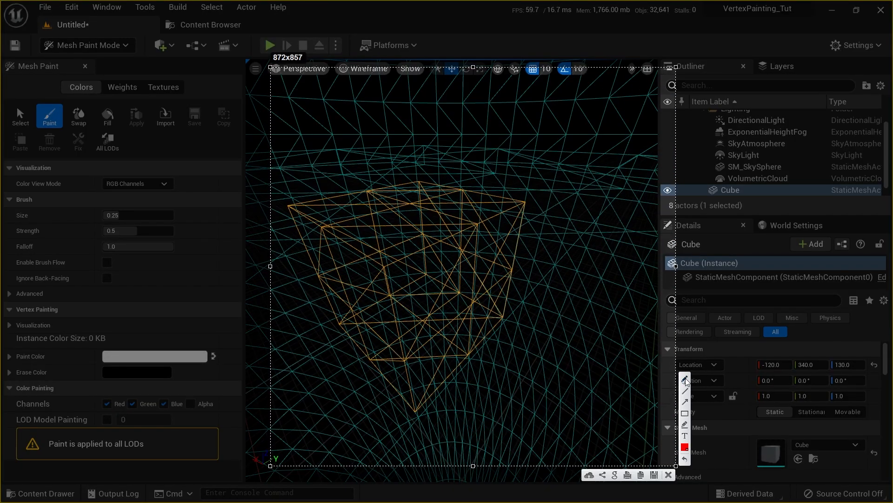
Annotate the cube's corner vertices with an RGBA label and 0-1 value range
mouse_move(524, 192)
left_mouse_down()
mouse_move(538, 205)
mouse_move(524, 193)
left_mouse_up()
mouse_move(481, 221)
left_mouse_down()
mouse_move(472, 232)
mouse_move(469, 219)
left_mouse_up()
left_click_drag(465, 187, 469, 184)
left_click_drag(527, 194, 579, 116)
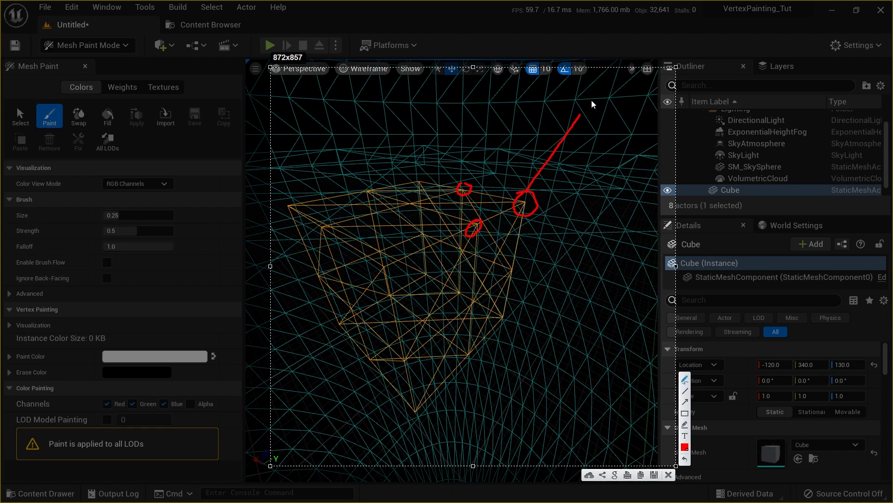
mouse_move(585, 99)
left_mouse_down()
mouse_move(604, 114)
mouse_move(649, 108)
mouse_move(657, 98)
mouse_move(661, 116)
left_mouse_up()
left_click_drag(590, 124, 592, 205)
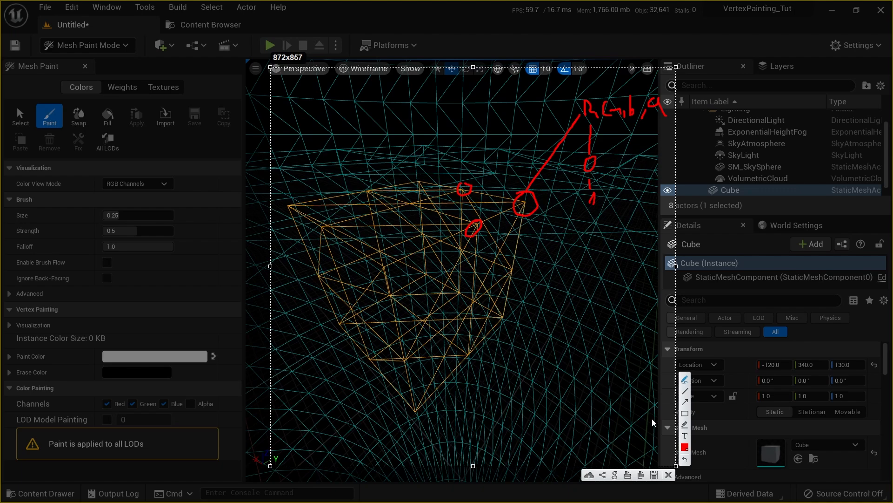
left_click(669, 475)
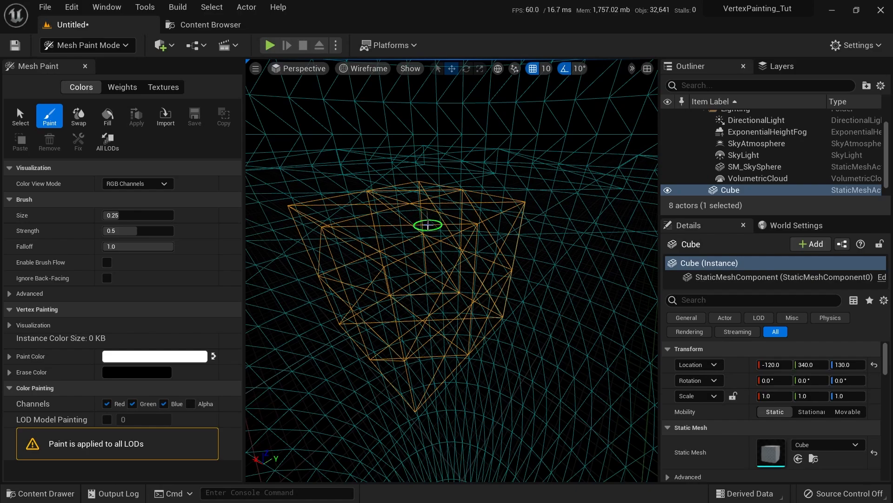
Set Color View Mode to RGB Channels and swap colours so black paints and white erases
key("alt+4")
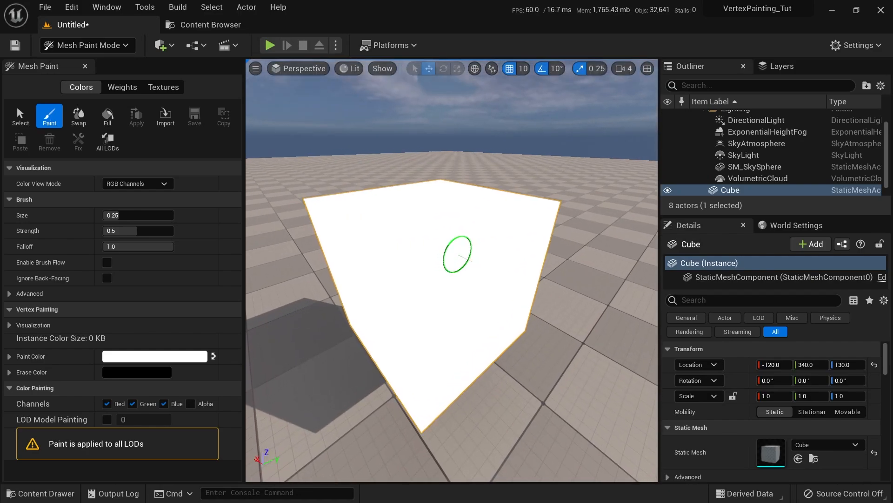
scroll(440, 253, "up", 2)
left_click(143, 184)
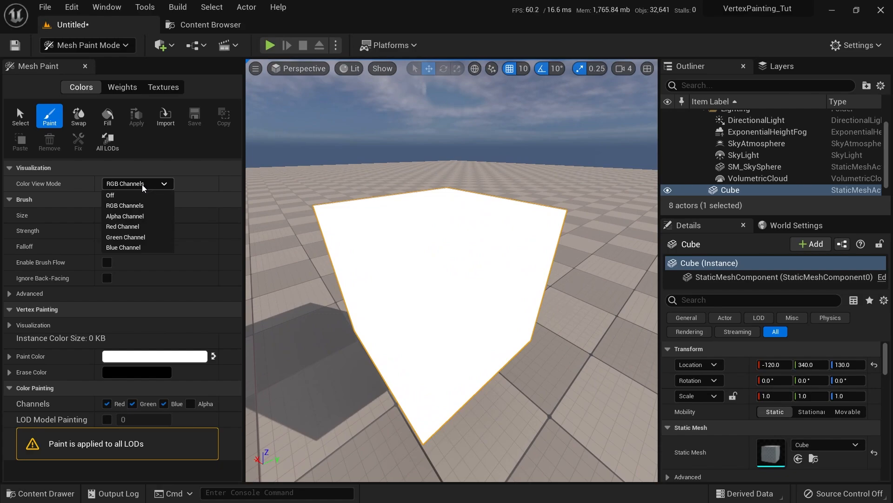
left_click(120, 199)
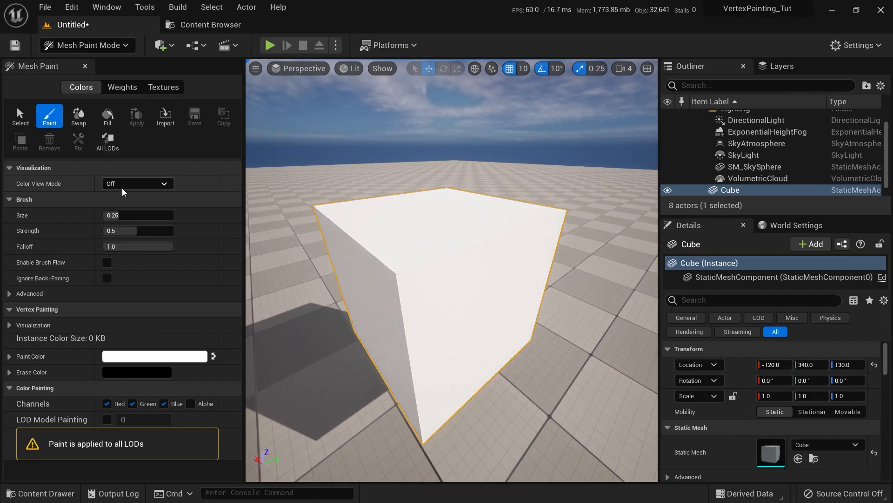
left_click(131, 185)
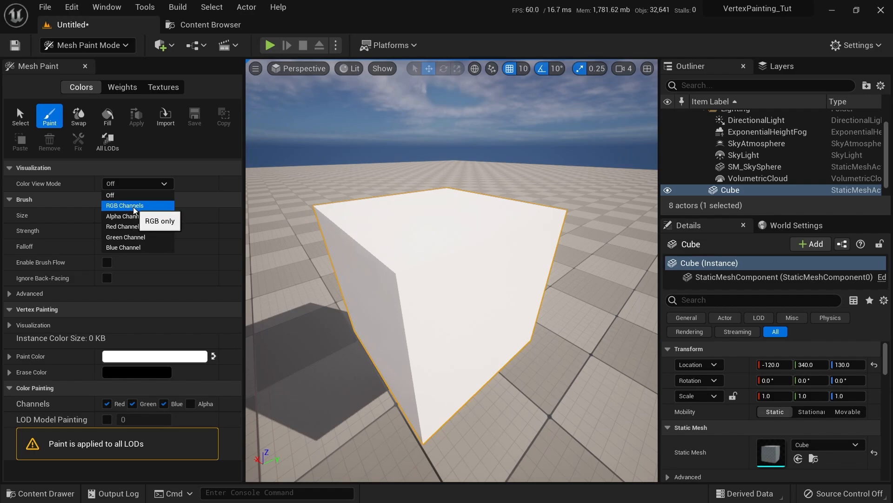
left_click(134, 206)
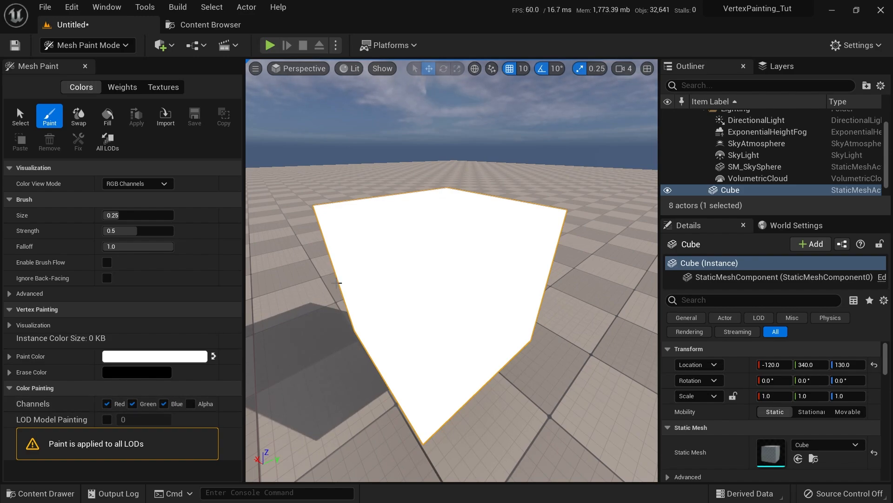
left_click(214, 356)
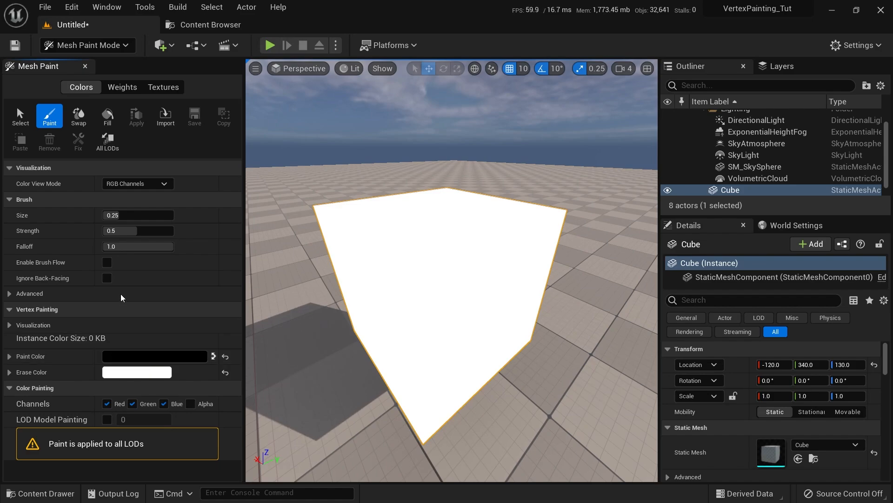
Fill the cube with black, then set white paint restricted to the Red channel only
left_click(107, 116)
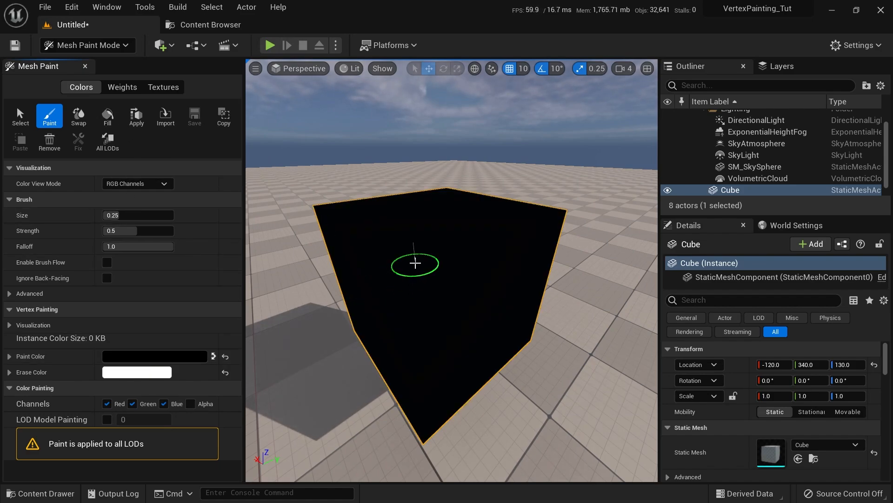
mouse_move(454, 253)
right_mouse_down()
mouse_move(447, 225)
mouse_move(454, 273)
mouse_move(470, 273)
mouse_move(450, 267)
right_mouse_up()
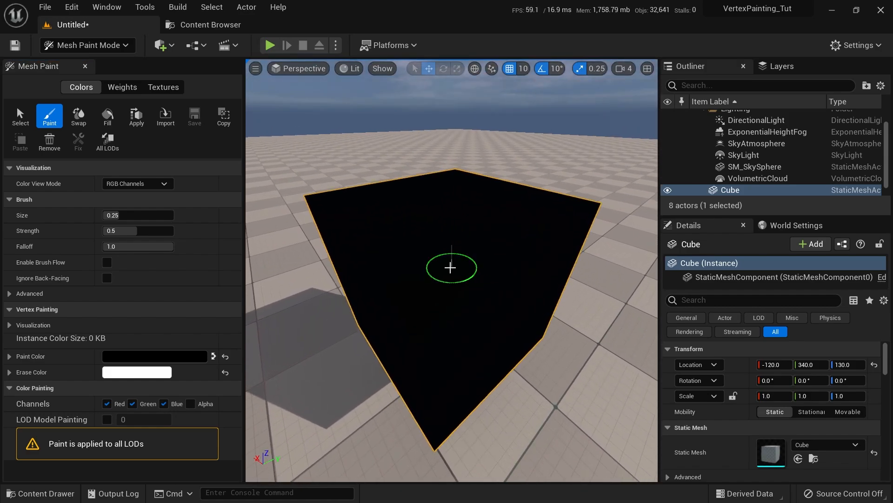
left_click(213, 357)
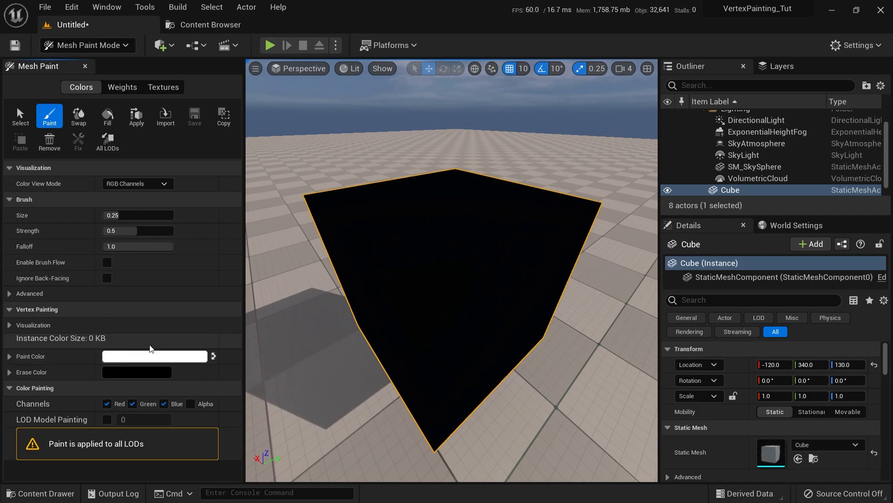
right_click_drag(373, 256, 391, 297)
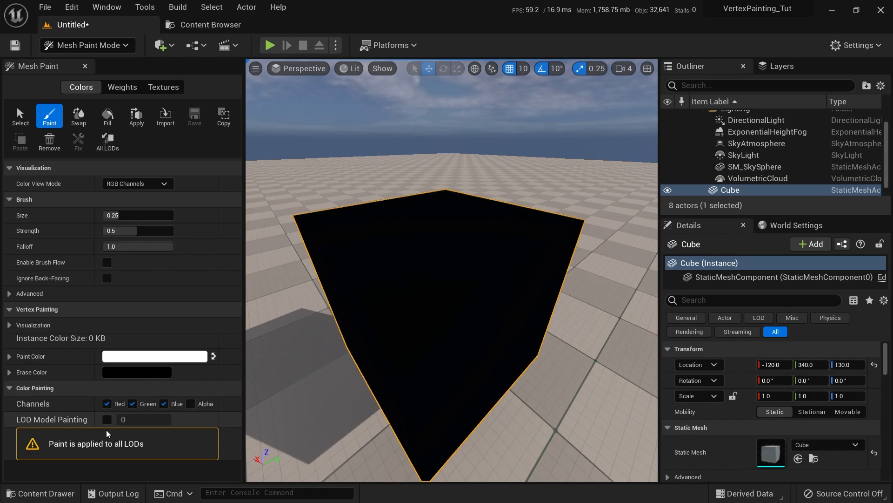
left_click(133, 404)
left_click(164, 403)
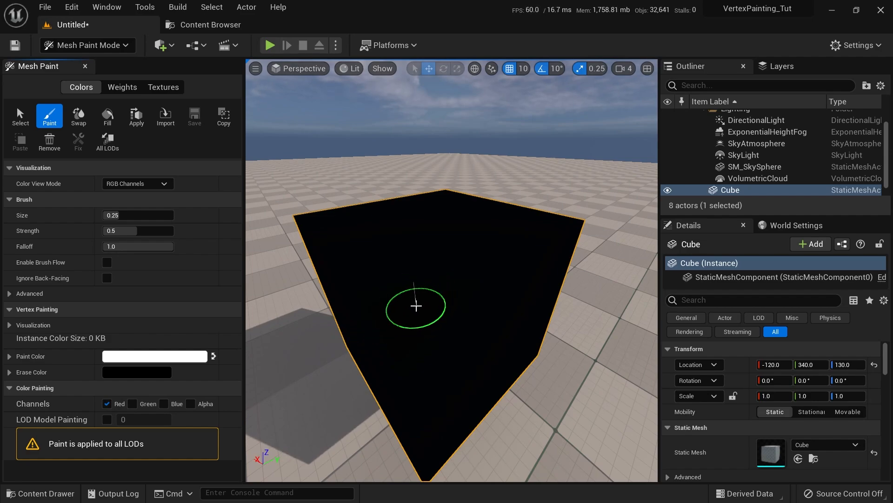
Paint a red patch onto one face of the black cube
left_click(415, 306)
mouse_move(418, 322)
left_mouse_down()
mouse_move(403, 316)
mouse_move(411, 312)
mouse_move(399, 342)
mouse_move(419, 279)
mouse_move(433, 302)
mouse_move(415, 365)
mouse_move(349, 315)
mouse_move(389, 379)
left_mouse_up()
scroll(409, 400, "up", 3)
mouse_move(436, 331)
left_mouse_down("alt")
mouse_move(479, 347)
mouse_move(431, 321)
mouse_move(393, 341)
mouse_move(429, 318)
mouse_move(361, 317)
mouse_move(431, 315)
mouse_move(409, 298)
left_mouse_up("alt")
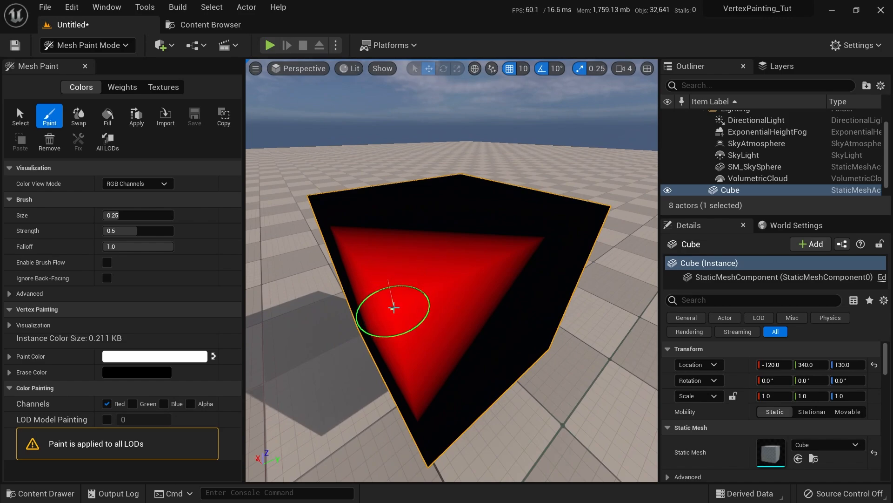
mouse_move(433, 301)
left_mouse_down("alt")
mouse_move(417, 351)
mouse_move(417, 285)
mouse_move(466, 288)
mouse_move(265, 319)
mouse_move(253, 340)
left_mouse_up("alt")
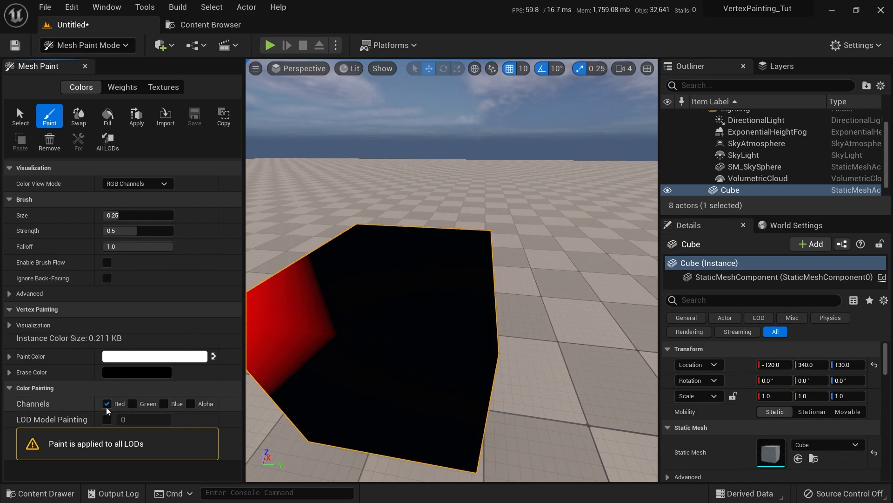
Paint a green patch with Green only, then a blue corner with Blue only
left_click(132, 403)
mouse_move(445, 327)
left_mouse_down("alt")
mouse_move(417, 339)
mouse_move(438, 331)
left_mouse_up("alt")
left_click(435, 331)
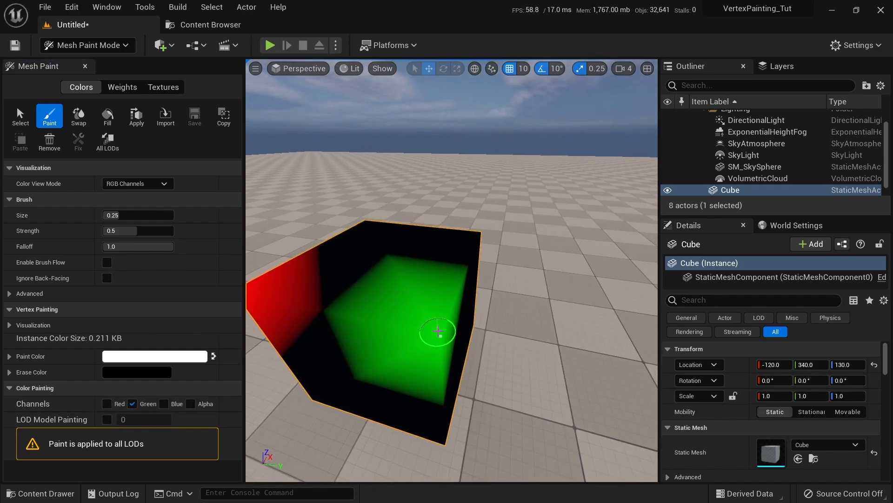
left_click(132, 404)
left_click(163, 404)
mouse_move(330, 334)
left_mouse_down("alt")
mouse_move(284, 345)
mouse_move(389, 439)
mouse_move(614, 315)
mouse_move(452, 311)
mouse_move(415, 331)
left_mouse_up("alt")
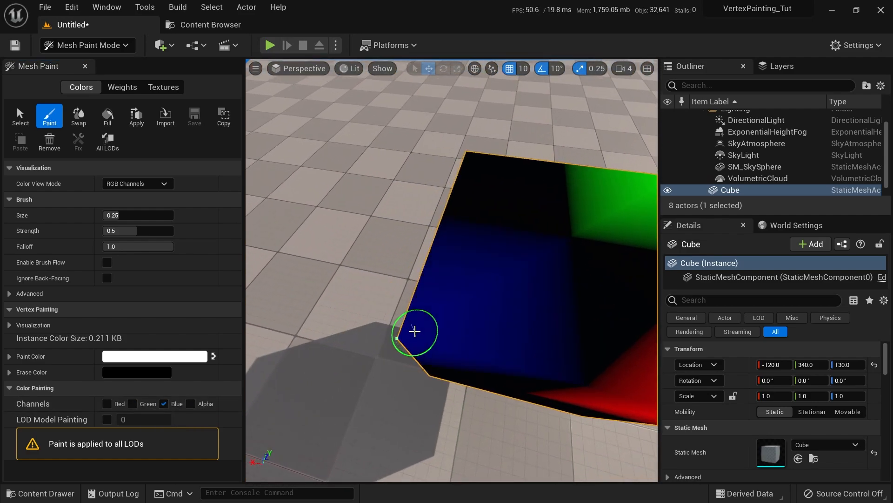
right_click_drag(433, 324, 484, 293)
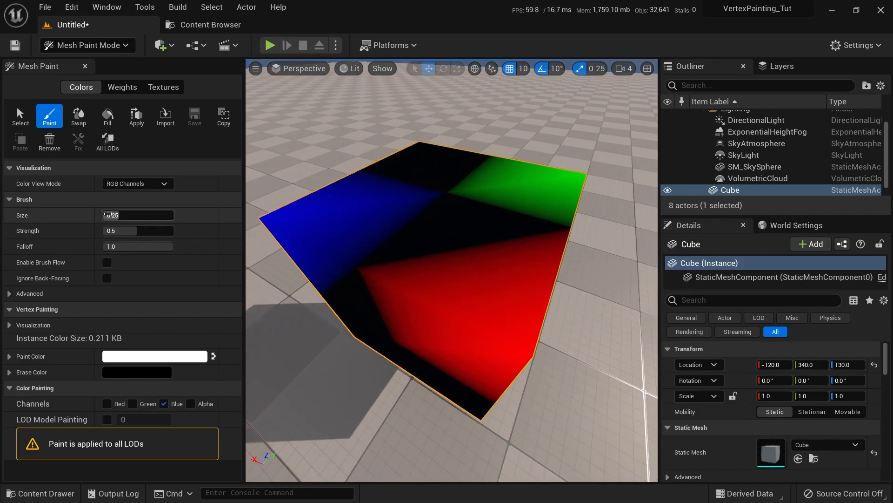
View the cube in Red Channel, then Green Channel, then Blue Channel mode
left_click(133, 184)
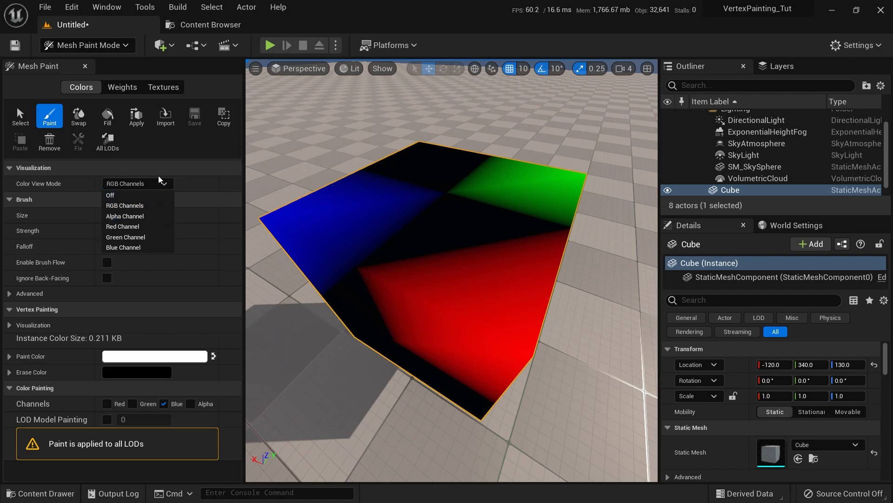
left_click(135, 227)
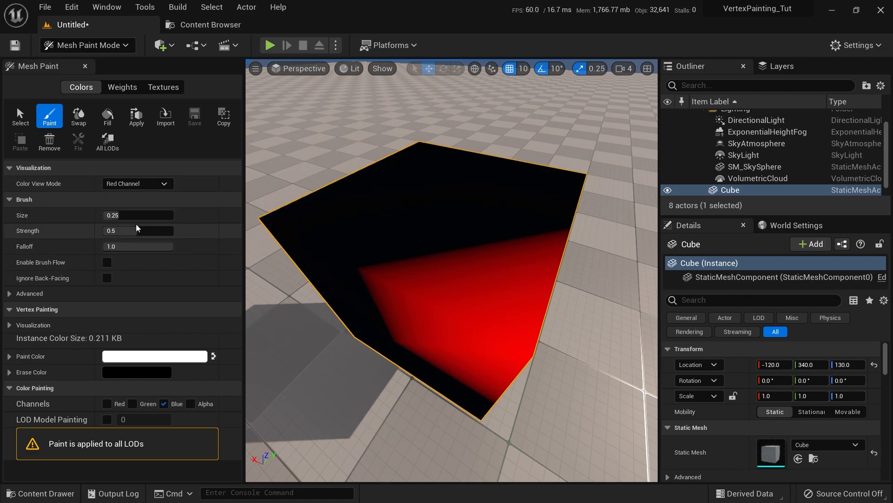
right_click_drag(387, 259, 356, 321)
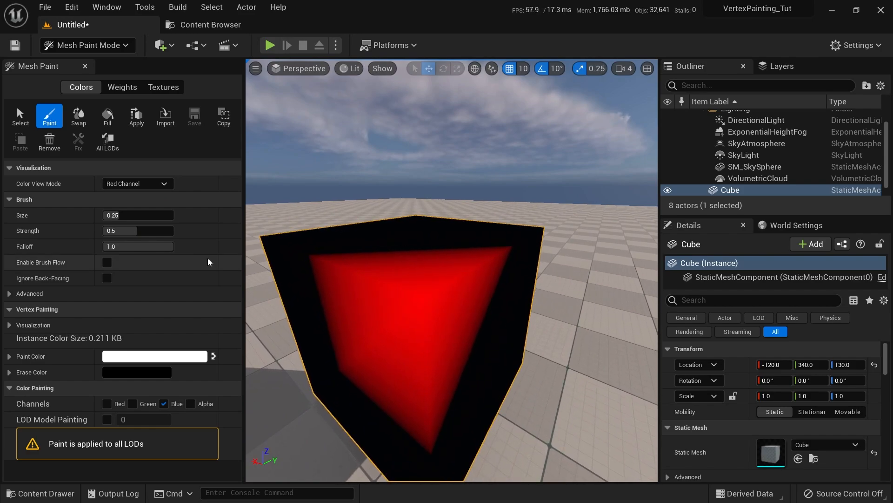
left_click(149, 187)
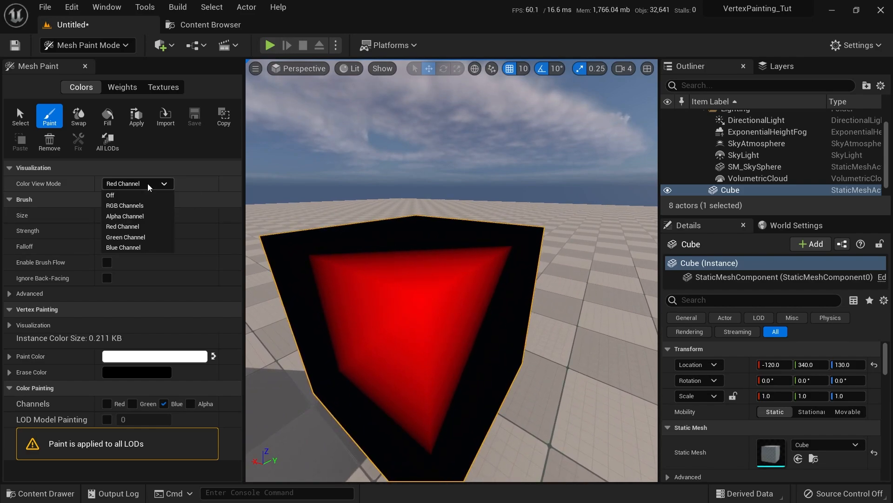
left_click(132, 239)
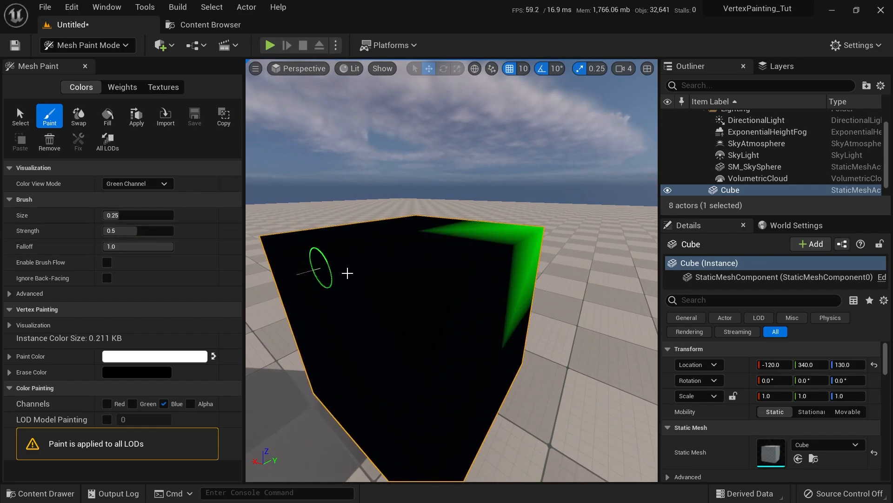
left_click(137, 184)
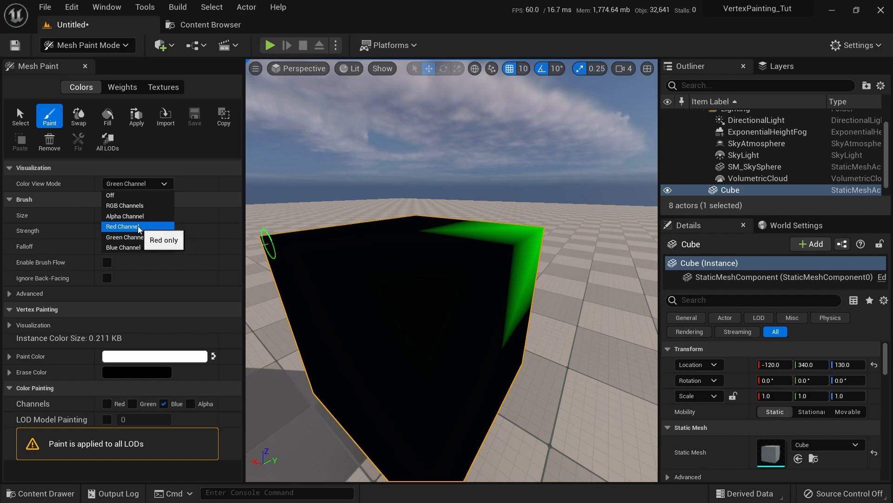
left_click(131, 247)
Return Color View Mode to RGB Channels and orbit around the cube's opposite side
right_click_drag(439, 227, 439, 277)
left_click(146, 185)
left_click(145, 205)
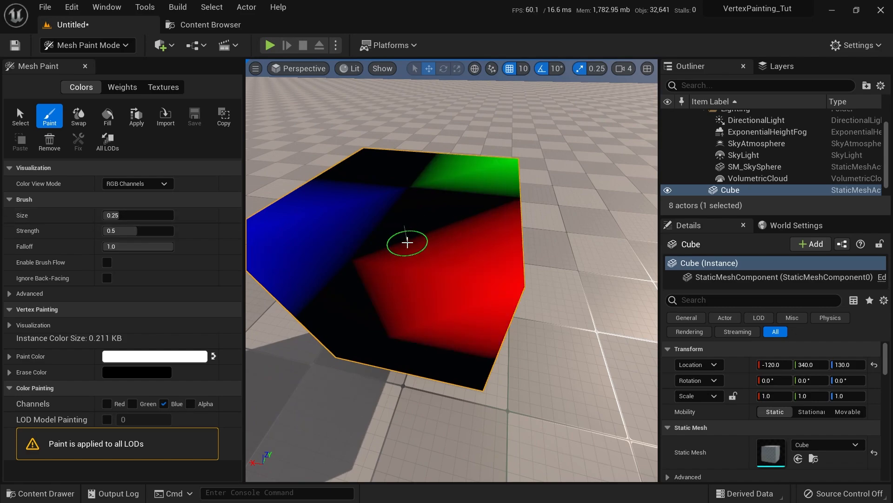
right_click_drag(407, 242, 619, 256)
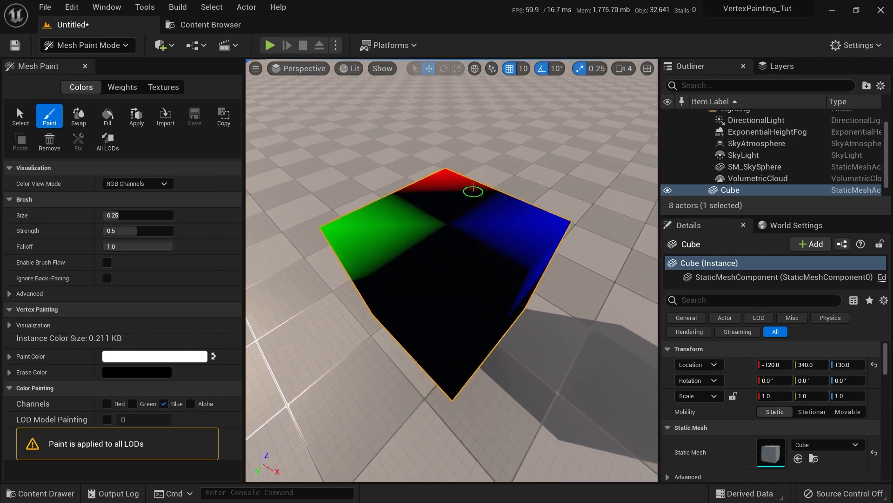
right_click_drag(474, 192, 473, 214)
Paint a yellow patch on the front face using Red and Green channels
left_click(164, 403)
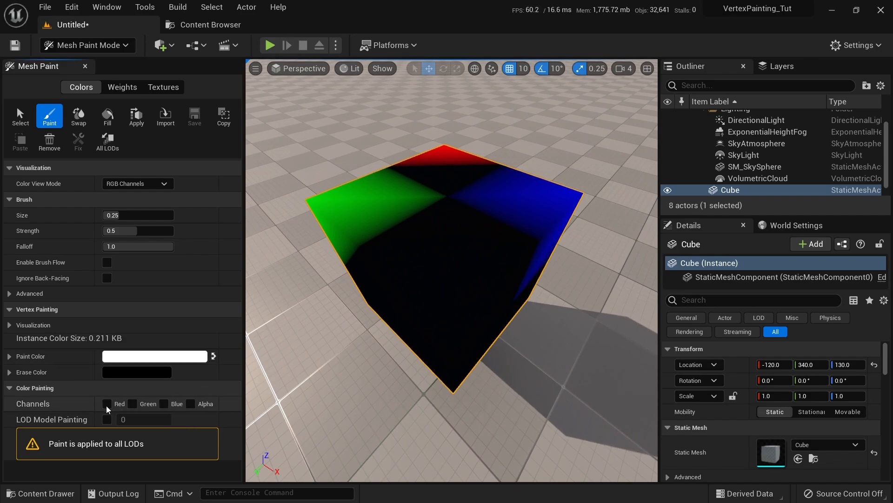
left_click(107, 403)
left_click(132, 404)
right_click_drag(391, 344, 460, 274)
left_click(442, 269)
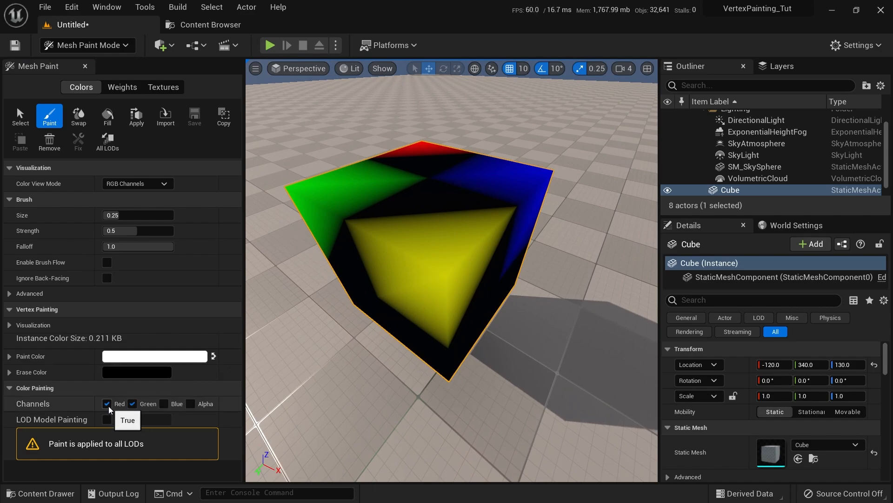
Paint a magenta patch with Red+Blue, then a cyan patch with Green+Blue
left_click(132, 404)
left_click(164, 403)
mouse_move(401, 280)
right_mouse_down()
mouse_move(378, 142)
mouse_move(414, 86)
mouse_move(529, 160)
mouse_move(413, 323)
right_mouse_up()
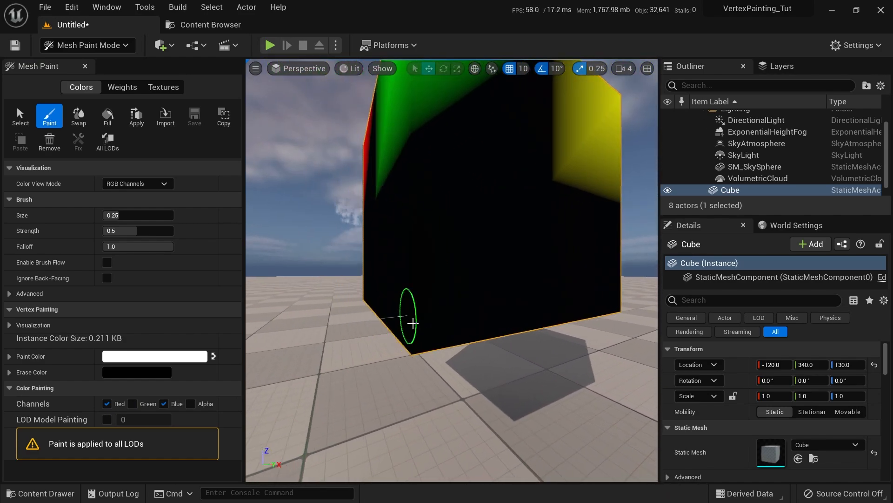
mouse_move(412, 323)
left_mouse_down()
mouse_move(421, 378)
mouse_move(438, 323)
left_mouse_up()
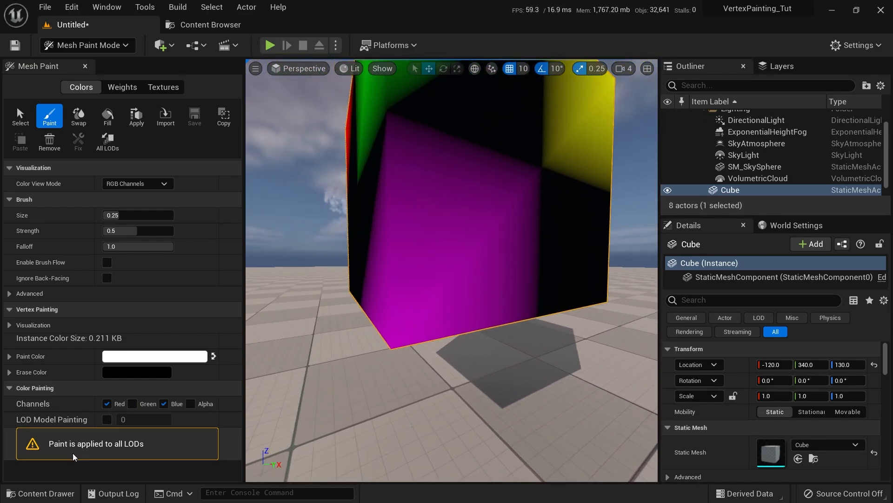
left_click(107, 404)
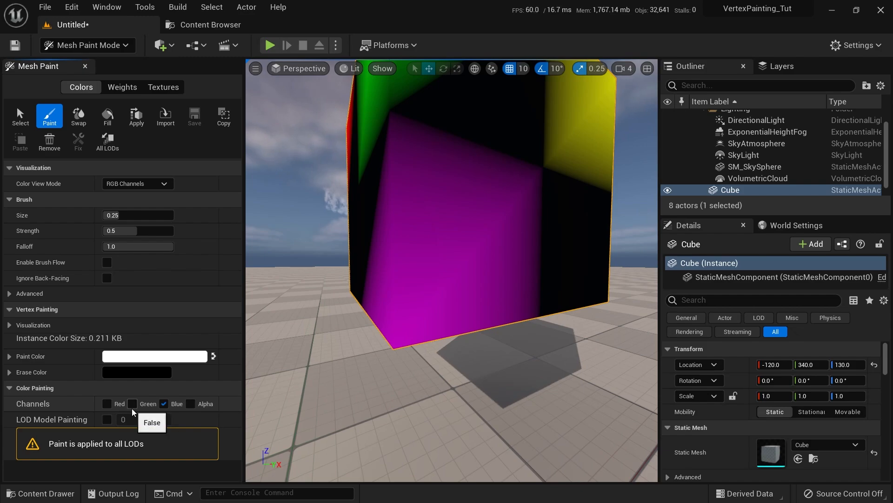
left_click(133, 403)
right_click_drag(465, 279, 535, 308)
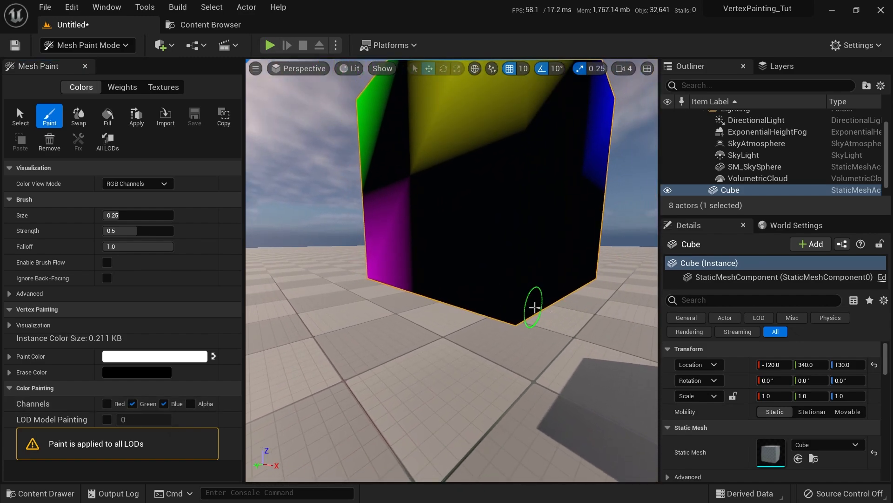
left_click_drag(534, 307, 510, 305)
Paint a white patch at the cube's bottom corner using all three channels
mouse_move(511, 305)
right_mouse_down()
mouse_move(485, 378)
mouse_move(399, 368)
mouse_move(409, 428)
mouse_move(374, 447)
mouse_move(354, 419)
right_mouse_up()
left_click(107, 404)
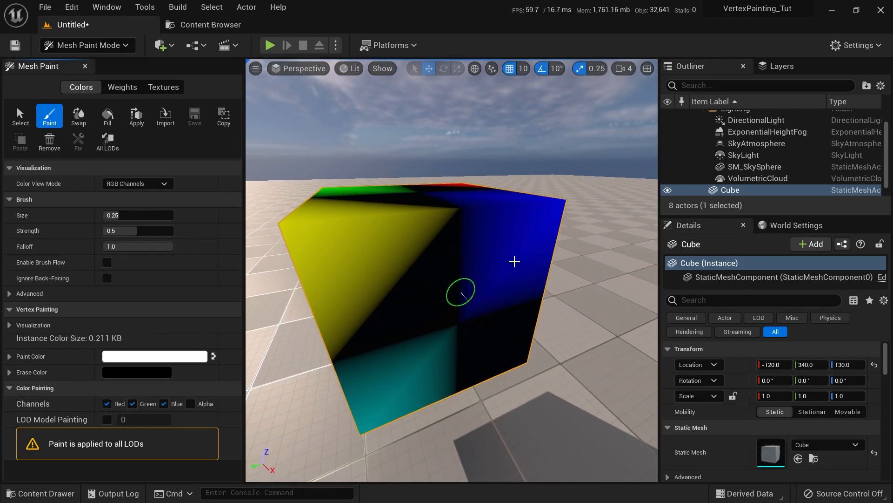
right_click_drag(514, 262, 465, 295)
left_click(468, 306)
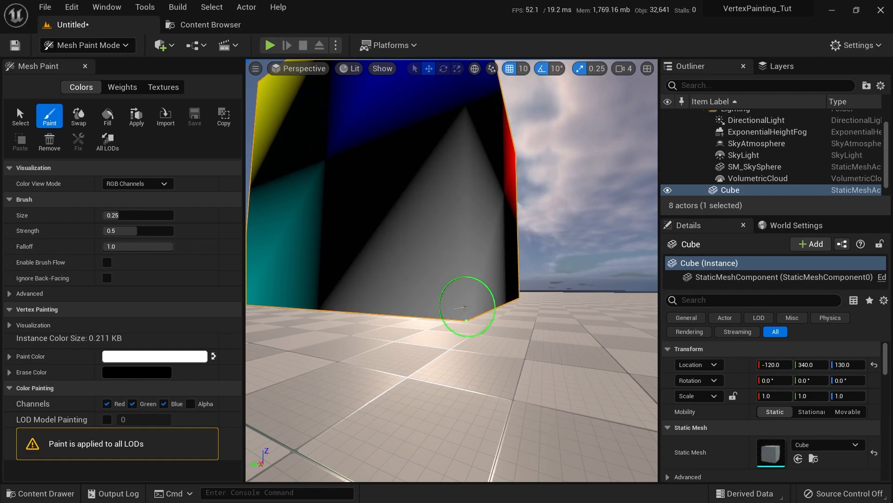
left_click_drag(465, 307, 461, 310)
mouse_move(465, 282)
right_mouse_down()
mouse_move(409, 358)
mouse_move(450, 282)
right_mouse_up()
right_click_drag(411, 339, 413, 391)
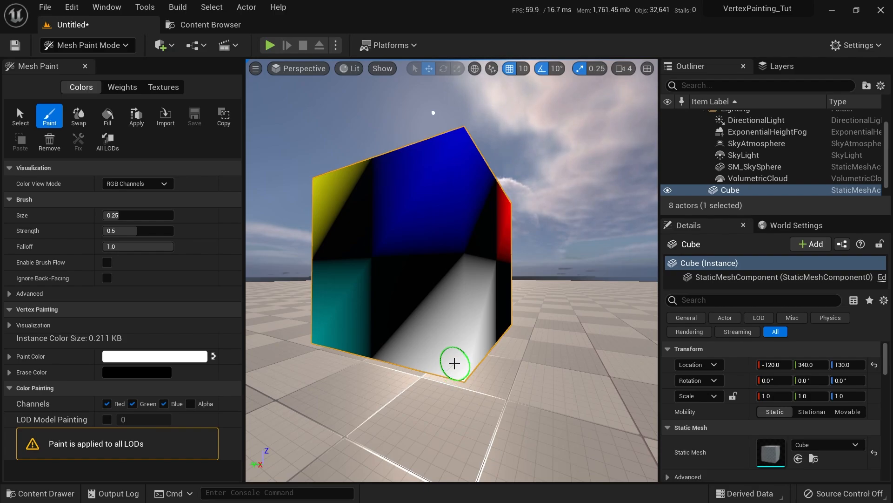
key("Print")
left_click_drag(249, 80, 747, 455)
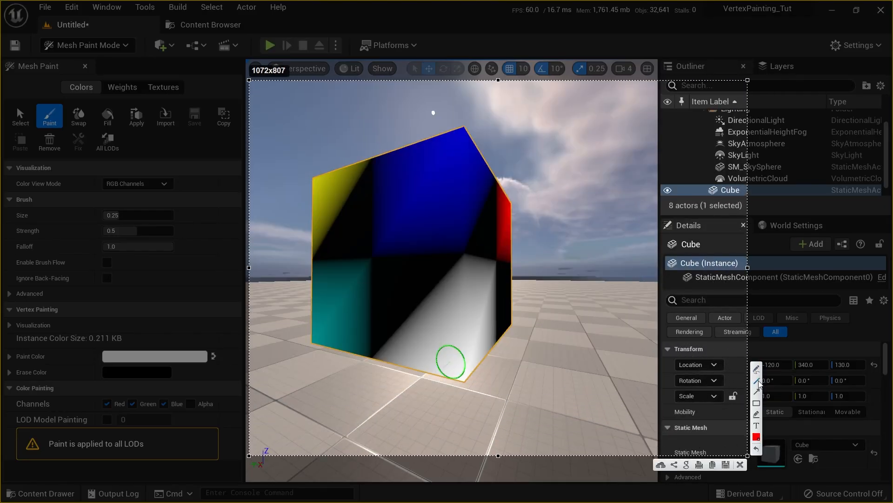
left_click_drag(485, 117, 679, 117)
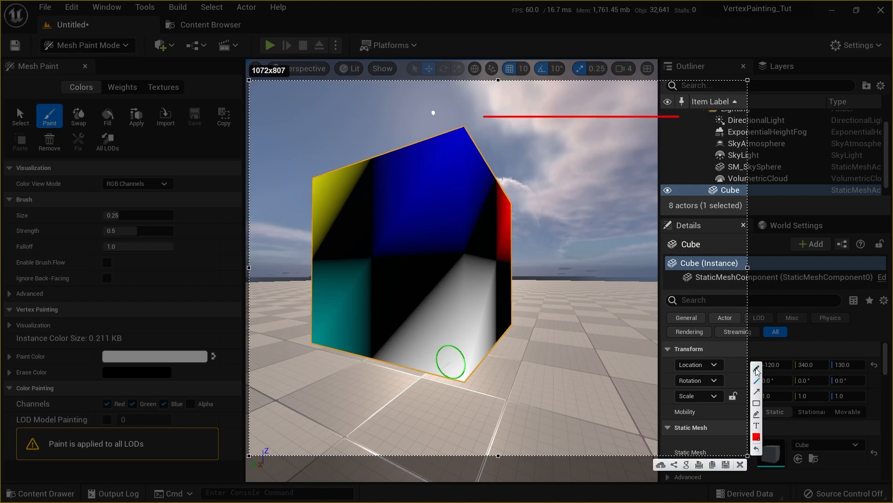
mouse_move(485, 127)
left_mouse_down()
mouse_move(484, 136)
mouse_move(492, 128)
left_mouse_up()
left_click_drag(676, 133, 689, 150)
mouse_move(566, 97)
left_mouse_down()
mouse_move(572, 93)
mouse_move(583, 113)
left_mouse_up()
left_click_drag(577, 161, 604, 191)
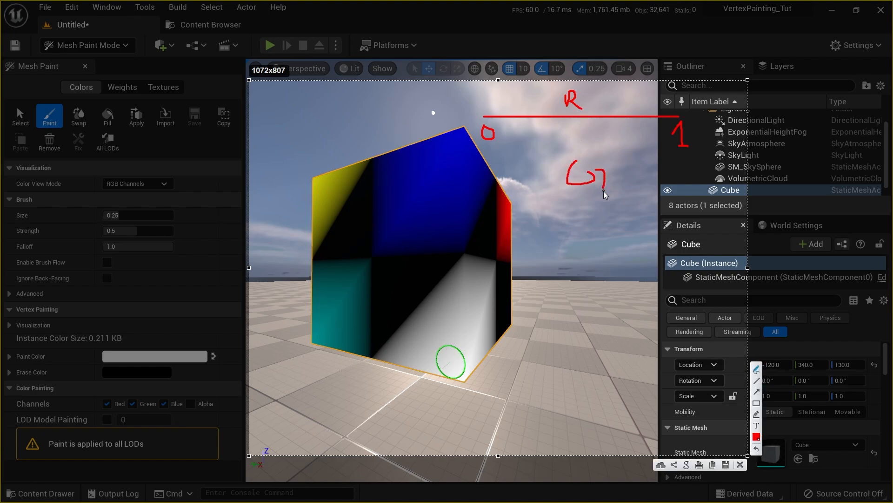
left_click_drag(511, 219, 690, 228)
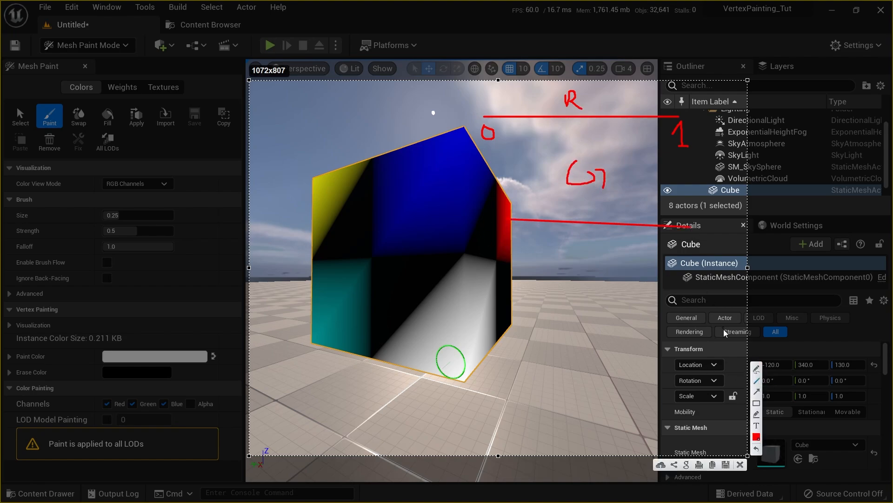
left_click_drag(513, 239, 512, 243)
left_click_drag(680, 243, 683, 255)
left_click(740, 464)
mouse_move(492, 239)
right_mouse_down()
mouse_move(596, 325)
mouse_move(622, 385)
mouse_move(439, 333)
mouse_move(358, 235)
mouse_move(499, 239)
right_mouse_up()
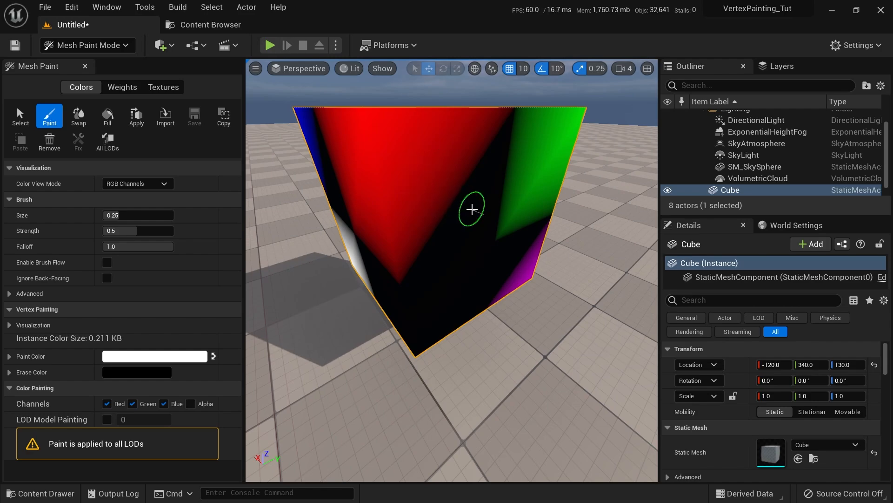
Orbit around the painted cube to inspect its green face, top and lower sides
mouse_move(471, 209)
right_mouse_down()
mouse_move(508, 99)
mouse_move(482, 225)
mouse_move(488, 303)
mouse_move(465, 275)
mouse_move(484, 326)
mouse_move(475, 359)
mouse_move(475, 219)
right_mouse_up()
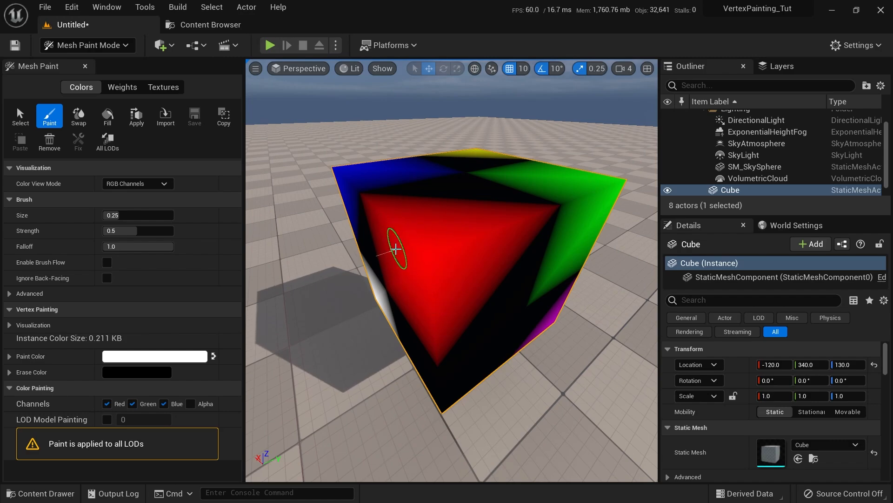
mouse_move(395, 249)
right_mouse_down()
mouse_move(507, 255)
mouse_move(355, 250)
mouse_move(511, 248)
mouse_move(498, 233)
mouse_move(434, 222)
right_mouse_up()
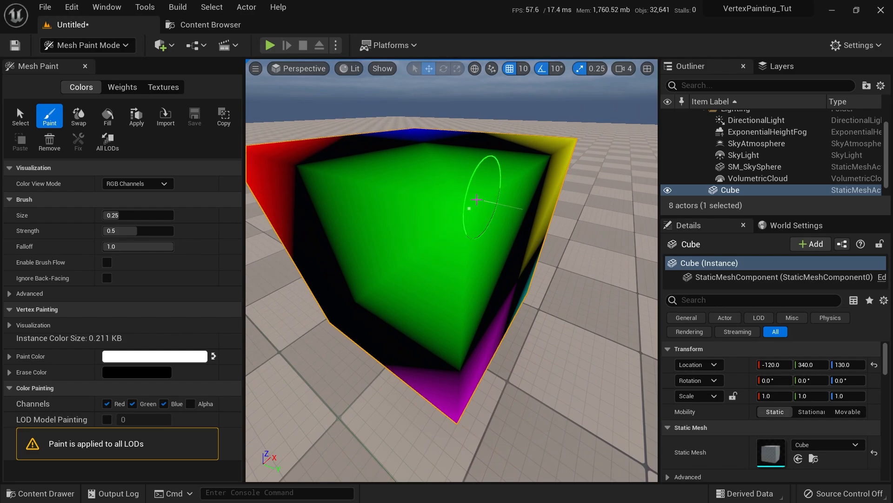
right_click_drag(477, 199, 379, 173)
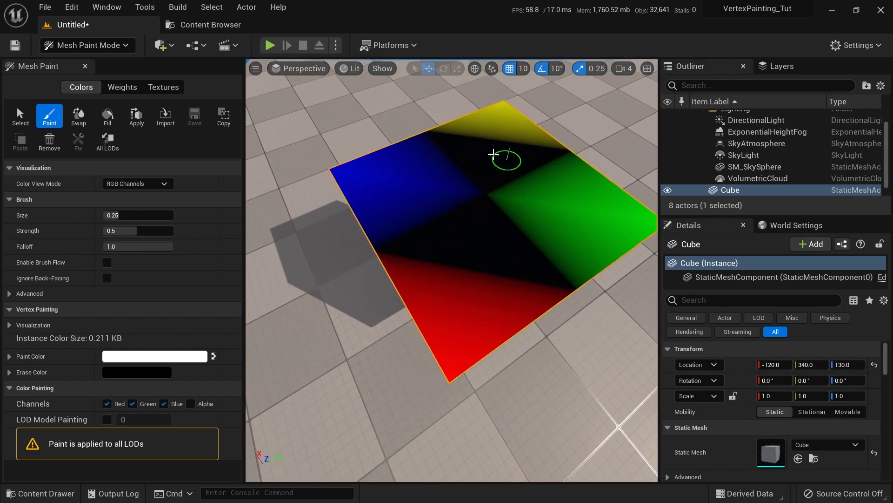
right_click_drag(494, 153, 431, 133)
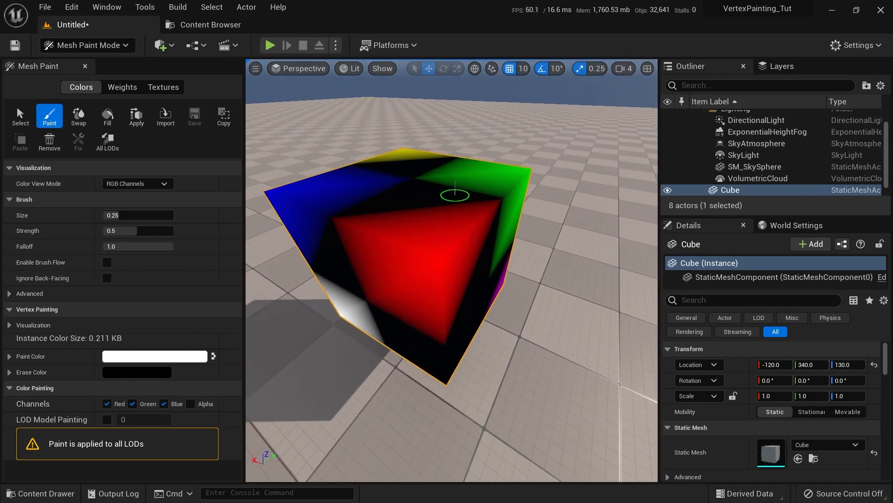
right_click_drag(455, 195, 519, 255)
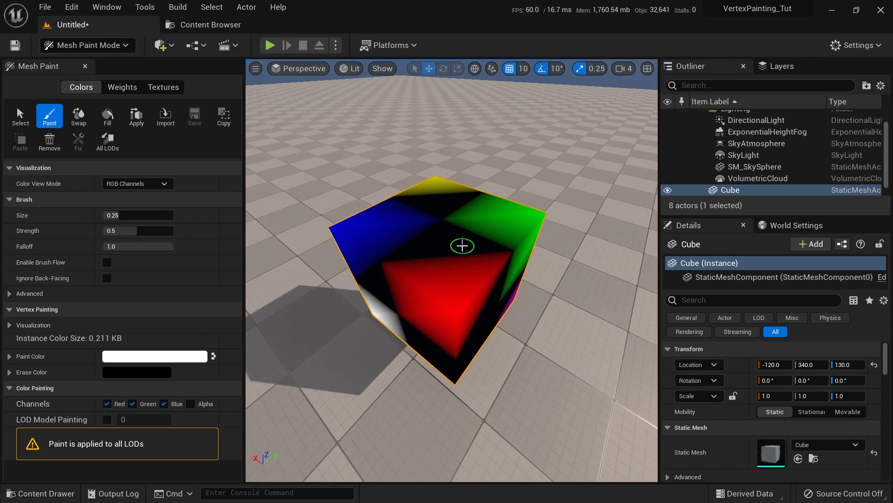
mouse_move(462, 246)
right_mouse_down()
mouse_move(465, 335)
mouse_move(473, 249)
mouse_move(470, 279)
mouse_move(460, 247)
right_mouse_up()
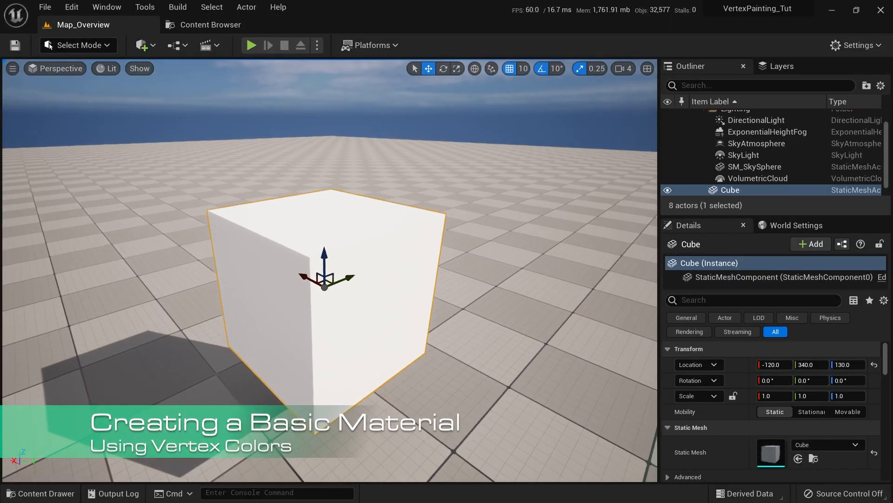
Create the material M_Basic_Vertex from the Content Drawer and open it in the Material Editor
right_click_drag(391, 326, 409, 317)
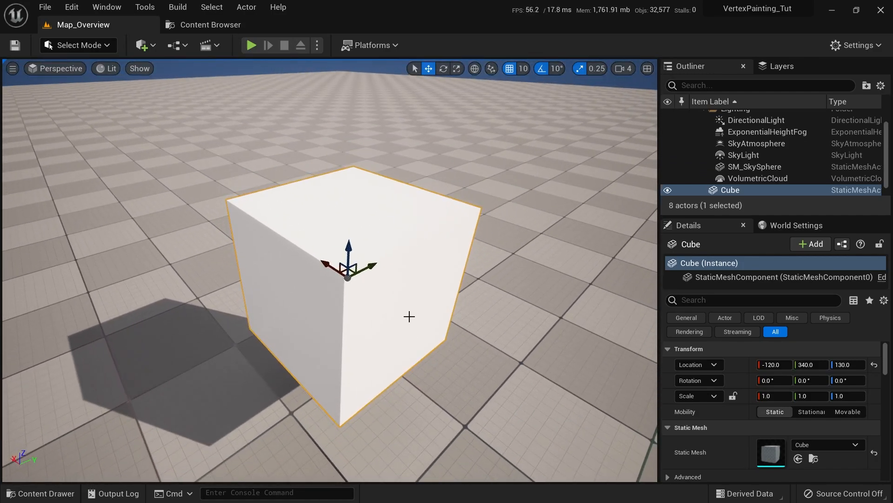
key("ctrl+space")
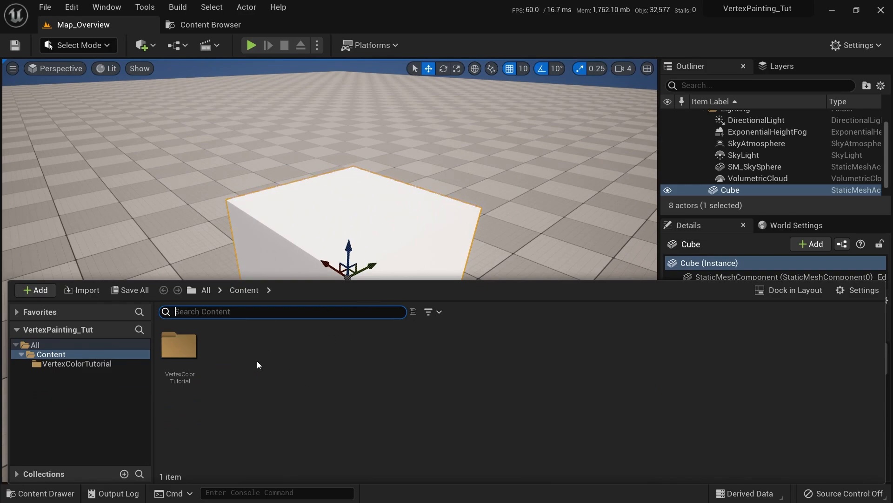
right_click(257, 361)
mouse_move(259, 366)
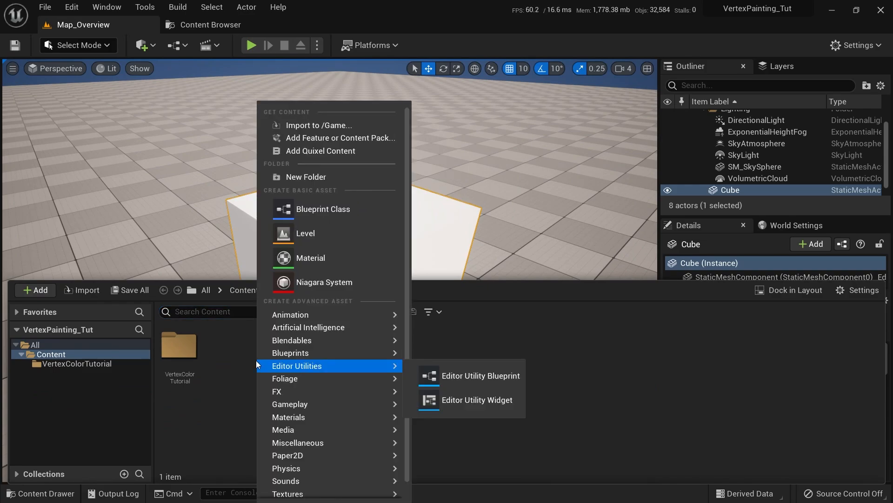
left_click(373, 258)
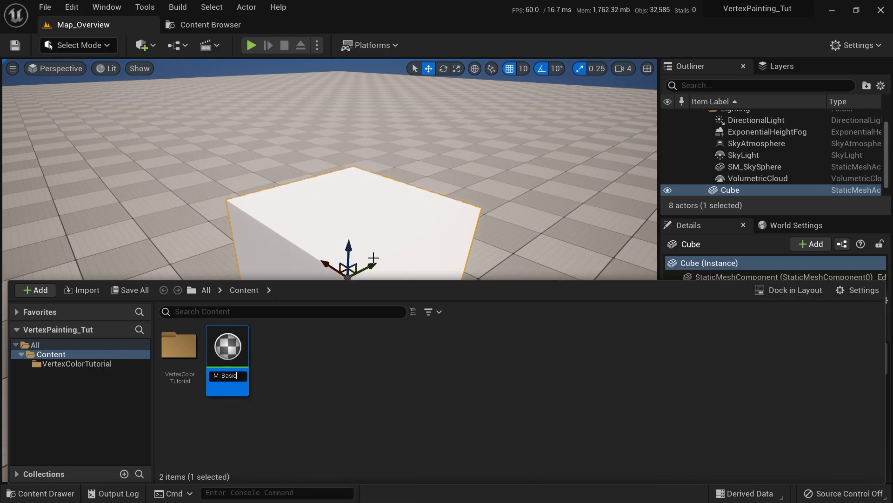
type("M_Basic_Vertex")
key("Return")
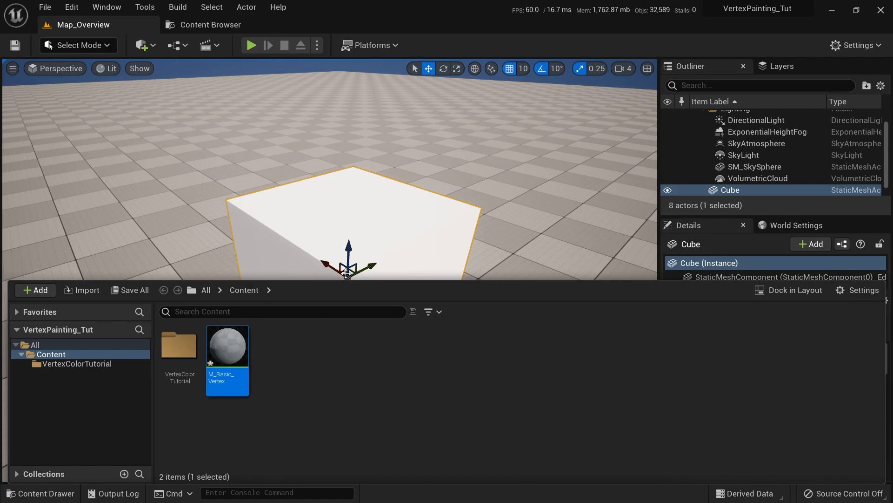
double_click(228, 349)
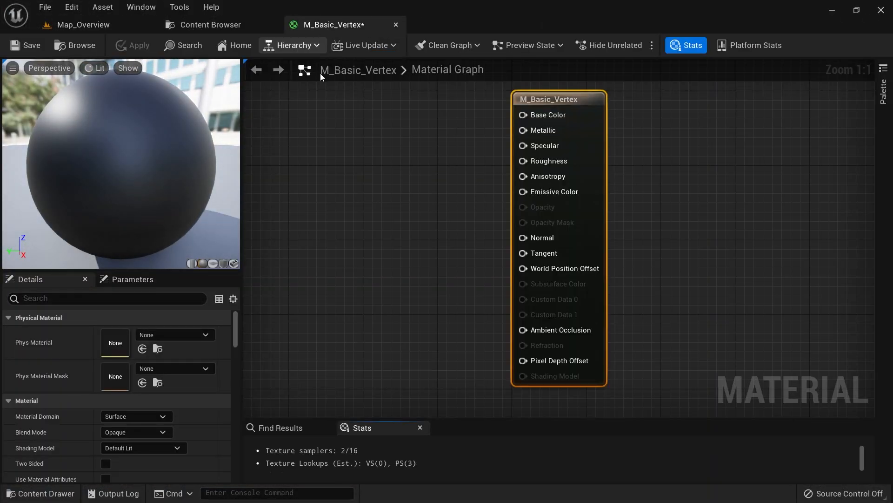
right_click_drag(347, 151, 372, 154)
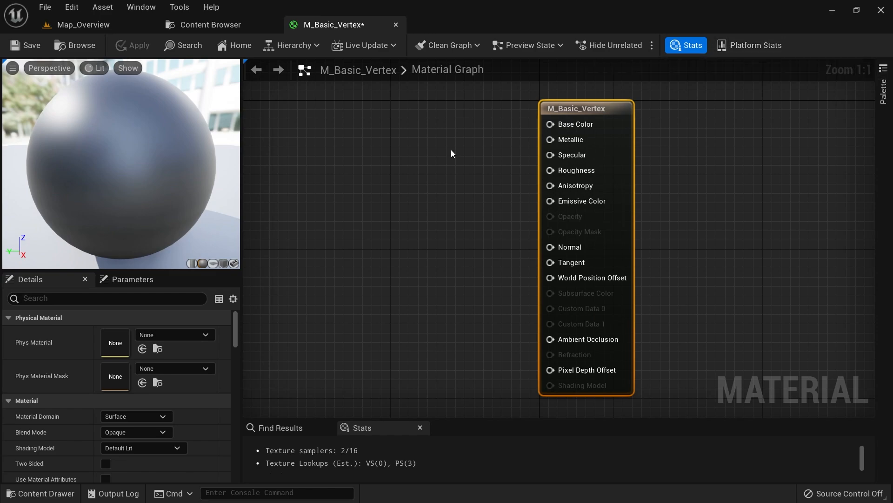
right_click_drag(399, 176, 438, 190)
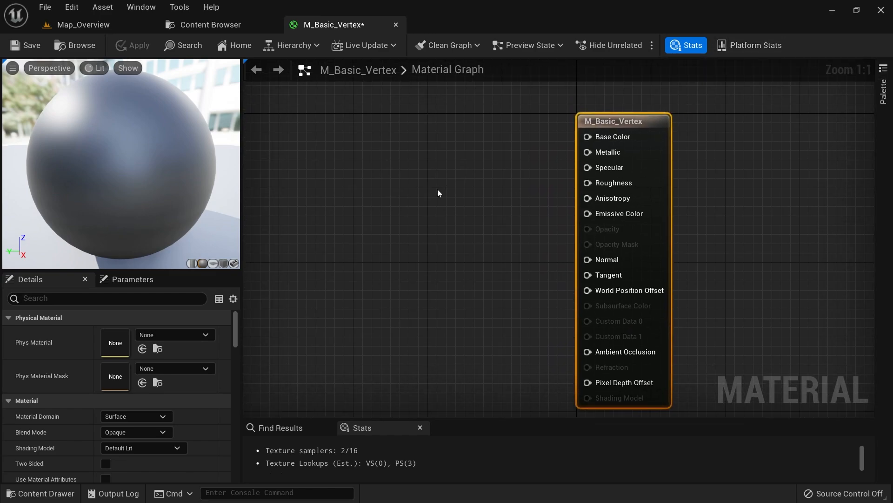
mouse_move(382, 177)
right_mouse_down()
mouse_move(425, 289)
mouse_move(469, 133)
mouse_move(358, 173)
mouse_move(415, 192)
mouse_move(398, 181)
right_mouse_up()
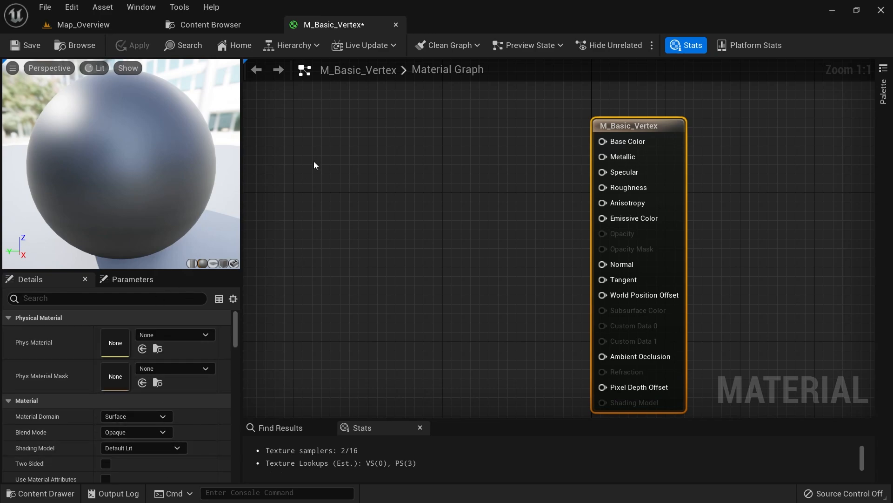
right_click_drag(347, 183, 375, 154)
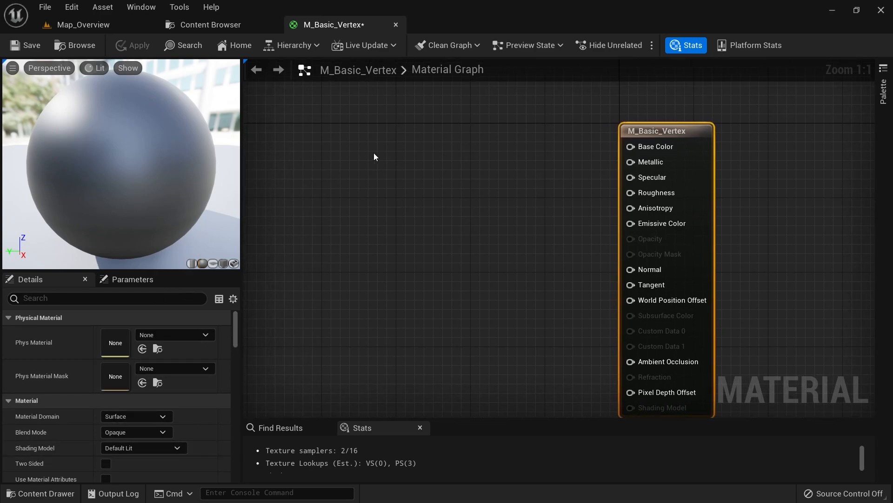
Add a vector parameter named Color with a fully saturated magenta default value
right_click(343, 135)
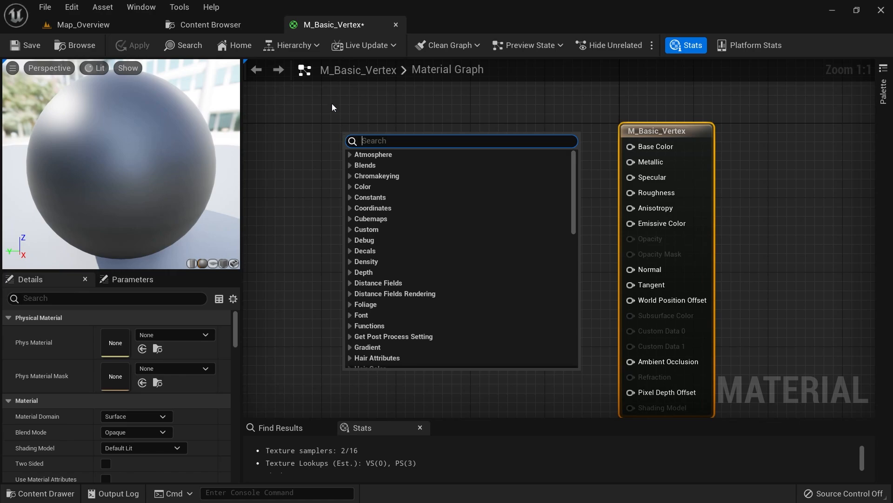
type("parameter")
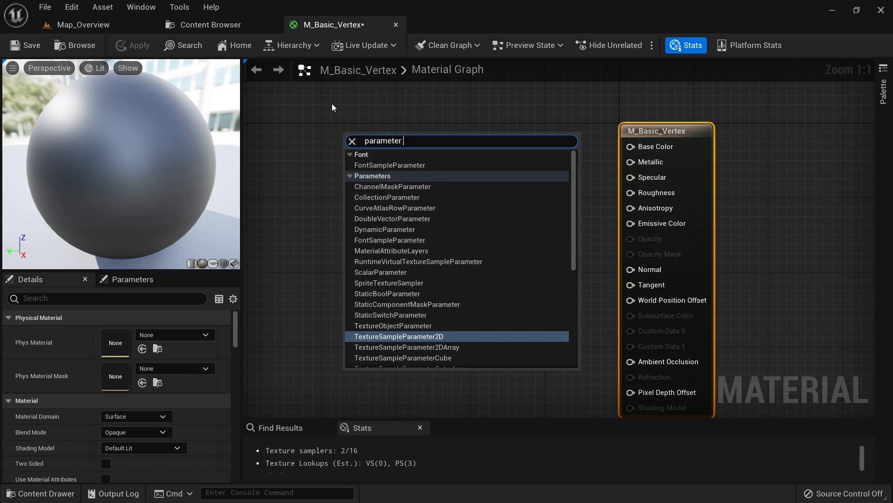
type(" vector")
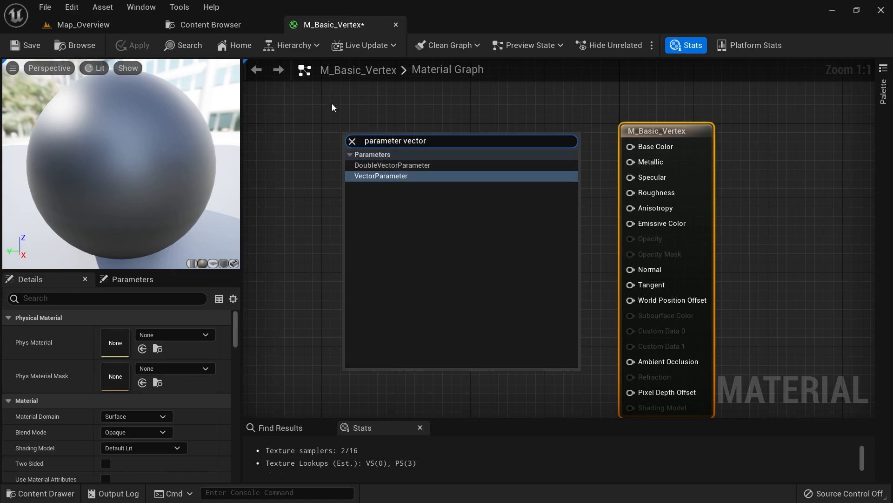
left_click(386, 177)
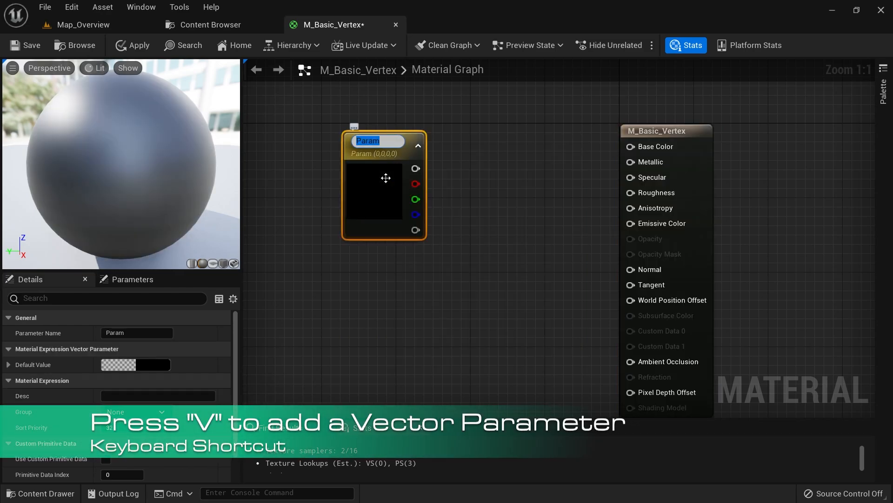
type("C")
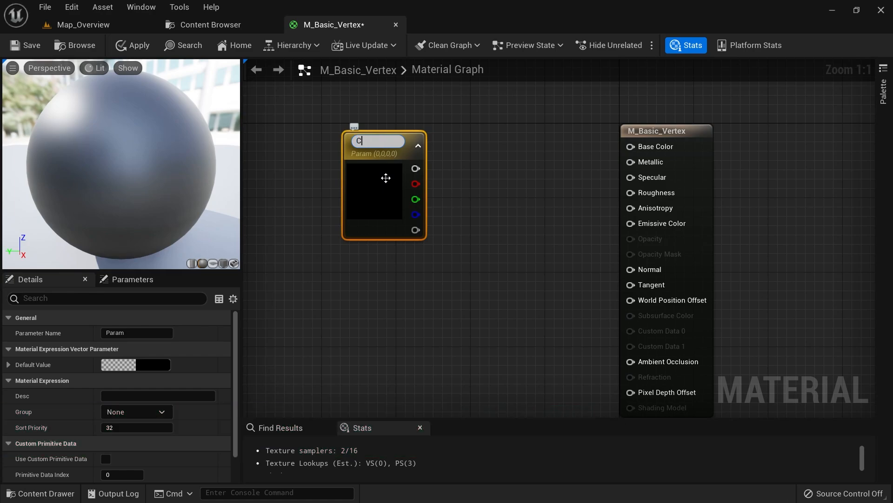
type("olor")
key("Return")
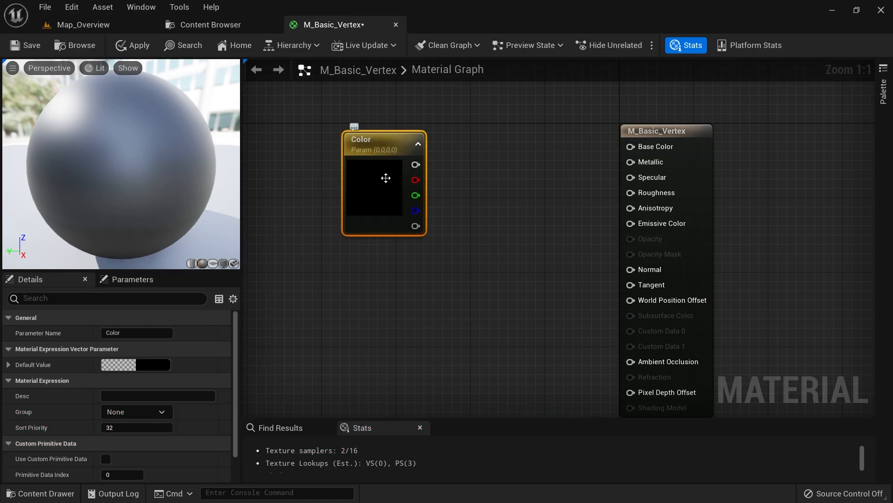
left_click(141, 367)
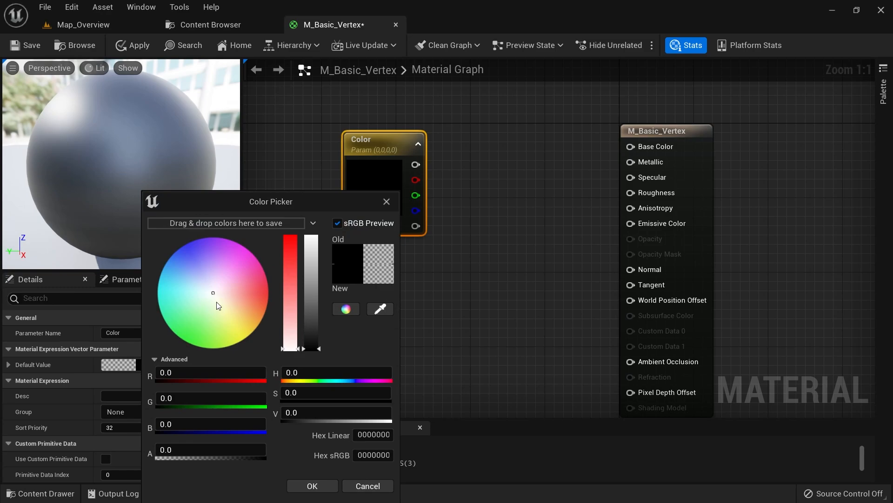
left_click_drag(218, 305, 238, 245)
mouse_move(307, 261)
left_mouse_down()
mouse_move(328, 205)
mouse_move(348, 198)
left_mouse_up()
left_click(311, 486)
Wire the Color parameter into Base Color and apply the material
right_click_drag(409, 177, 453, 207)
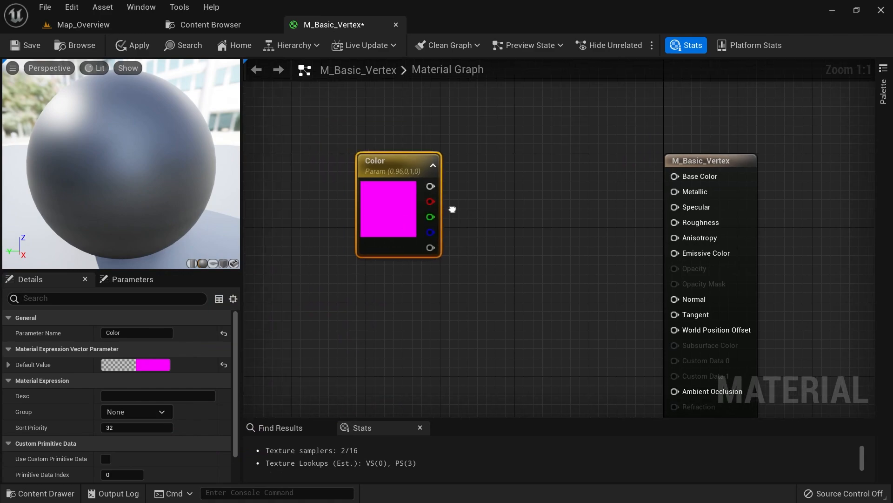
left_click_drag(435, 187, 677, 174)
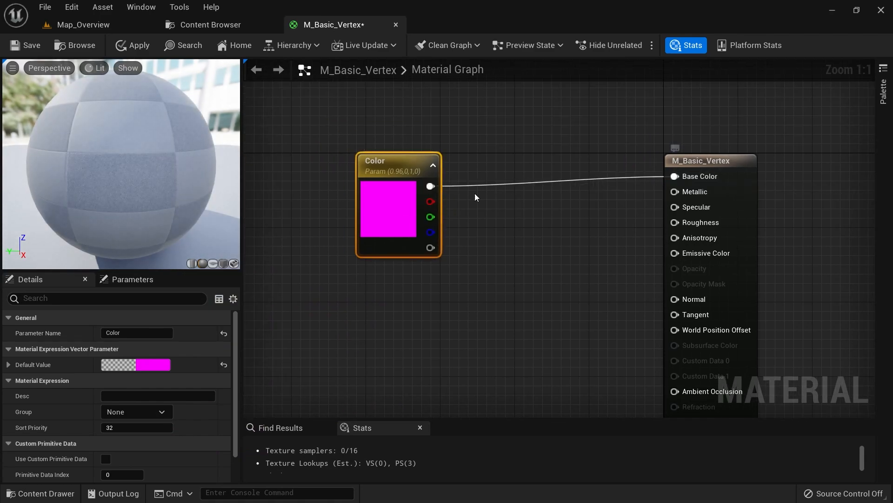
left_click(131, 46)
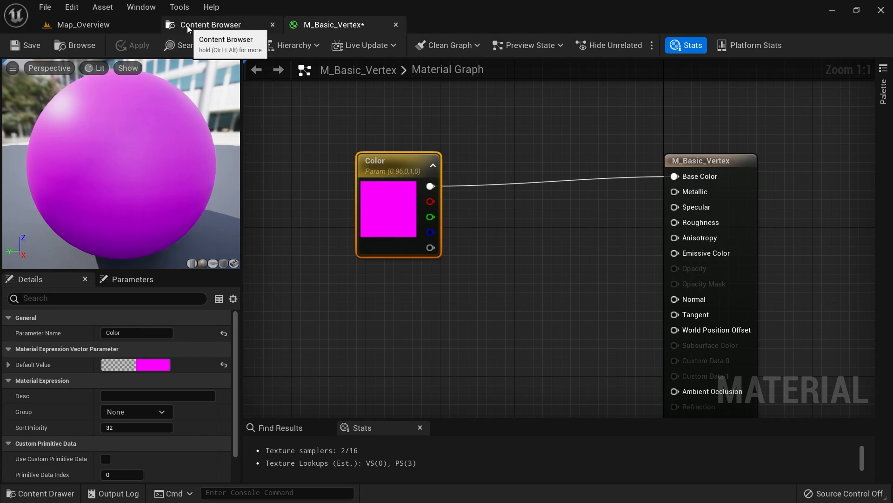
Close the extra Content Browser tab and create material instance M_Basic_Vertex_Inst from M_Basic_Vertex
left_click(113, 22)
middle_click(222, 25)
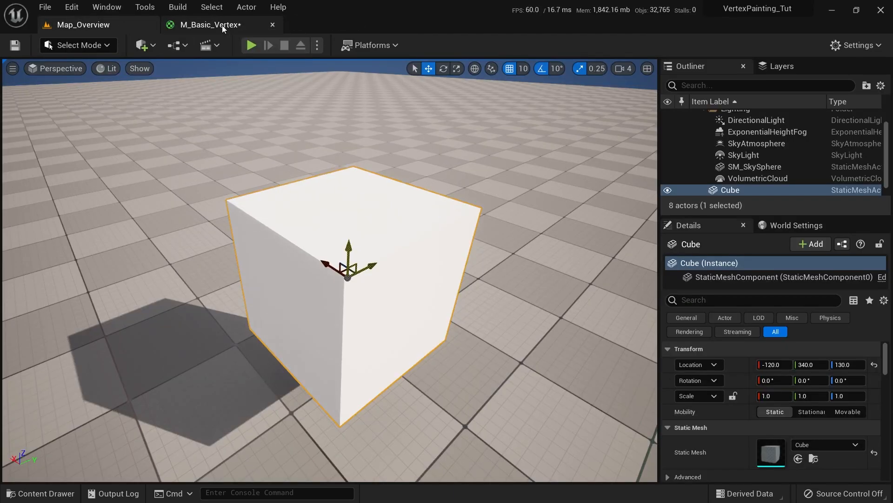
scroll(392, 257, "up", 3)
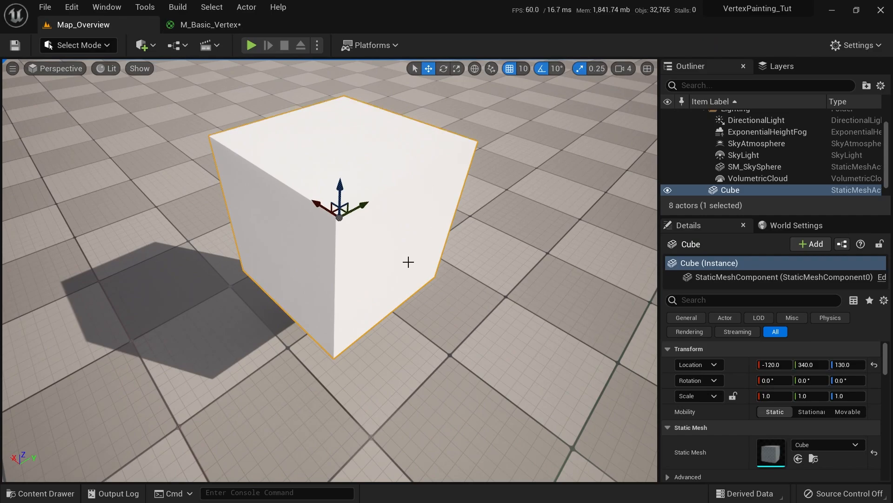
key("ctrl+space")
right_click(235, 353)
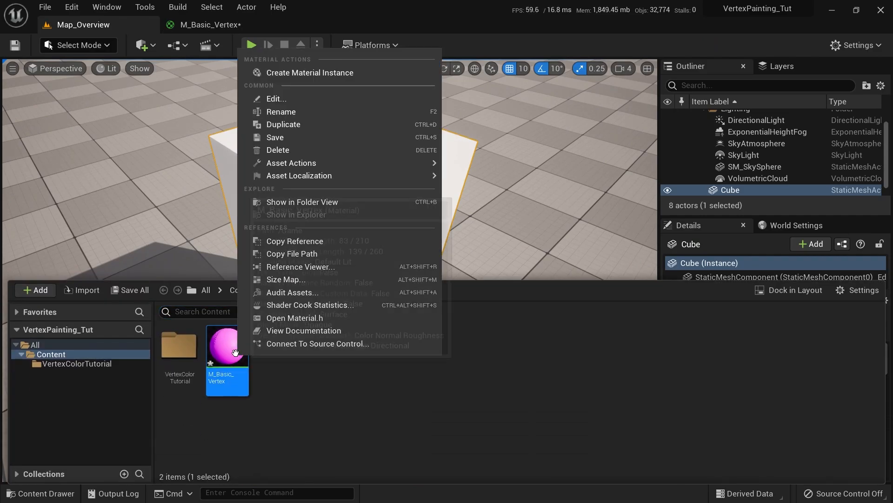
left_click(336, 74)
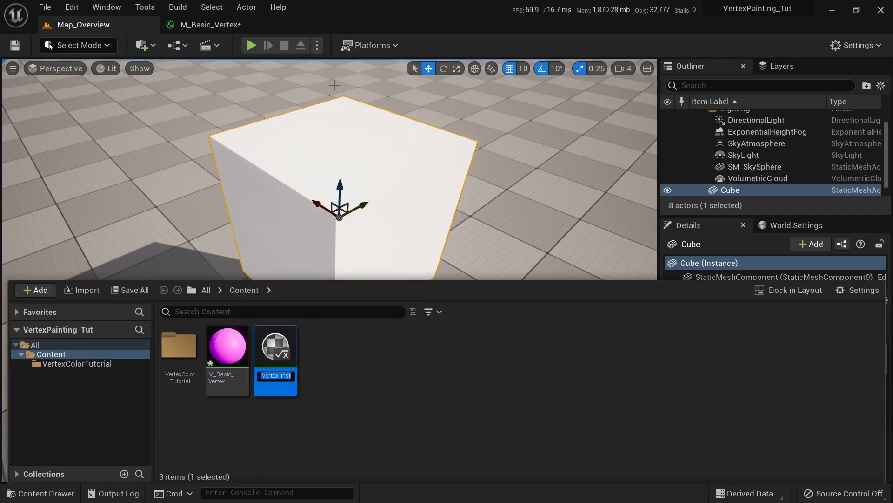
key("Return")
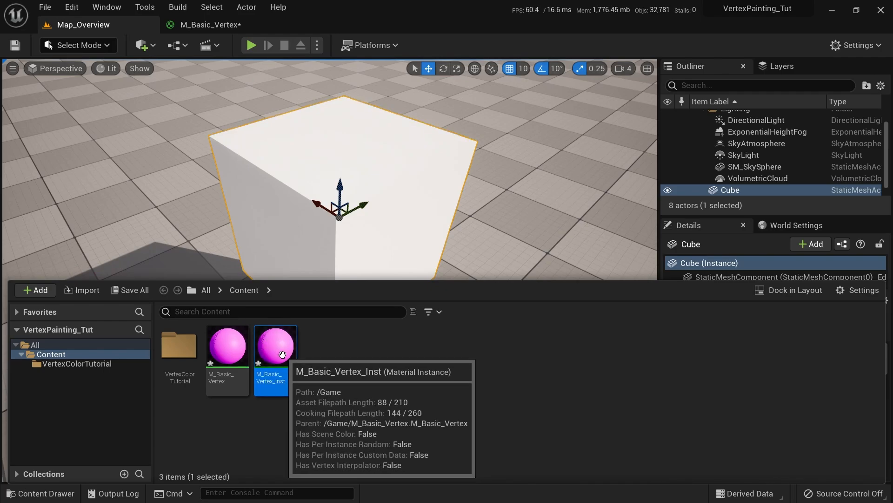
Apply M_Basic_Vertex_Inst to the cube, turning it pink
left_click_drag(282, 354, 403, 220)
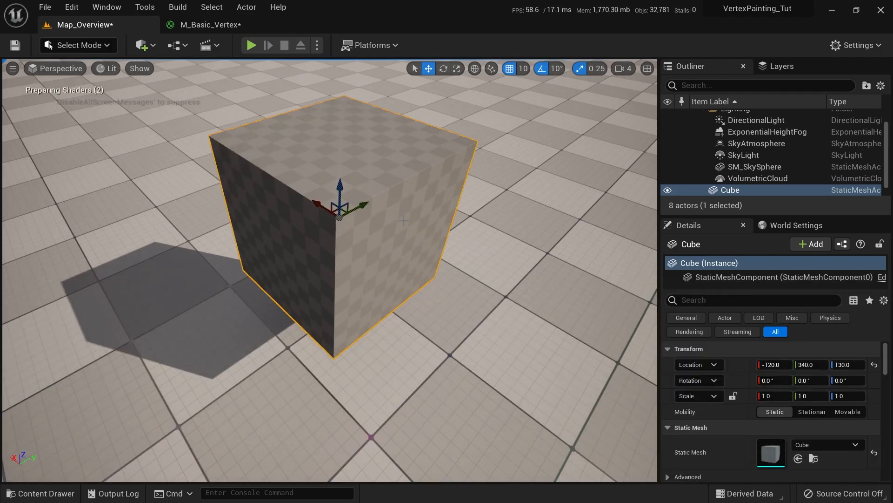
key("ctrl+space")
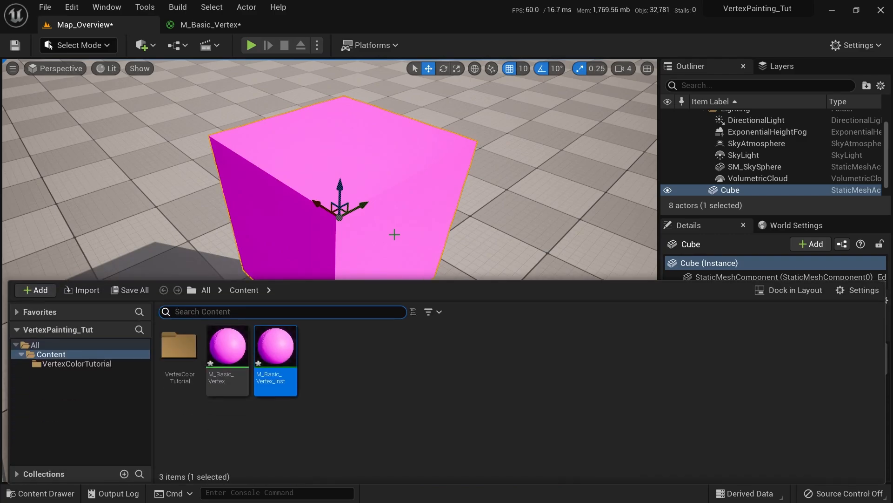
mouse_move(402, 218)
right_mouse_down()
mouse_move(442, 239)
mouse_move(414, 228)
right_mouse_up()
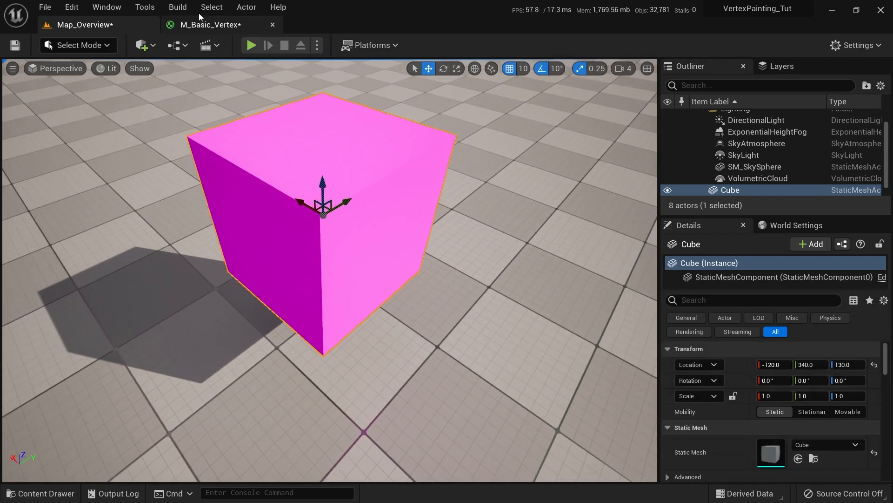
Open M_Basic_Vertex_Inst in its own floating editor window beside the level
left_click(207, 24)
left_click(112, 25)
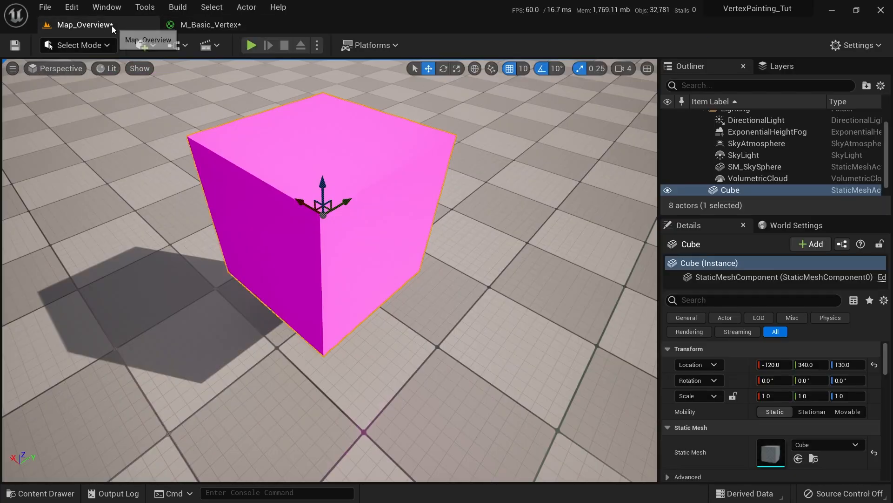
key("ctrl+space")
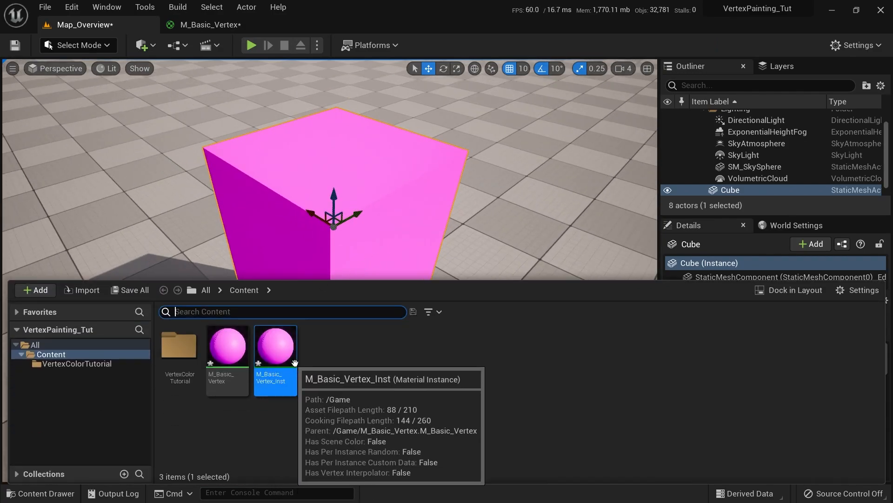
double_click(292, 353)
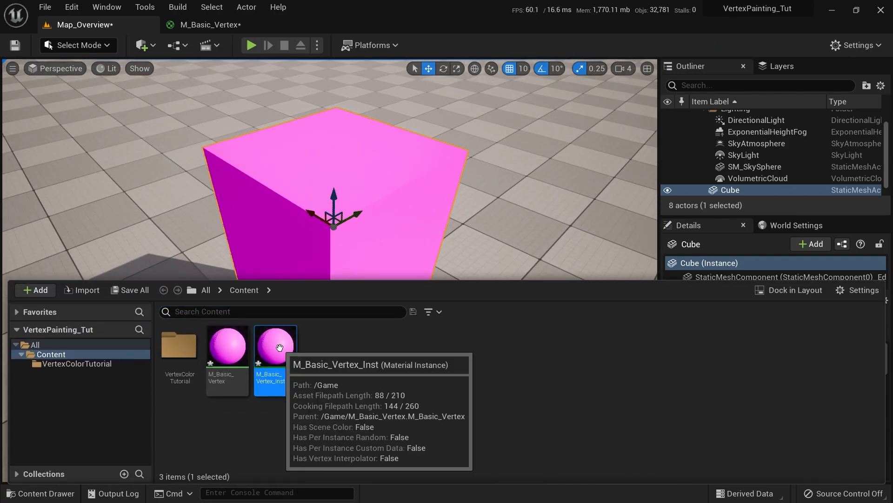
left_click_drag(365, 29, 502, 162)
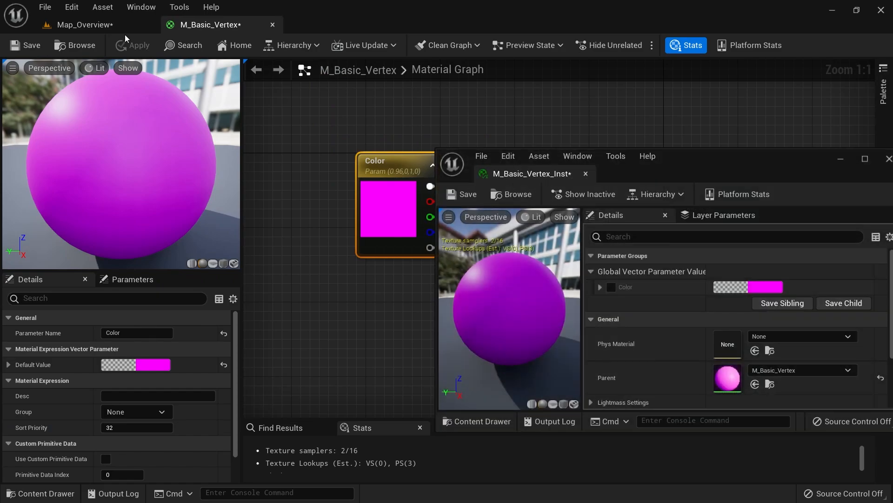
left_click(115, 24)
left_click_drag(716, 166, 737, 158)
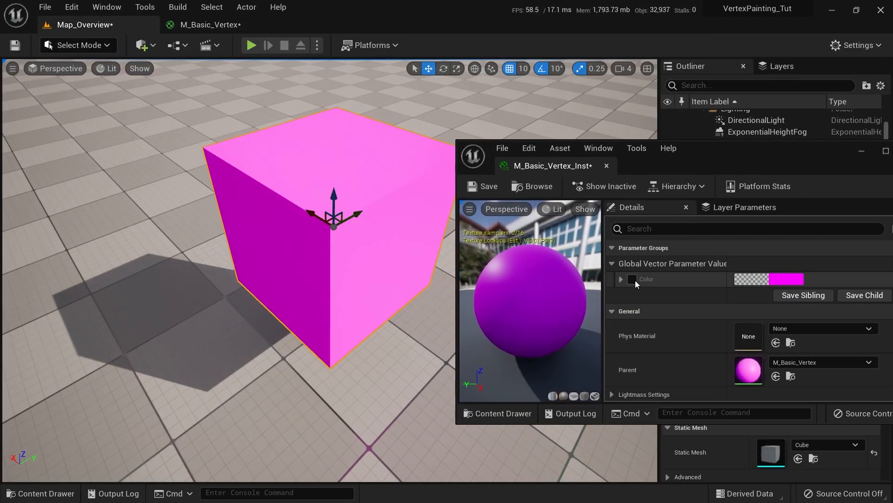
Override the instance's Color parameter with a pale yellow
left_click(763, 279)
left_click_drag(629, 300, 611, 336)
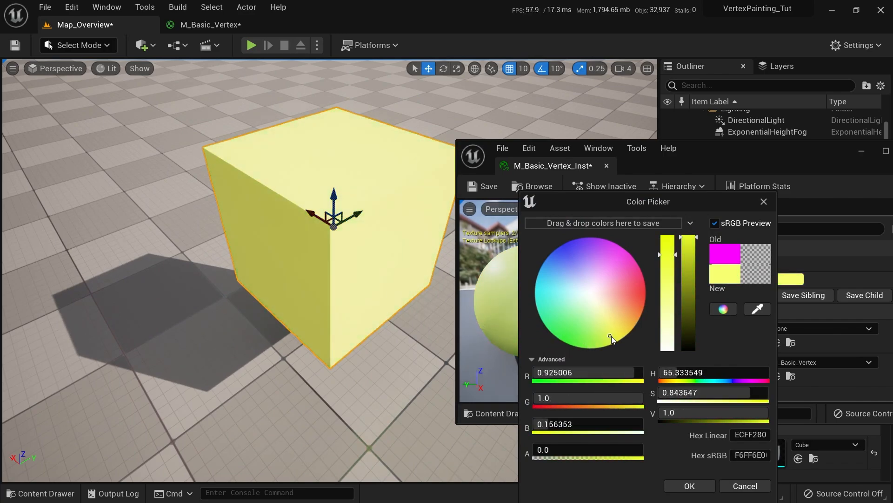
left_click(690, 485)
left_click(185, 29)
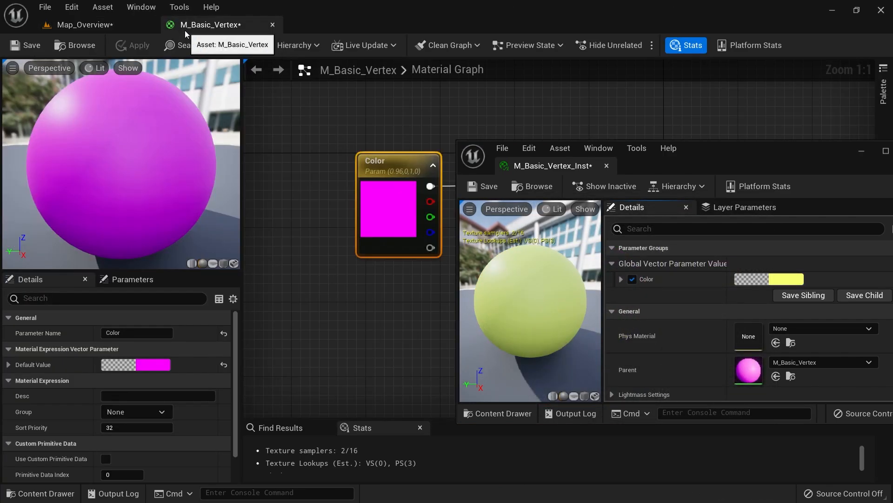
Close the instance window and move the Color node up and left in the graph
left_click(606, 165)
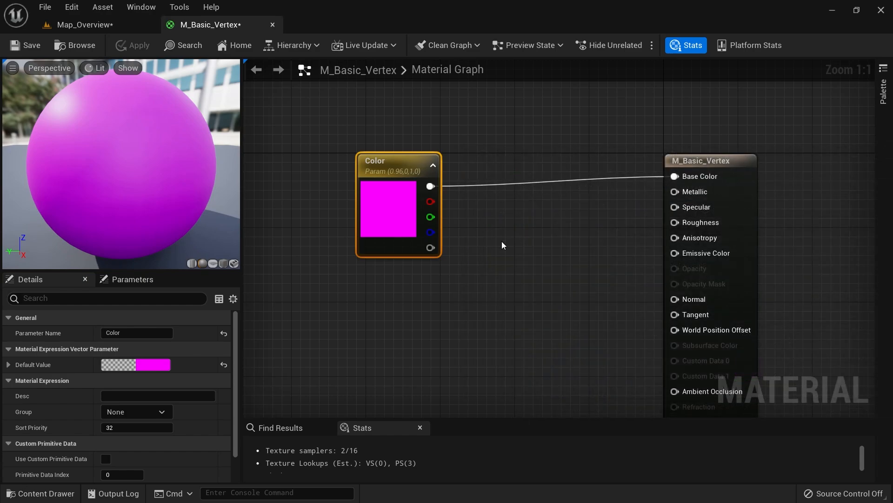
left_click_drag(406, 227, 350, 155)
right_click_drag(386, 218, 470, 256)
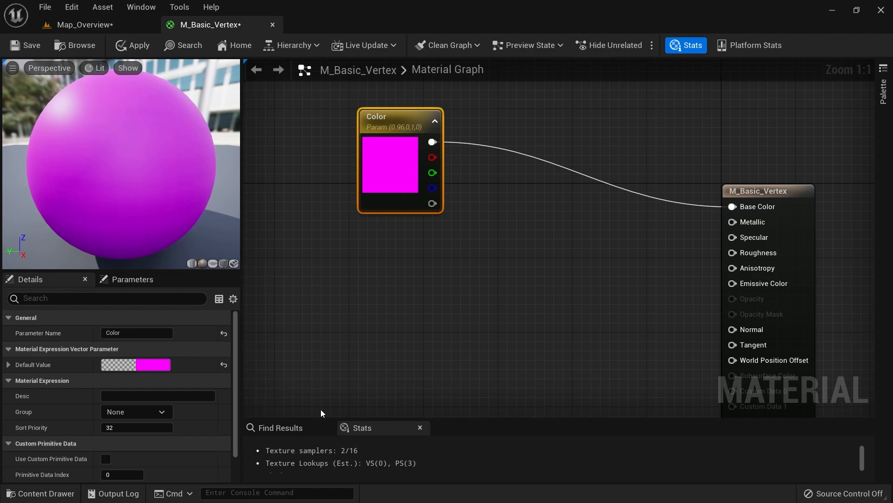
left_click_drag(392, 193, 317, 183)
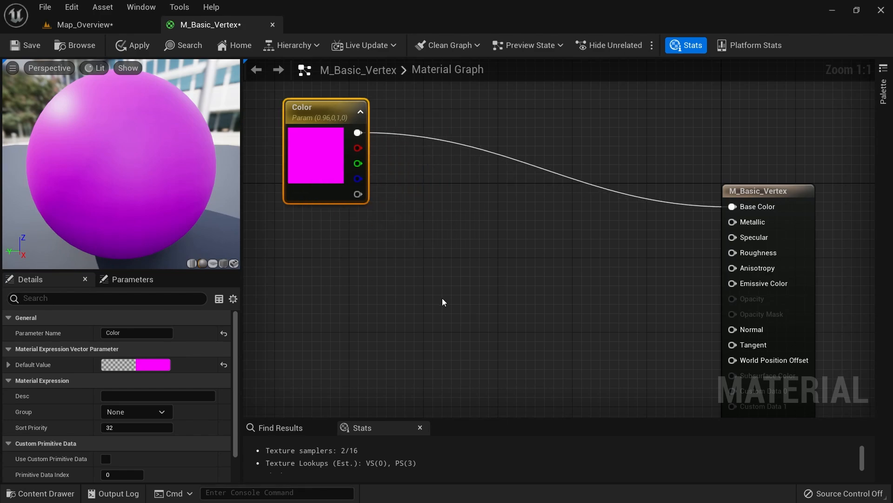
right_click_drag(354, 271, 442, 262)
left_click(434, 266)
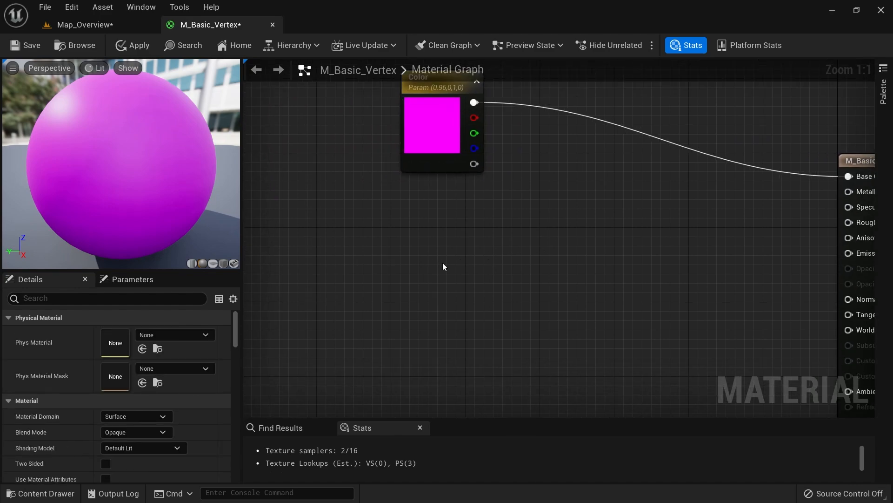
Add a Vertex Color node below the Color parameter
right_click(409, 254)
type("vertex")
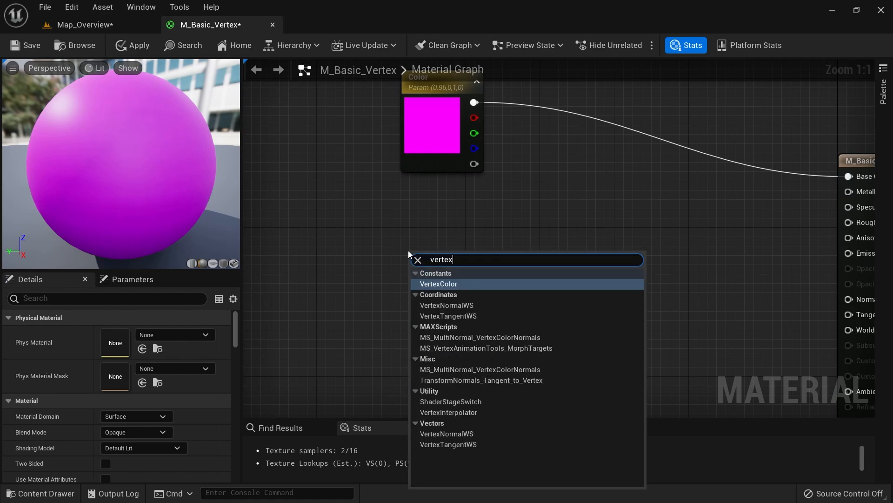
type(" c")
key("Return")
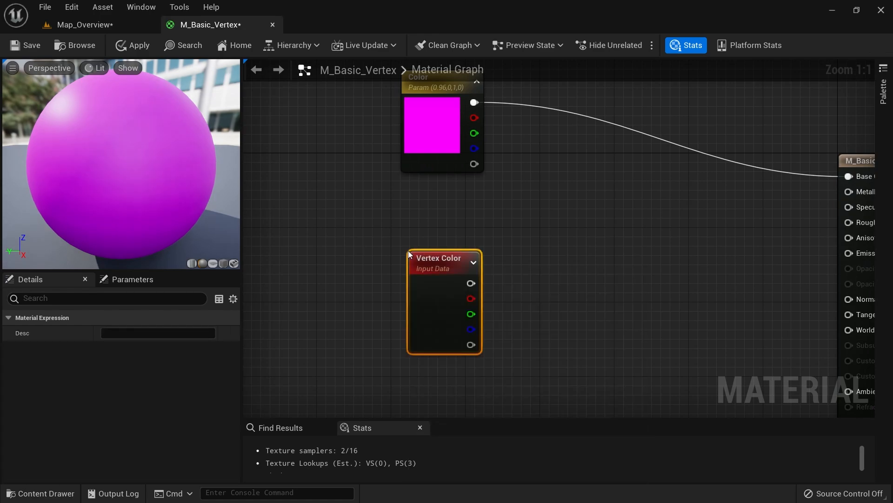
left_click_drag(425, 302, 419, 260)
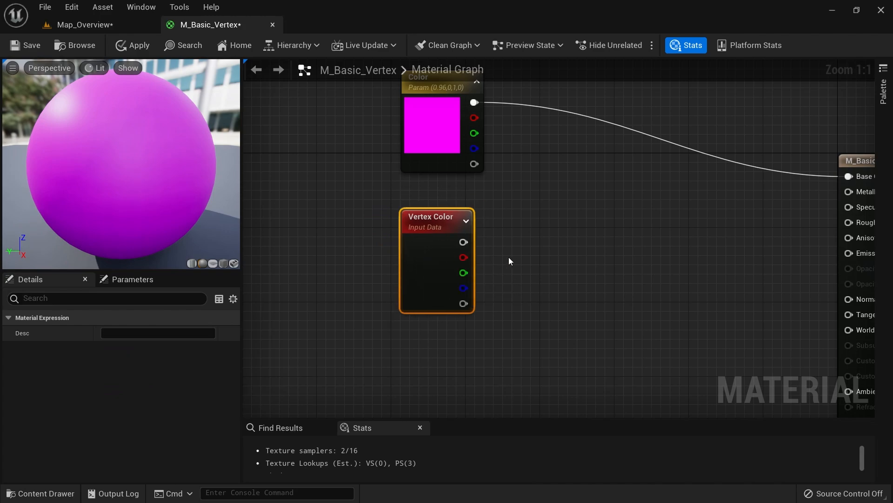
Align the Color and Vertex Color nodes into a tidy column
right_click_drag(509, 257, 428, 308)
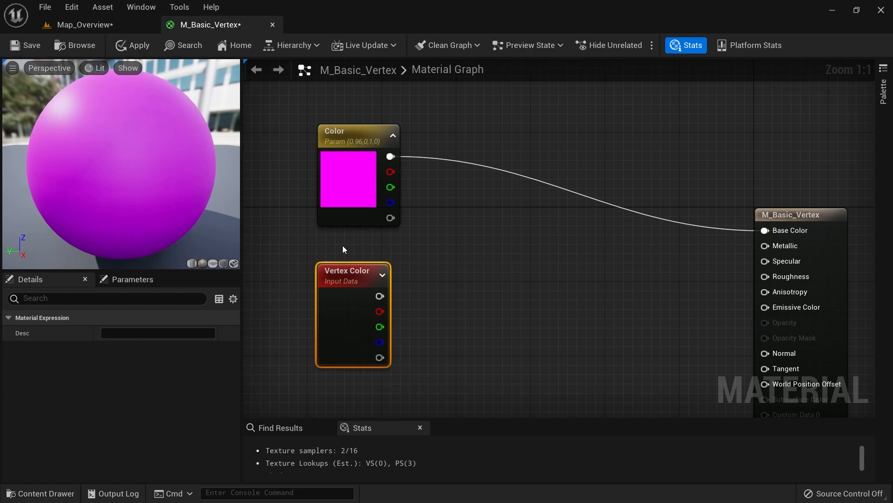
left_click_drag(346, 210, 348, 185)
mouse_move(339, 329)
left_mouse_down()
mouse_move(335, 280)
mouse_move(336, 318)
left_mouse_up()
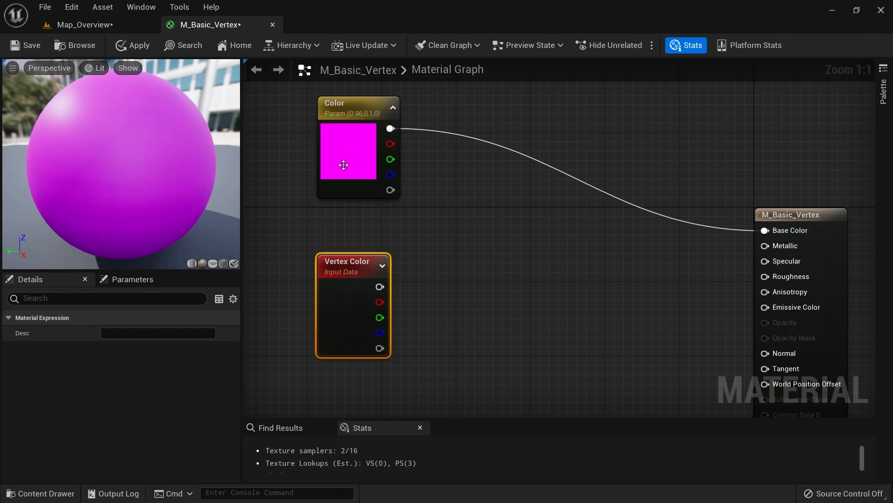
left_click_drag(343, 165, 334, 166)
left_click_drag(348, 306, 338, 298)
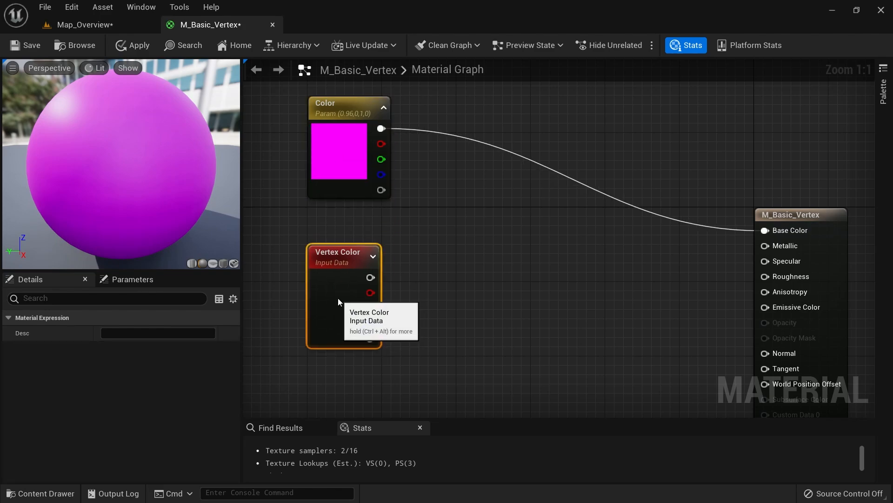
left_click(346, 170)
right_click_drag(499, 193, 449, 208)
left_click(449, 212)
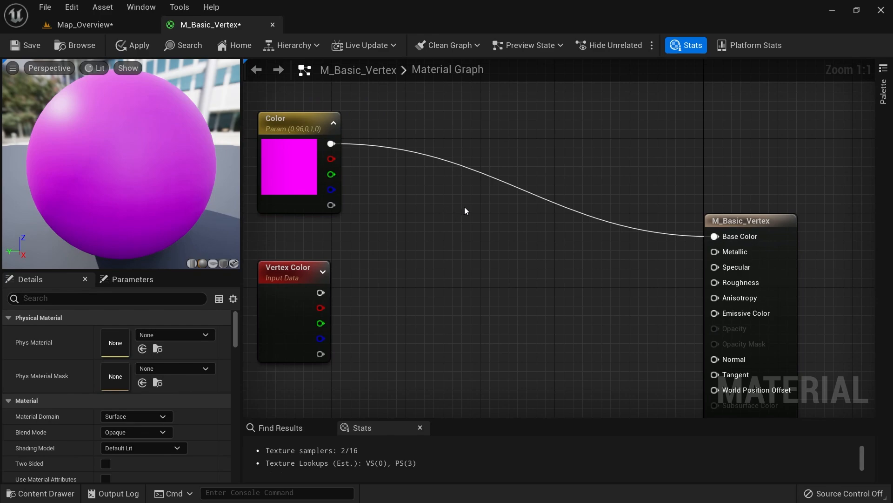
Add a Lerp node with Vertex Color's R into Alpha and Color into B
left_click(462, 205)
left_click_drag(488, 215, 484, 202)
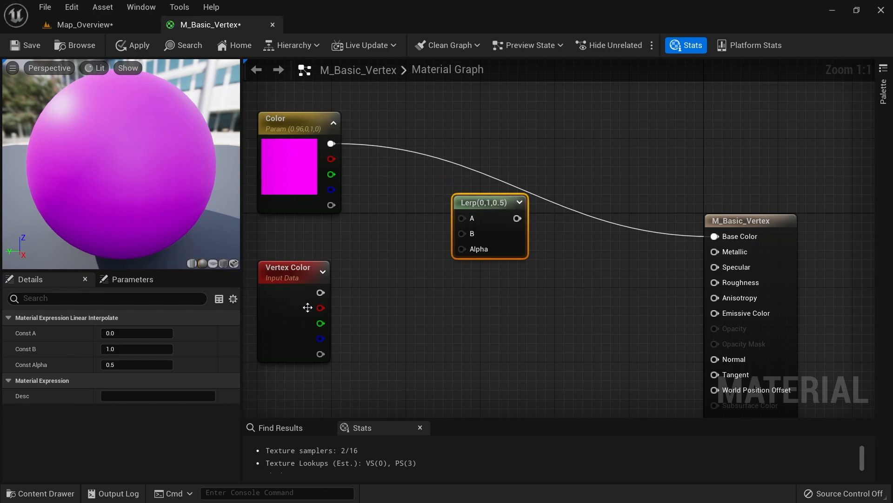
right_click_drag(338, 308, 418, 320)
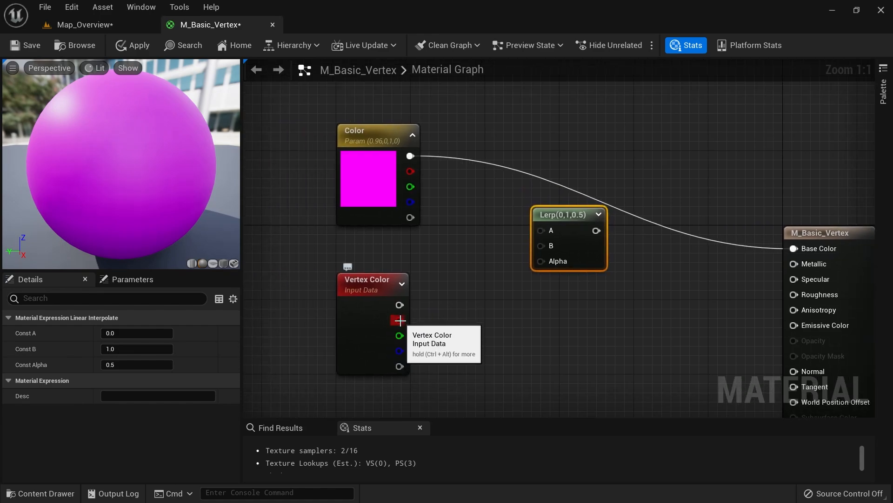
left_click_drag(400, 321, 539, 261)
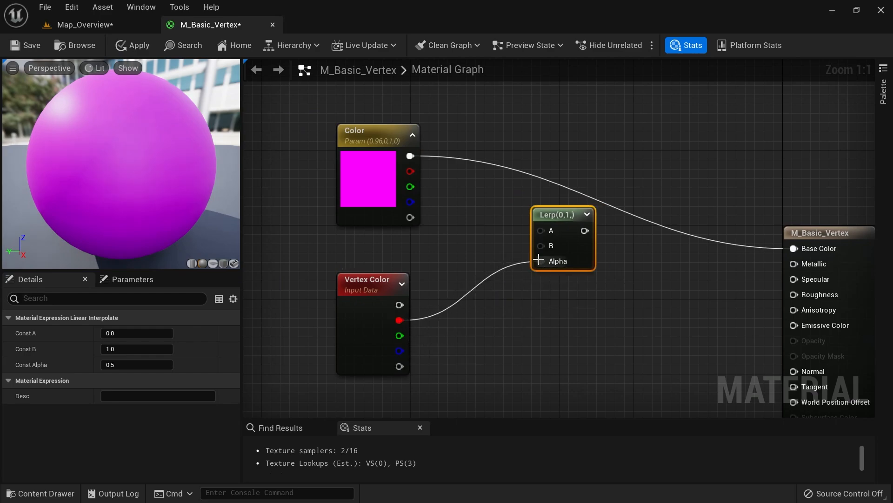
left_click_drag(375, 184, 375, 166)
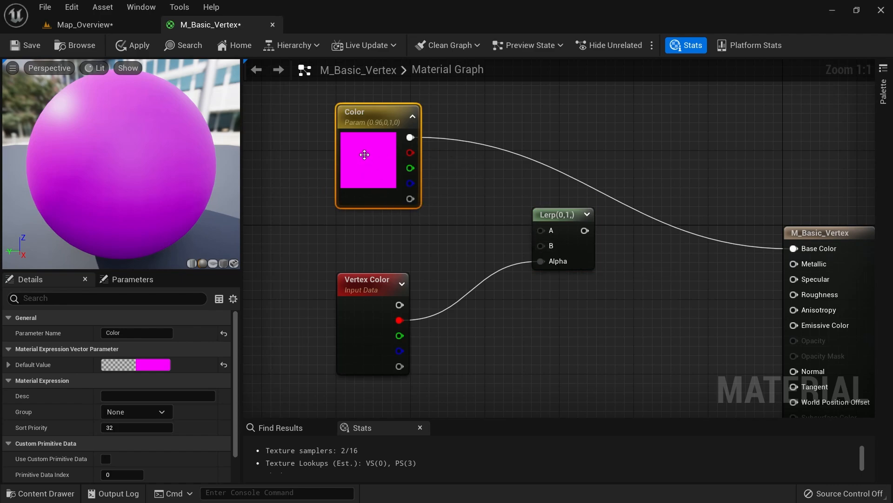
left_click_drag(368, 140, 544, 247)
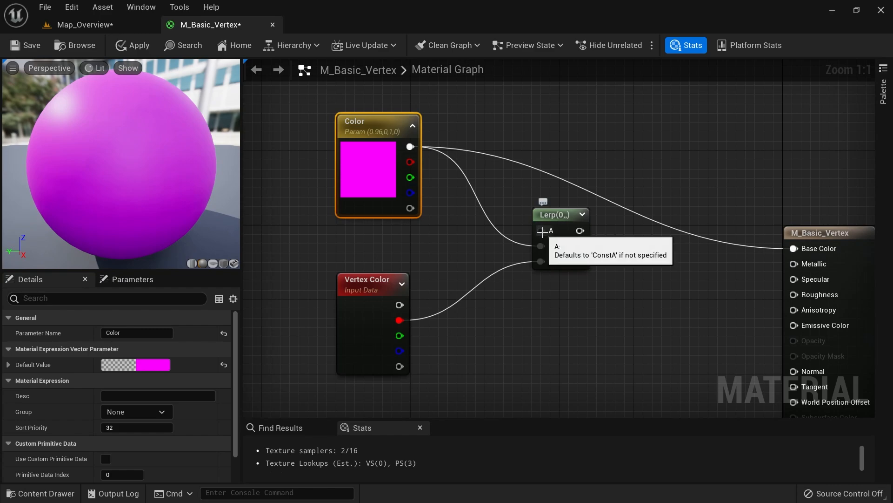
Rename the Color parameter to 'Top color'
left_click(127, 333)
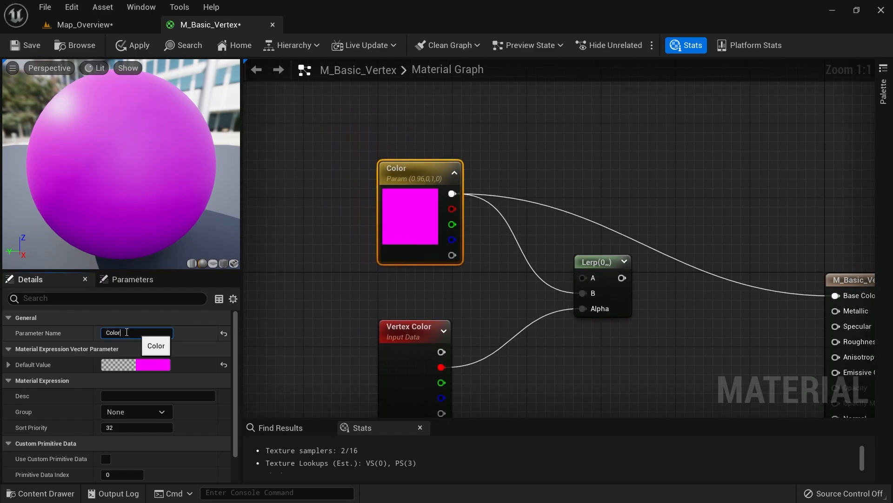
double_click(127, 332)
type("Top col")
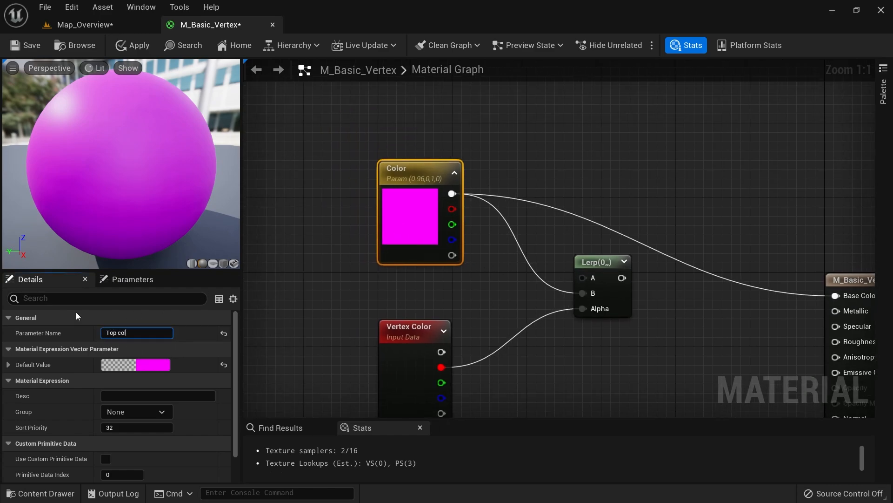
type("or")
key("Return")
Paste a green duplicate named Base color and wire it into the Lerp's A input
right_click_drag(301, 186, 291, 255)
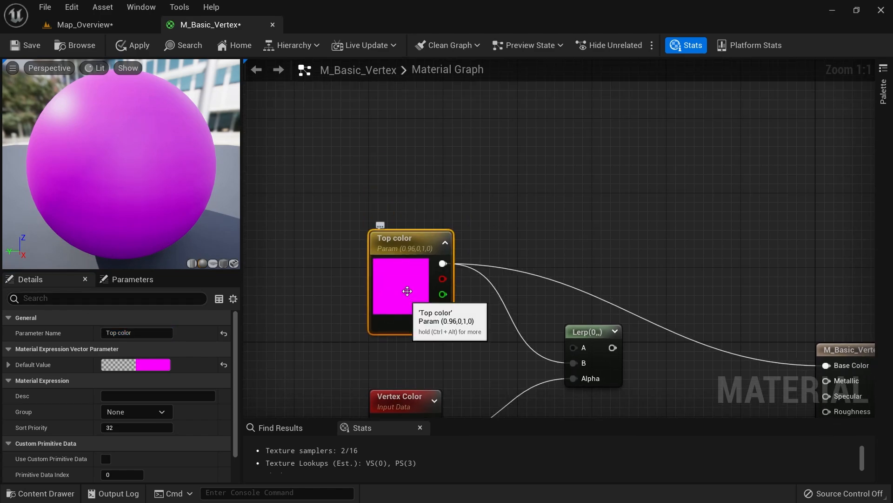
left_click(389, 121)
key("ctrl+v")
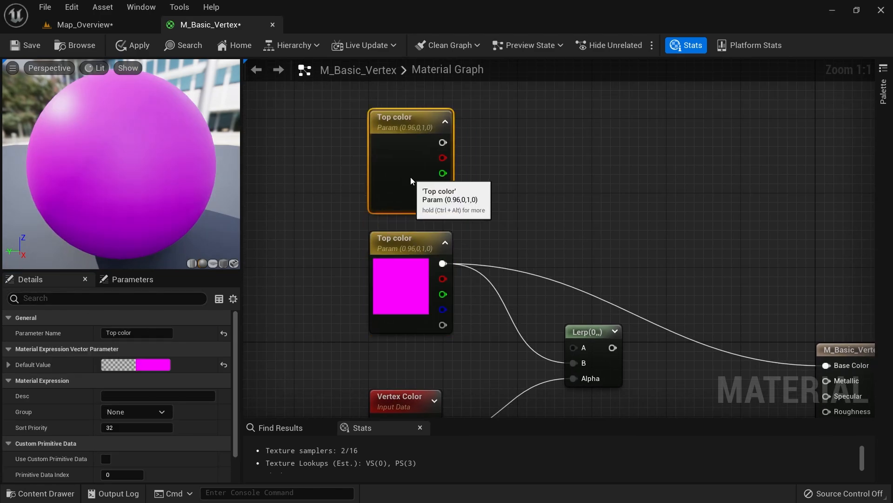
double_click(143, 332)
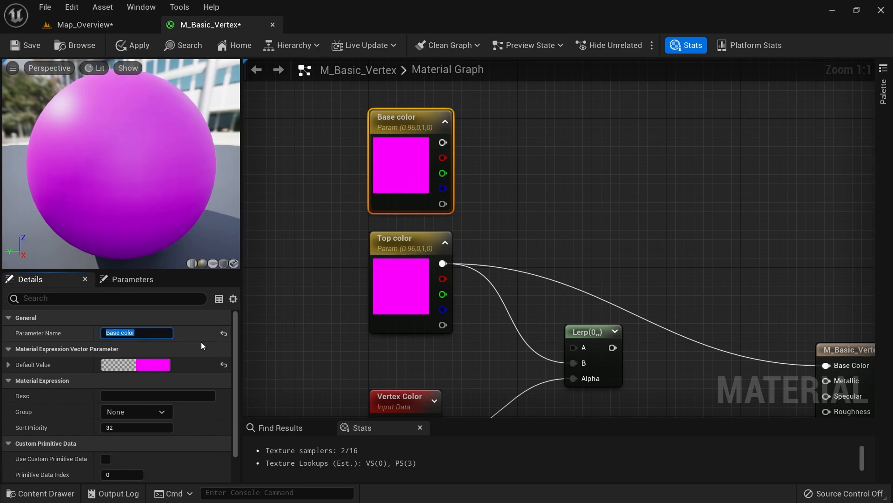
left_click(154, 365)
left_click_drag(251, 240, 201, 337)
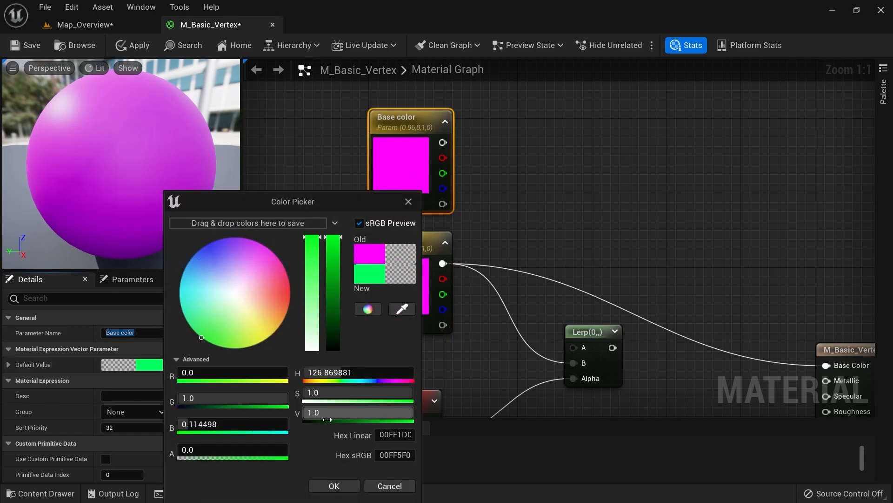
left_click(332, 485)
right_click_drag(478, 181, 441, 153)
left_click_drag(410, 114, 535, 316)
right_click_drag(535, 316, 520, 183)
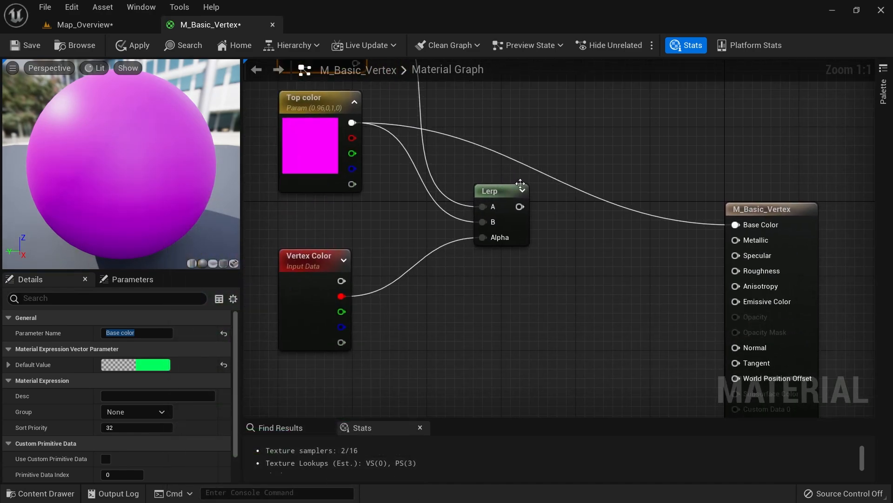
Connect the Lerp output to Base Color, apply, and check the green-to-yellow cube
left_click_drag(520, 206, 734, 224)
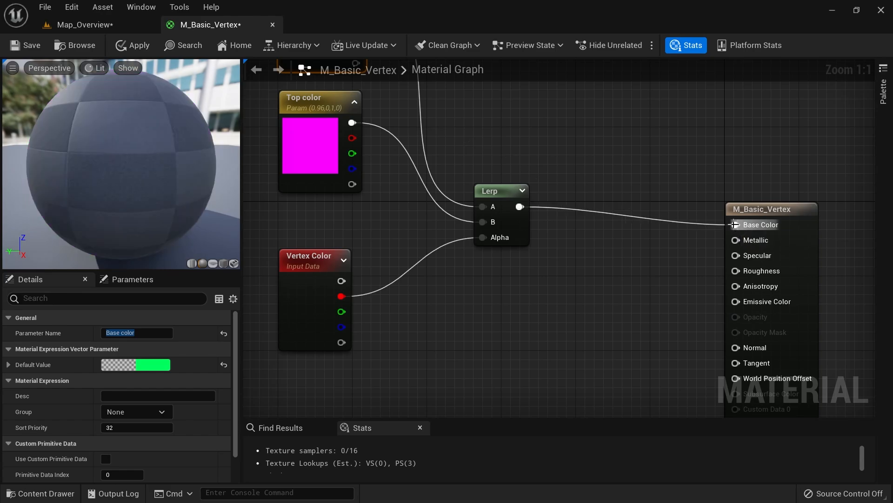
right_click_drag(593, 285, 633, 299)
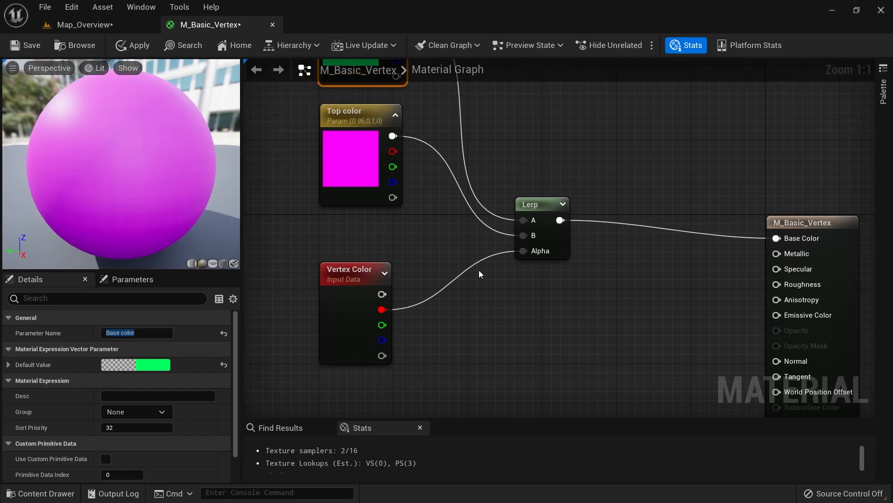
left_click(135, 47)
left_click(86, 24)
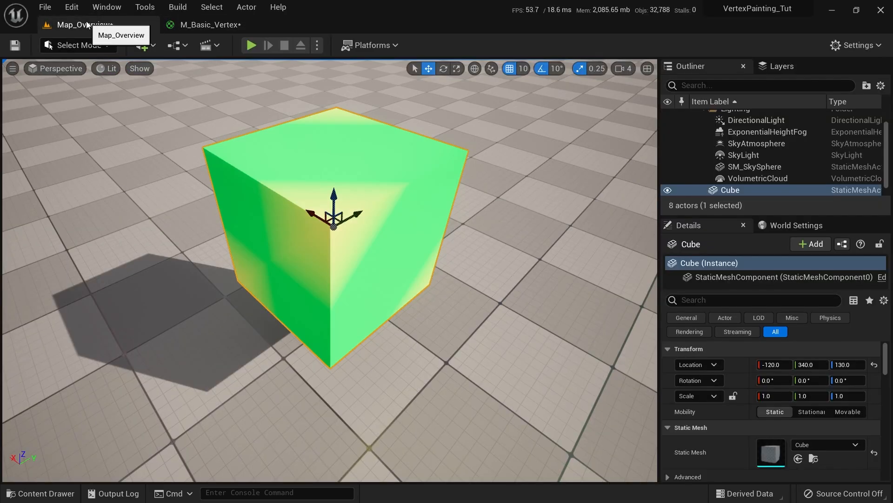
right_click_drag(364, 241, 365, 241)
Save the M_Basic_Vertex material and return to the Map_Overview level
left_click(205, 26)
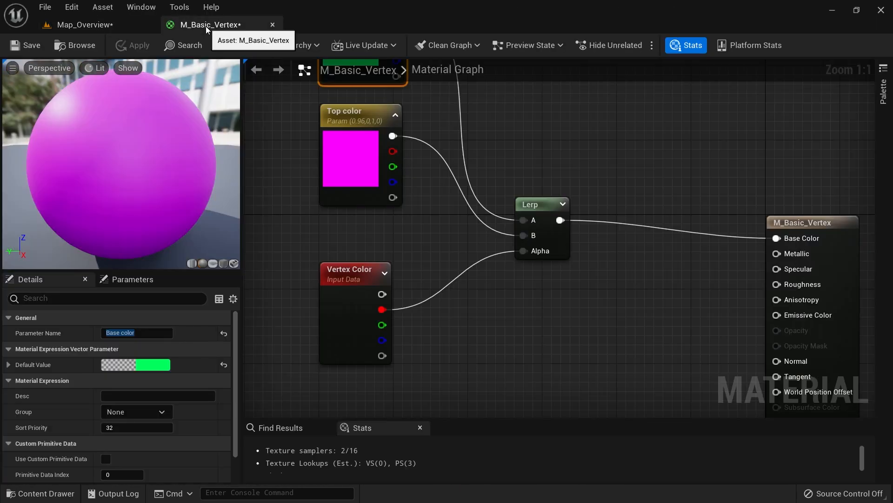
key("ctrl+s")
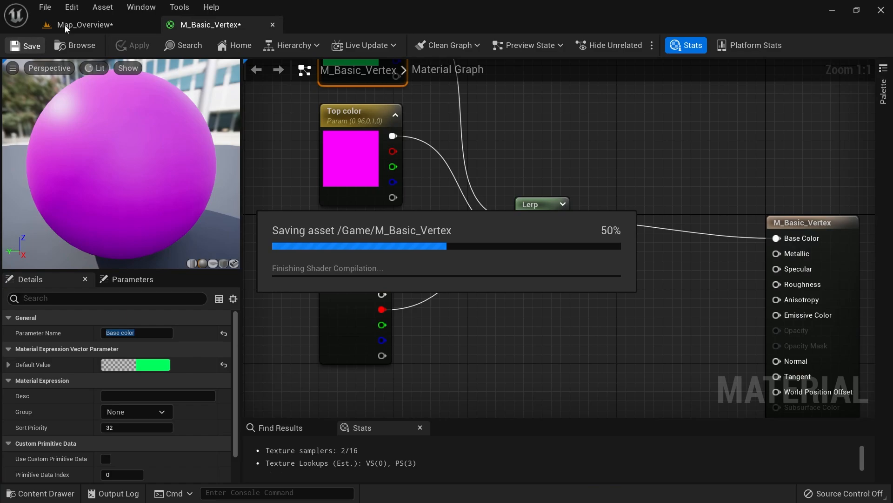
left_click(65, 25)
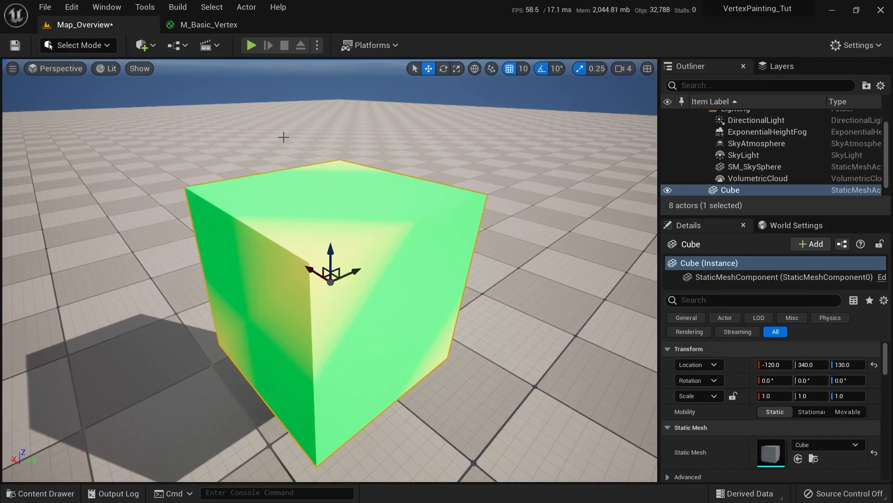
Open M_Basic_Vertex_Inst in a floating editor window alongside the level
key("ctrl+space")
double_click(274, 344)
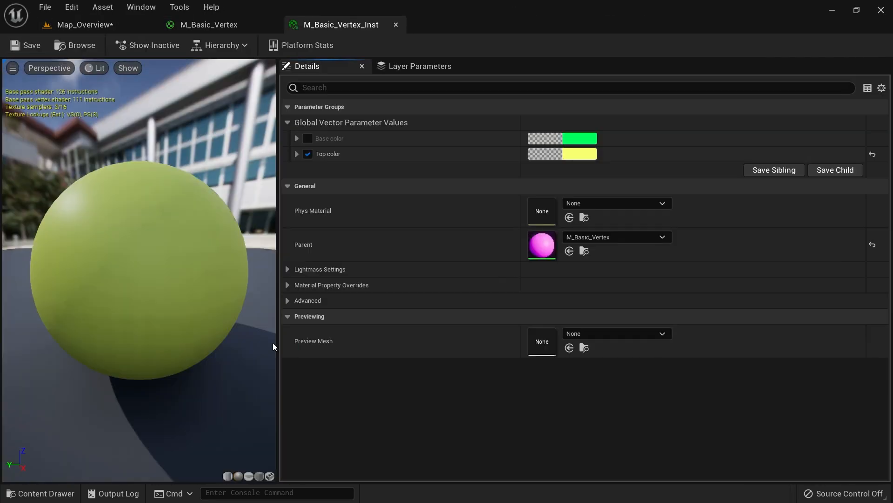
left_click_drag(353, 25, 503, 124)
left_click(123, 27)
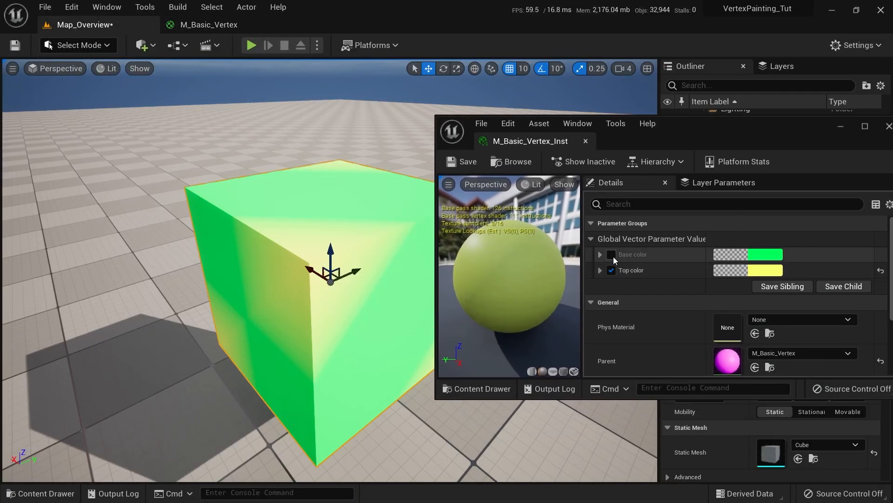
Set Top color to magenta and Base color to black, then save the instance
left_click(766, 270)
mouse_move(612, 309)
left_mouse_down()
mouse_move(608, 246)
mouse_move(638, 225)
left_mouse_up()
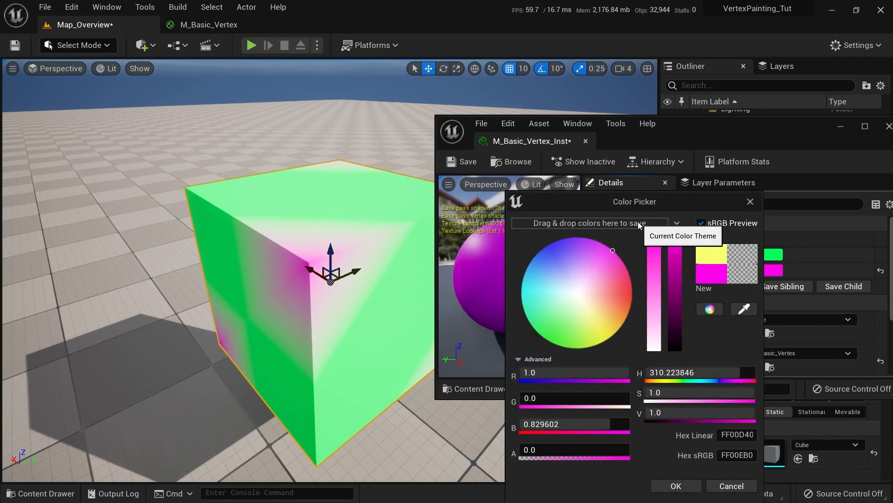
left_click(672, 484)
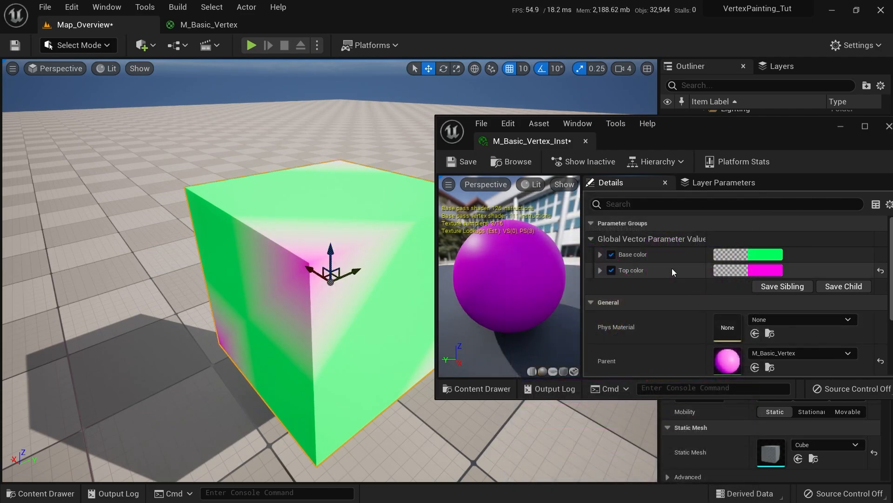
left_click(757, 256)
left_click_drag(664, 307, 673, 372)
left_click(667, 486)
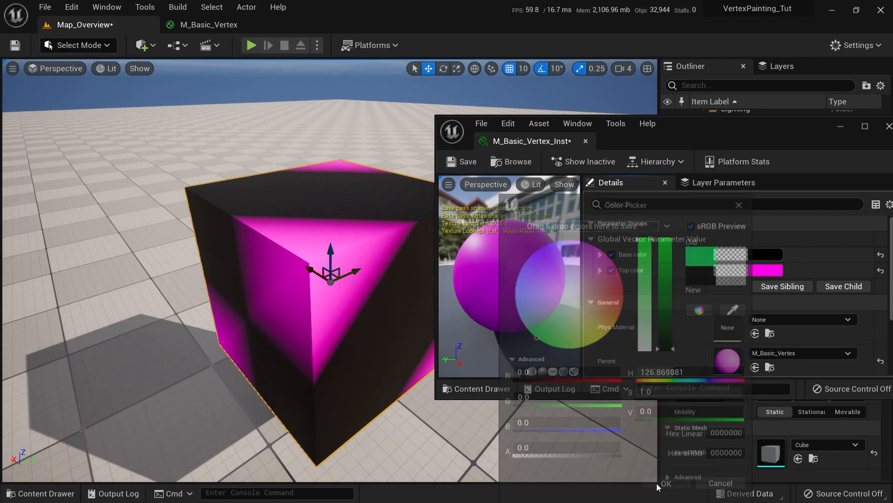
left_click(464, 161)
left_click_drag(533, 144, 573, 132)
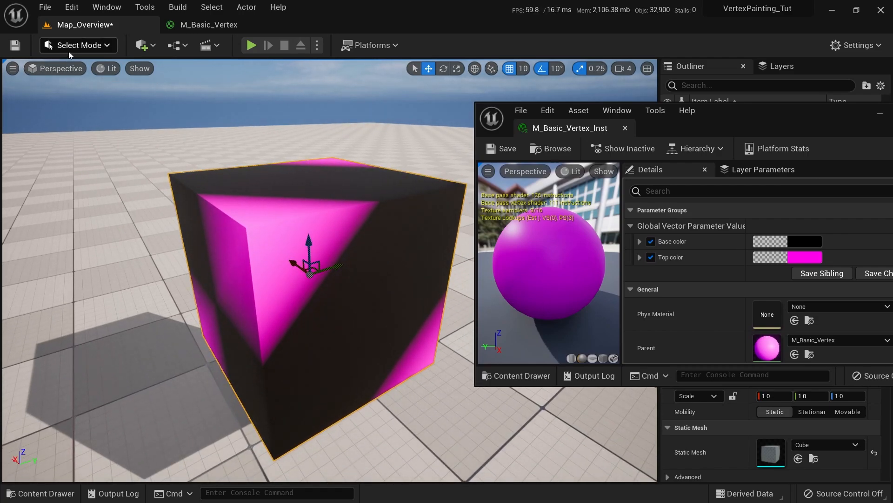
Enter Mesh Paint mode and activate the vertex Paint brush
left_click(68, 51)
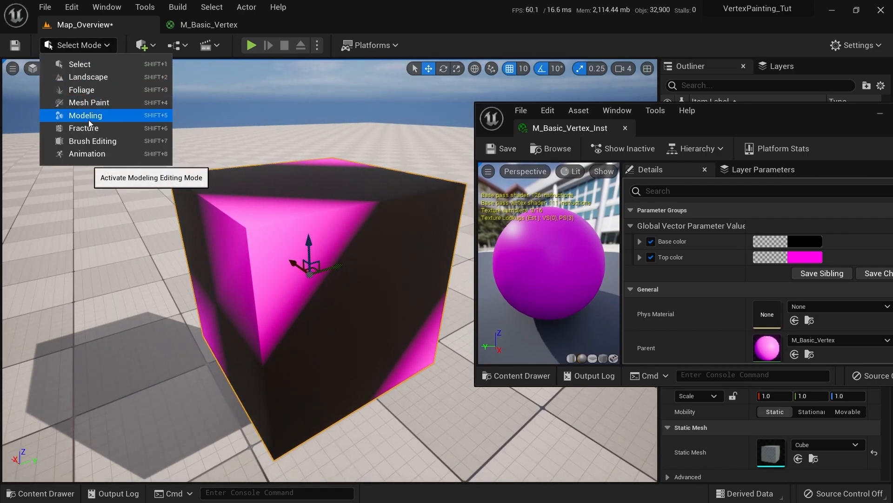
left_click(94, 105)
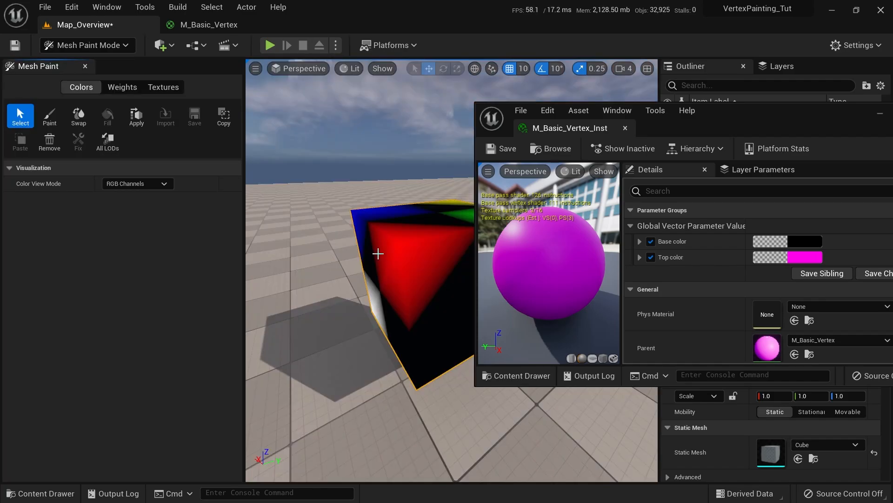
right_click_drag(377, 254, 412, 255)
key("alt+2")
key("alt+4")
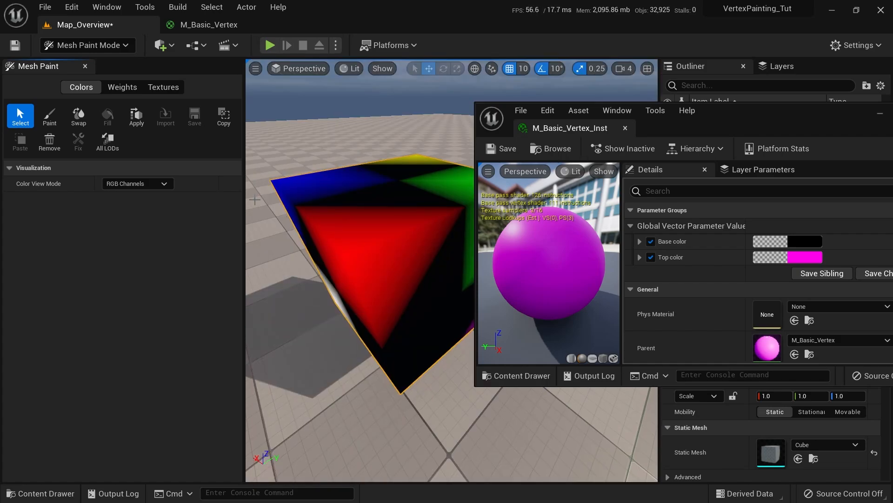
left_click(49, 116)
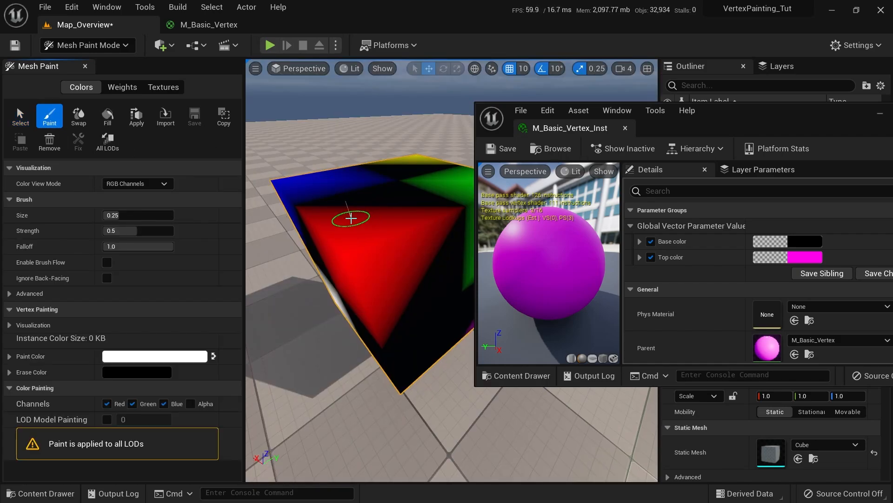
Switch off the Red painting channel so painting goes only into Green
left_click_drag(750, 126, 717, 123)
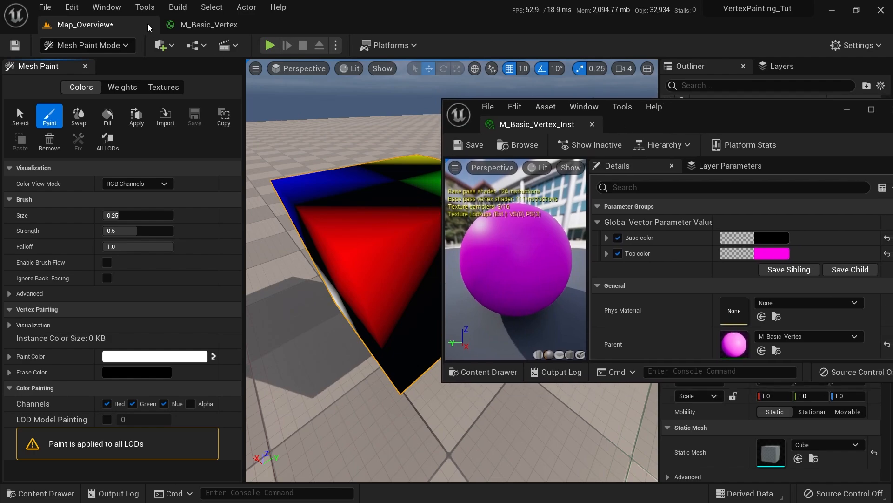
left_click(209, 25)
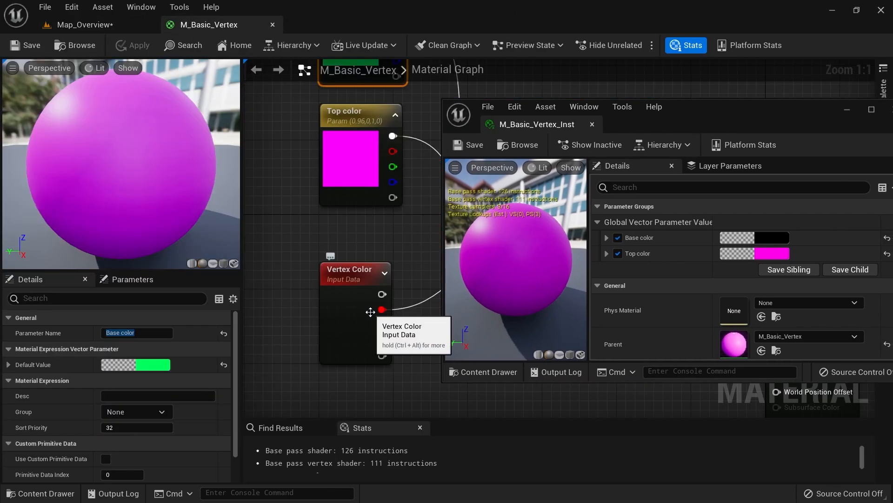
right_click_drag(405, 241, 356, 172)
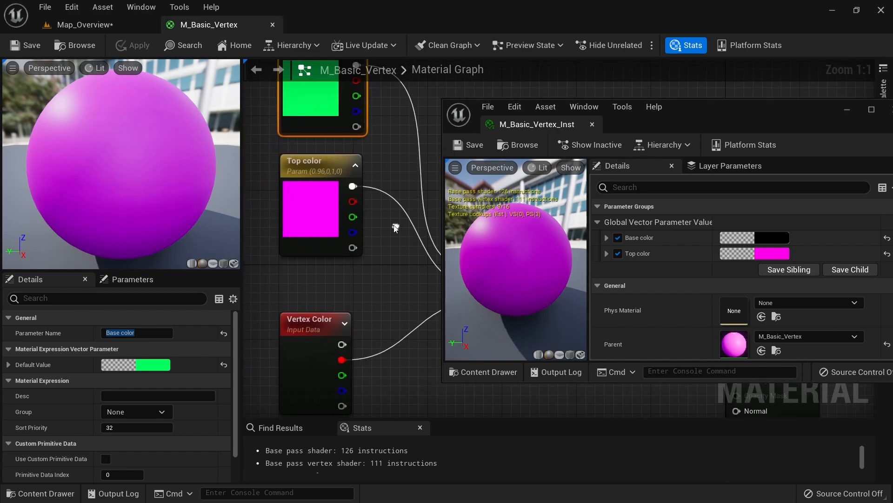
left_click(77, 24)
left_click(106, 402)
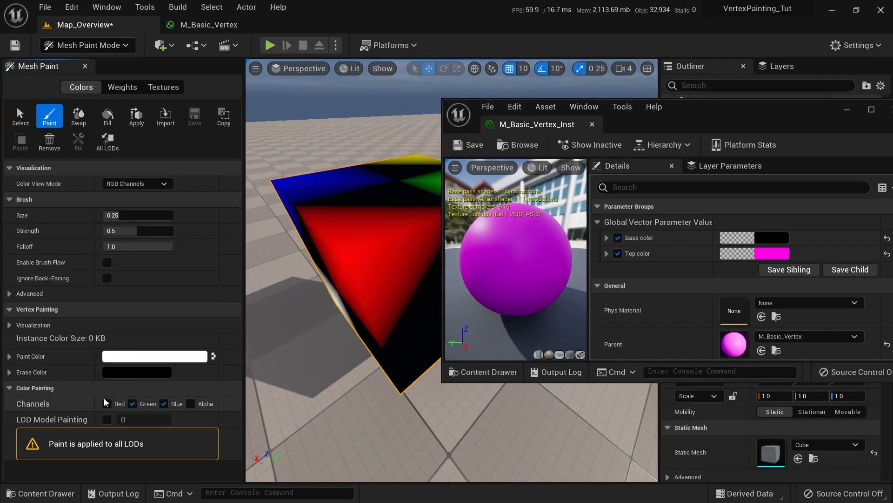
right_click_drag(384, 206, 384, 177)
Turn off vertex colour visualisation and raise brush strength to about 0.75
left_click(155, 184)
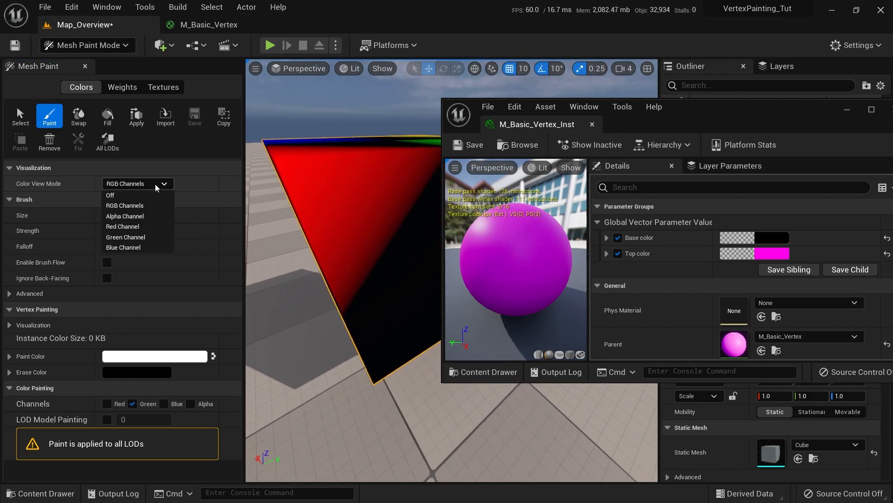
left_click(134, 195)
mouse_move(289, 232)
right_mouse_down()
mouse_move(280, 245)
mouse_move(313, 249)
mouse_move(334, 340)
mouse_move(357, 197)
right_mouse_up()
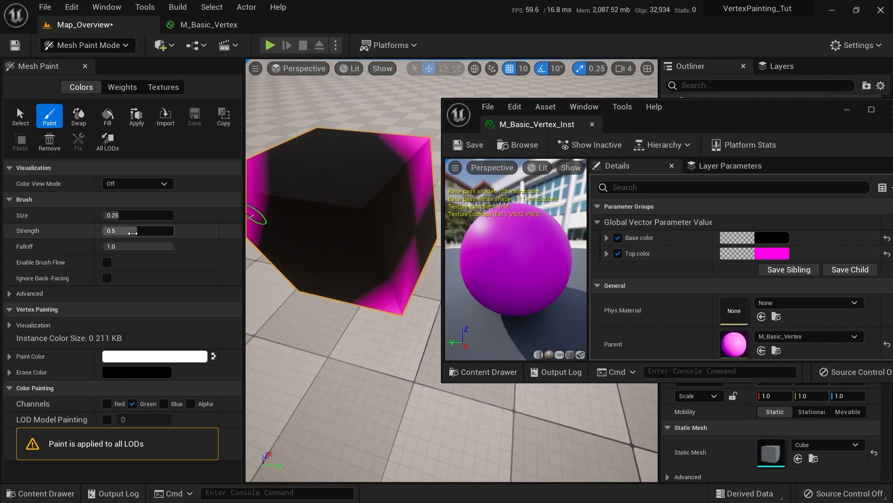
left_click_drag(125, 231, 155, 230)
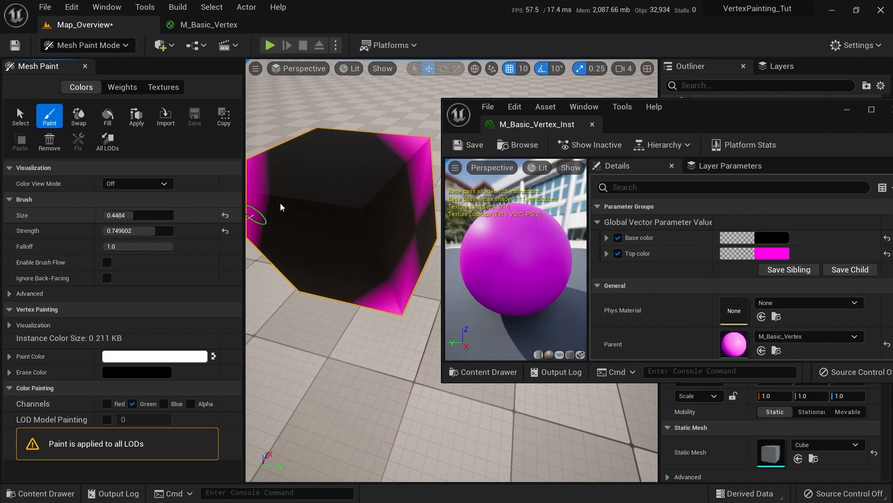
mouse_move(360, 196)
left_mouse_down("alt")
mouse_move(379, 214)
mouse_move(415, 208)
mouse_move(363, 191)
left_mouse_up("alt")
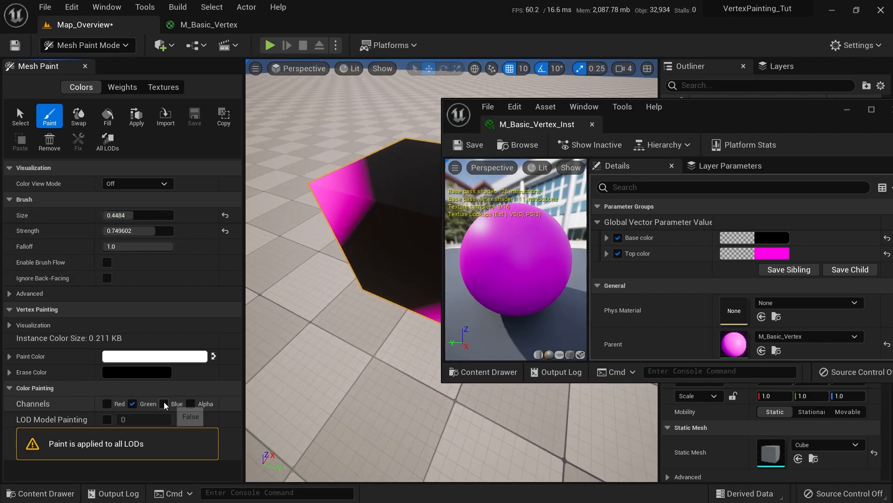
right_click_drag(341, 207, 373, 188)
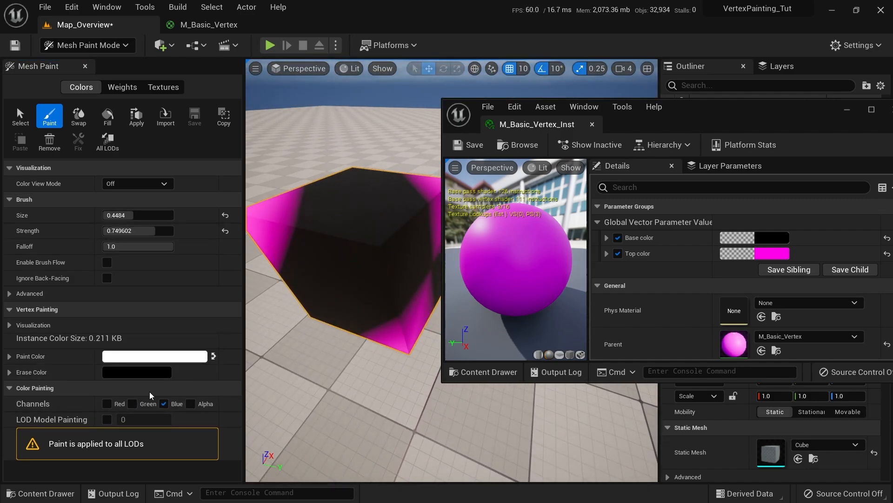
Paint magenta patches onto the cube's faces and corners using only the Red channel
left_click(107, 403)
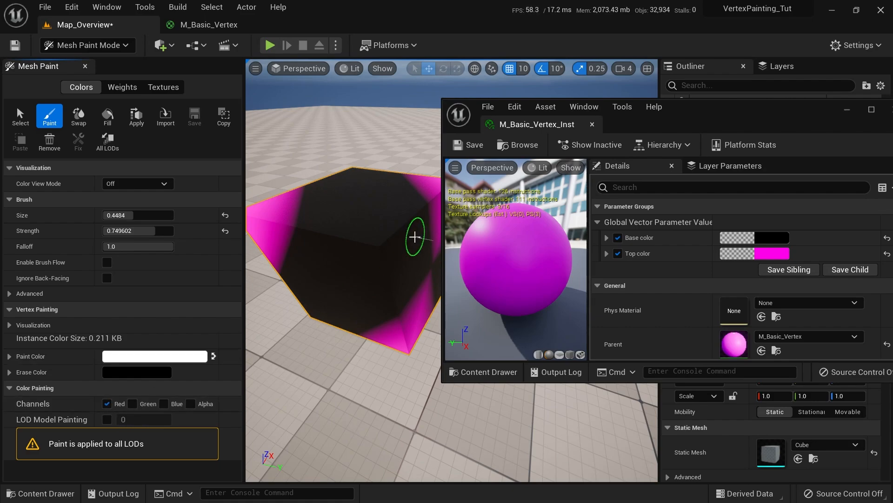
left_click_drag(376, 245, 377, 256)
mouse_move(379, 249)
right_mouse_down()
mouse_move(355, 254)
mouse_move(385, 283)
mouse_move(385, 251)
mouse_move(371, 253)
right_mouse_up()
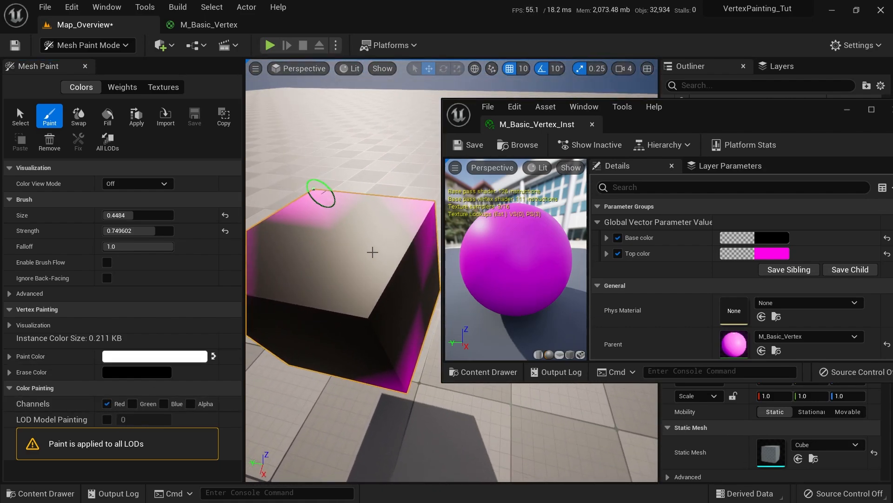
left_click(355, 325)
mouse_move(357, 319)
right_mouse_down()
mouse_move(367, 313)
mouse_move(355, 339)
mouse_move(461, 320)
mouse_move(359, 426)
right_mouse_up()
left_click(376, 365)
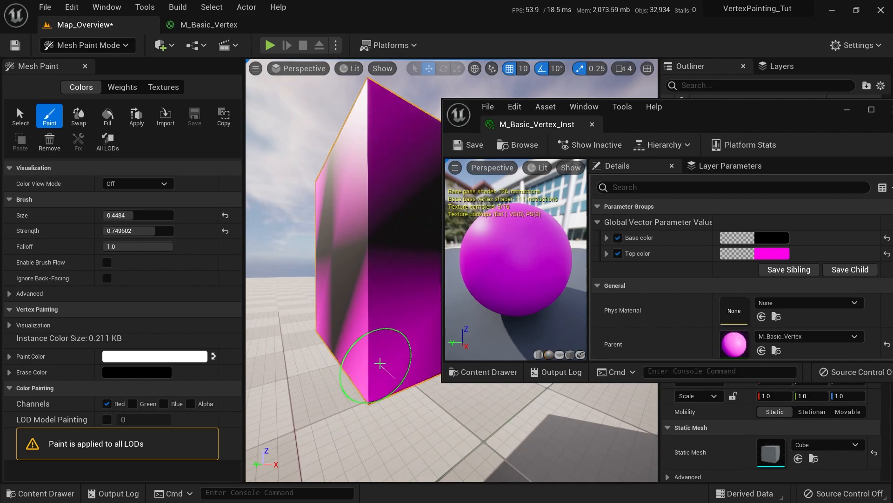
mouse_move(379, 365)
right_mouse_down()
mouse_move(428, 331)
mouse_move(392, 313)
mouse_move(424, 311)
right_mouse_up()
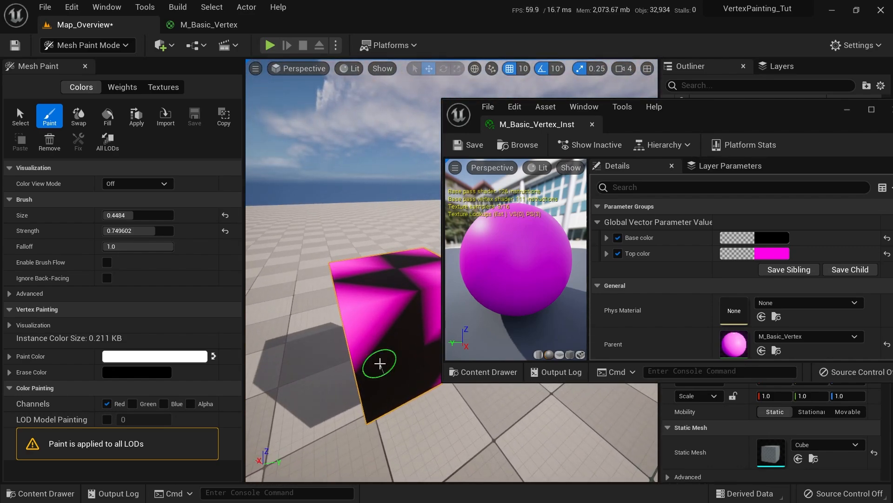
mouse_move(362, 363)
right_mouse_down()
mouse_move(384, 373)
mouse_move(442, 333)
mouse_move(429, 269)
right_mouse_up()
left_click_drag(676, 110, 722, 117)
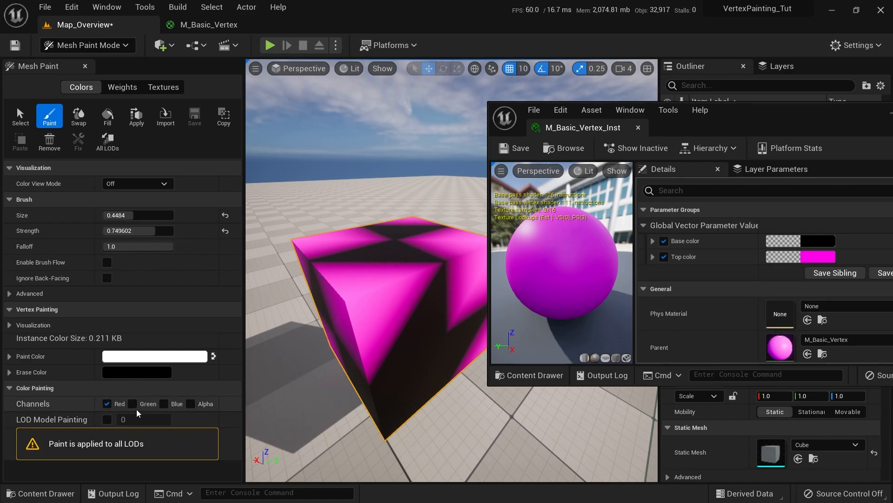
In M_Basic_Vertex, add a ChannelMaskParameter node named 'Vertex Channel'
left_click(200, 25)
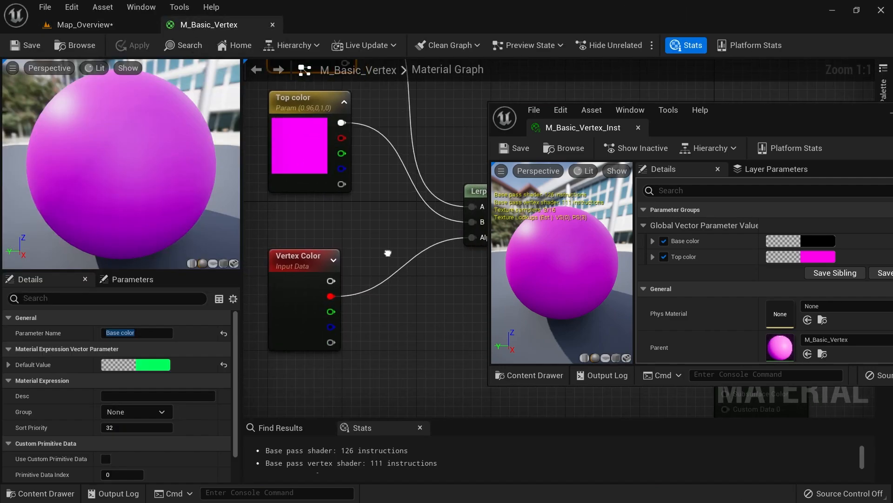
right_click_drag(387, 253, 427, 241)
left_click_drag(331, 287, 284, 287)
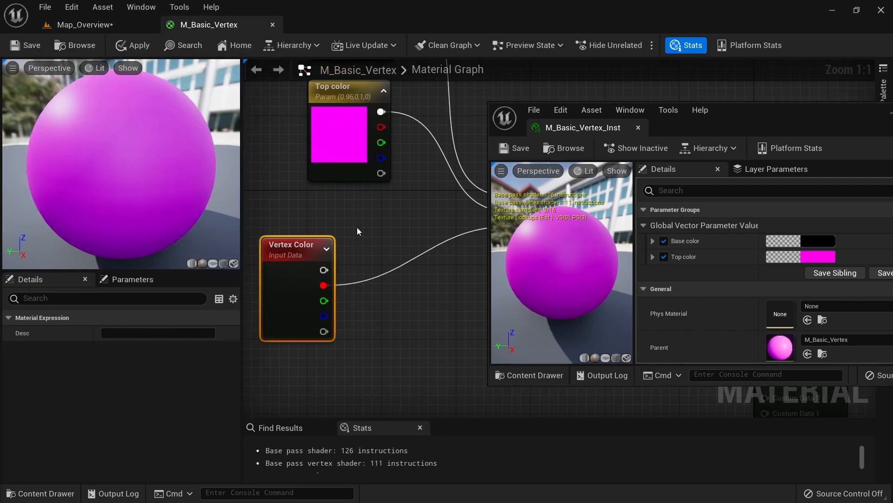
right_click(367, 214)
type("channel pa")
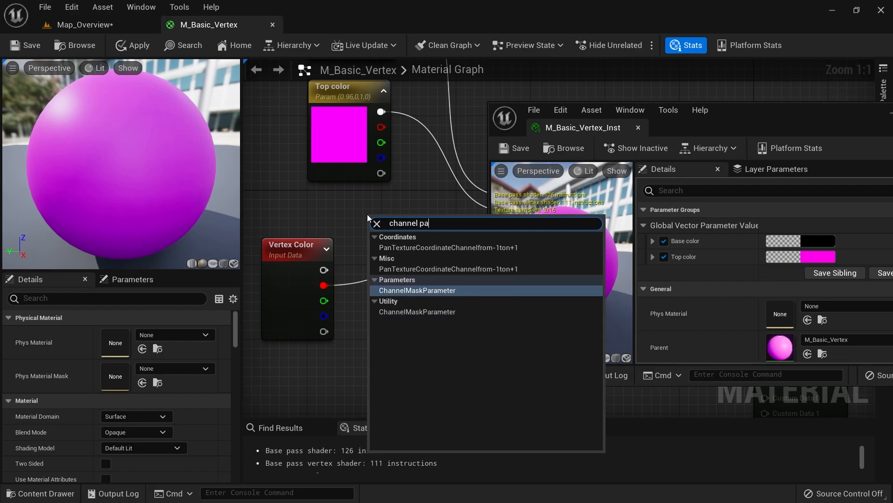
type("ram")
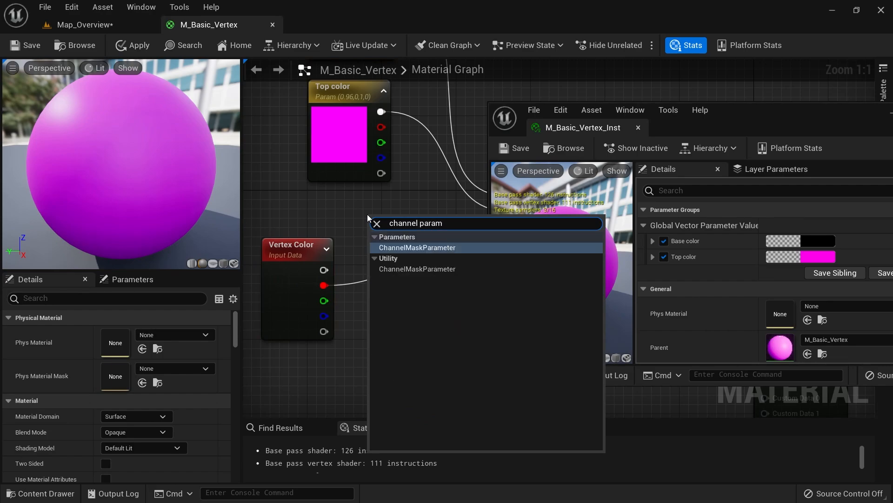
key("Return")
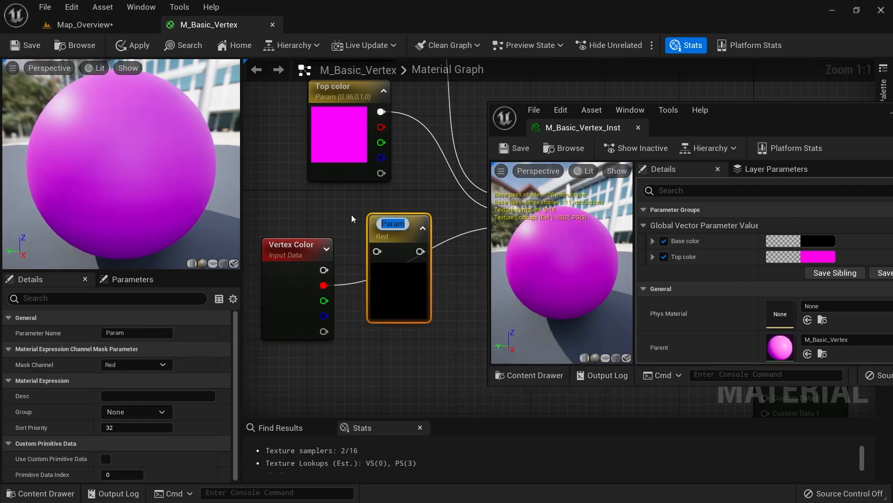
type("Vertex ")
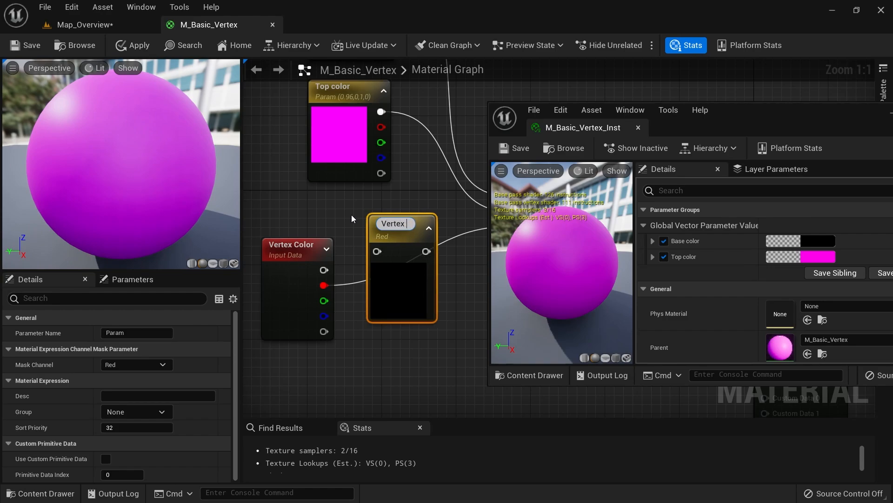
type("Channel")
key("Return")
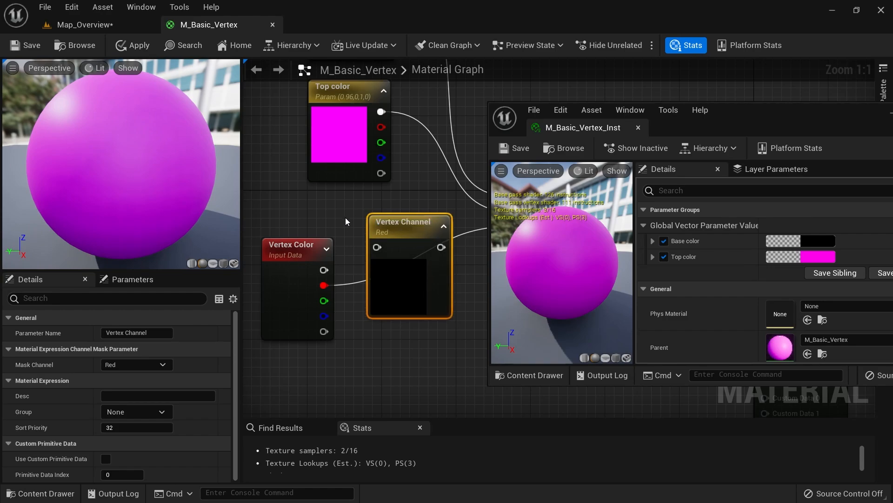
Wire Vertex Color's output into Vertex Channel and outline its channel pins in a screen capture
left_click_drag(405, 301, 408, 309)
right_click_drag(347, 246, 330, 238)
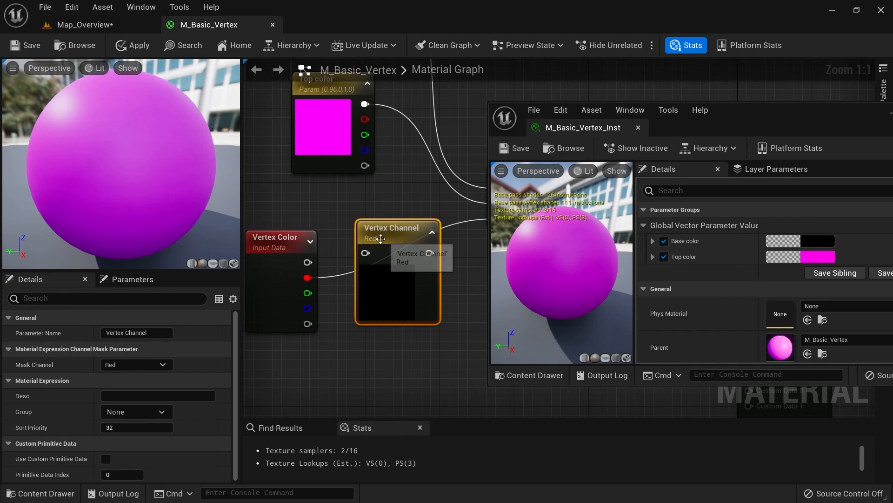
left_click_drag(380, 237, 381, 227)
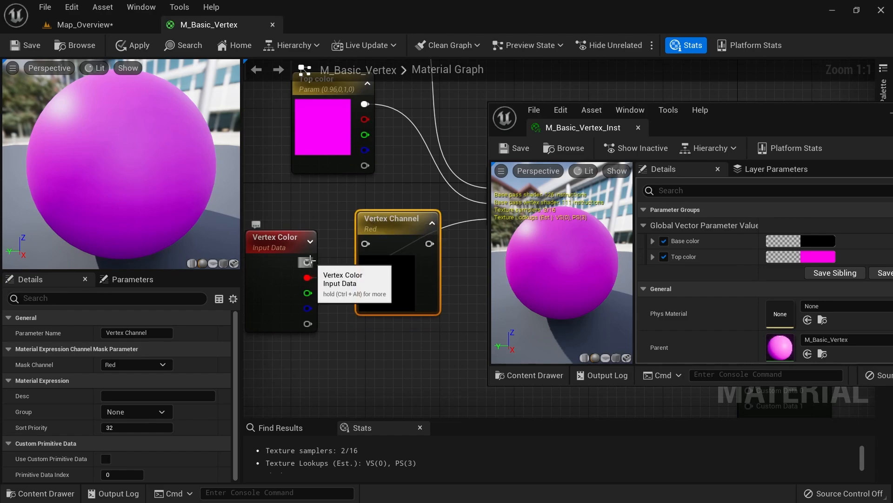
left_click_drag(308, 262, 366, 243)
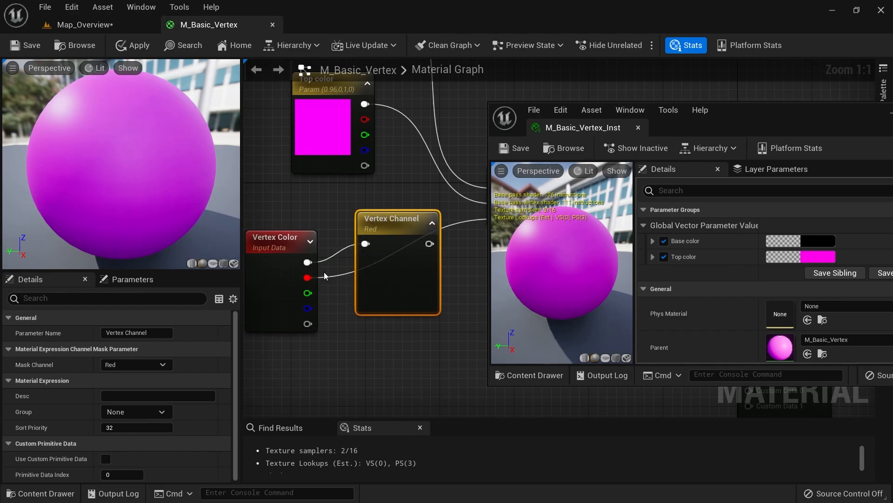
key("Print")
left_click_drag(207, 218, 336, 357)
mouse_move(295, 270)
left_mouse_down()
mouse_move(328, 336)
mouse_move(323, 315)
left_mouse_up()
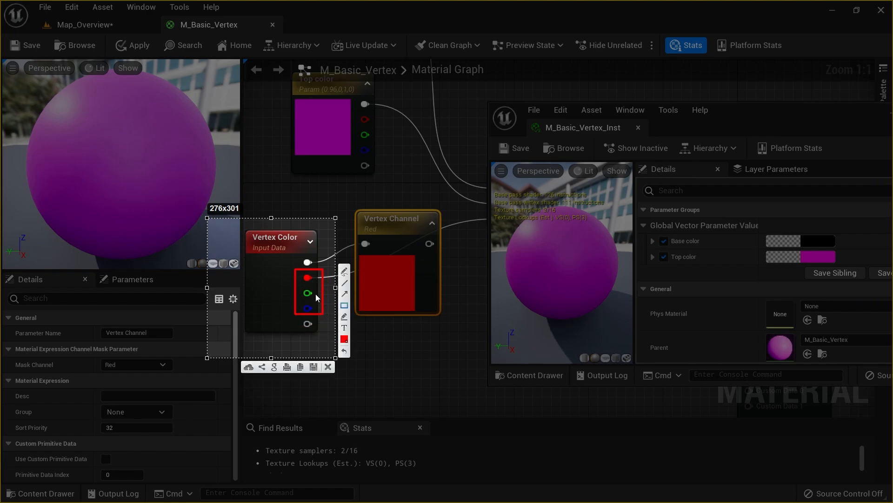
left_click(328, 367)
Set the mask channel to Red, connect it to the Lerp Alpha, then apply and save
right_click_drag(401, 253, 380, 256)
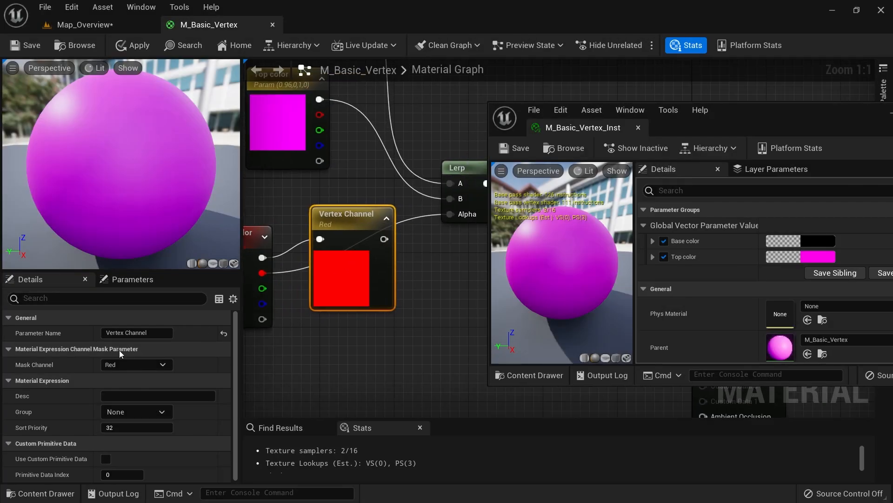
left_click(137, 365)
left_click(126, 385)
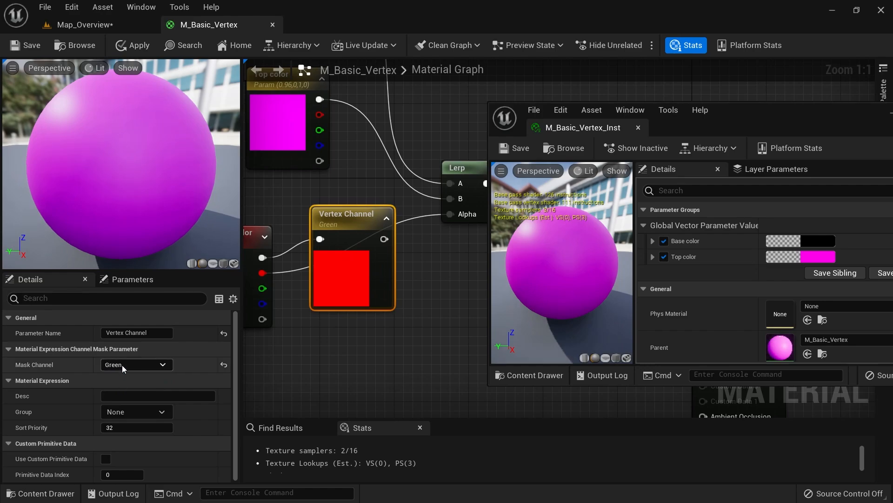
left_click(122, 364)
left_click(122, 396)
left_click(125, 364)
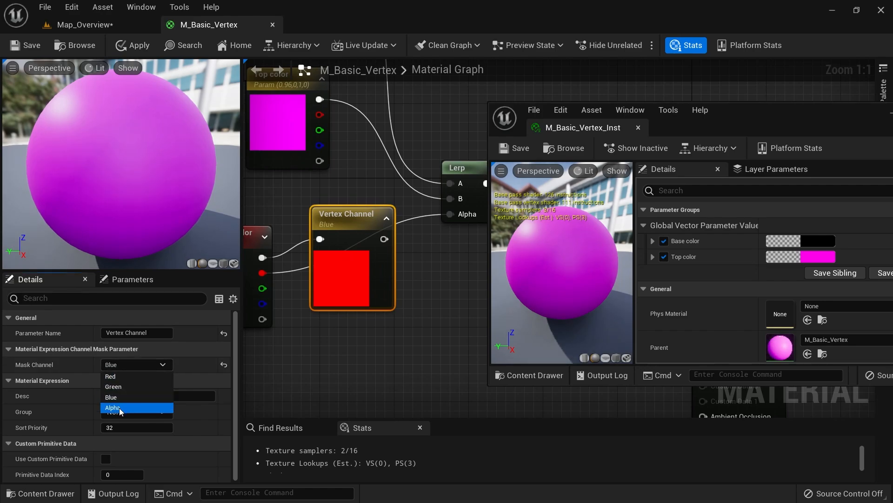
left_click(119, 407)
left_click(121, 366)
left_click(119, 380)
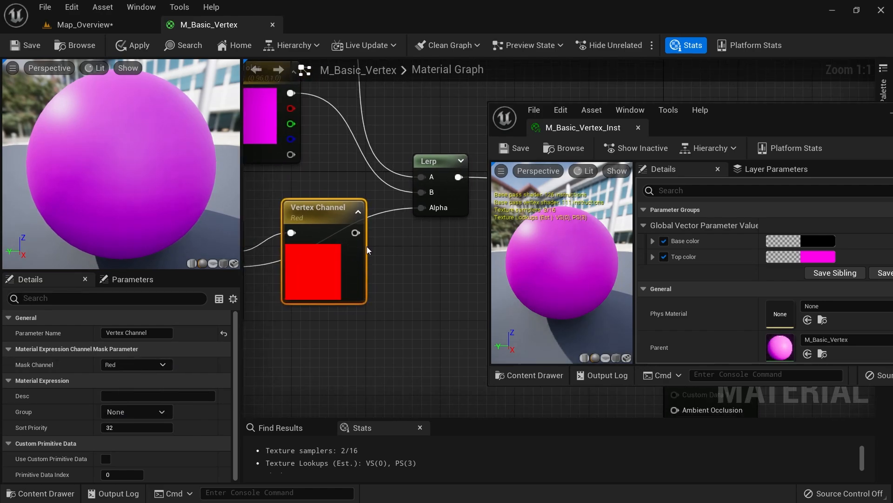
left_click_drag(355, 232, 427, 208)
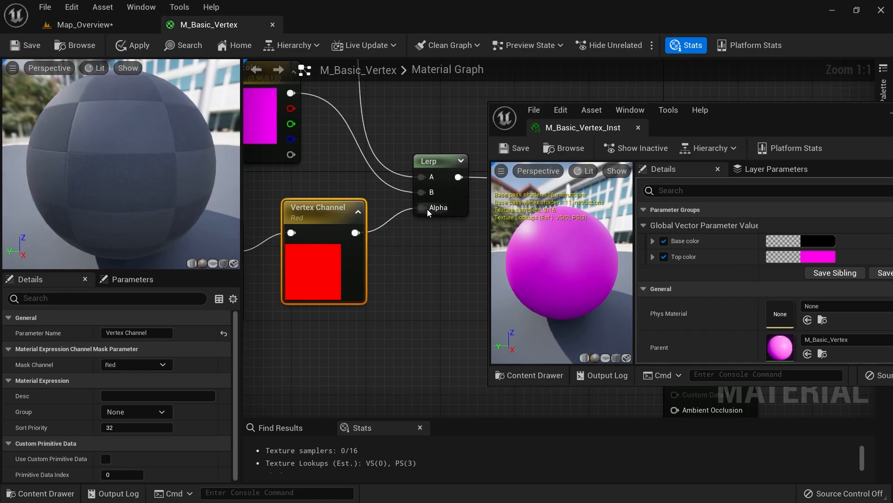
left_click(138, 46)
left_click(34, 47)
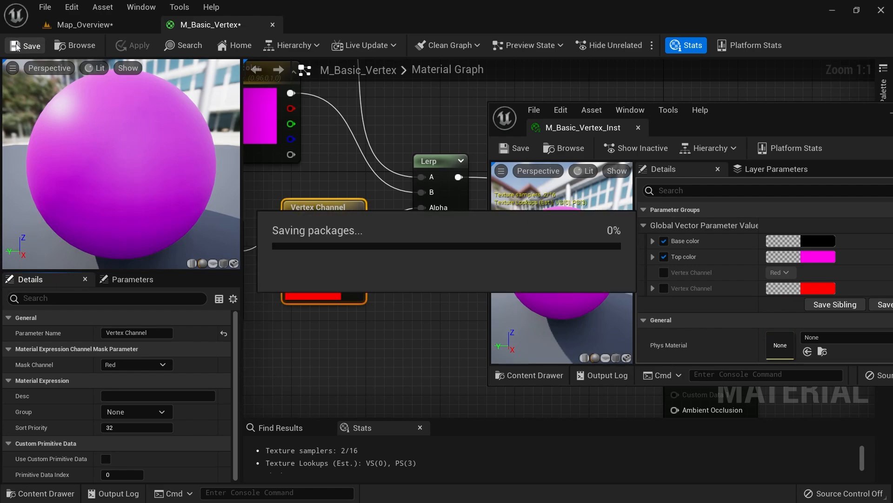
In M_Basic_Vertex_Inst, enable both Vertex Channel overrides and set the channel to Green
left_click(83, 26)
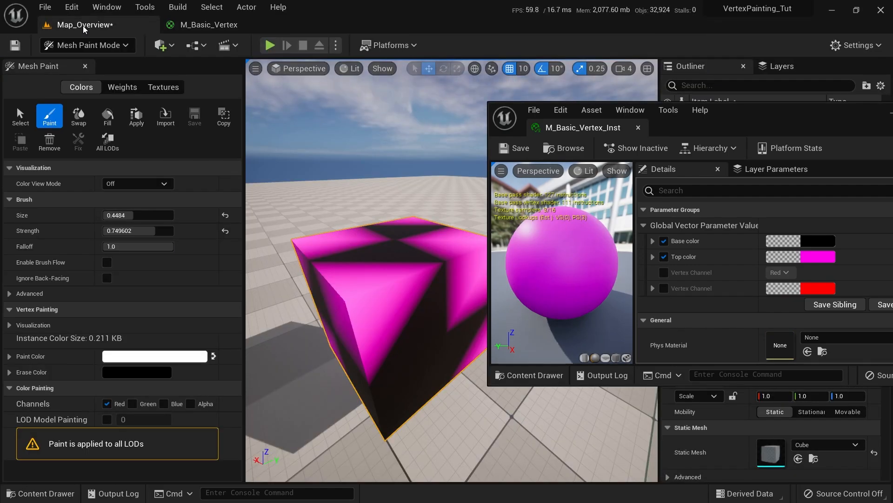
scroll(419, 288, "down", 5)
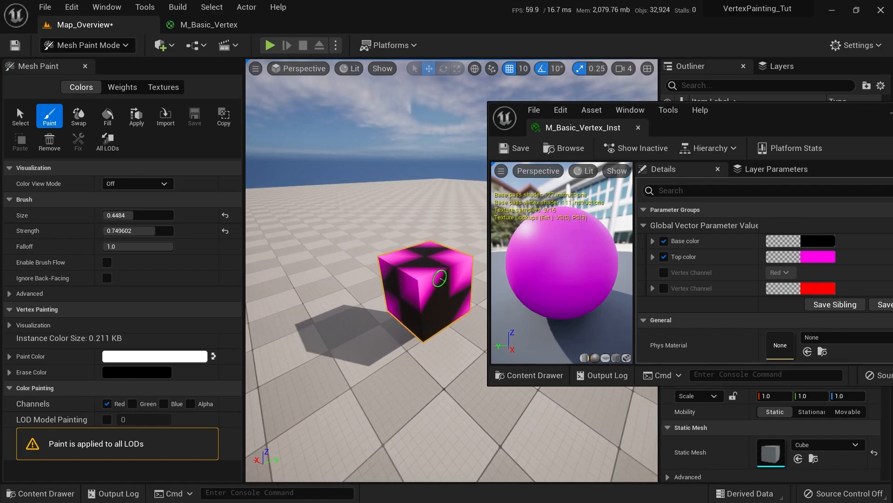
scroll(433, 283, "up", 3)
scroll(465, 298, "up", 2)
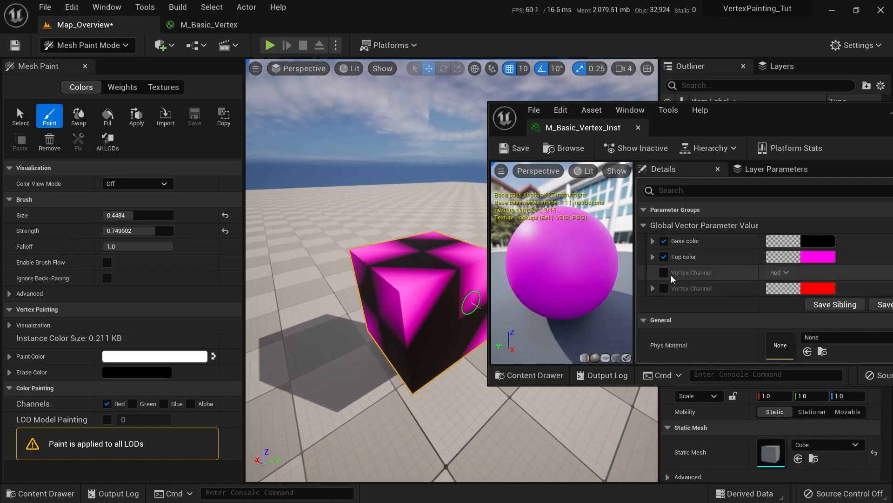
left_click(664, 273)
left_click(664, 287)
left_click(784, 272)
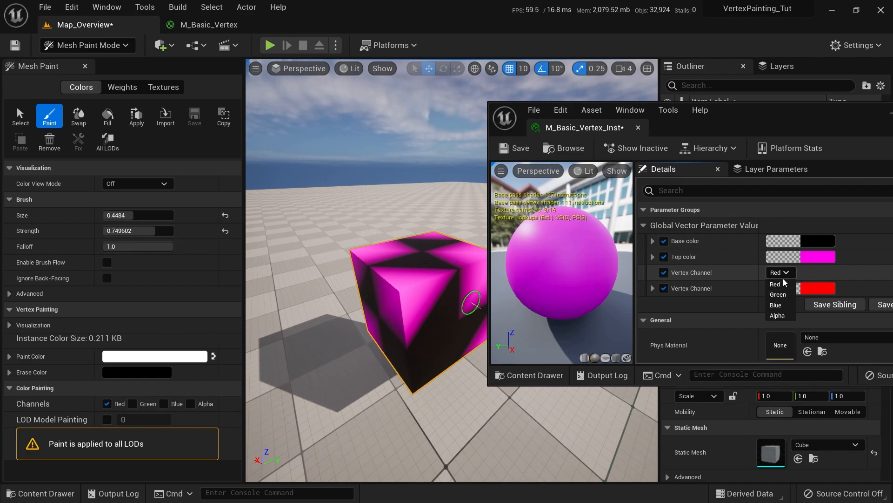
left_click(780, 295)
key("d")
mouse_move(420, 331)
right_mouse_down()
mouse_move(345, 337)
mouse_move(393, 284)
mouse_move(354, 270)
mouse_move(413, 243)
mouse_move(391, 235)
mouse_move(349, 248)
mouse_move(469, 269)
right_mouse_up()
Set Mesh Paint's Color View Mode to RGB Channels and look over the painted cube
key("d")
key("w")
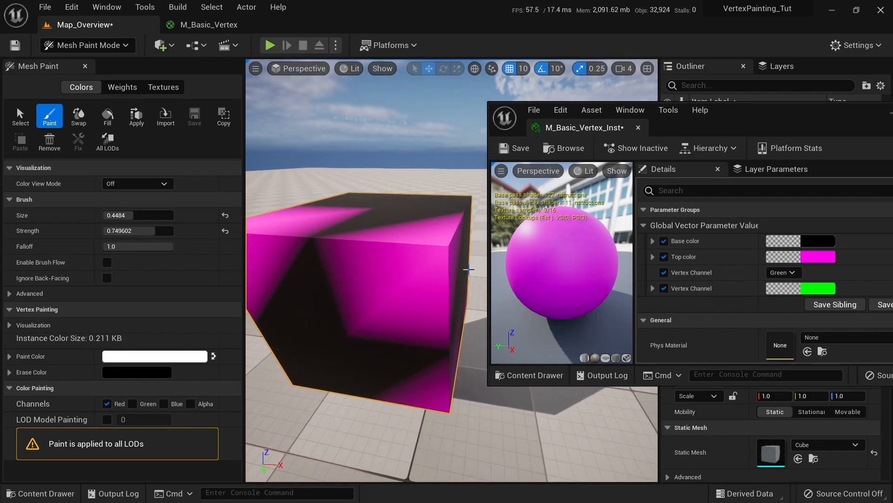
left_click(133, 186)
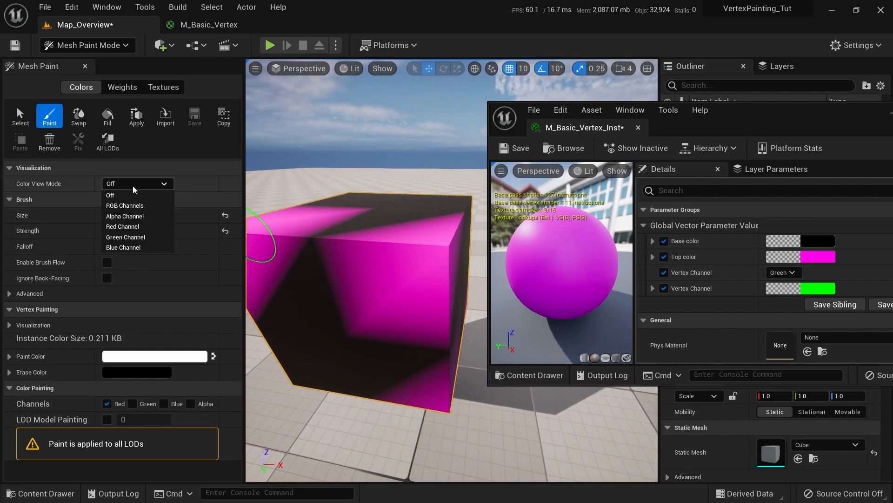
left_click(133, 205)
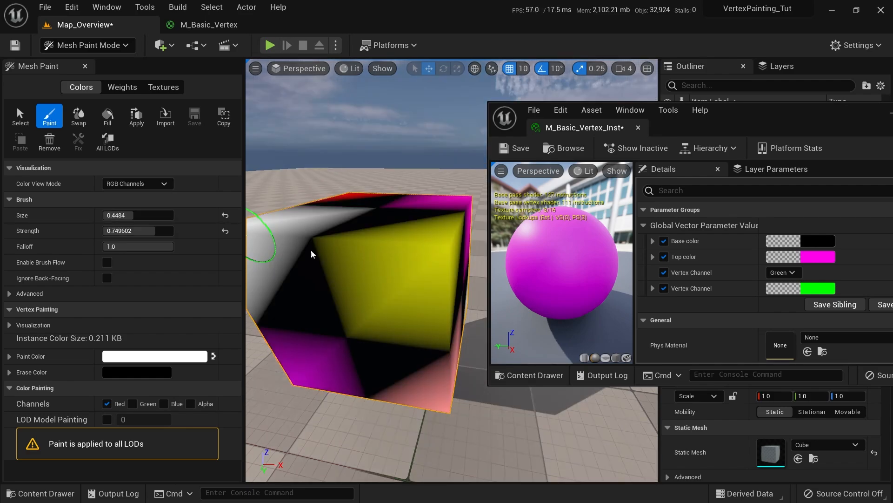
scroll(414, 251, "up", 3)
mouse_move(414, 252)
left_mouse_down("alt")
mouse_move(382, 235)
mouse_move(404, 281)
mouse_move(452, 284)
left_mouse_up("alt")
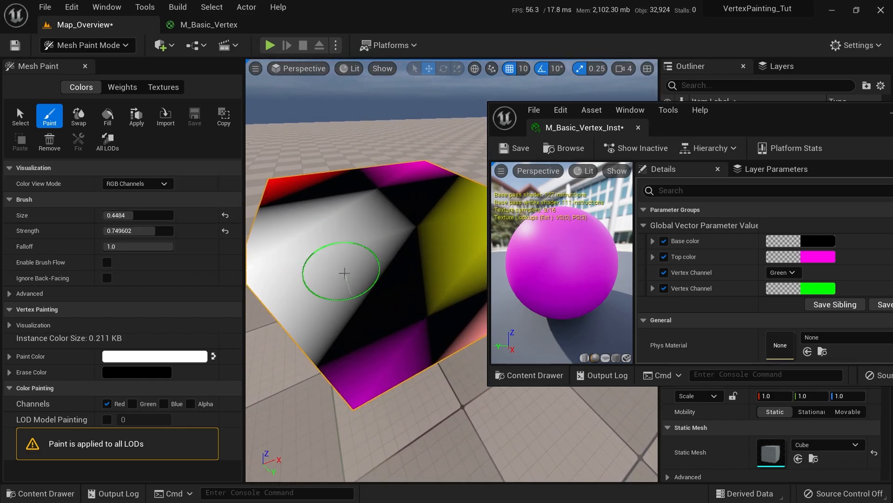
left_click_drag(340, 270, 355, 306, "alt")
mouse_move(339, 260)
left_mouse_down("alt")
mouse_move(309, 193)
mouse_move(413, 219)
left_mouse_up("alt")
Preview the Green, Red and then Blue vertex channels in isolation
left_click(136, 185)
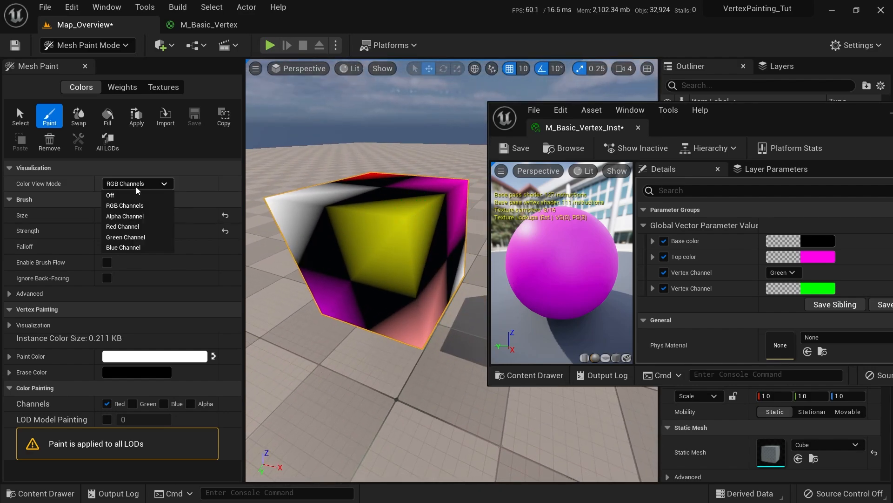
left_click(141, 238)
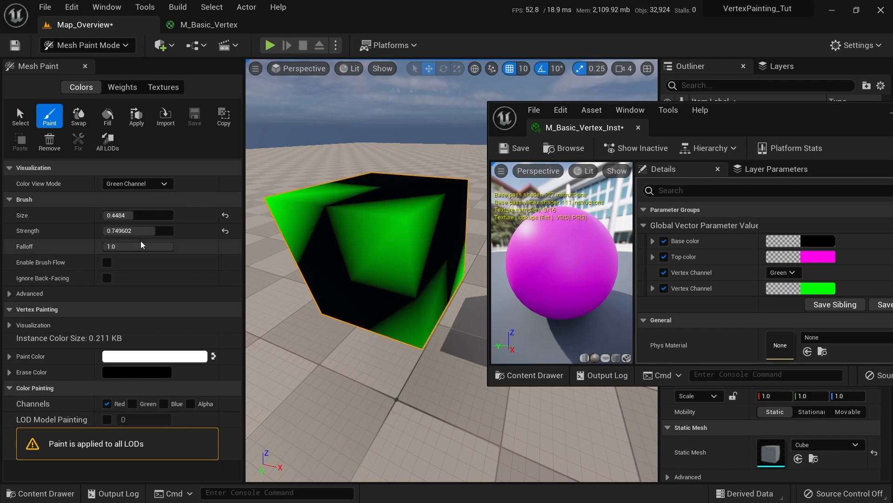
left_click_drag(359, 230, 319, 195, "alt")
left_click(148, 182)
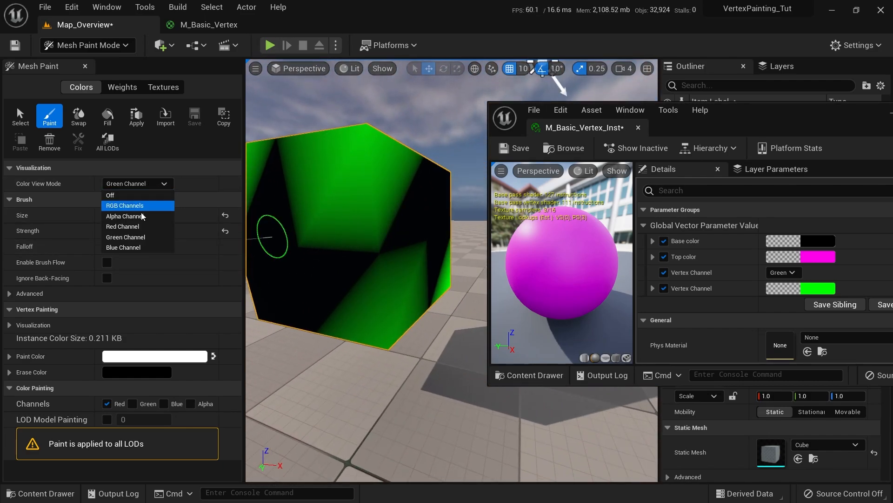
left_click(130, 228)
left_click(135, 184)
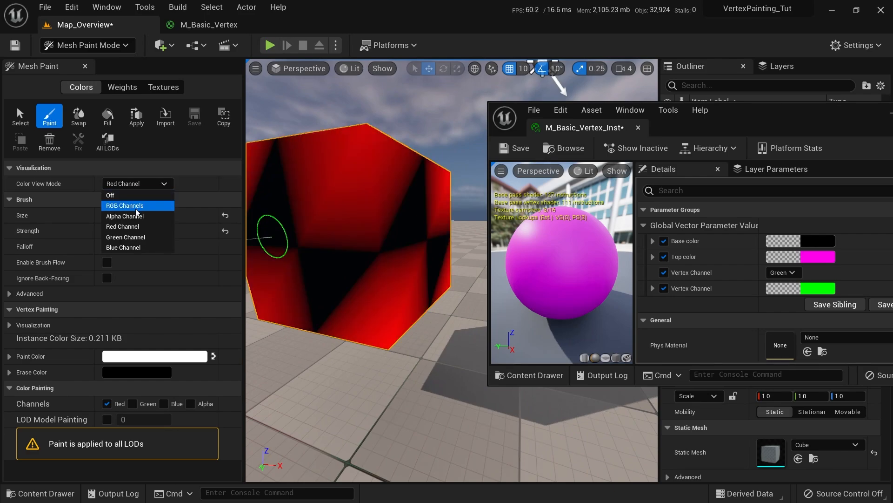
left_click(165, 246)
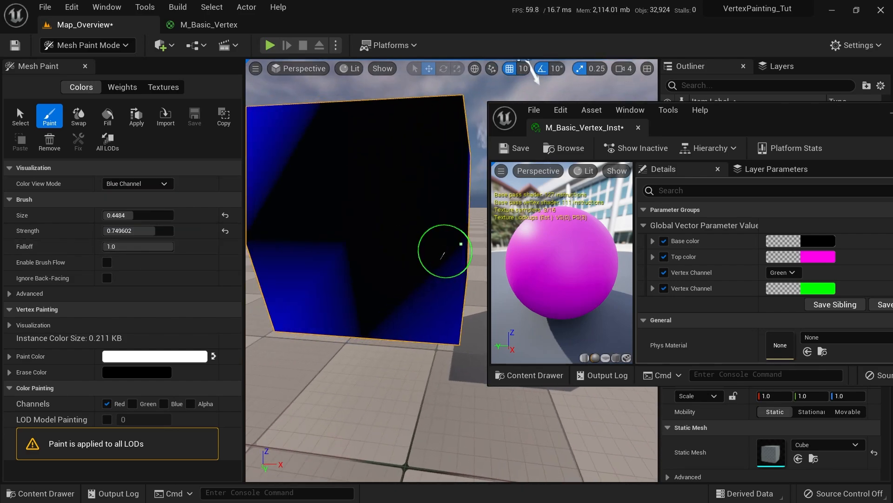
left_click_drag(442, 250, 433, 275, "alt")
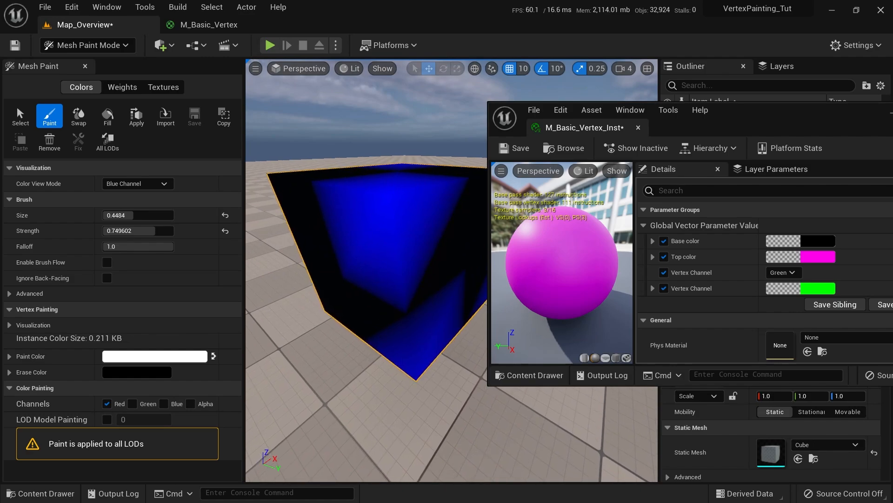
Set Color View Mode to Off to see the cube's pink-and-black material
left_click(780, 272)
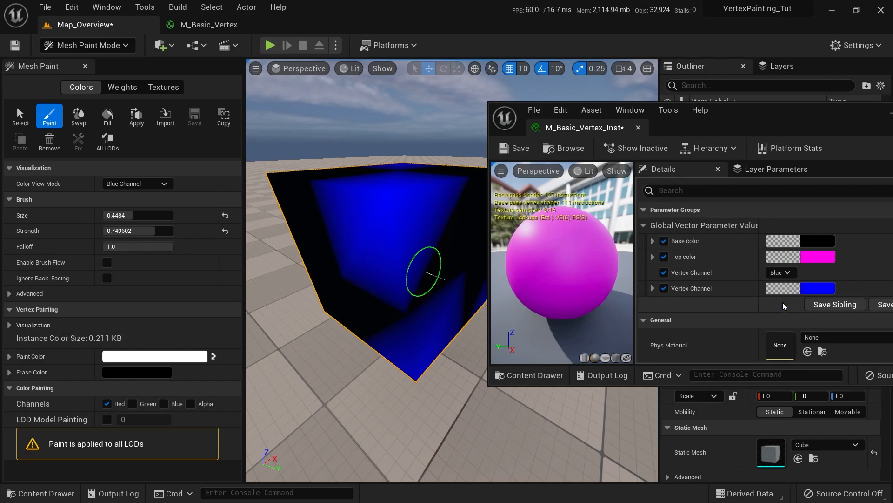
left_click(122, 184)
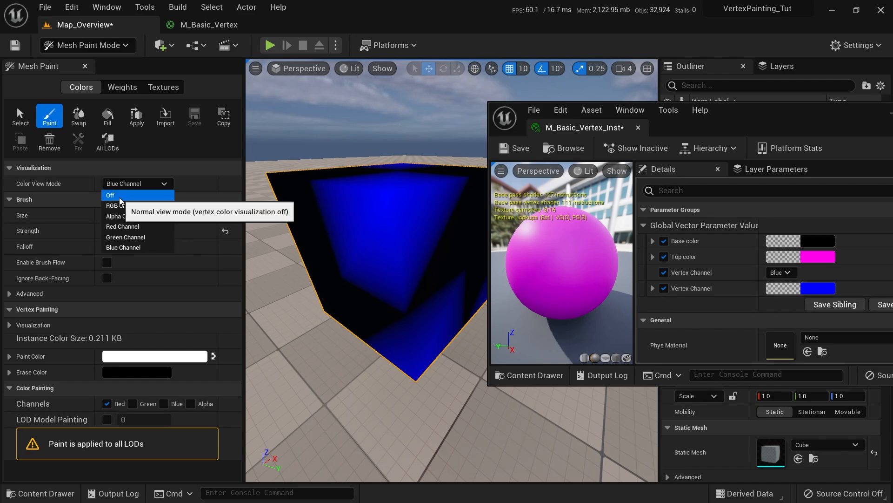
left_click(120, 195)
mouse_move(409, 209)
right_mouse_down()
mouse_move(269, 200)
mouse_move(348, 321)
right_mouse_up()
scroll(373, 288, "up", 8)
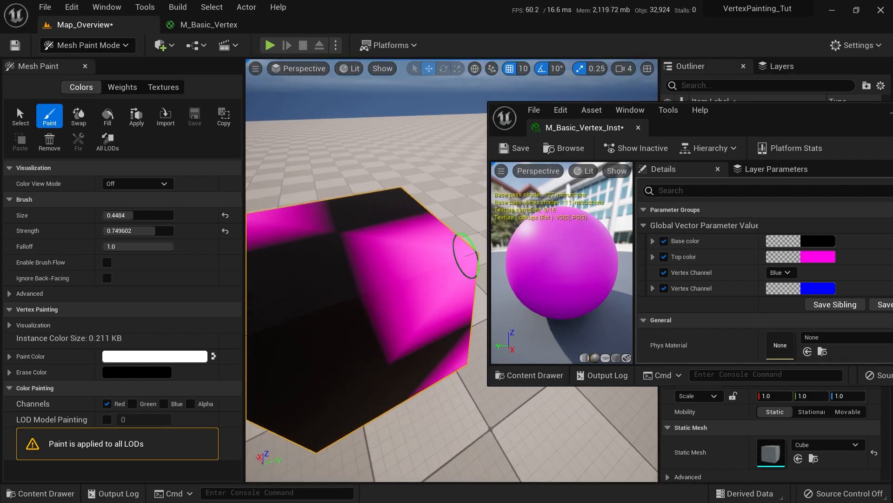
mouse_move(442, 218)
right_mouse_down()
mouse_move(428, 199)
mouse_move(359, 175)
mouse_move(395, 243)
mouse_move(372, 210)
mouse_move(363, 219)
mouse_move(409, 205)
right_mouse_up()
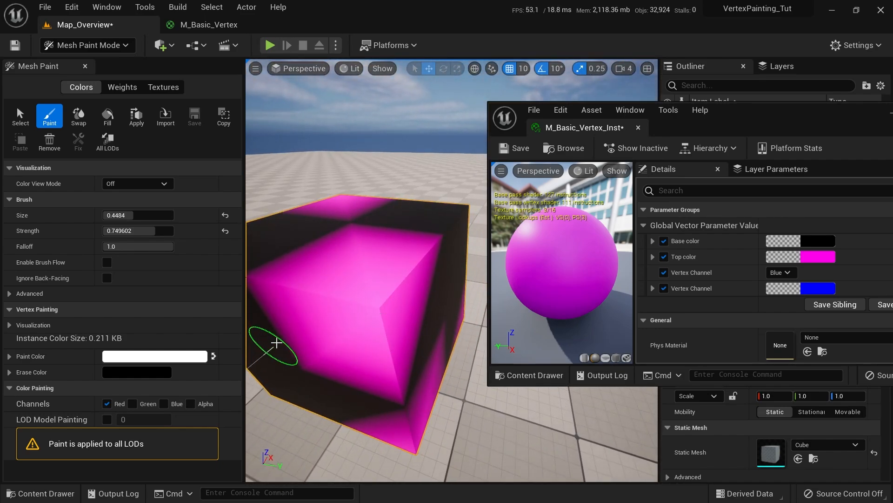
Try the instance's Vertex Channel on Red, then set it back to Green
left_click(785, 273)
left_click(777, 285)
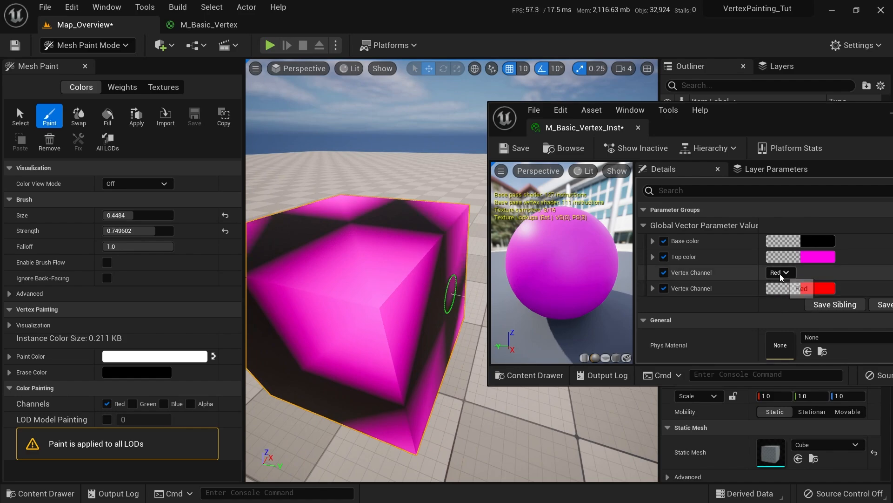
left_click(780, 272)
left_click(778, 294)
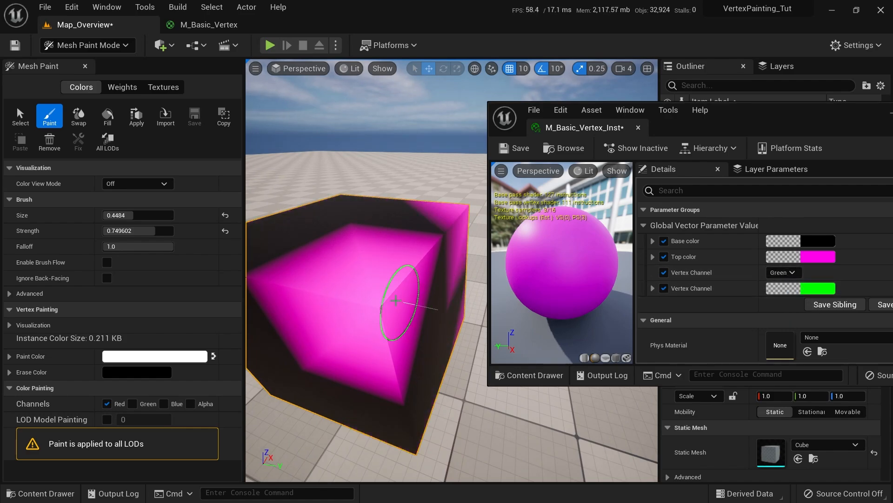
right_click_drag(438, 410, 336, 283)
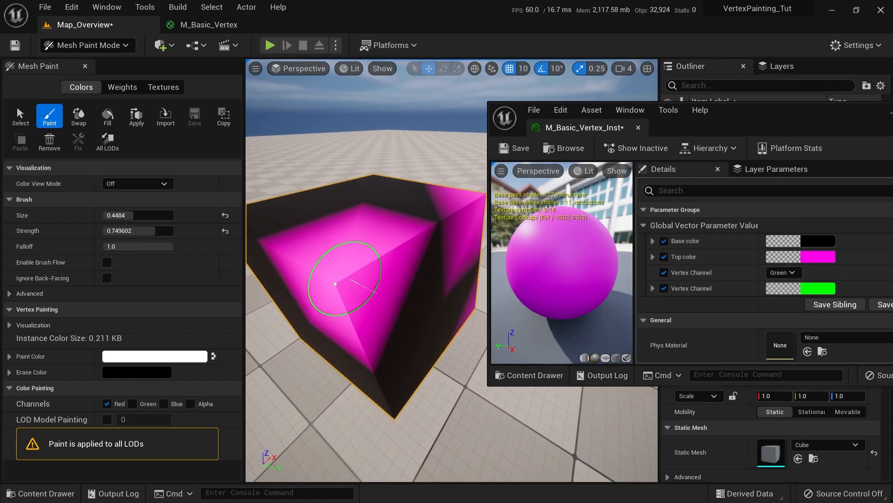
Paint green over the cube's magenta top, side and lower faces, then return to Select Mode
left_click(132, 403)
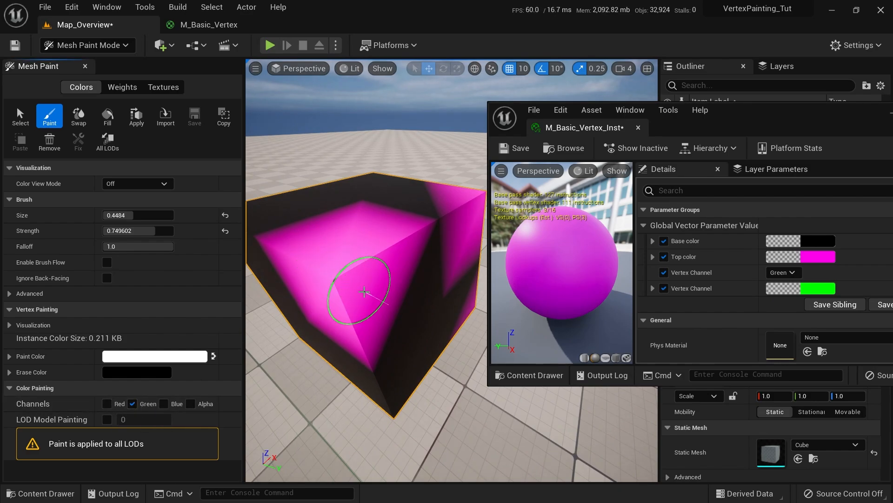
right_click_drag(343, 293, 337, 290)
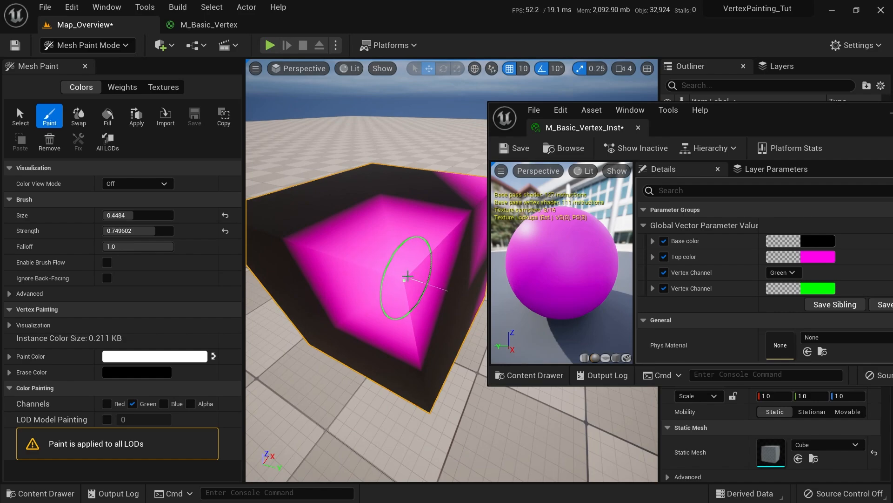
left_click_drag(398, 274, 385, 277, "shift")
mouse_move(385, 277)
right_mouse_down()
mouse_move(350, 215)
mouse_move(347, 256)
mouse_move(442, 273)
right_mouse_up()
left_click_drag(442, 273, 434, 268, "shift")
mouse_move(435, 267)
right_mouse_down()
mouse_move(439, 305)
mouse_move(409, 264)
mouse_move(455, 314)
mouse_move(391, 285)
right_mouse_up()
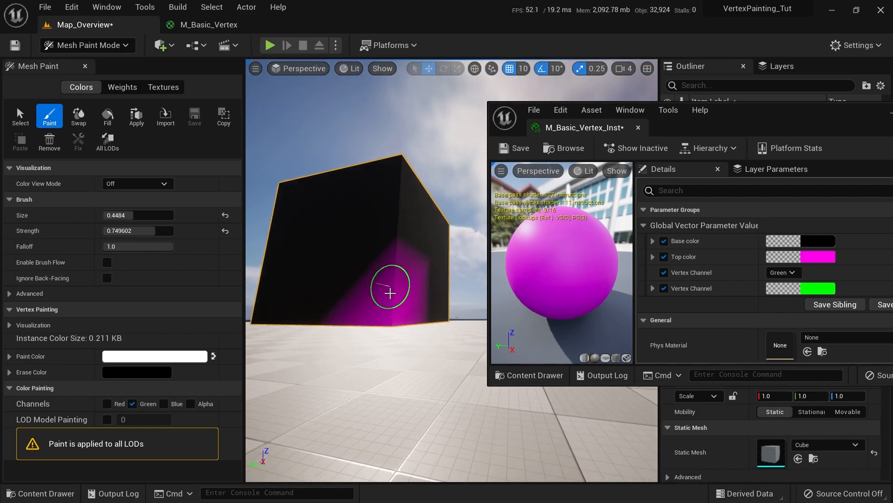
left_click_drag(391, 285, 394, 296, "shift")
right_click_drag(382, 313, 346, 318)
scroll(345, 319, "up", 5)
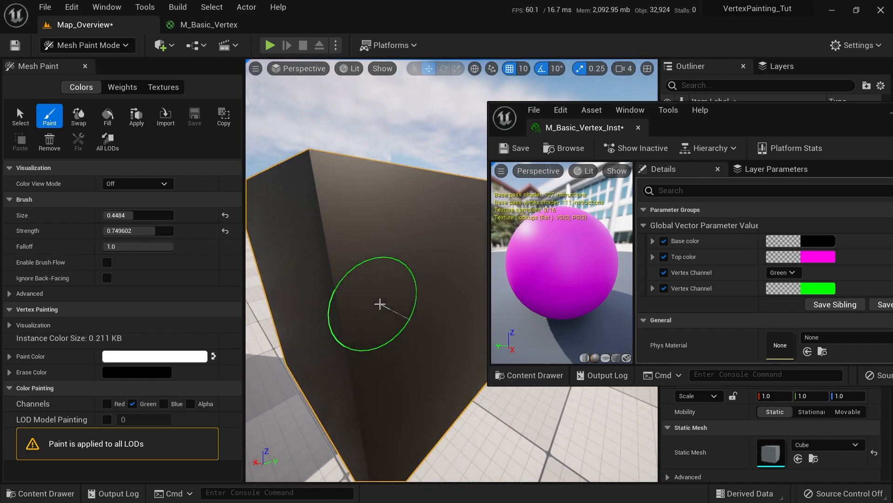
key("shift+1")
key("f")
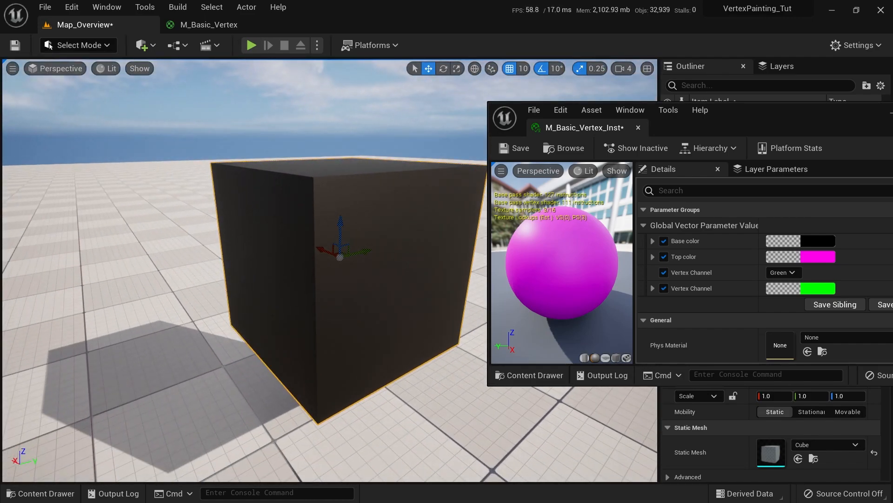
key("alt+3")
key("alt+2")
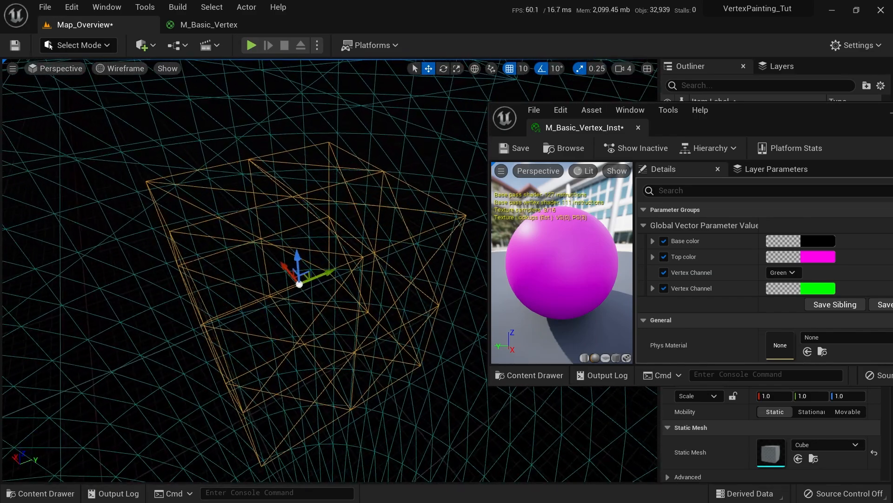
left_click_drag(358, 313, 365, 315, "alt")
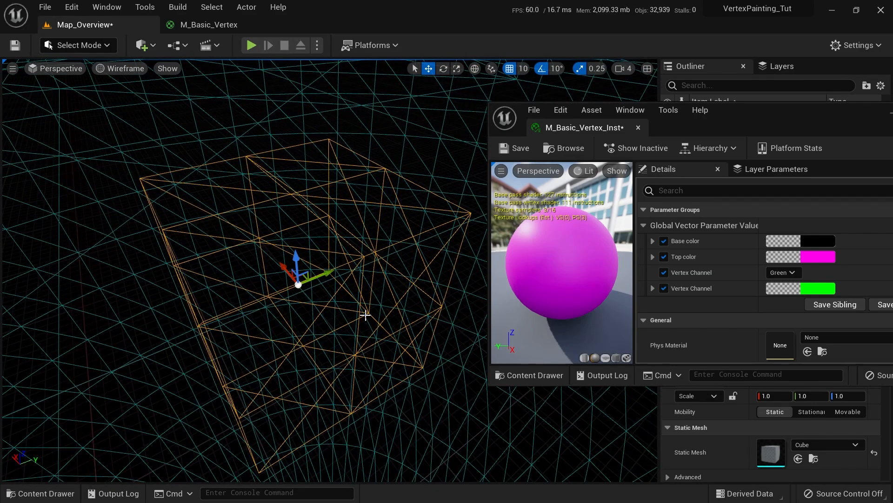
left_click_drag(372, 285, 435, 277, "alt")
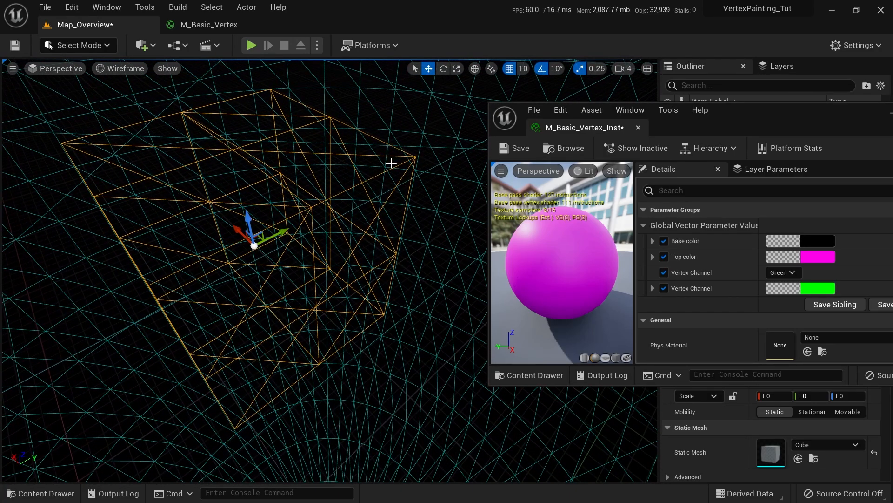
left_click_drag(350, 206, 377, 202, "alt")
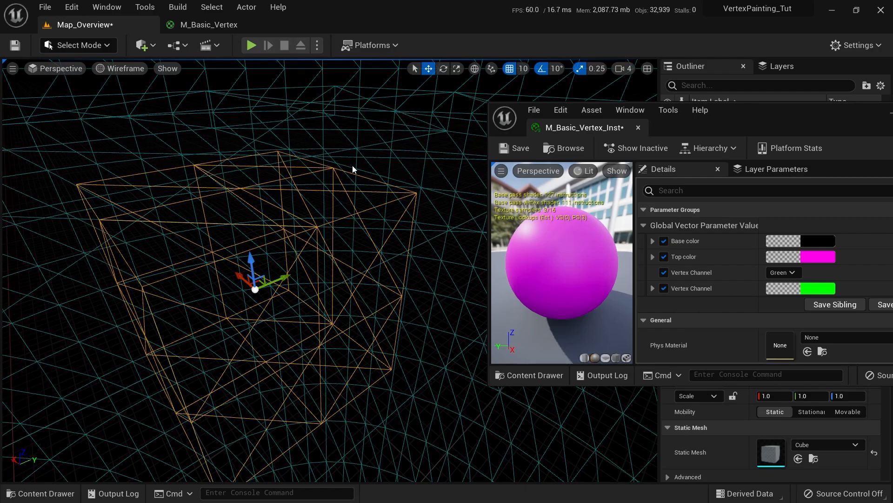
mouse_move(410, 272)
left_mouse_down("alt")
mouse_move(392, 275)
mouse_move(412, 267)
left_mouse_up("alt")
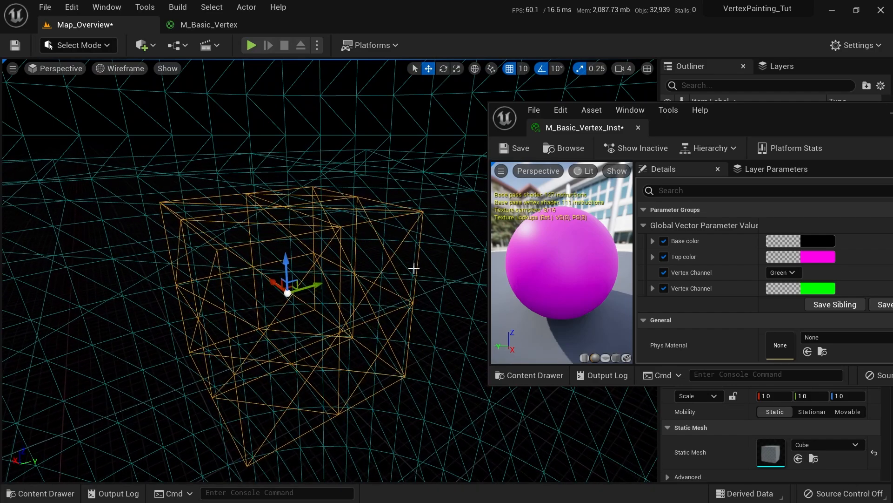
key("alt+4")
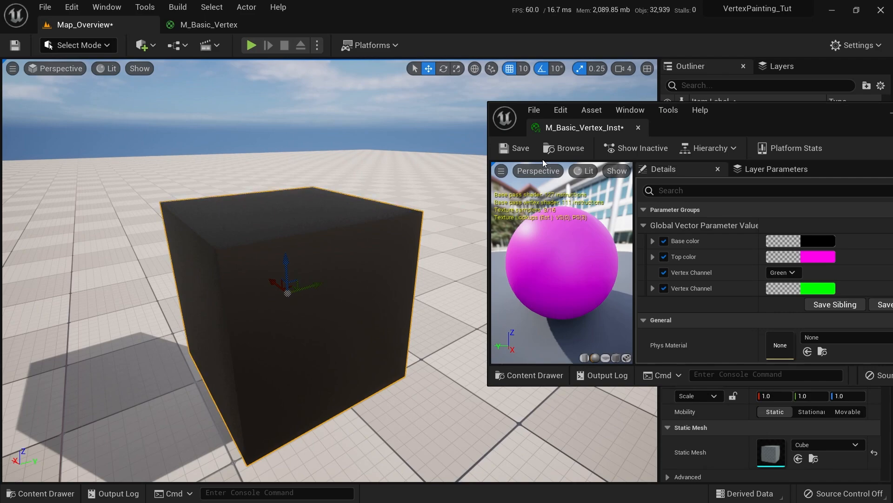
Launch Quixel Bridge from the Content Drawer's Add Quixel Content option
right_click_drag(364, 269, 364, 270)
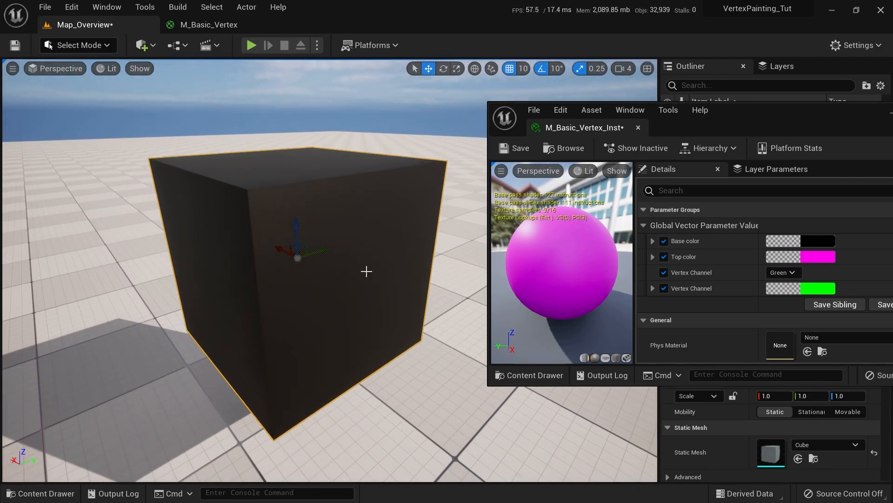
right_click_drag(386, 237, 389, 226)
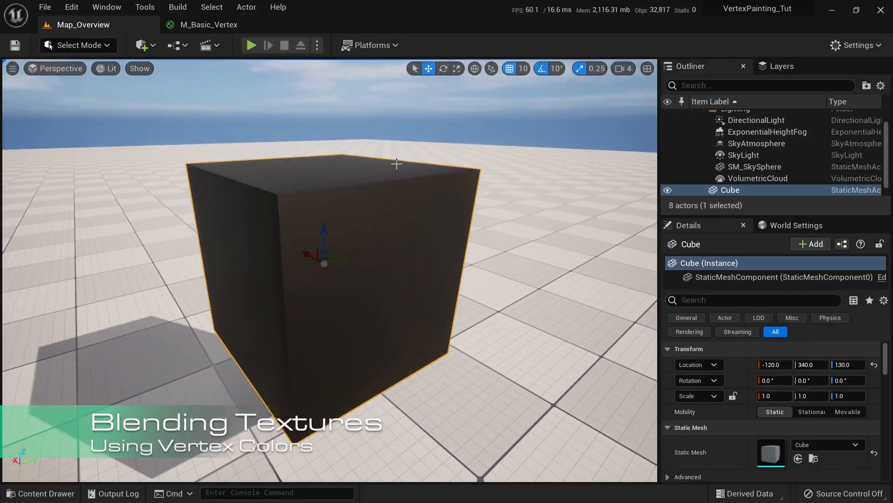
right_click_drag(384, 265, 374, 265)
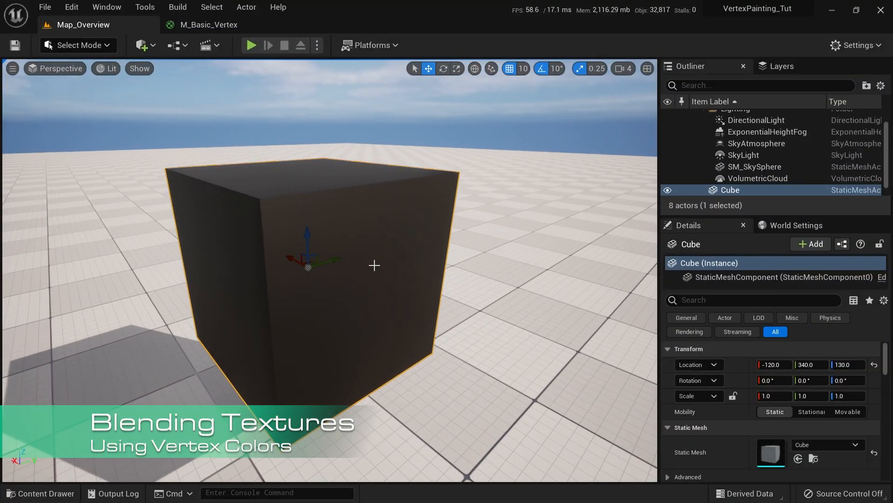
key("ctrl+space")
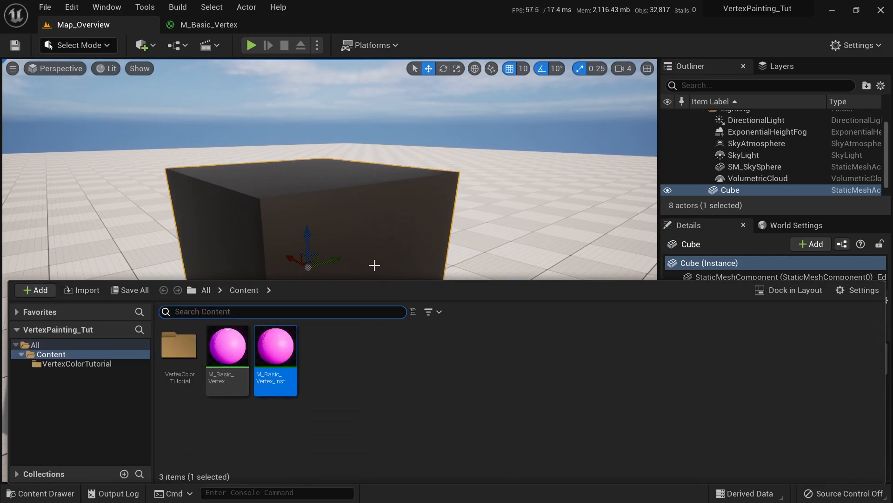
left_click(47, 290)
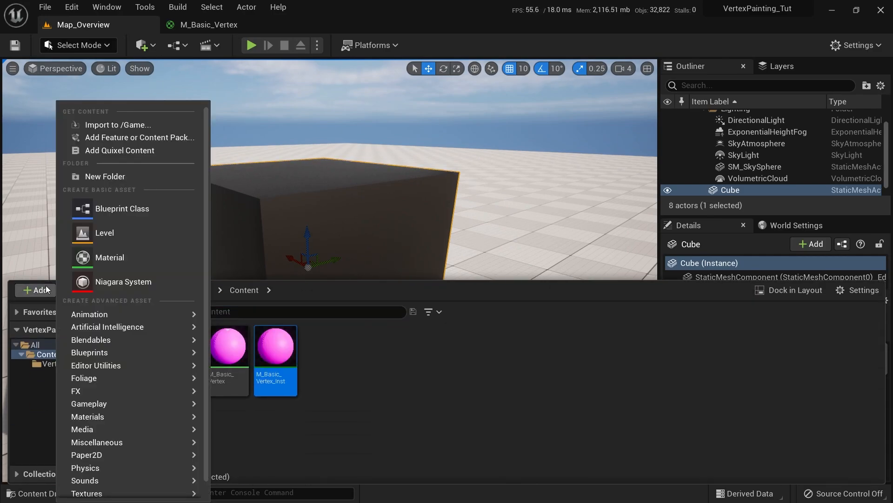
left_click(100, 154)
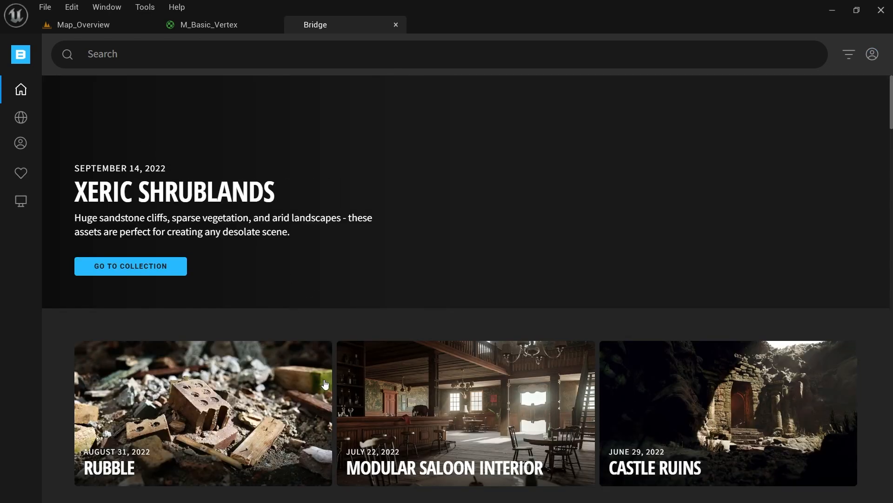
Search Bridge for 'rock', filter to Surfaces, then show the Local downloaded assets
scroll(549, 313, "down", 6)
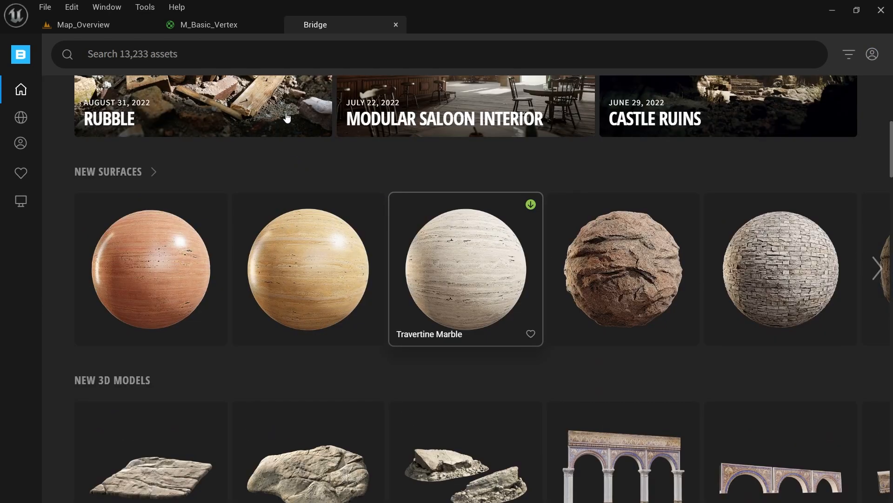
scroll(512, 279, "up", 6)
left_click(245, 56)
type("rock")
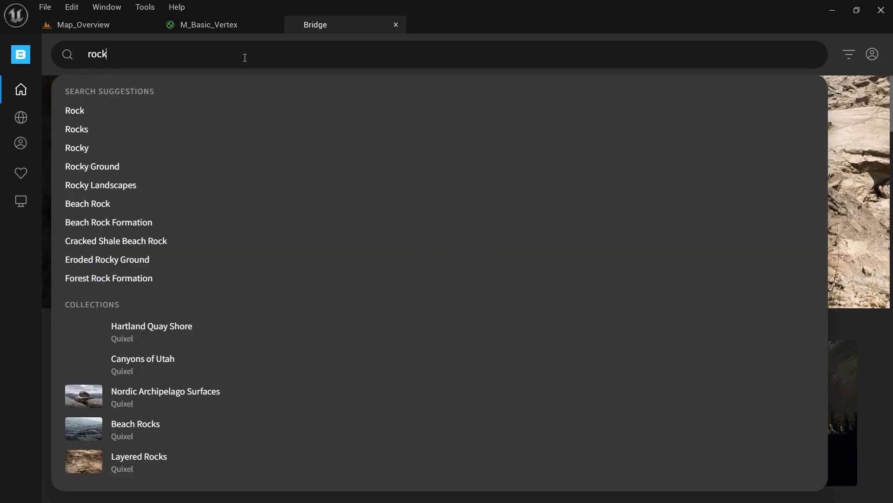
key("Return")
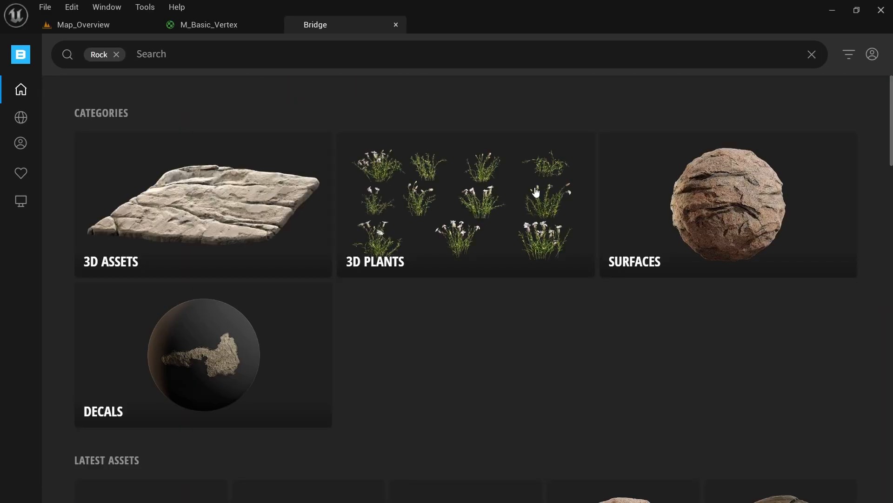
left_click(689, 198)
scroll(342, 239, "down", 15)
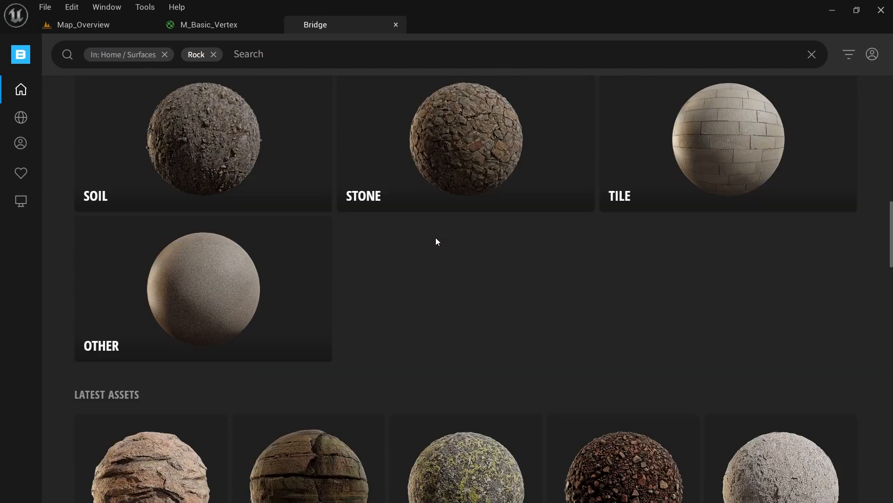
scroll(460, 238, "down", 1)
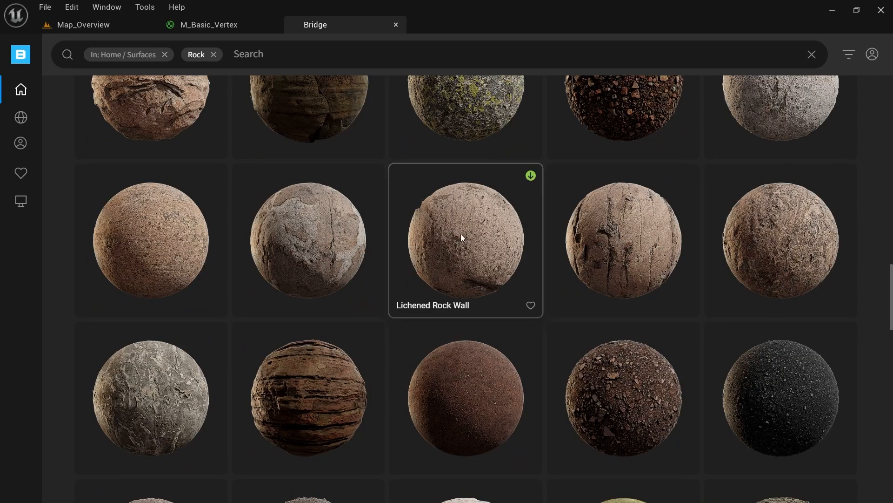
scroll(484, 239, "up", 3)
scroll(504, 242, "up", 5)
left_click(21, 201)
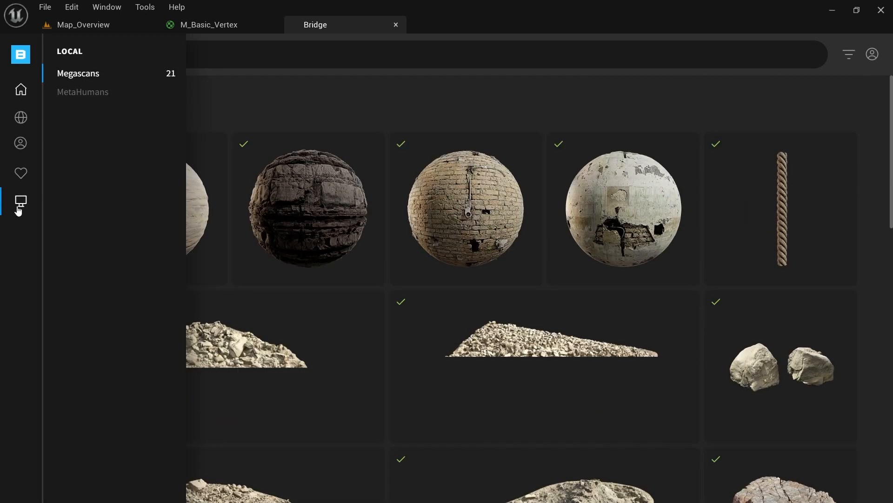
Compare the two rock surfaces and add Layered Beach Rock to the project
left_click(312, 199)
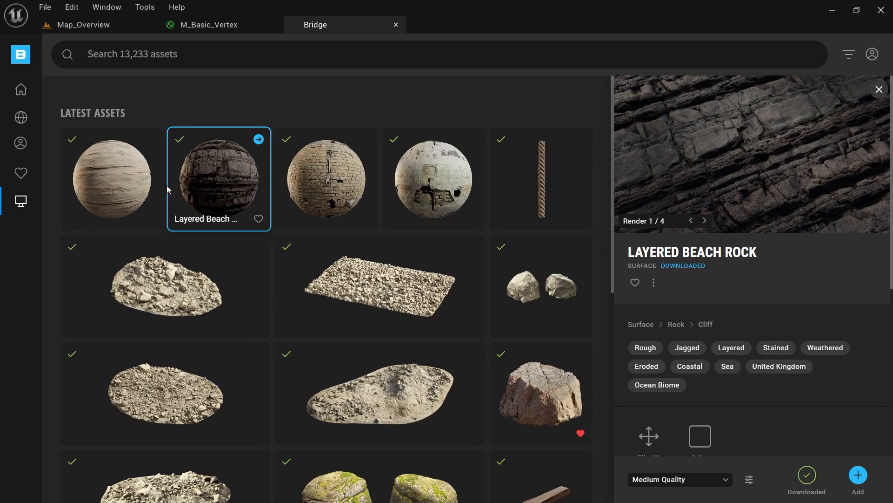
left_click(149, 184)
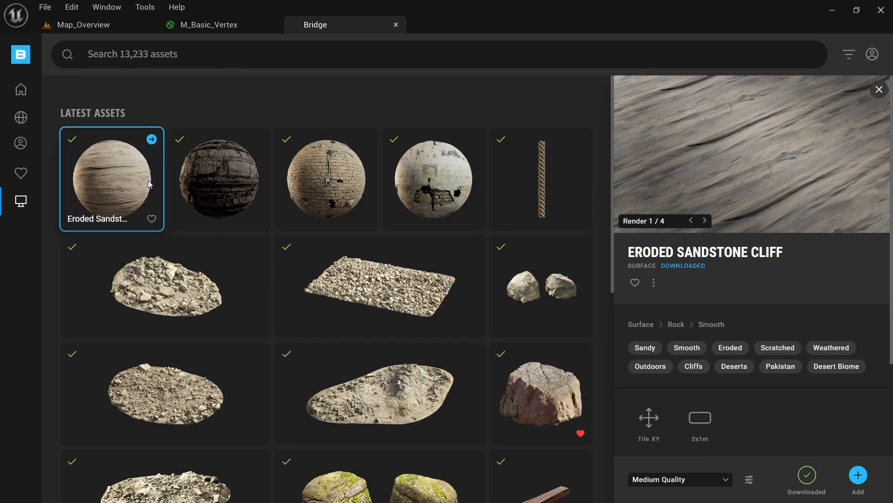
left_click(231, 172)
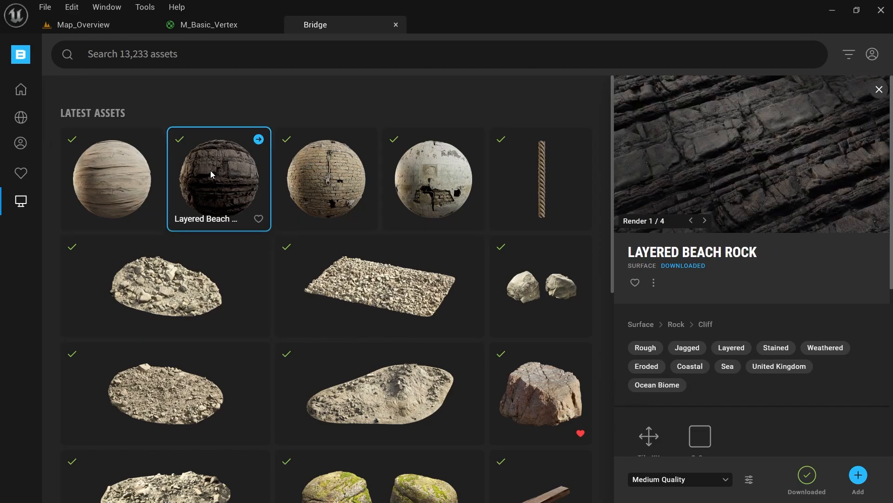
left_click(106, 175)
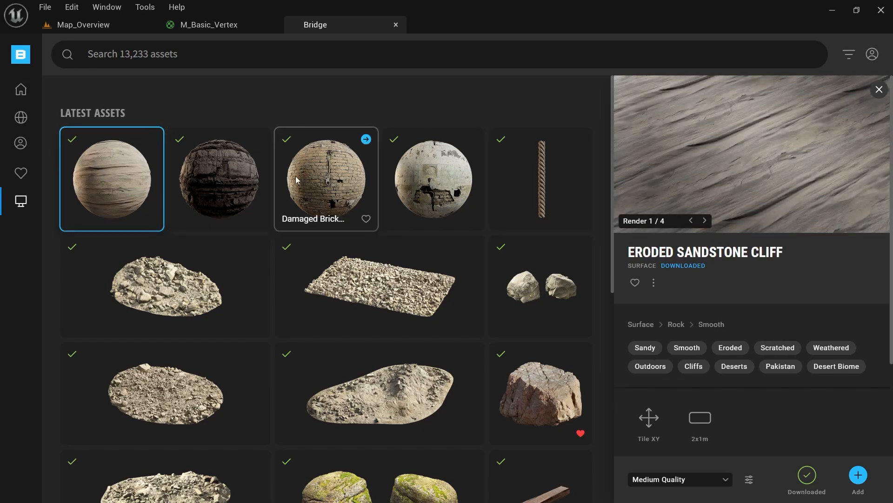
left_click(228, 201)
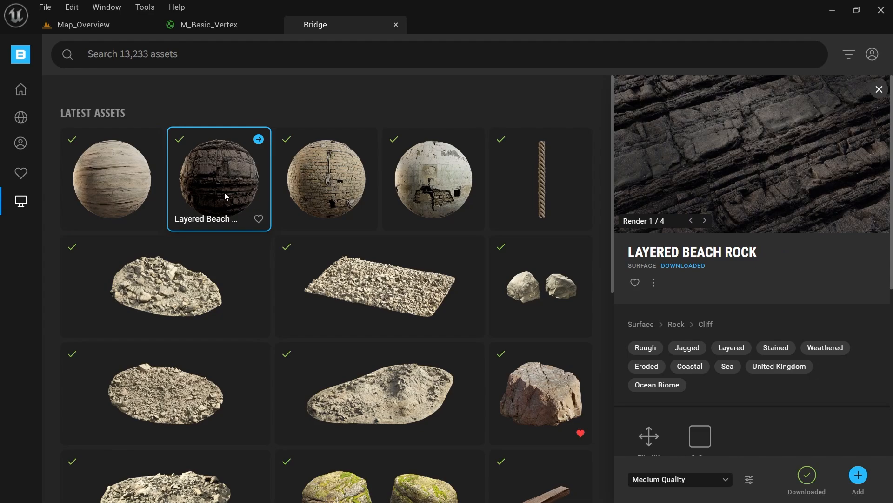
left_click(858, 475)
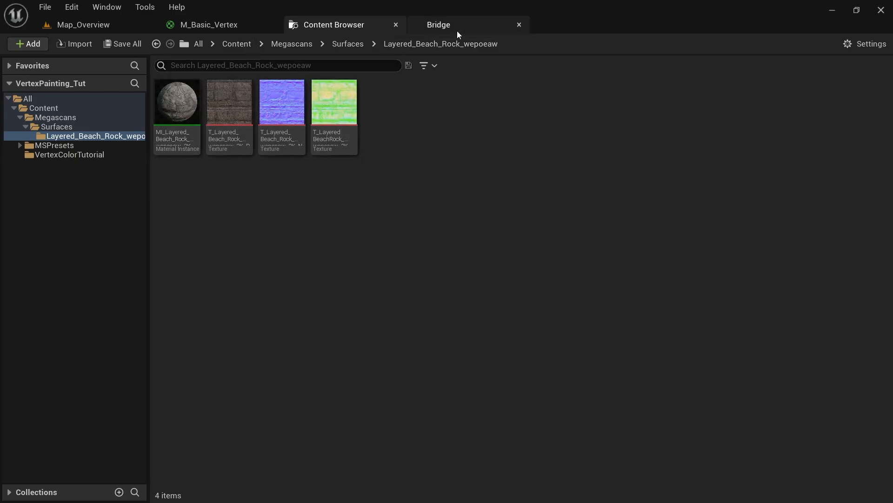
Add Eroded Sandstone Cliff to the project and open its imported folder
left_click(434, 29)
left_click(135, 186)
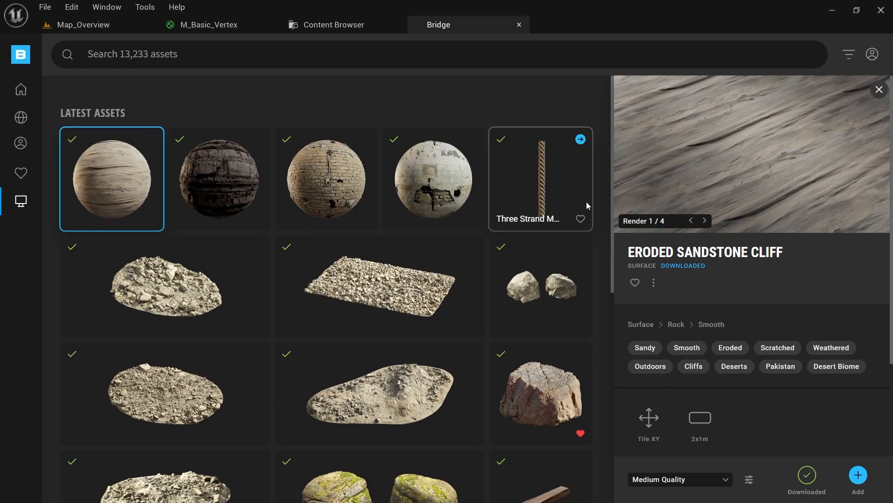
left_click(858, 481)
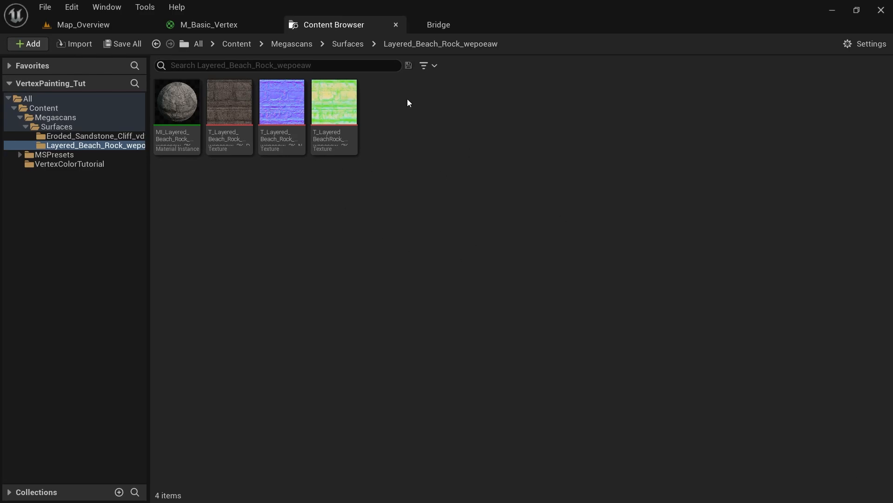
left_click(78, 136)
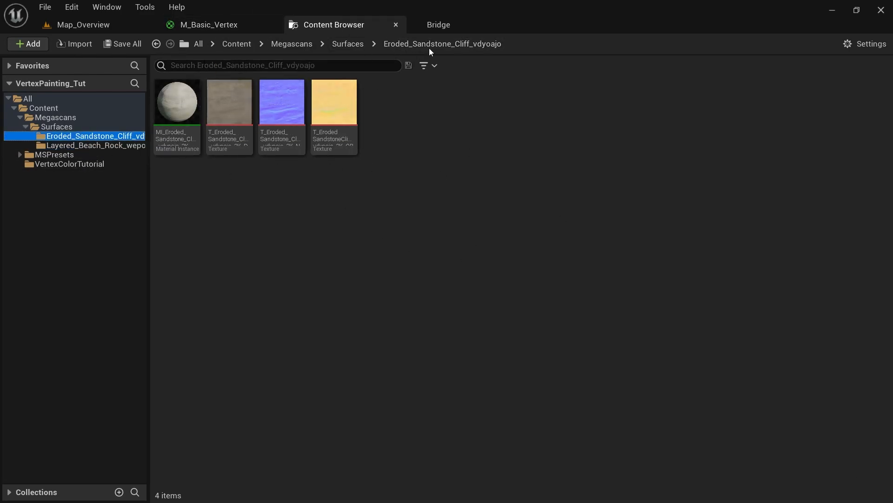
left_click(439, 24)
Download the Rocky Ground surface at Medium Quality
mouse_move(15, 111)
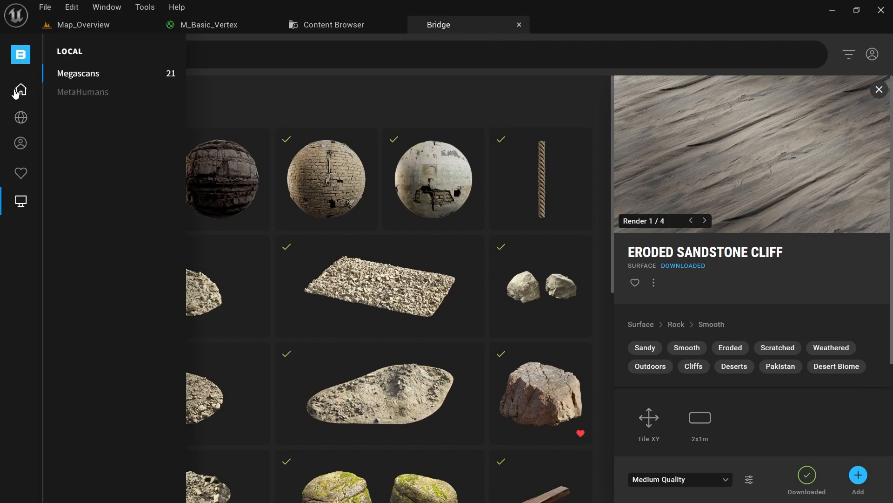
left_click(17, 92)
scroll(351, 257, "down", 8)
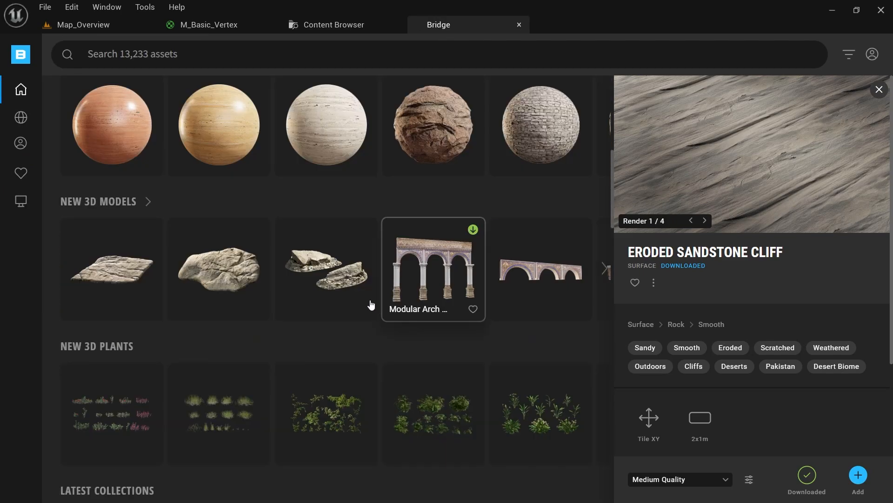
left_click(413, 142)
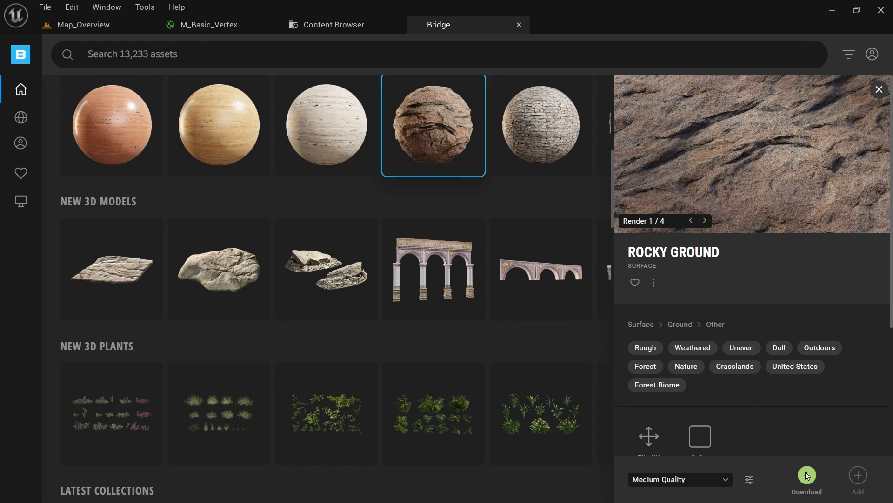
scroll(508, 217, "up", 2)
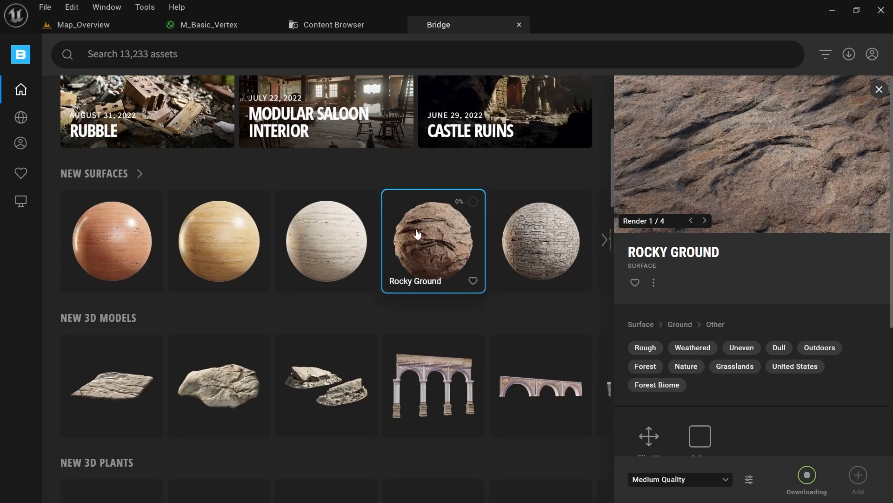
left_click(685, 480)
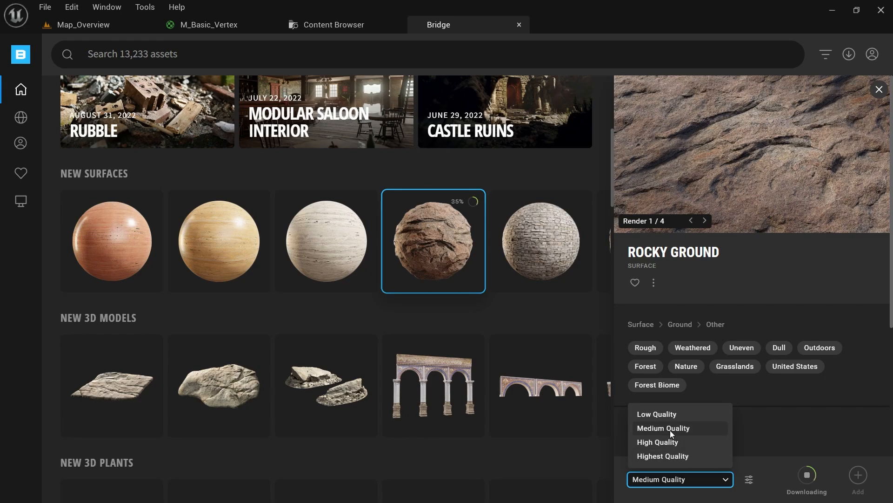
left_click(660, 482)
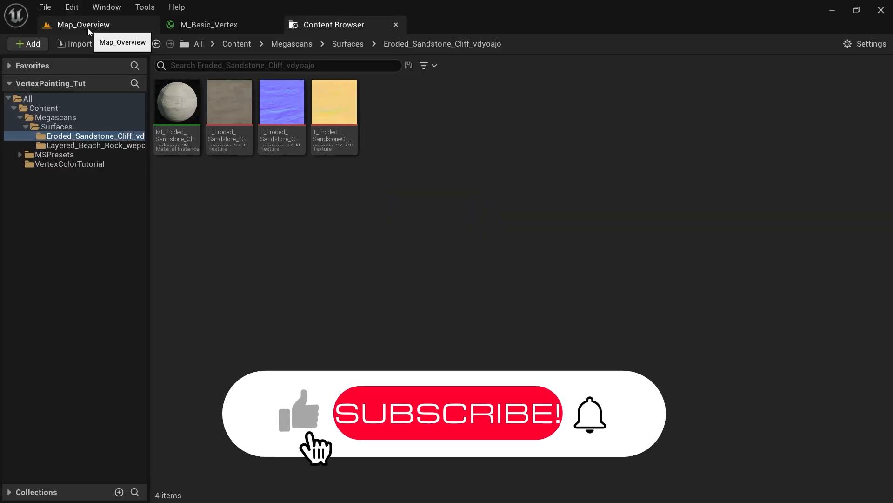
Open the M_Basic_Vertex material from the Content folder for editing
left_click(87, 26)
right_click_drag(297, 220, 341, 235)
key("ctrl+space")
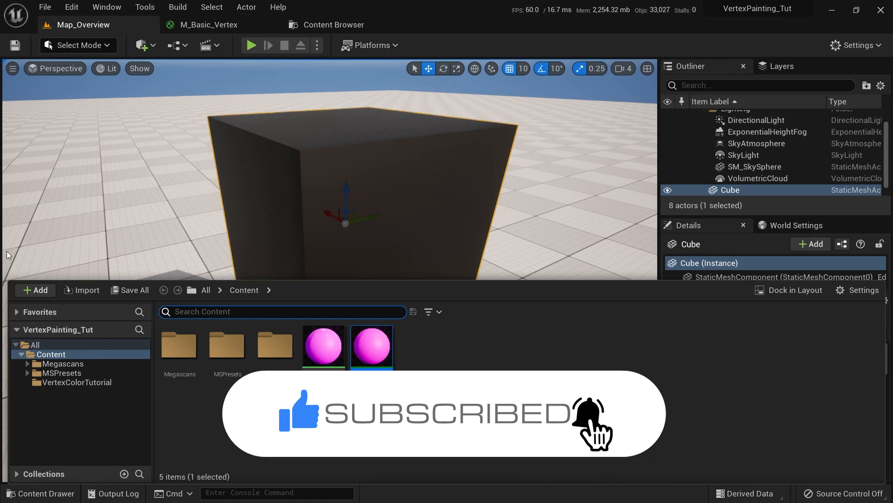
left_click(74, 382)
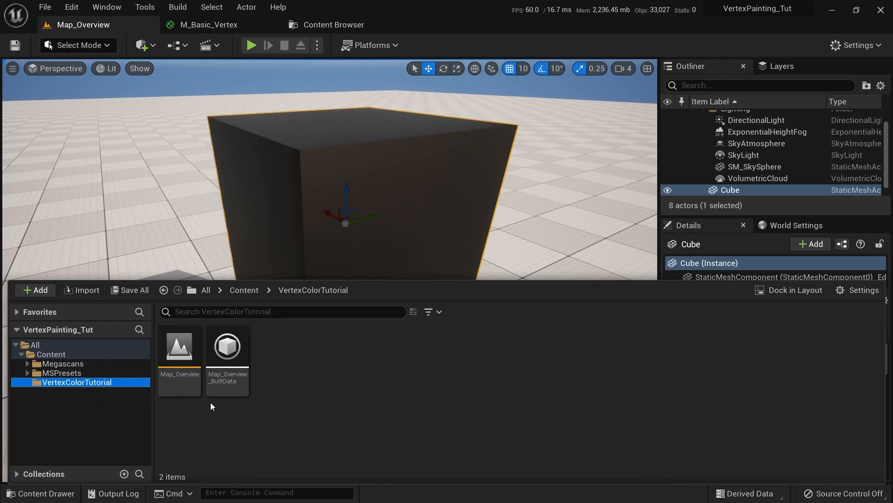
left_click(37, 355)
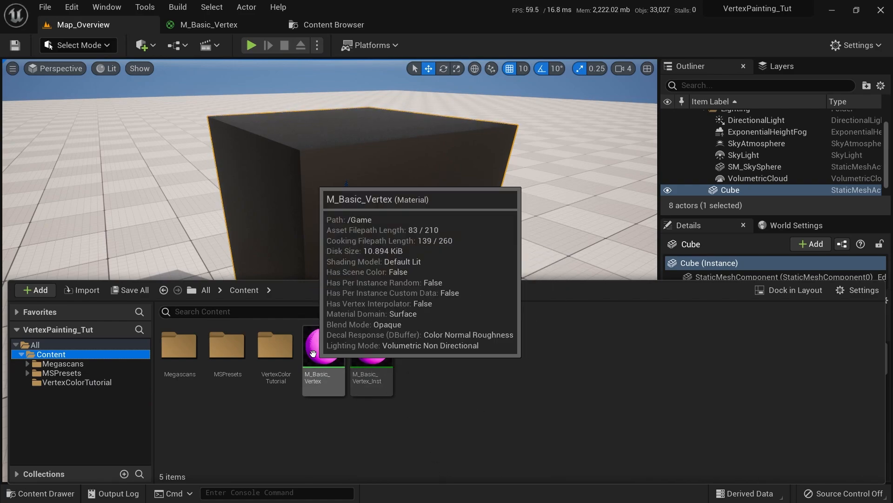
left_click(327, 349)
double_click(327, 349)
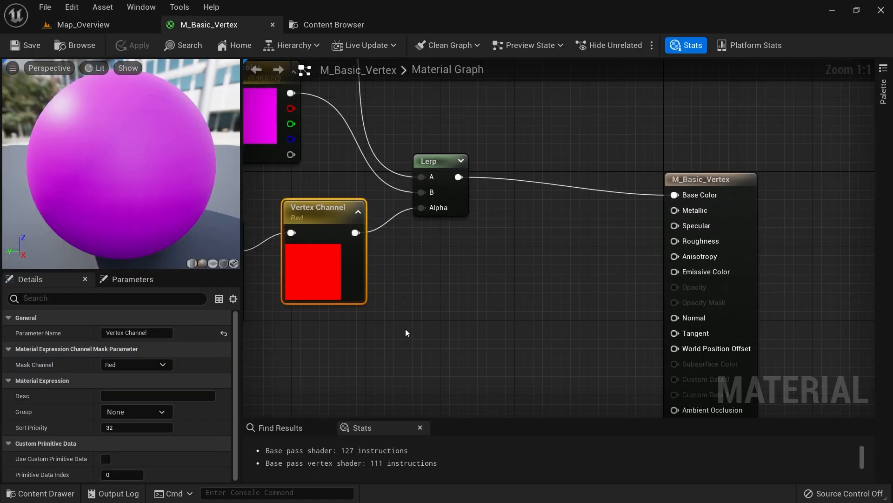
Reposition the Base and Top color nodes, select Top color, then switch to the Content Browser
right_click_drag(405, 333, 512, 337)
scroll(512, 337, "down", 4)
scroll(459, 228, "up", 4)
right_click_drag(481, 227, 509, 237)
scroll(505, 216, "down", 1)
left_click_drag(398, 139, 407, 222)
right_click_drag(418, 265, 433, 307)
left_click(397, 133)
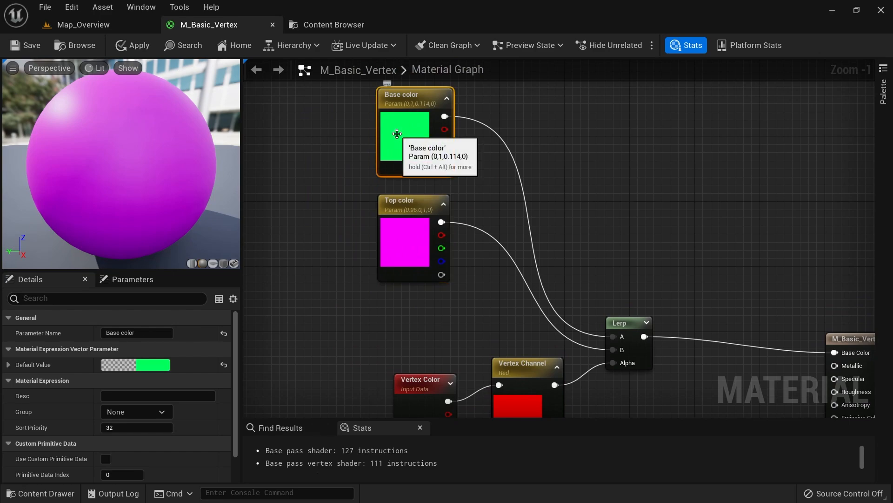
left_click(392, 264)
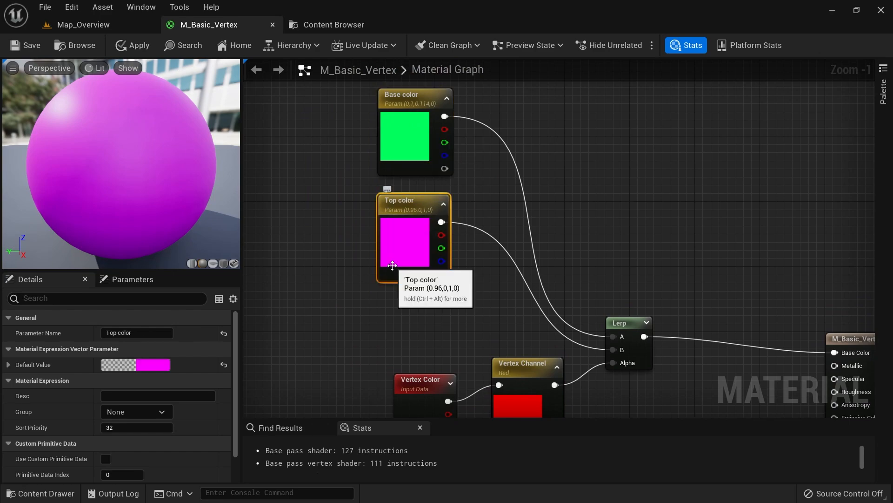
left_click(333, 25)
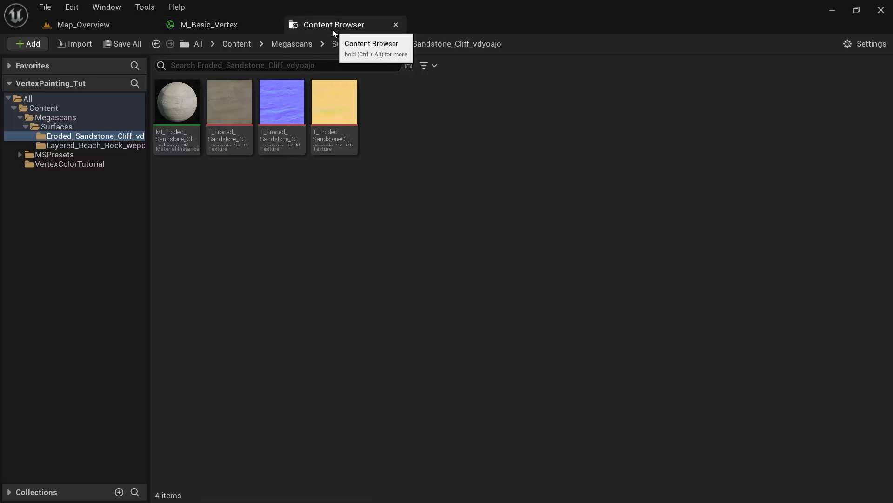
Drag the three Layered_Beach_Rock_wepoeaw textures from the content browser into M_Basic_Vertex
left_click(114, 145)
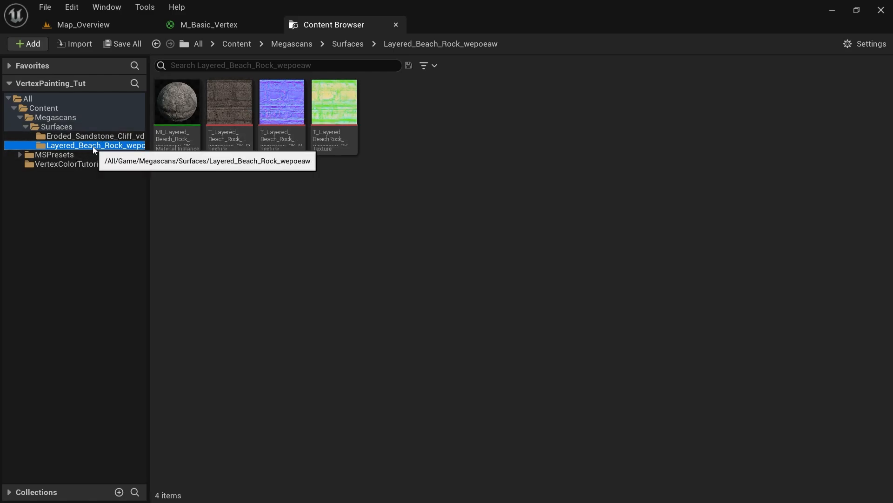
mouse_move(237, 129)
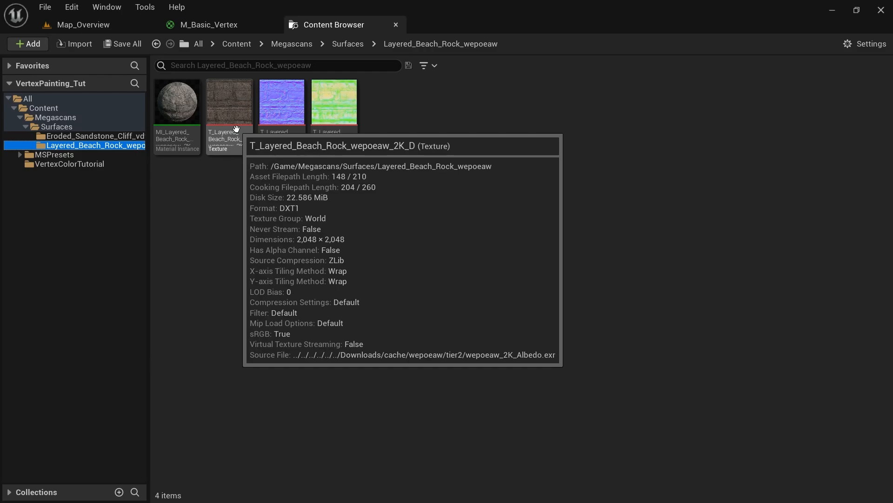
left_click(335, 107, "shift")
left_click_drag(232, 107, 274, 134)
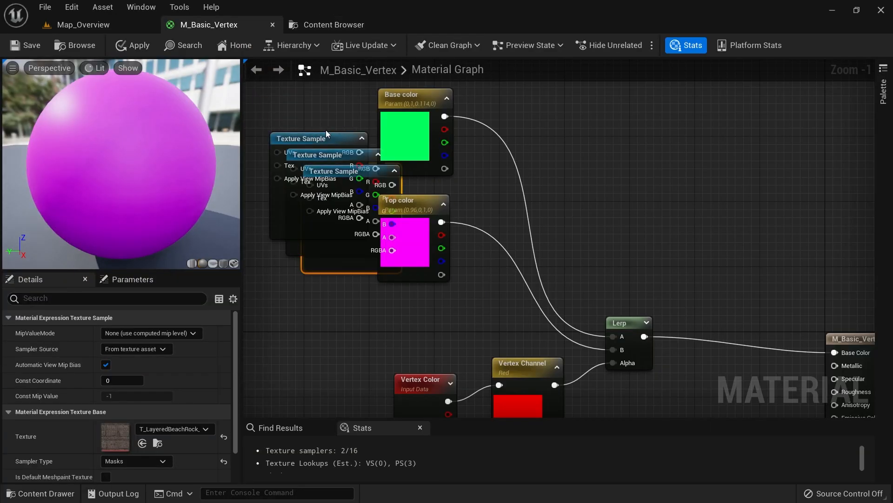
Arrange the three new Texture Sample nodes in a column left of the Base color node
left_click_drag(367, 125, 330, 235)
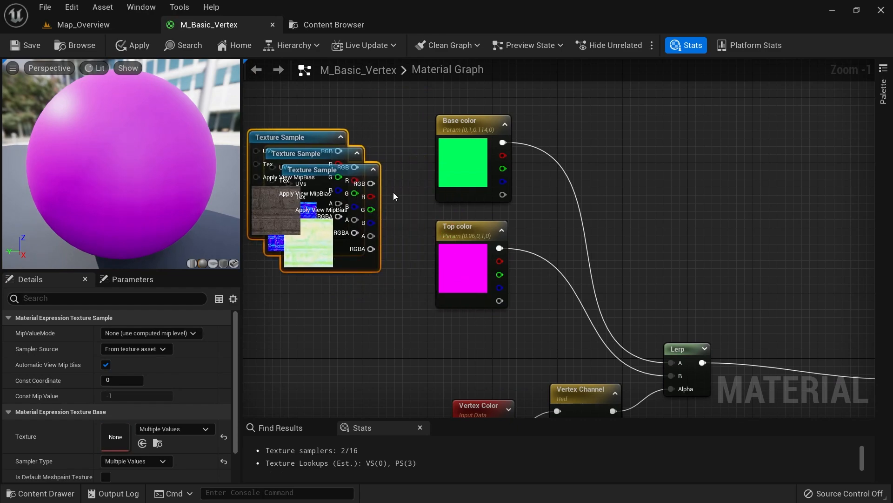
left_click_drag(474, 178, 473, 116)
right_click_drag(464, 134, 504, 249)
left_click_drag(504, 249, 514, 204)
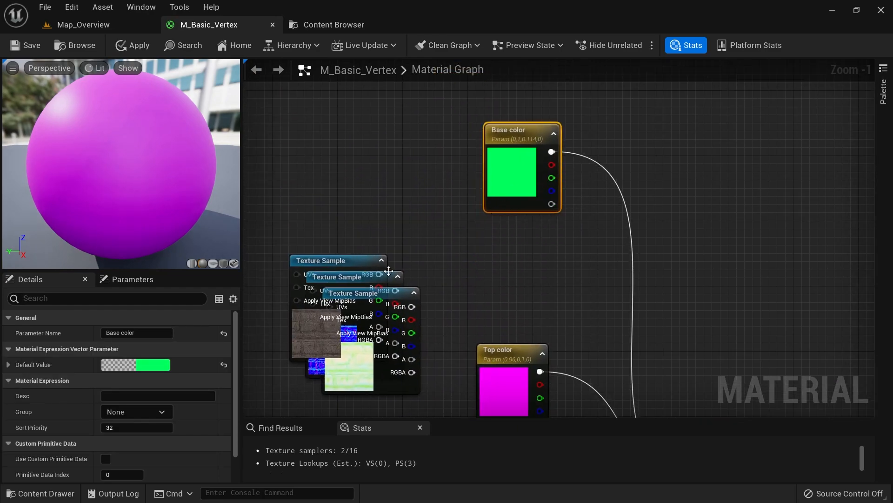
left_click_drag(364, 258, 356, 140)
left_click_drag(367, 279, 352, 279)
right_click_drag(352, 279, 372, 216)
left_click_drag(387, 340, 350, 417)
right_click_drag(460, 182, 457, 255)
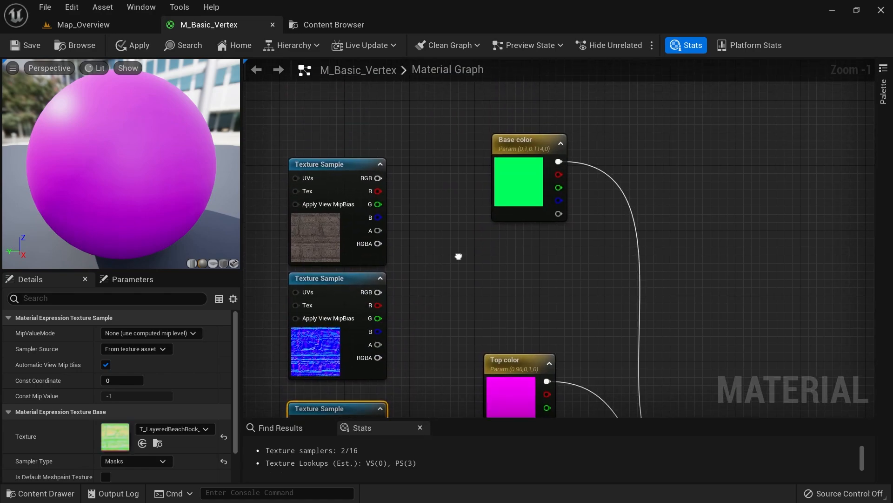
Recentre the graph and check the three texture samples sit together as one stacked group
left_click(515, 195)
right_click_drag(515, 195, 470, 196)
scroll(528, 266, "down", 2)
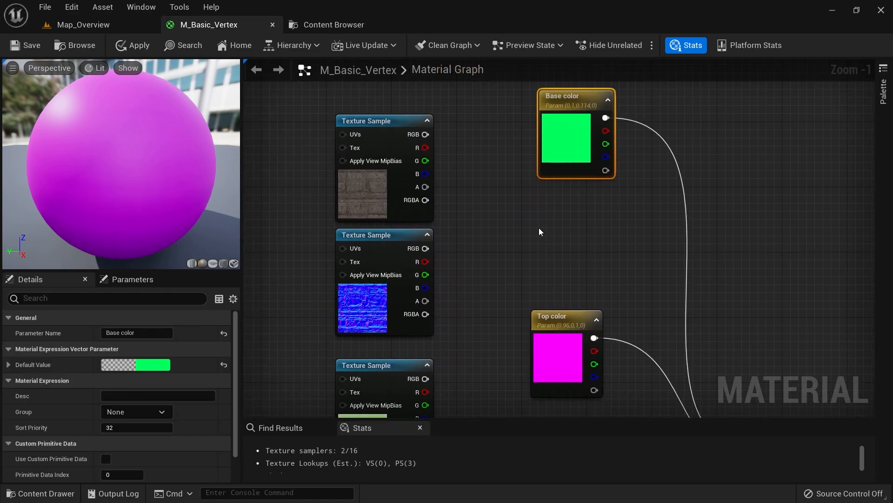
left_click(402, 362)
left_click_drag(349, 163, 342, 267)
left_click(466, 232)
scroll(541, 191, "up", 4)
left_click(541, 191)
right_click_drag(540, 191, 533, 227)
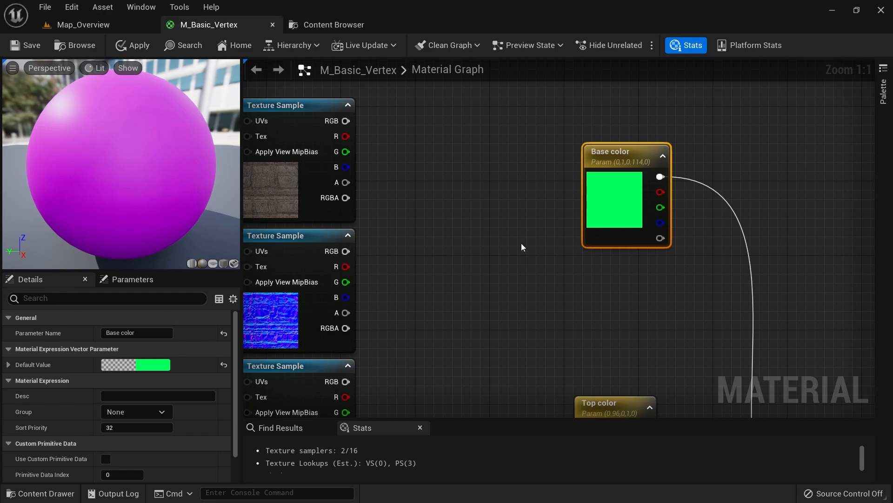
Replace the Base color parameter with a new MakeMaterialAttributes node
key("Delete")
right_click_drag(521, 243, 543, 167)
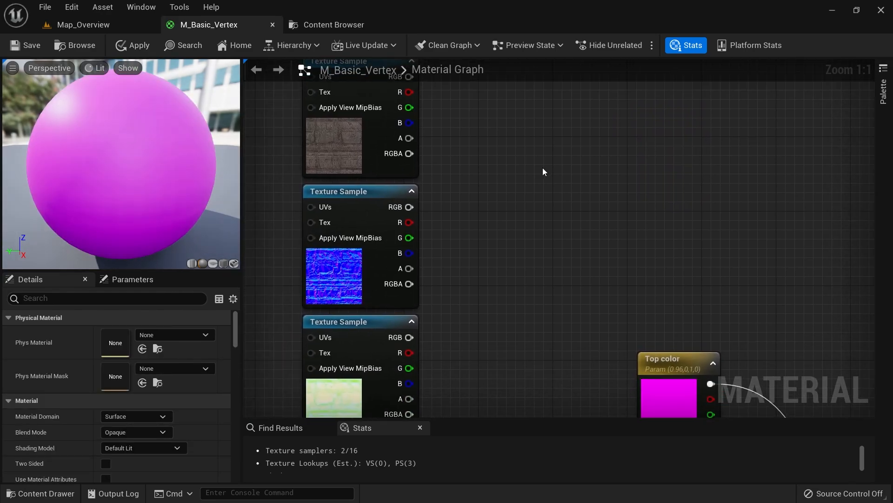
right_click(537, 165)
type("make materi")
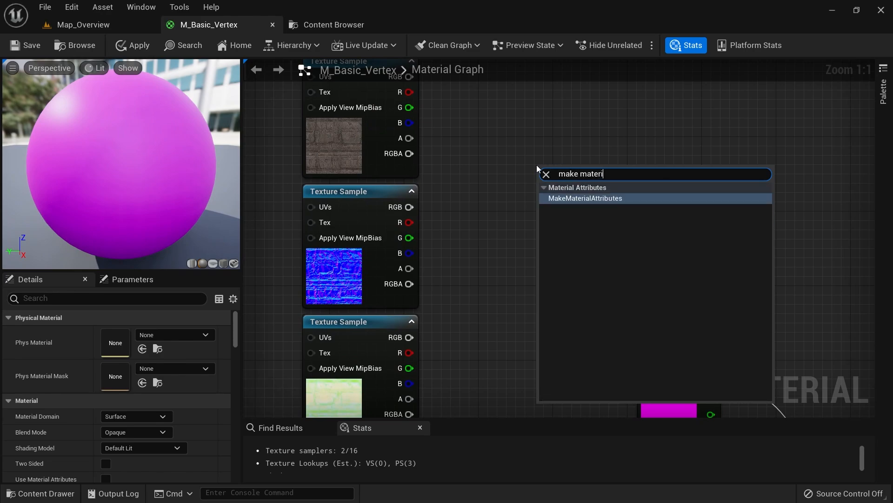
key("Return")
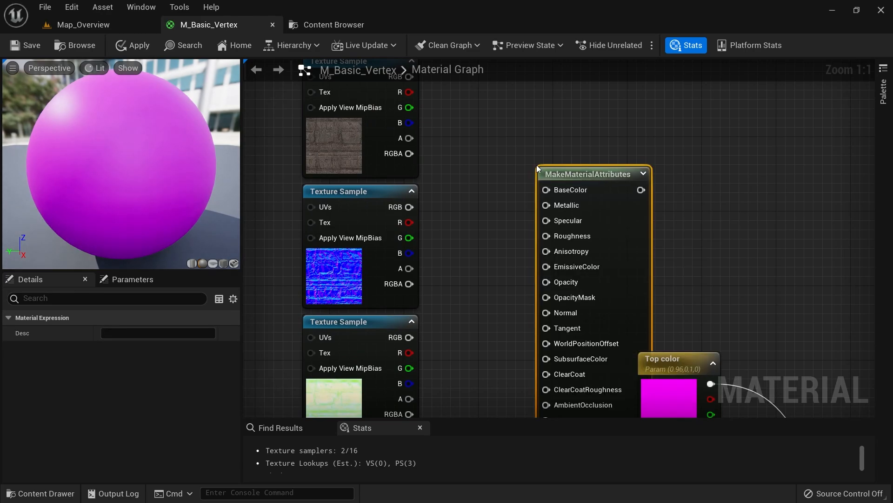
scroll(466, 170, "down", 2)
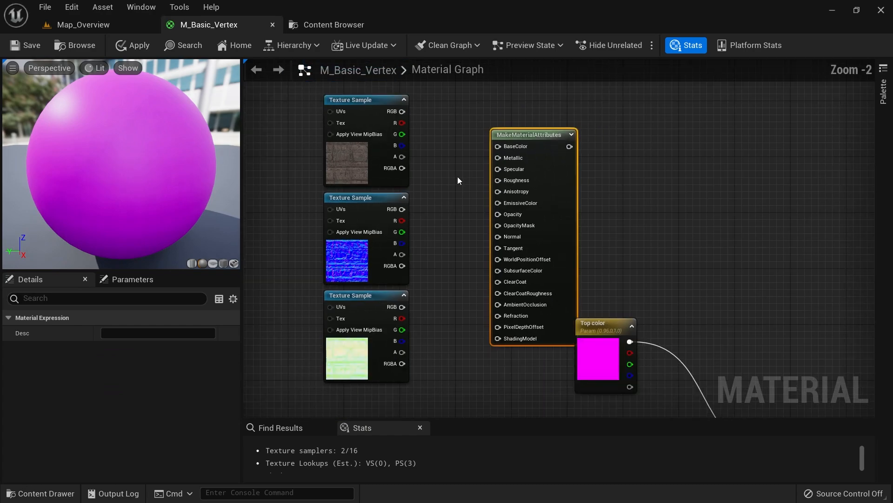
scroll(398, 134, "up", 2)
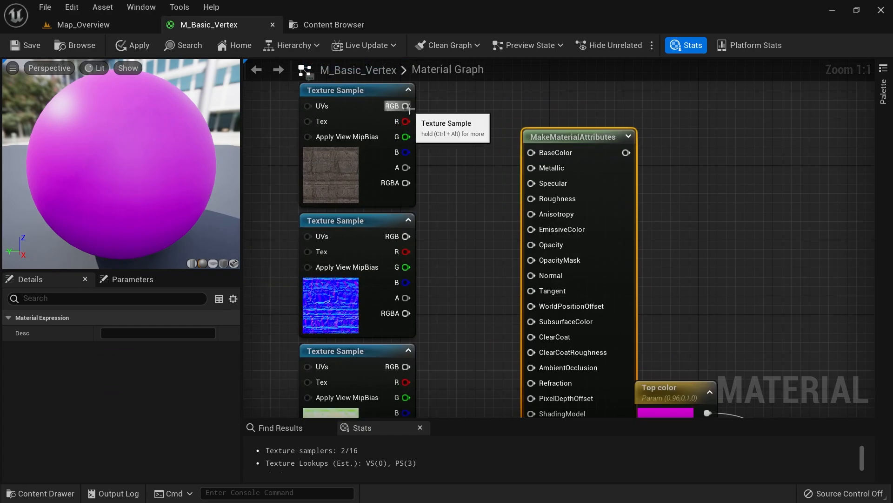
Wire the rock colour texture's RGB into BaseColor and briefly preview that texture
left_click_drag(407, 106, 532, 156)
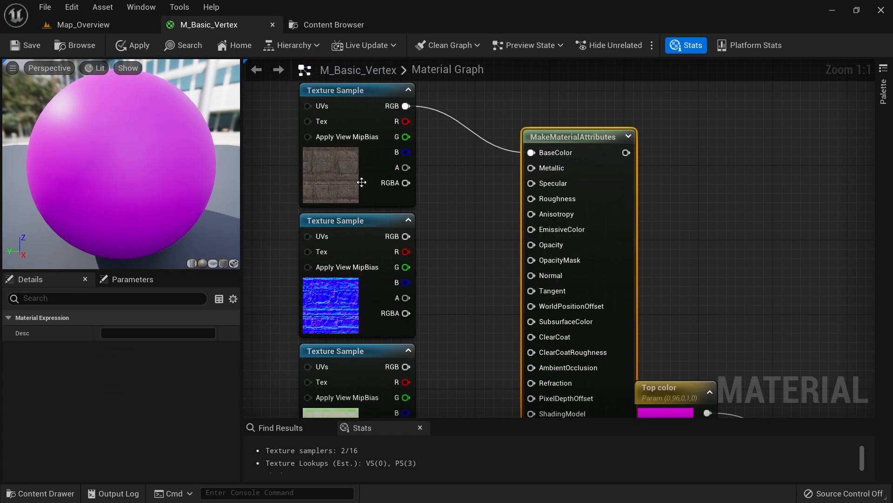
left_click(362, 182)
double_click(110, 433)
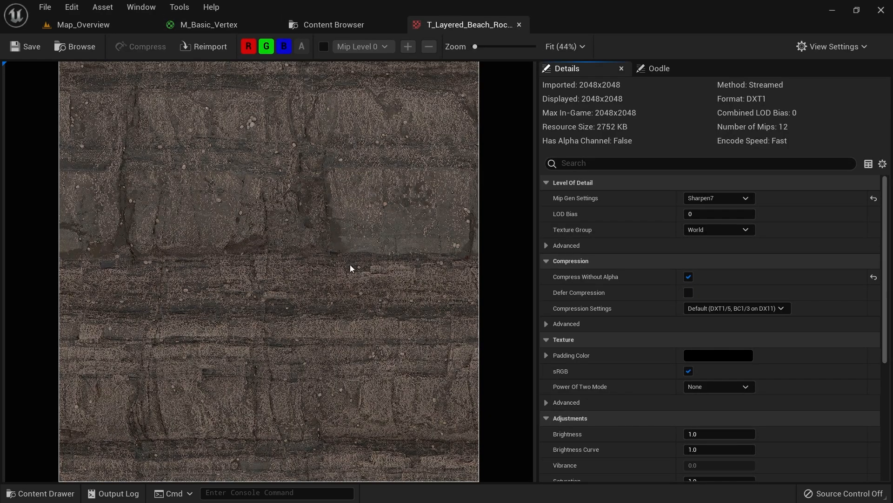
middle_click(439, 27)
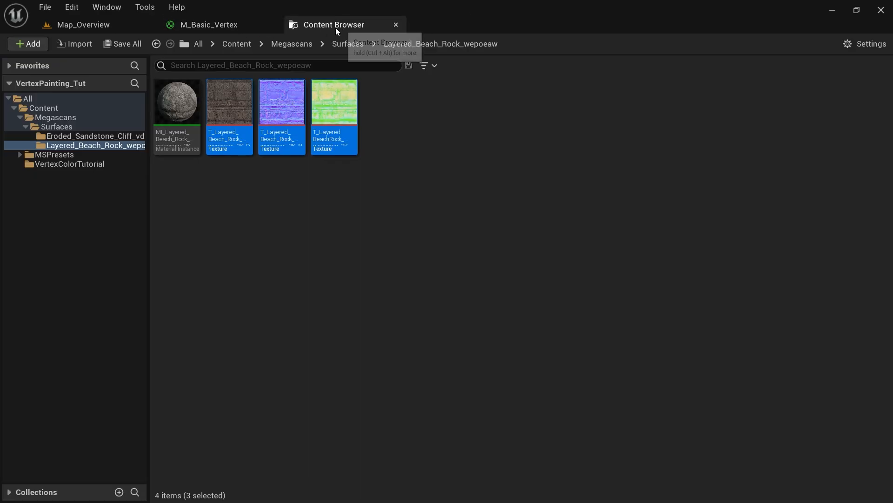
left_click(222, 24)
right_click_drag(420, 253, 403, 216)
Connect the normal map sample to the Normal input, abandoning a trial Roughness link
left_click_drag(371, 194, 496, 234)
left_click(322, 378)
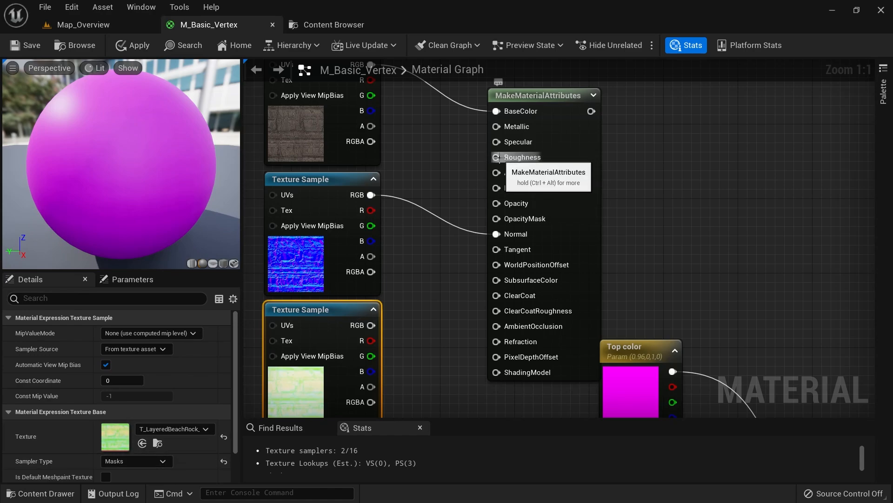
left_click_drag(496, 158, 414, 376)
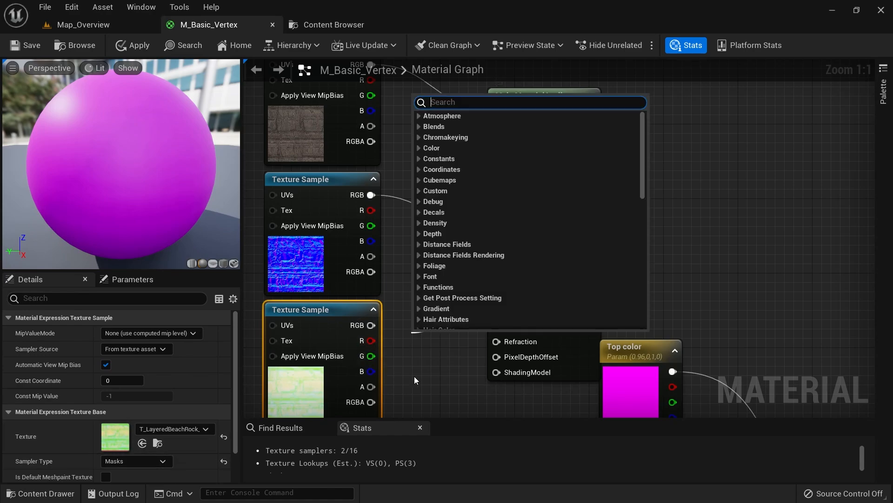
left_click(415, 376)
left_click(326, 386)
Open the third rock texture and view its red channel alone, zooming in for detail
double_click(121, 440)
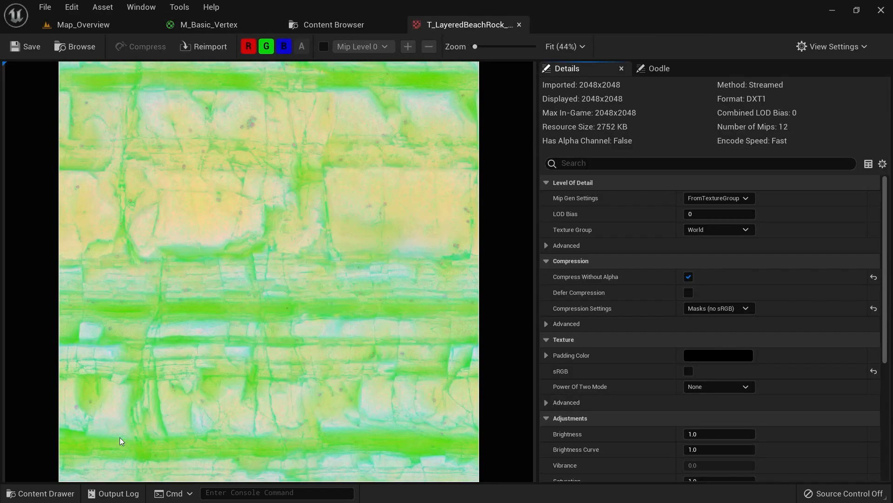
left_click(266, 49)
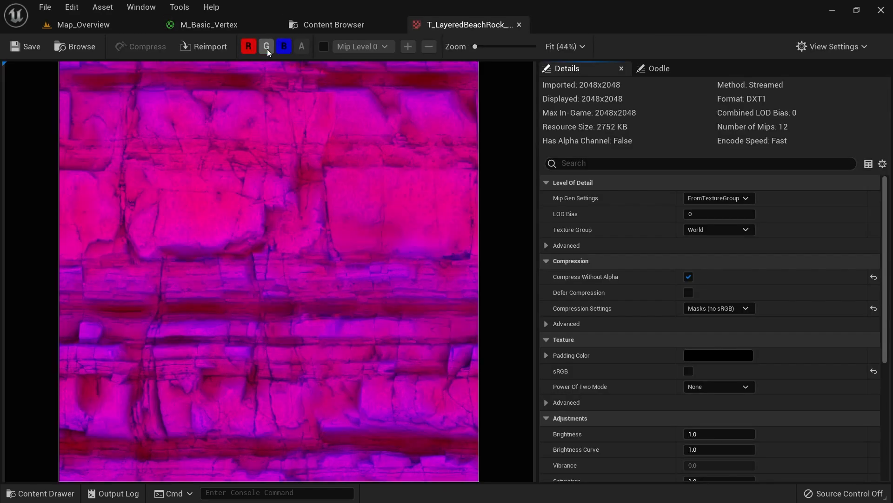
left_click(284, 48)
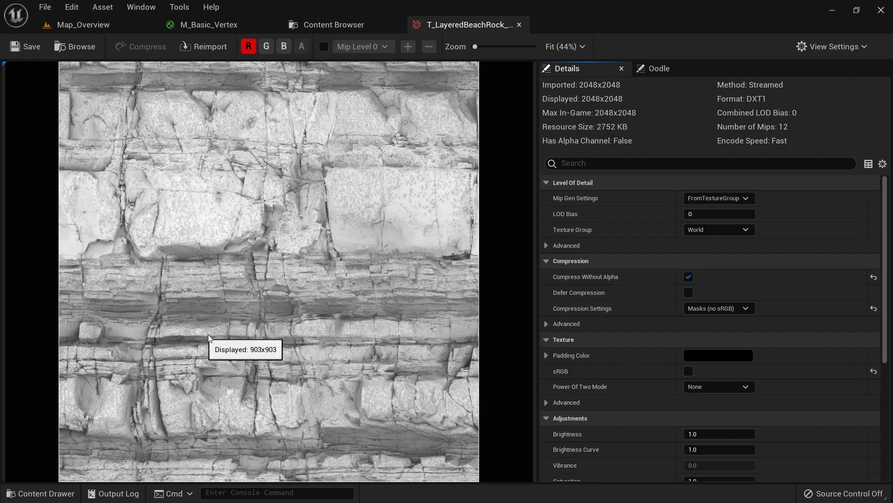
scroll(253, 394, "up", 4)
scroll(253, 393, "up", 3)
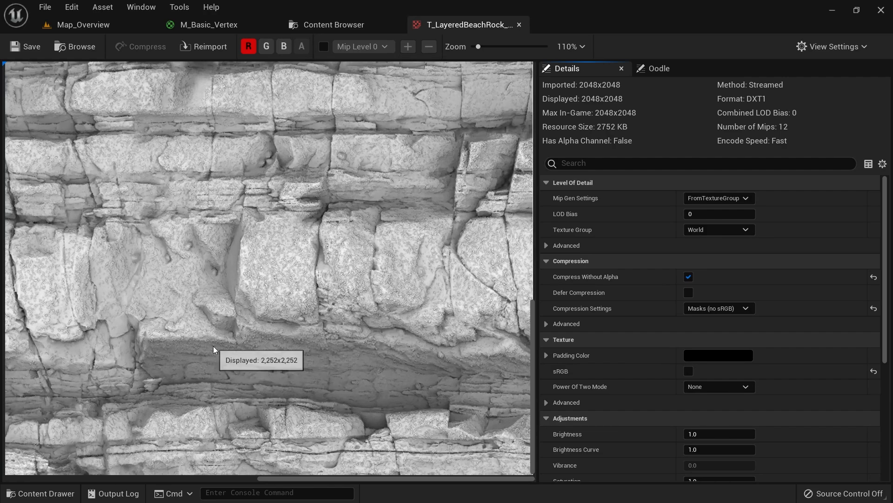
scroll(363, 340, "down", 6)
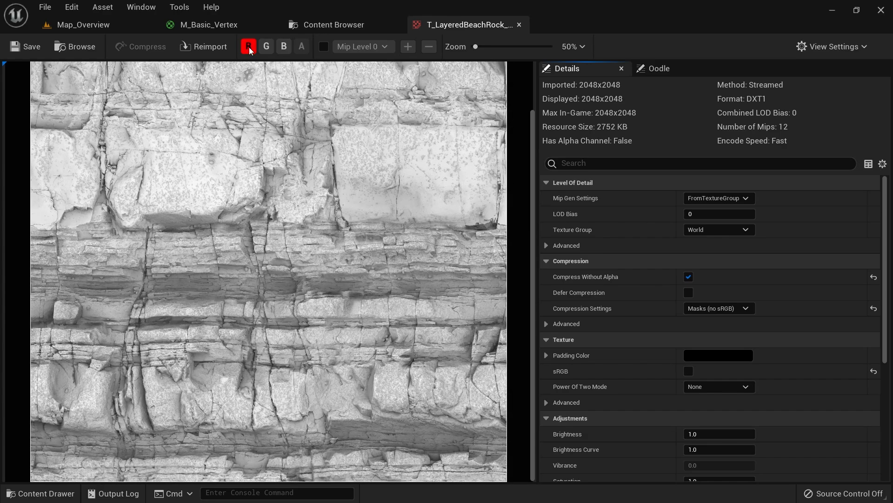
Switch the viewer to the green channel alone, then to only the blue channel
left_click(250, 48)
left_click(270, 45)
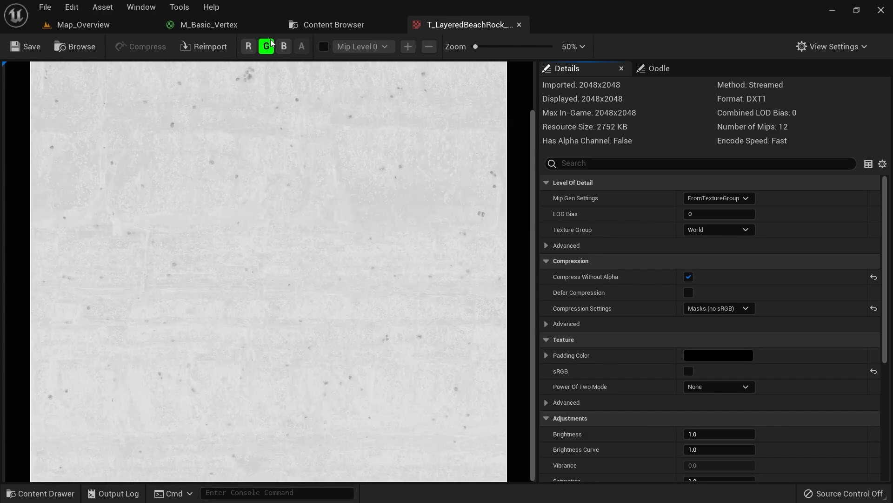
scroll(283, 201, "up", 7)
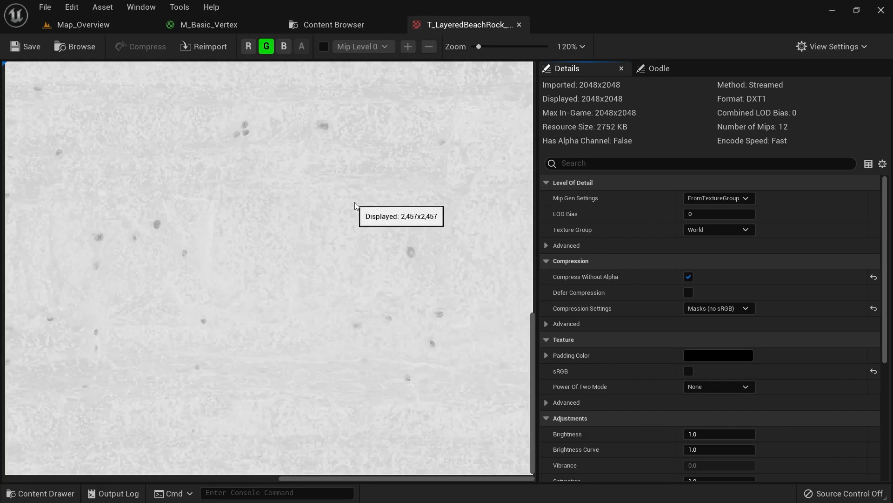
scroll(319, 201, "down", 7)
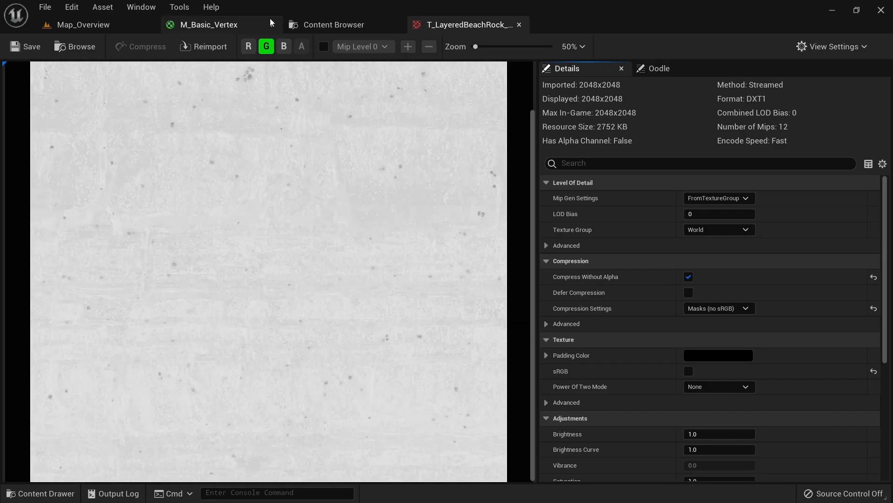
left_click(268, 47)
left_click(285, 47)
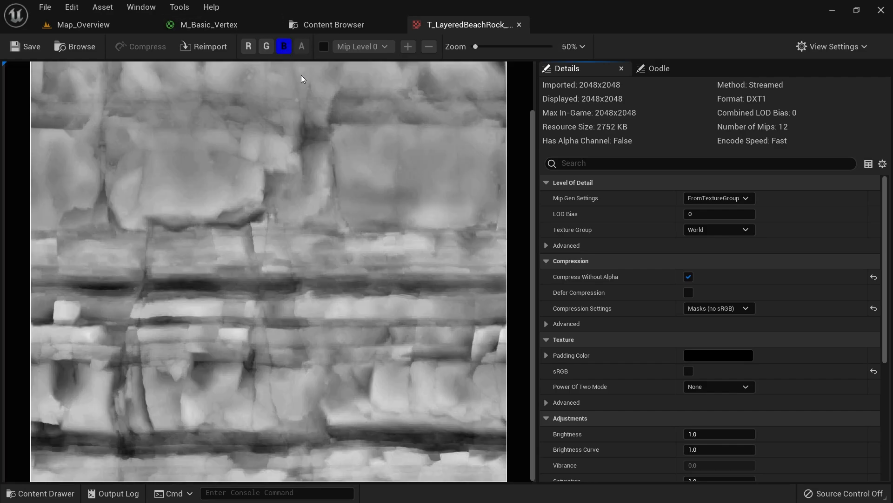
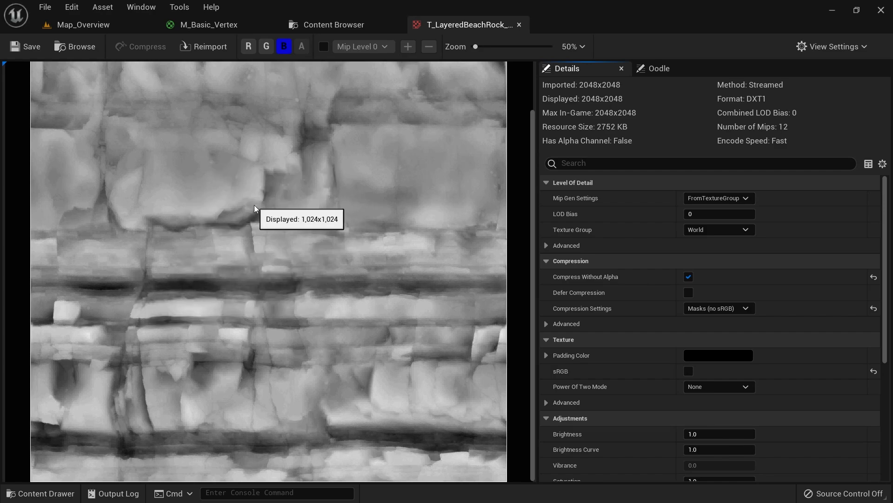
Restore the full RGB preview of the beach rock mask and bring up the Layered Beach Rock folder
left_click(266, 46)
left_click(248, 46)
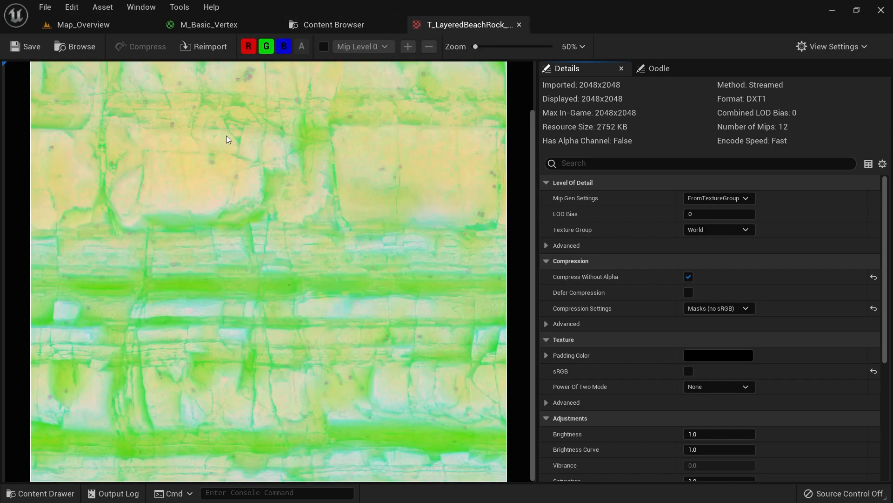
left_click(338, 28)
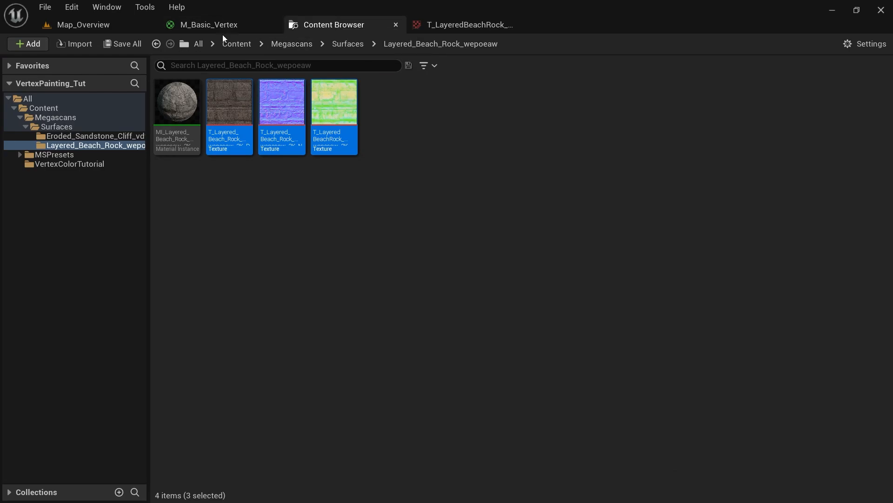
In M_Basic_Vertex, wire the mask's R channel to AmbientOcclusion and its G channel to Roughness
left_click(205, 27)
left_click_drag(372, 340, 487, 325)
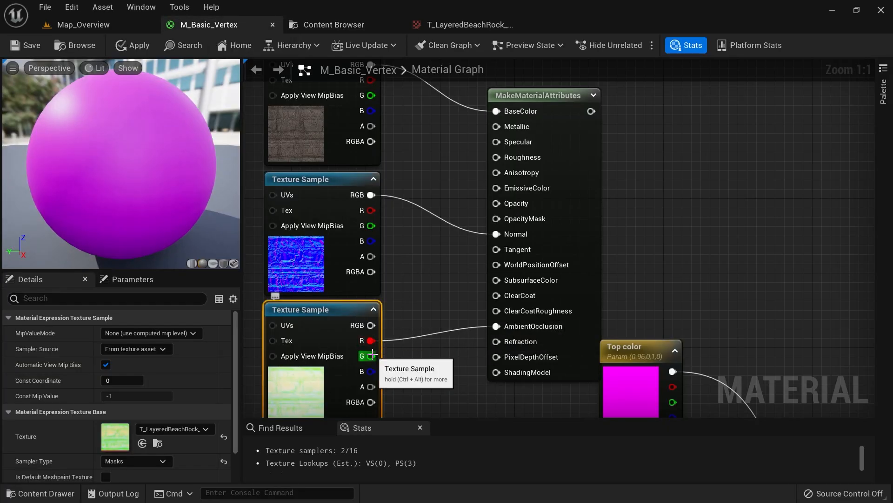
left_click_drag(372, 355, 497, 157)
Delete the Top color parameter node and move the Vertex Color and Vertex Channel nodes lower
right_click_drag(434, 344, 387, 232)
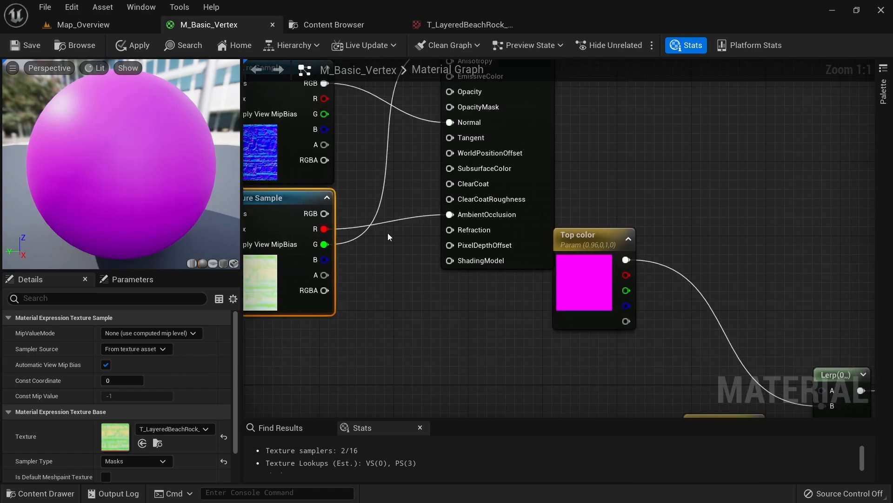
scroll(405, 315, "down", 2)
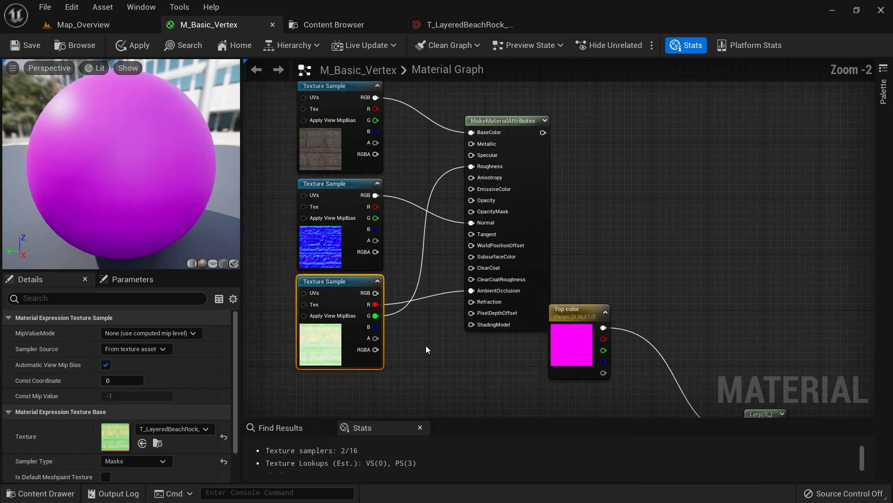
right_click_drag(427, 349, 422, 303)
left_click(563, 303)
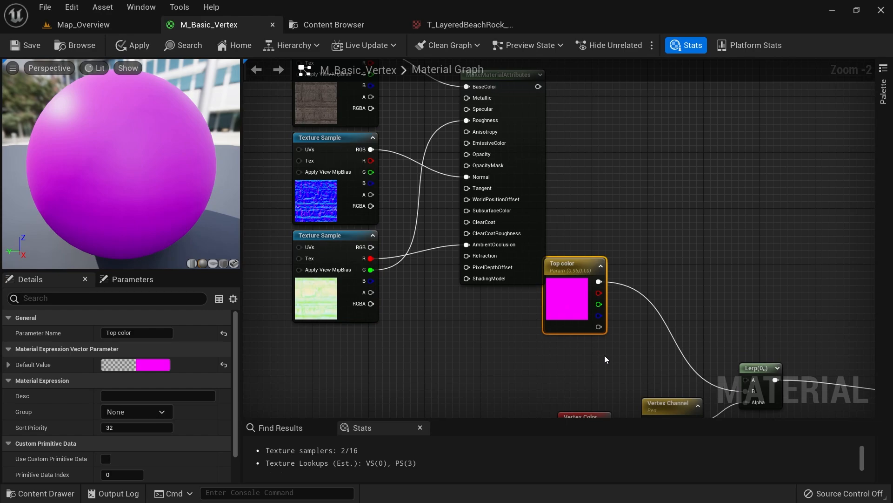
right_click_drag(605, 359, 596, 245)
key("Delete")
left_click_drag(524, 266, 618, 350)
left_click_drag(556, 266, 667, 384)
scroll(548, 297, "down", 2)
right_click_drag(520, 259, 502, 253)
Drop the three Eroded_Sandstone_Cliff textures into the M_Basic_Vertex graph as Texture Sample nodes
left_click(346, 25)
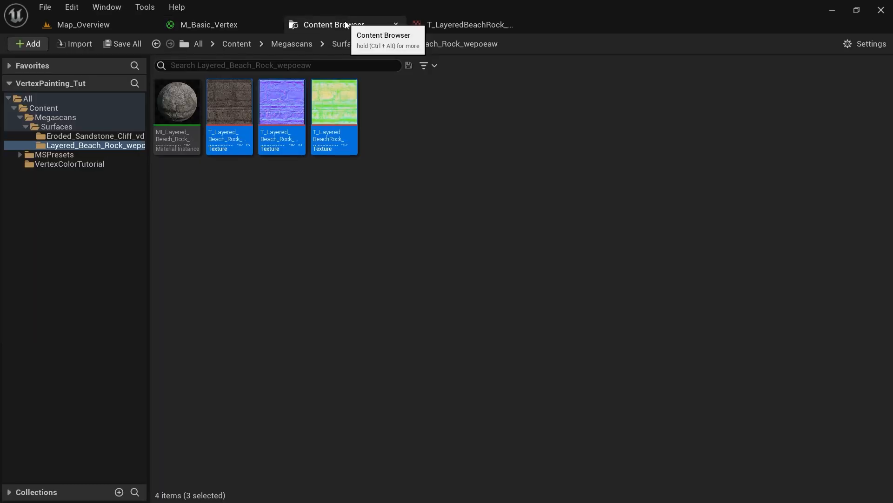
left_click(73, 135)
left_click(229, 110)
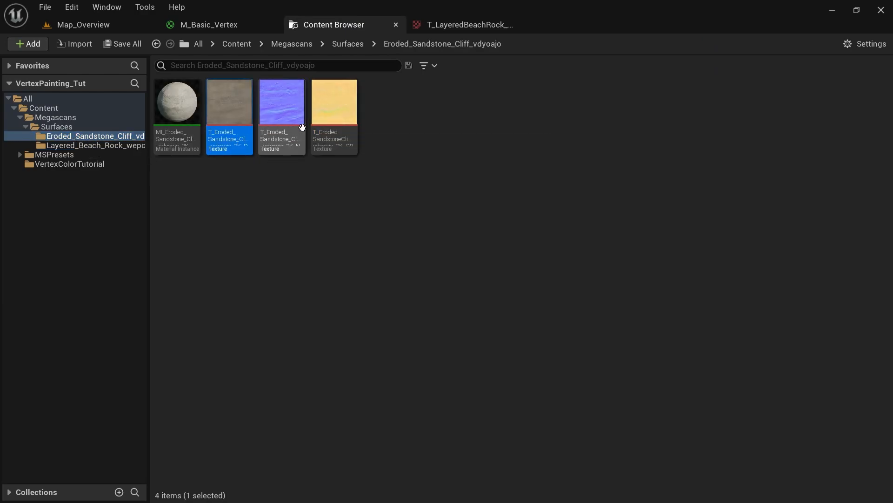
left_click(334, 107, "shift")
left_click_drag(335, 107, 316, 272)
right_click_drag(397, 330, 406, 265)
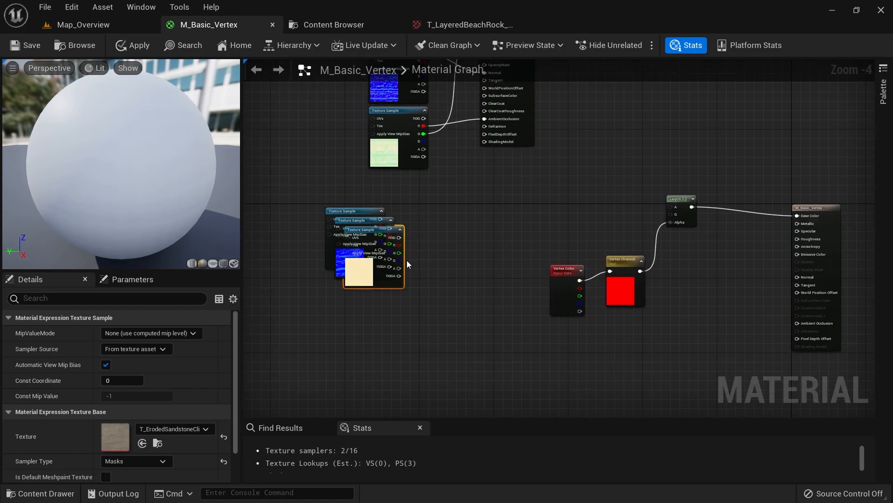
Spread the stacked sandstone colour, normal and mask nodes apart into an aligned column
scroll(406, 262, "up", 3)
left_click_drag(359, 298, 367, 426)
left_click_drag(328, 239, 372, 308)
left_click_drag(318, 218, 374, 171)
left_click_drag(373, 278, 368, 222)
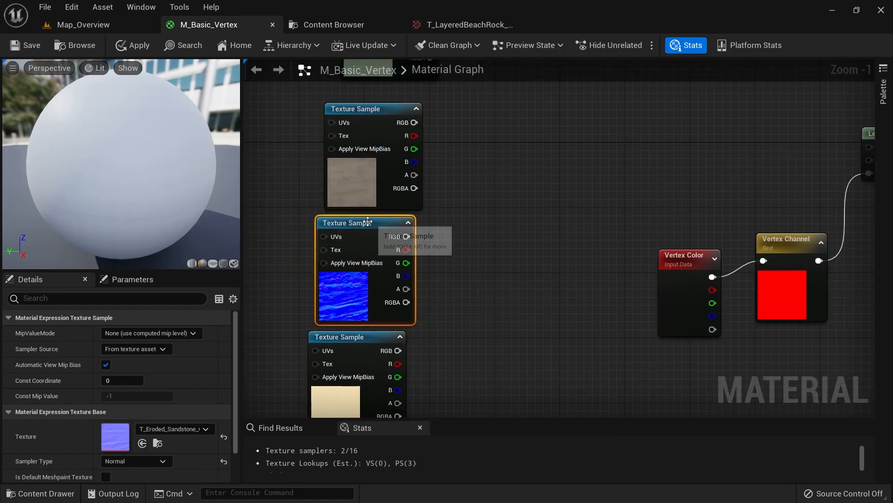
left_click_drag(377, 289, 389, 295)
right_click_drag(472, 331, 457, 243)
left_click_drag(347, 316, 375, 306)
right_click_drag(507, 188, 415, 389)
scroll(416, 389, "down", 4)
Paste a second MakeMaterialAttributes node beside the sandstone textures and wire the colour into BaseColor
left_click(453, 227)
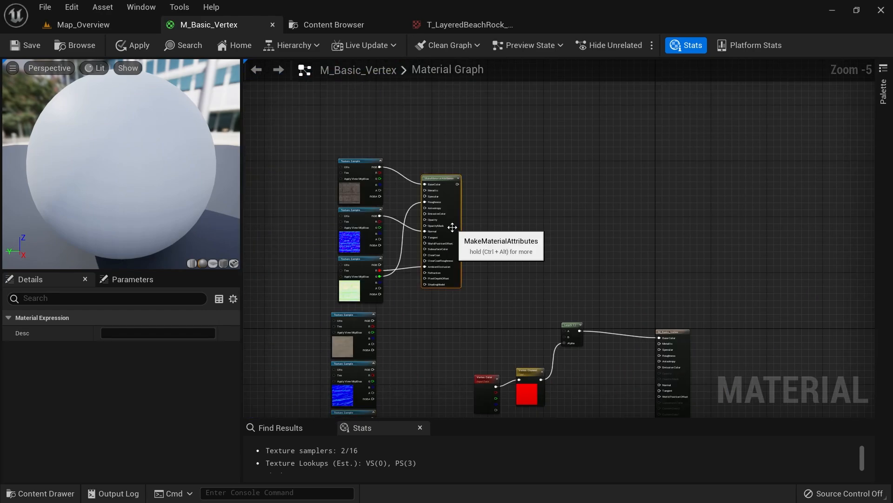
scroll(444, 339, "up", 4)
right_click_drag(431, 345, 441, 180)
key("ctrl+v")
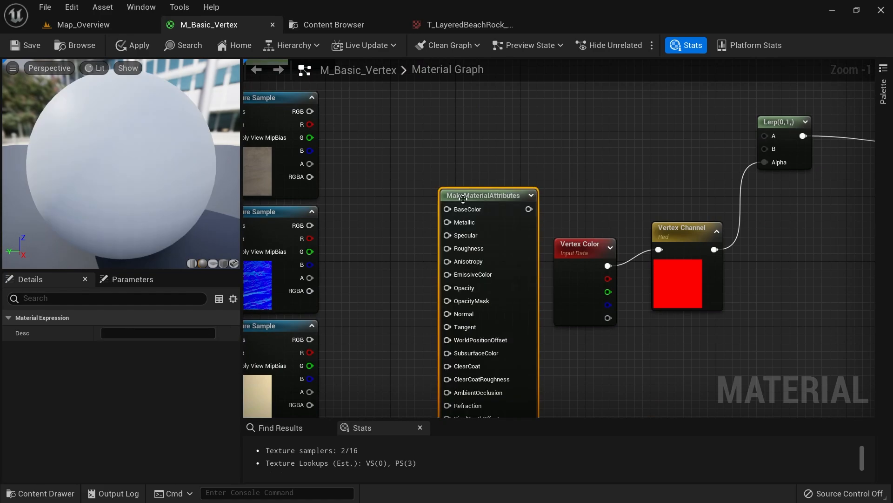
left_click_drag(463, 199, 414, 150)
left_click_drag(310, 112, 399, 160)
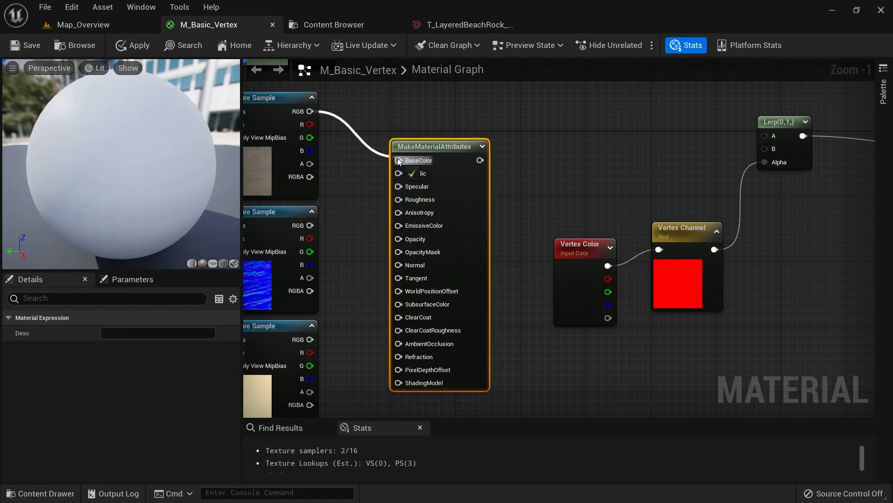
Wire the sandstone normal to Normal, mask G to Roughness and mask R to AmbientOcclusion
right_click_drag(364, 229, 396, 225)
left_click_drag(342, 221, 426, 268)
right_click_drag(377, 317, 407, 264)
left_click_drag(372, 295, 465, 153)
left_click_drag(368, 300, 413, 296)
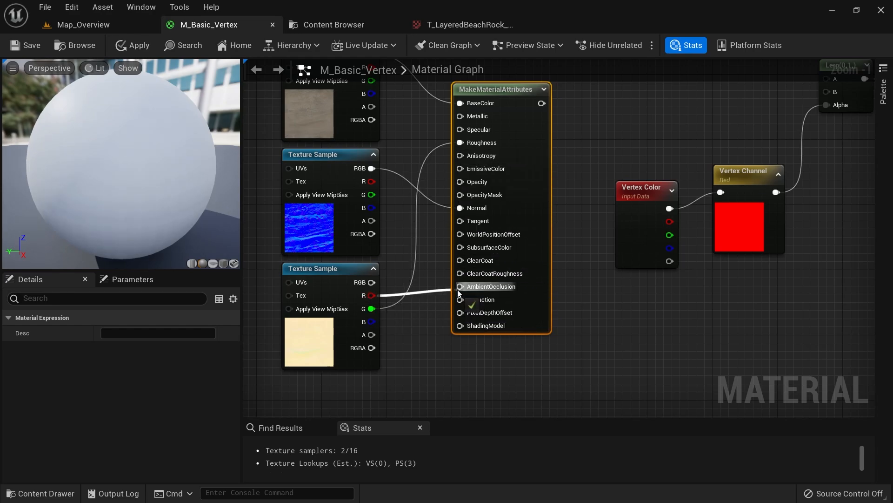
right_click_drag(415, 248, 405, 319)
scroll(405, 317, "down", 3)
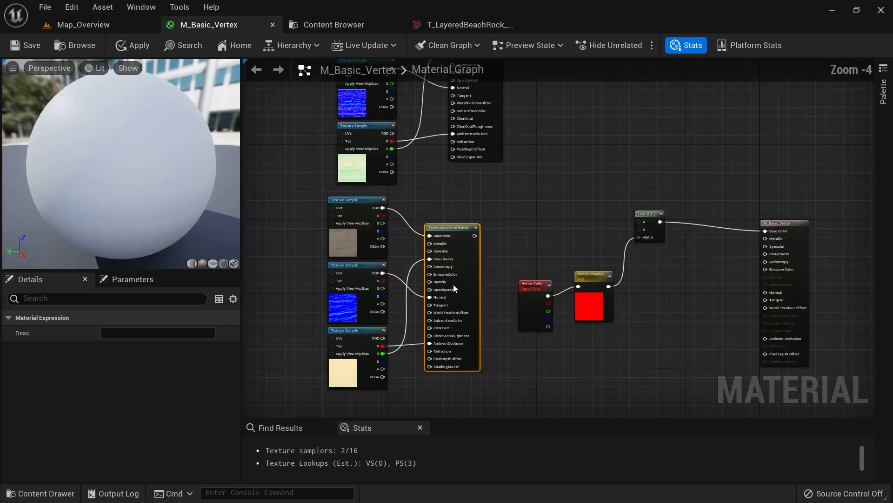
right_click_drag(502, 237, 439, 234)
right_click_drag(476, 139, 461, 209)
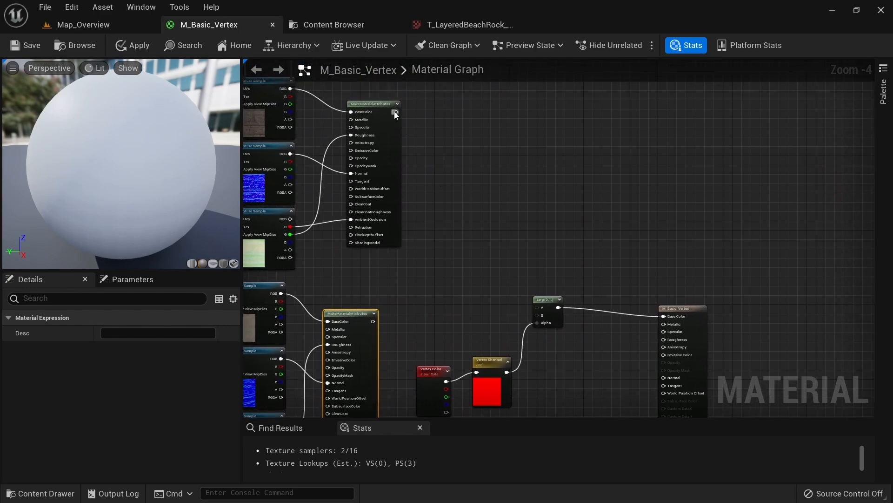
left_click_drag(396, 112, 456, 141)
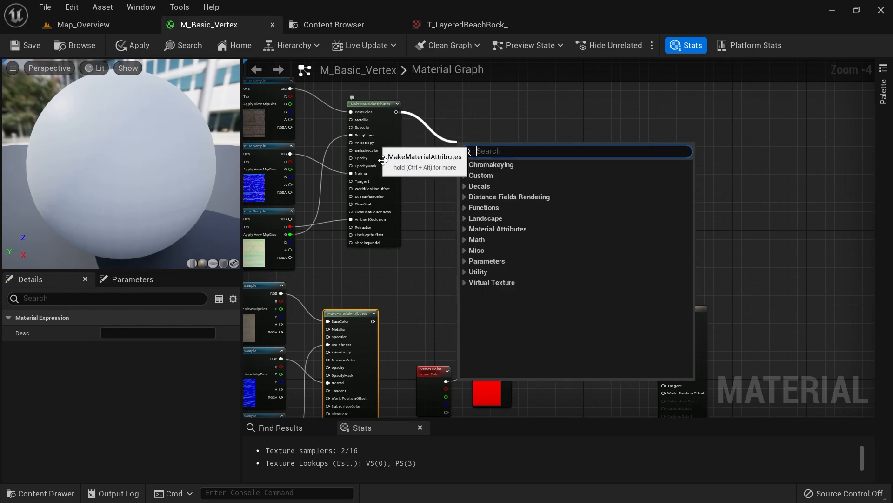
Find the old Lerp node and add a MatLayerBlend_Standard node via the 'material blend stan' search
left_click(427, 195)
scroll(426, 195, "up", 4)
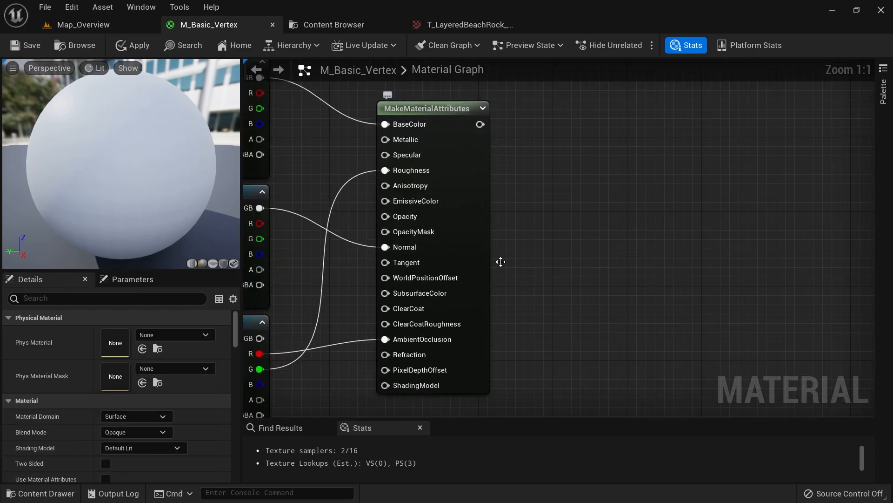
right_click_drag(499, 259, 506, 176)
scroll(506, 176, "down", 4)
right_click_drag(546, 227, 444, 213)
scroll(480, 205, "up", 3)
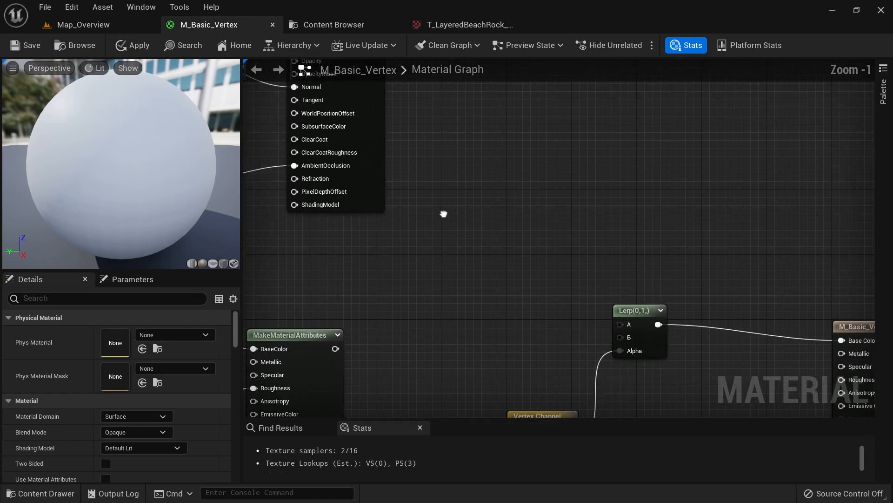
left_click(636, 321)
scroll(554, 230, "down", 3)
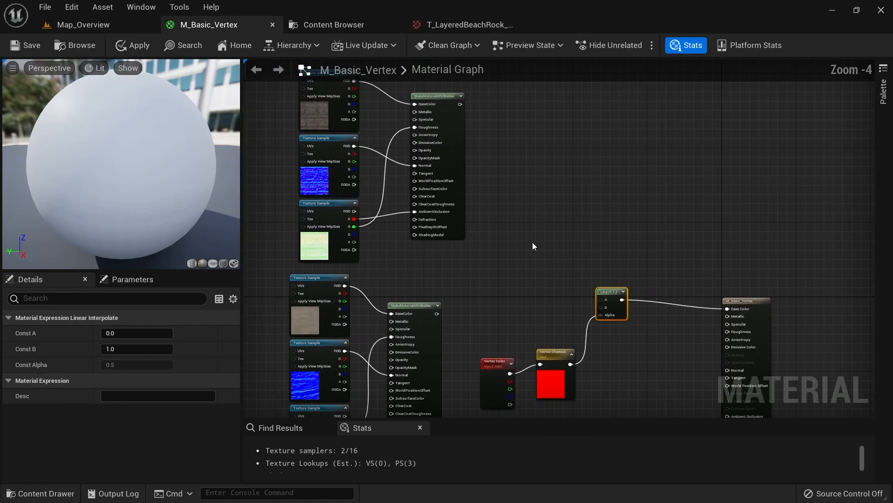
left_click(534, 214)
right_click(516, 215)
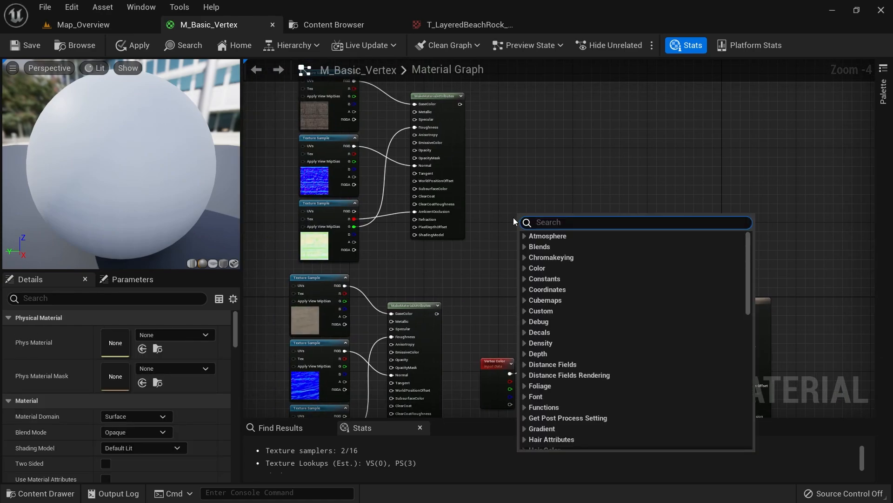
type("material")
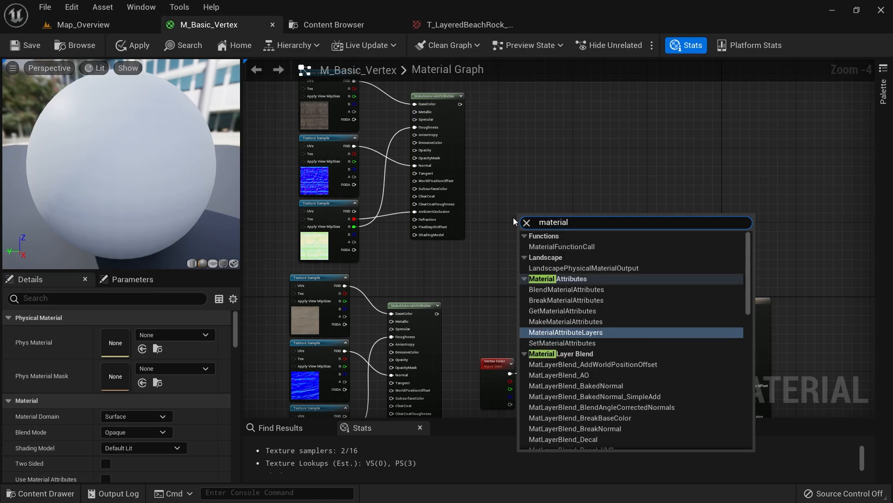
key("Down")
key("Up")
type("blend stan")
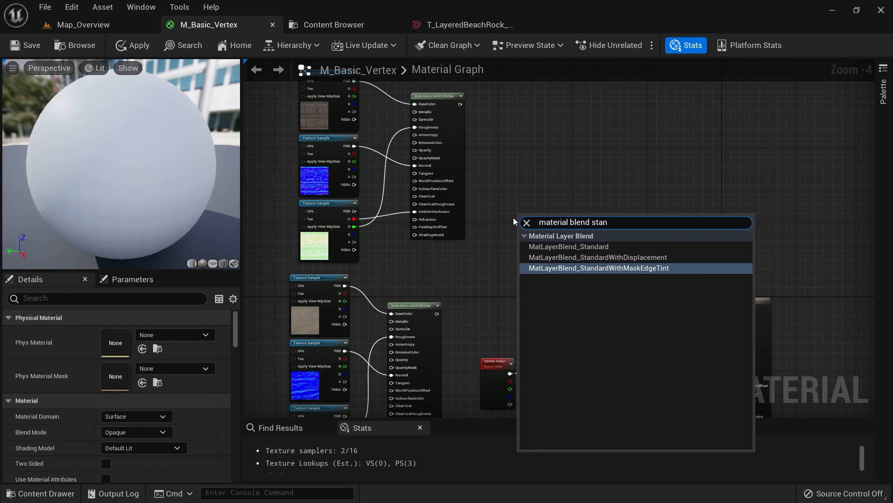
left_click(600, 246)
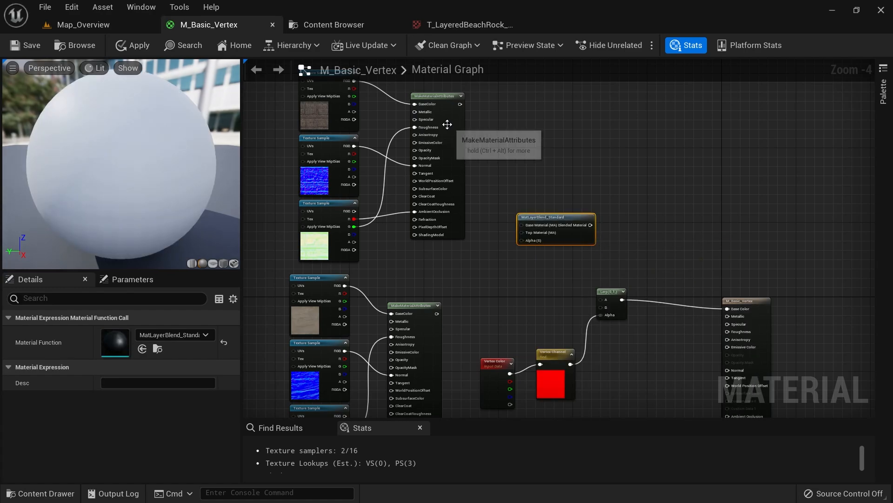
Connect the rock attributes to Base Material and the sandstone attributes to Top Material
scroll(449, 121, "up", 3)
left_click_drag(463, 97, 569, 308)
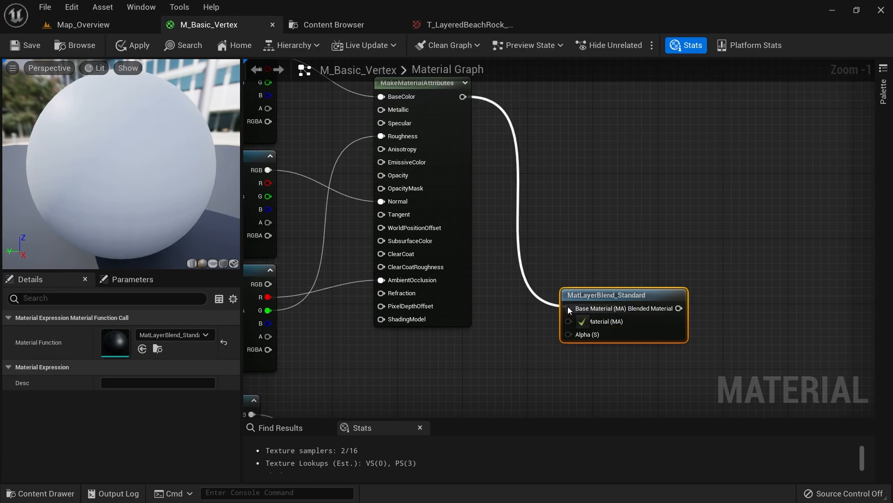
scroll(600, 259, "down", 2)
scroll(486, 312, "up", 2)
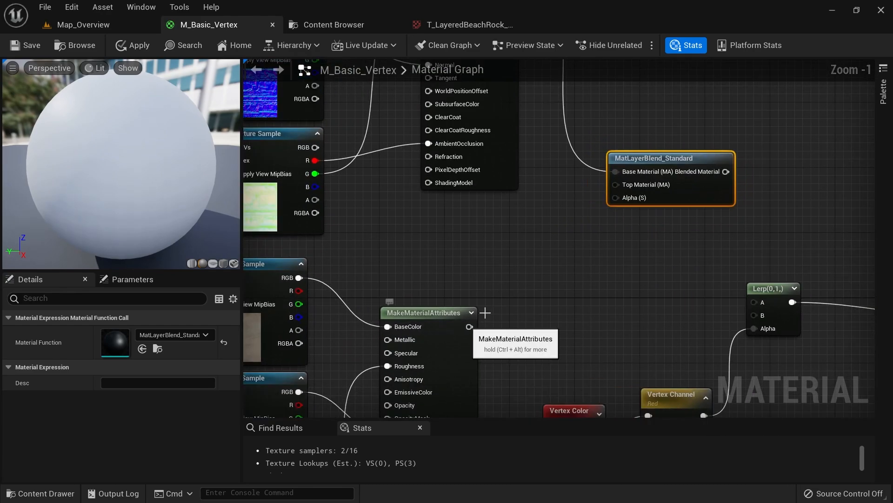
right_click_drag(485, 312, 549, 295)
left_click_drag(534, 309, 678, 170)
right_click_drag(673, 222, 532, 199)
Delete the Lerp and drive the blend's Alpha with the vertex red channel
right_click_drag(601, 334, 548, 299)
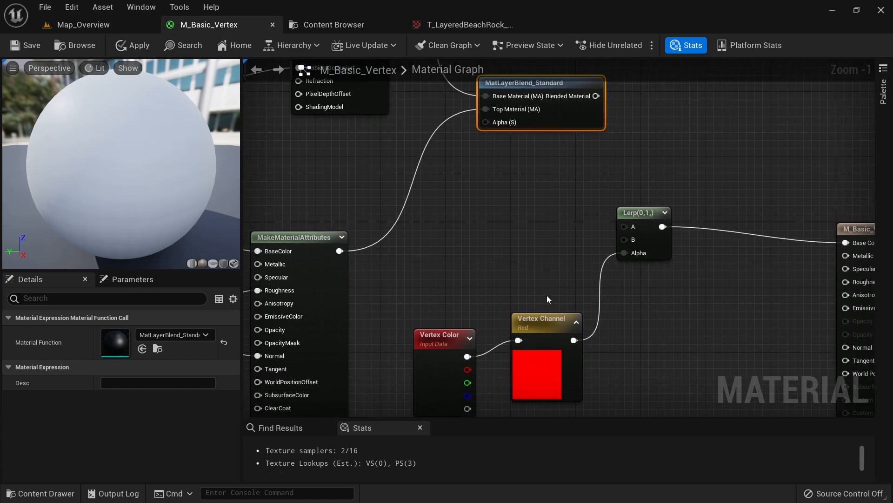
left_click_drag(596, 96, 581, 123)
left_click(623, 209)
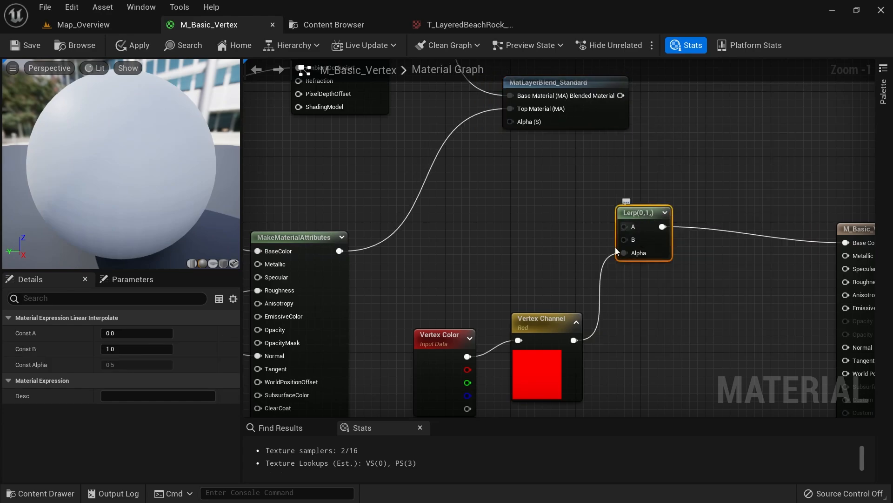
key("Delete")
left_click_drag(574, 340, 513, 124)
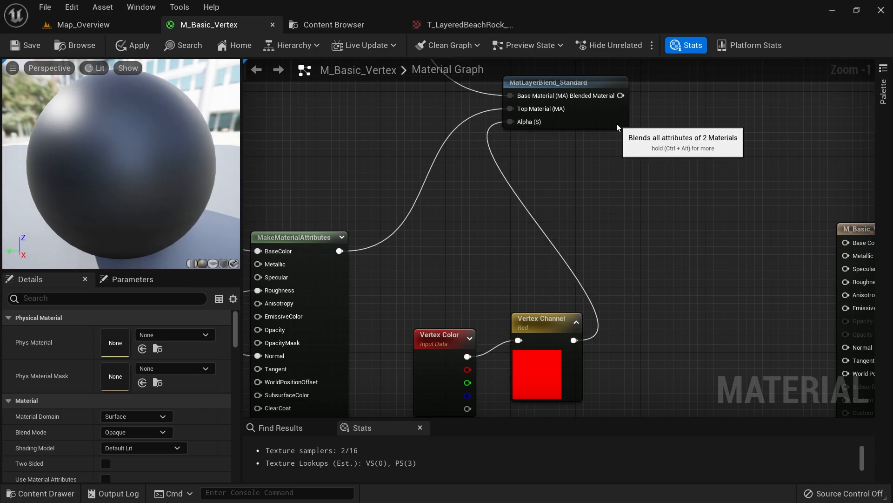
left_click_drag(610, 116, 649, 179)
right_click_drag(681, 199, 531, 178)
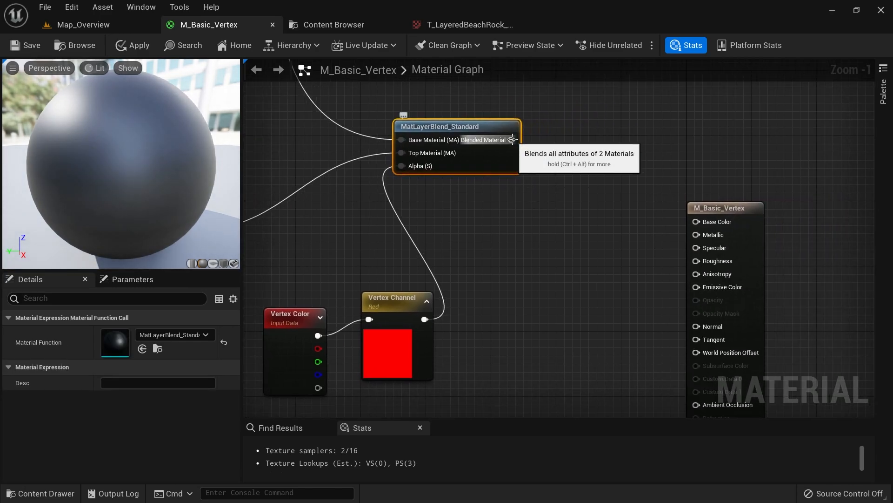
left_click_drag(512, 140, 599, 258)
left_click(610, 187)
right_click_drag(611, 187, 555, 212)
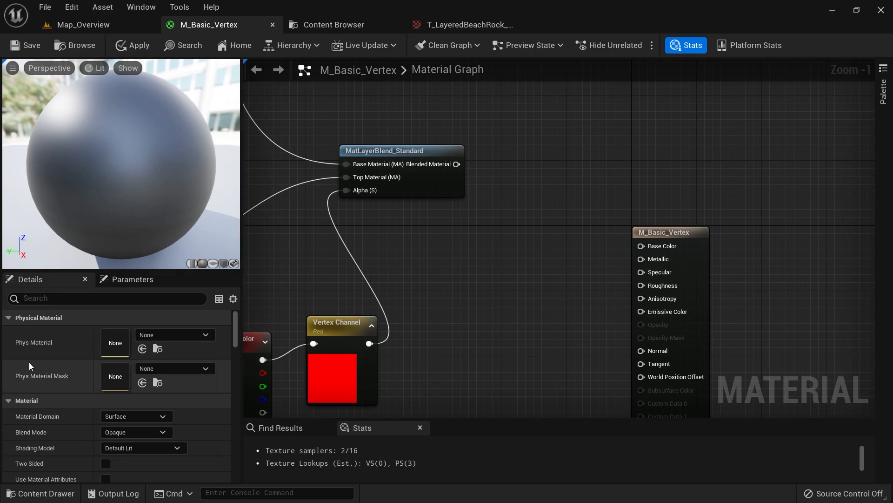
Enable Use Material Attributes, feed Blended Material into the output, apply, and return to Map_Overview
scroll(28, 362, "down", 1)
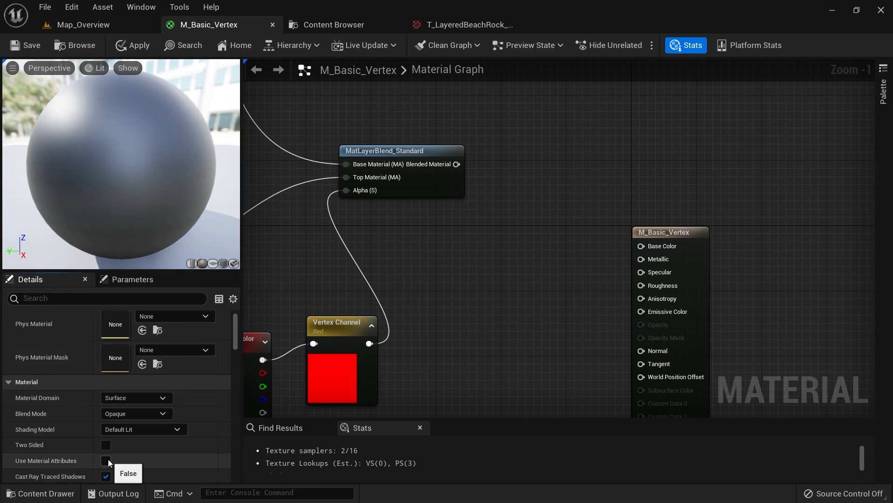
left_click(106, 460)
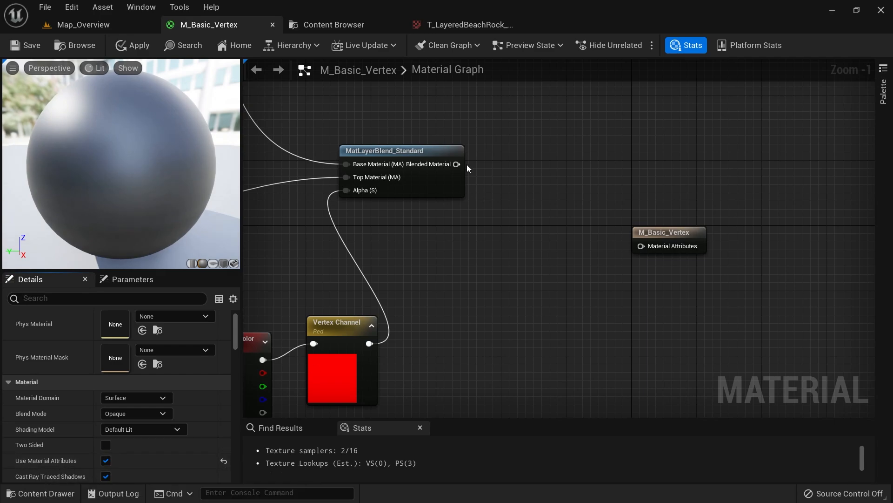
left_click_drag(457, 164, 647, 151)
right_click_drag(541, 178, 548, 254)
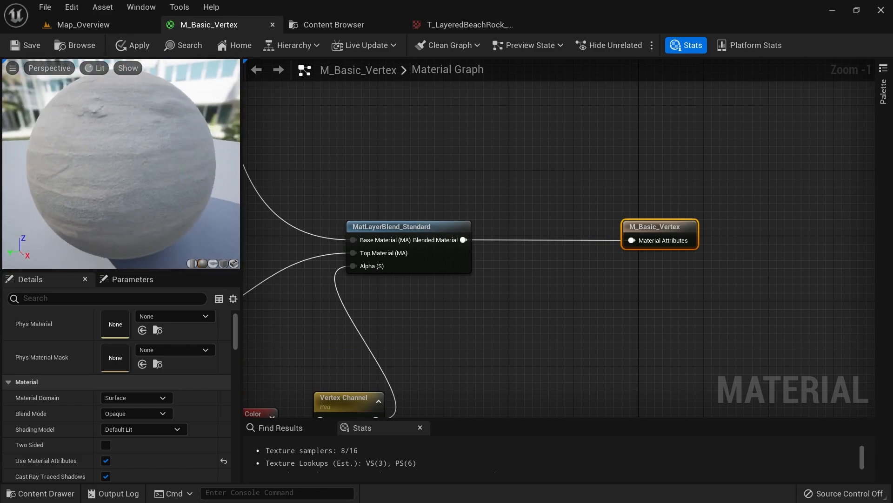
left_click(136, 50)
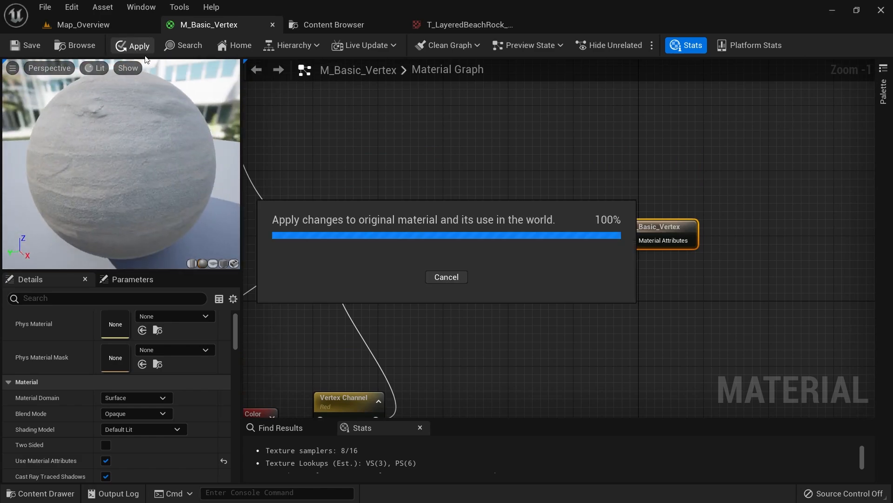
left_click(110, 24)
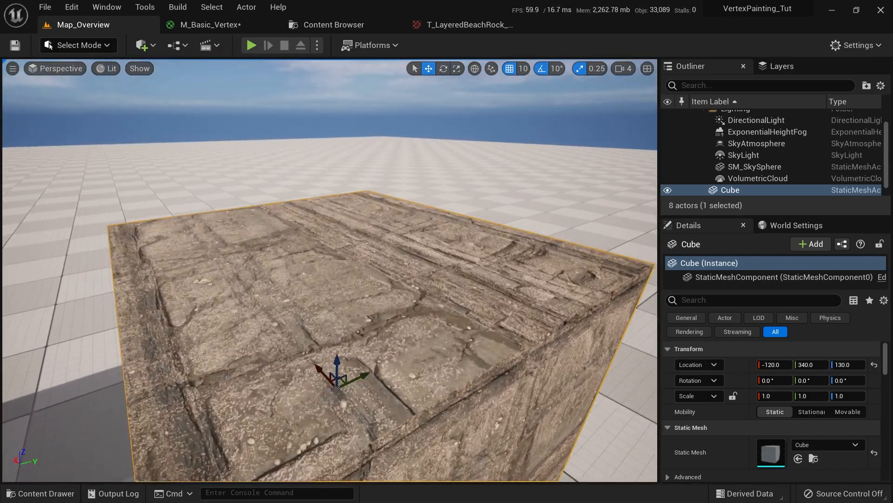
Enter Mesh Paint mode with the Paint brush and Color View Mode set to RGB Channels
left_click(81, 45)
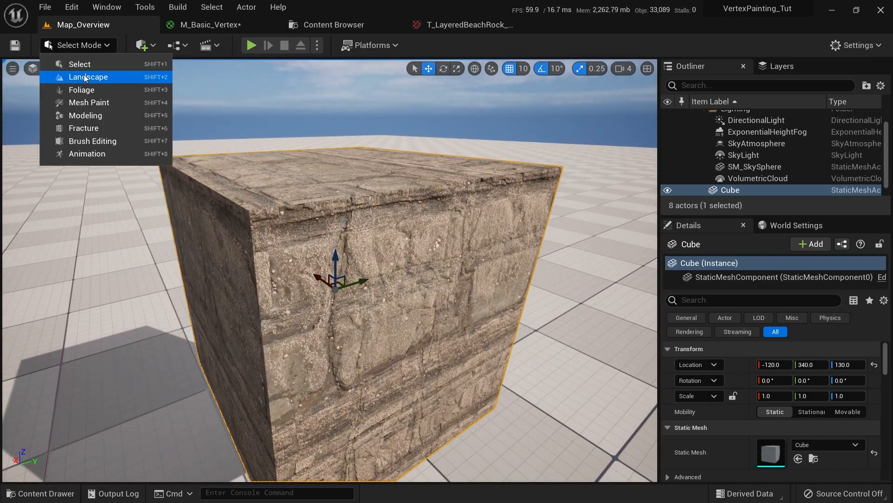
left_click(90, 103)
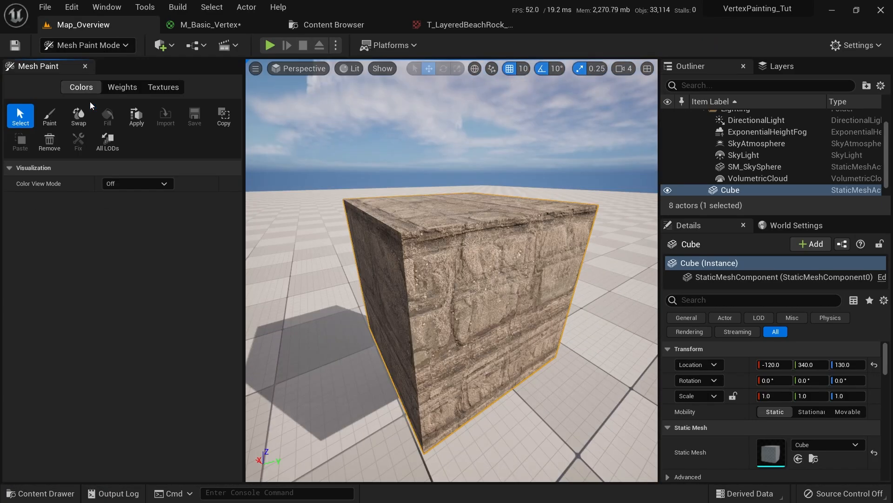
left_click(58, 115)
left_click(124, 184)
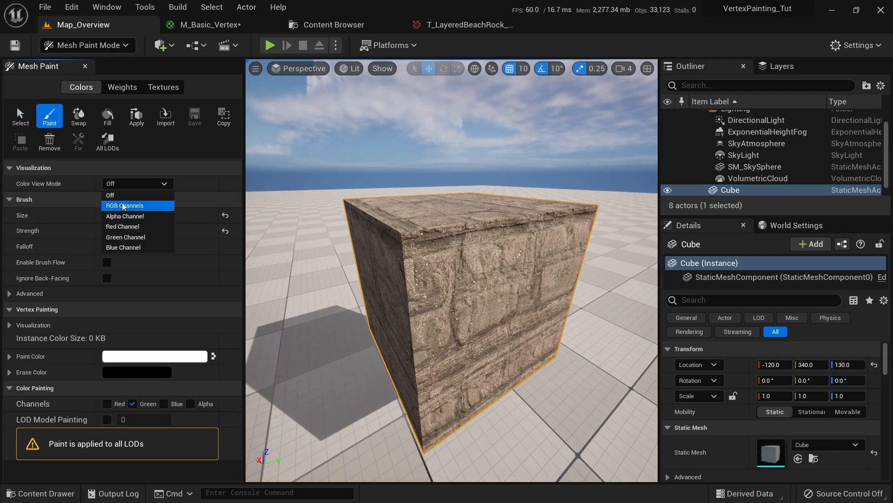
left_click(123, 205)
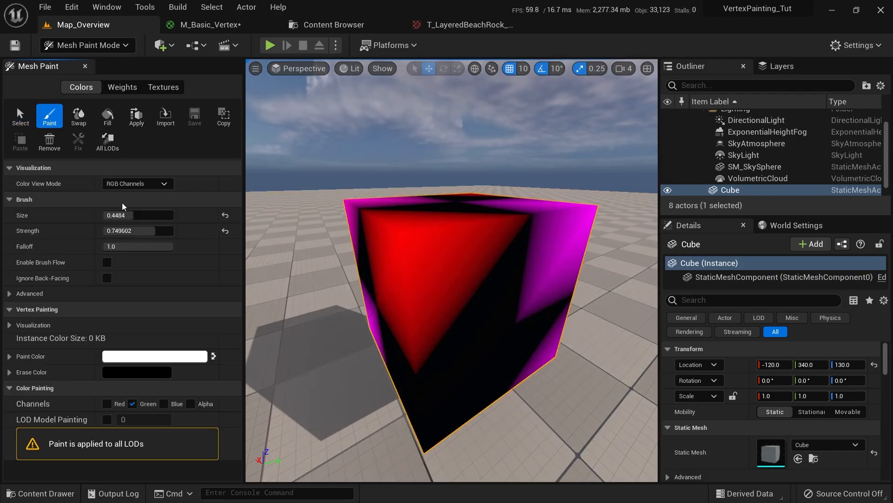
Limit painting to the red channel, swap the paint colour to black and fill the cube
mouse_move(425, 280)
right_mouse_down()
mouse_move(449, 369)
mouse_move(442, 379)
mouse_move(358, 325)
mouse_move(401, 279)
mouse_move(471, 269)
right_mouse_up()
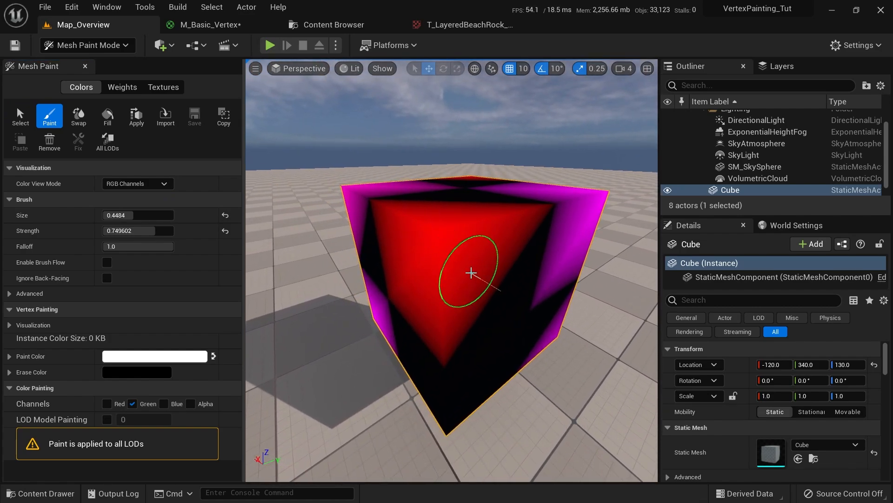
left_click(163, 403)
left_click(107, 404)
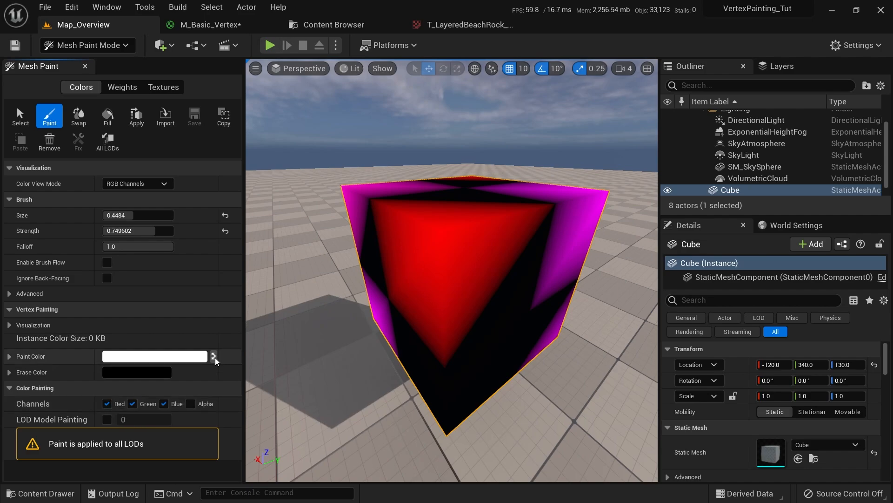
left_click(214, 356)
left_click(117, 124)
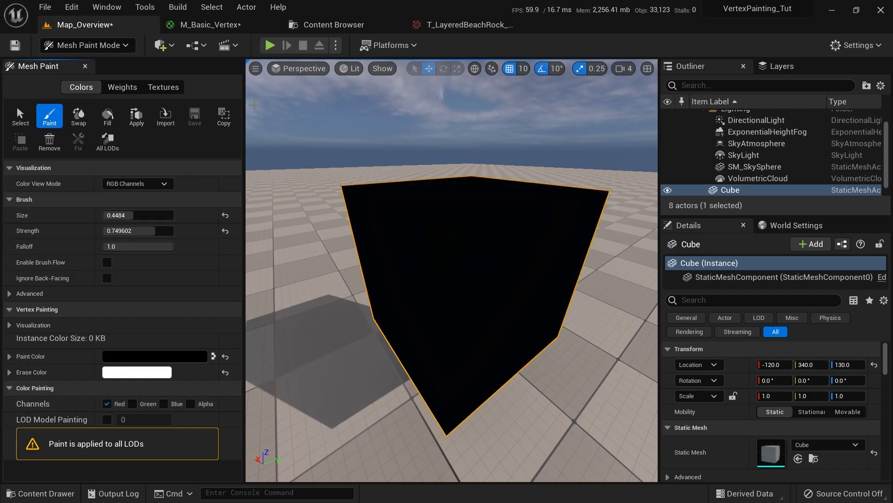
key("ctrl+space")
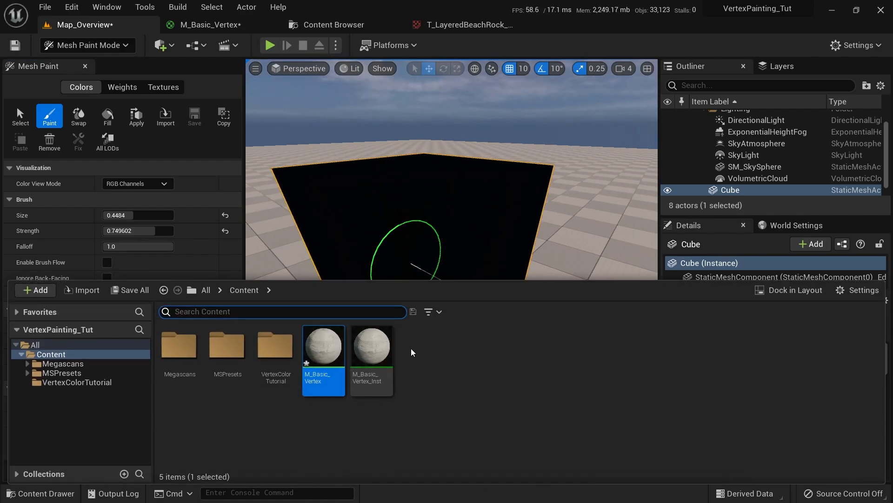
Float M_Basic_Vertex_Inst beside the viewport and set its Vertex Channel parameter to Red
double_click(371, 354)
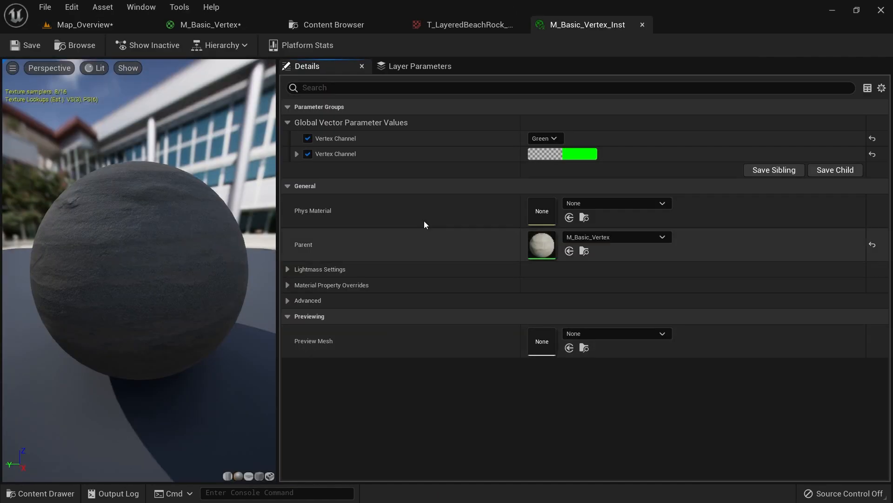
left_click_drag(573, 28, 651, 201)
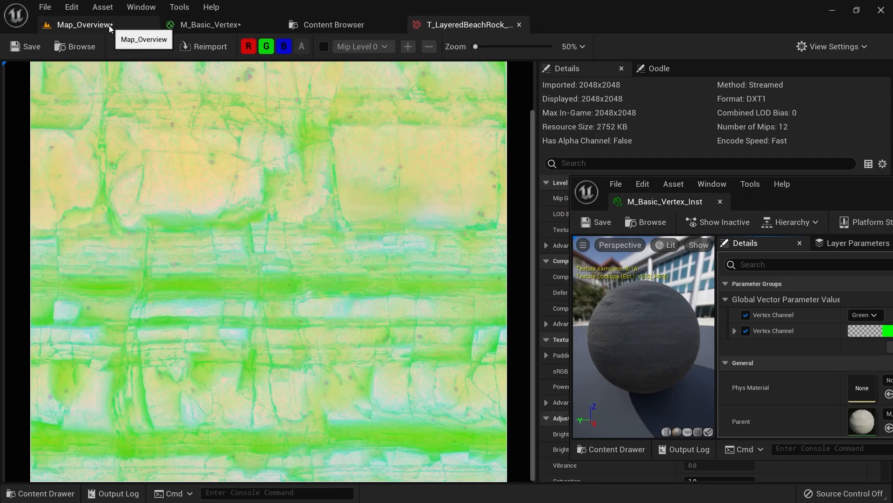
left_click(109, 25)
mouse_move(768, 201)
left_mouse_down()
mouse_move(726, 192)
mouse_move(661, 121)
left_mouse_up()
left_click(768, 235)
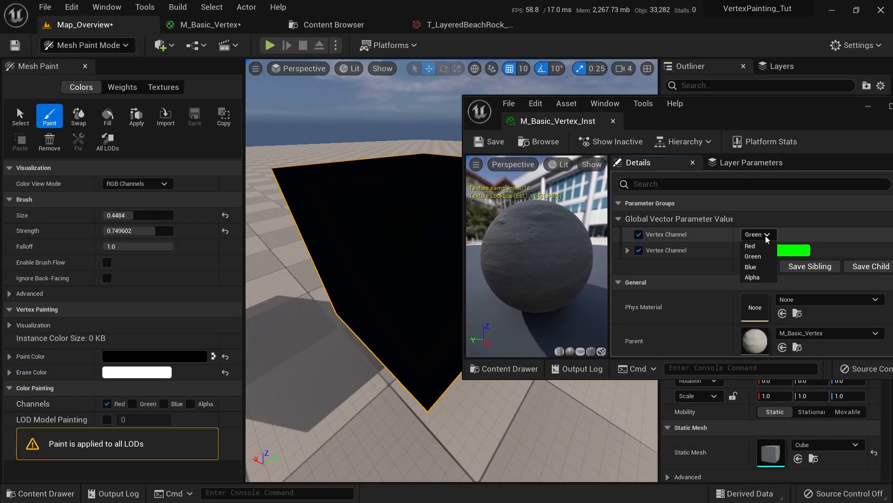
left_click(761, 247)
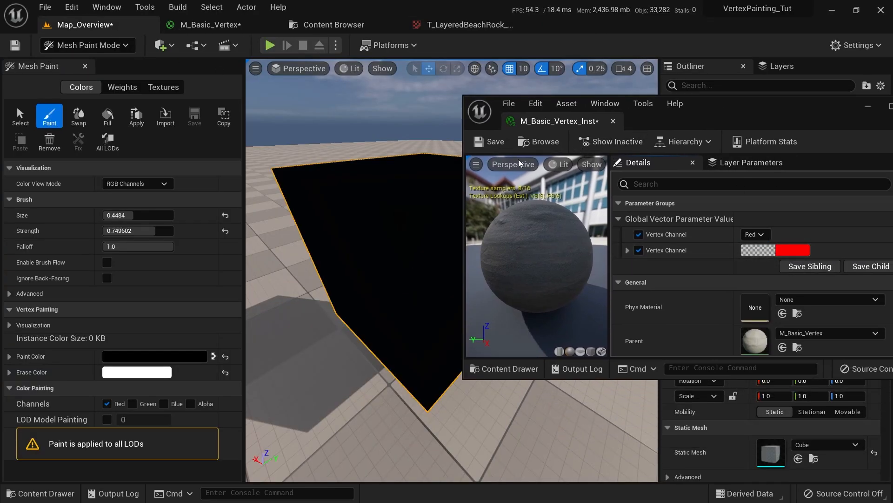
left_click_drag(734, 122, 768, 127)
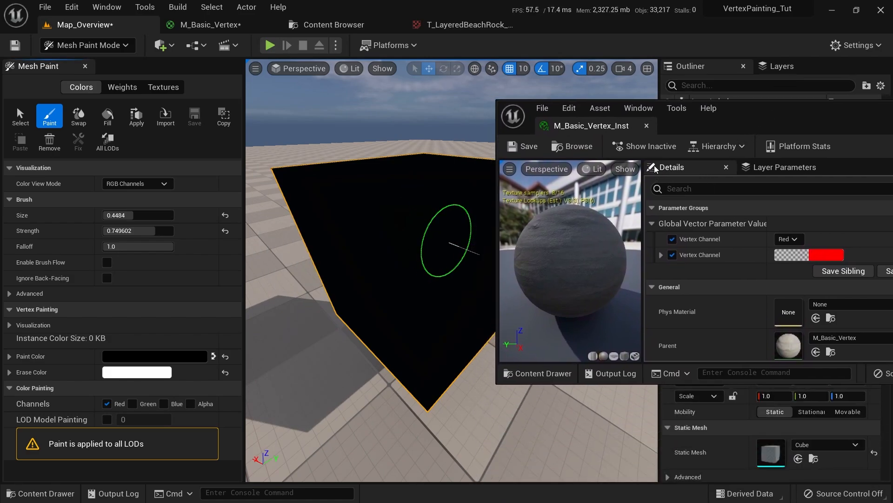
left_click(213, 356)
Turn Color View Mode off and brush sand onto the cube's front and side faces
left_click_drag(398, 229, 402, 231)
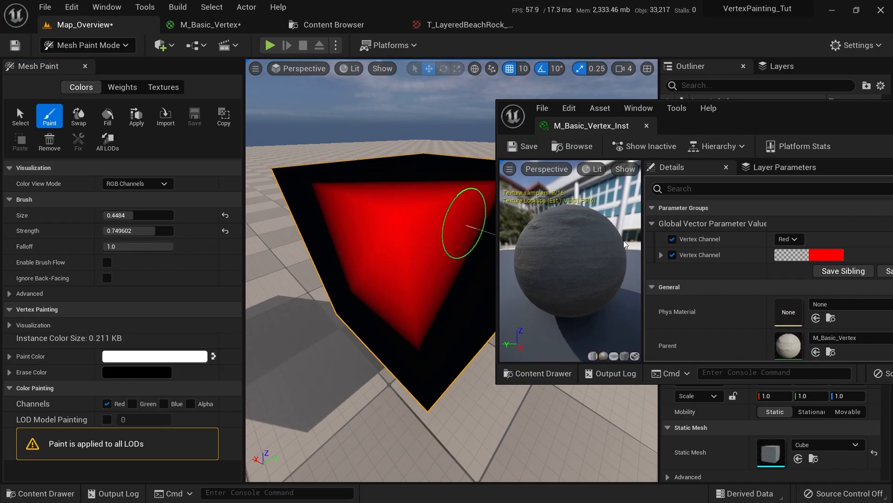
left_click(148, 186)
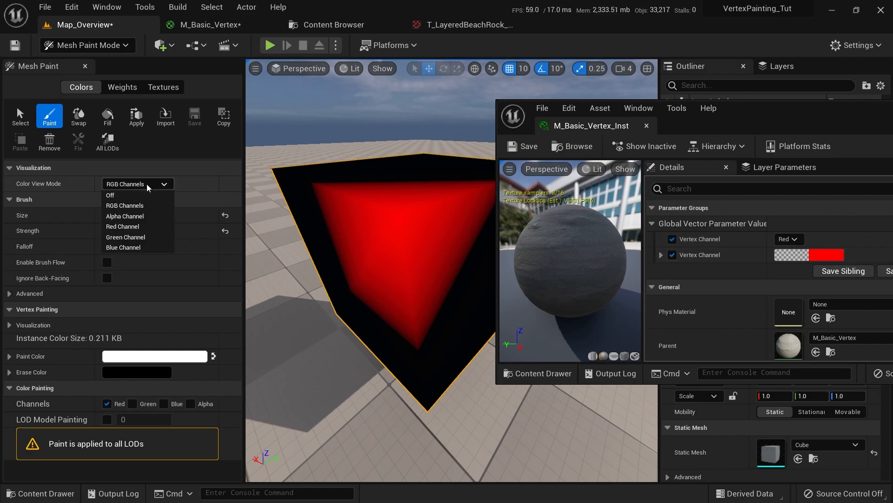
left_click(110, 195)
mouse_move(321, 195)
right_mouse_down()
mouse_move(460, 305)
mouse_move(369, 263)
mouse_move(279, 279)
mouse_move(409, 160)
mouse_move(290, 307)
mouse_move(317, 288)
mouse_move(381, 279)
mouse_move(419, 300)
mouse_move(350, 291)
right_mouse_up()
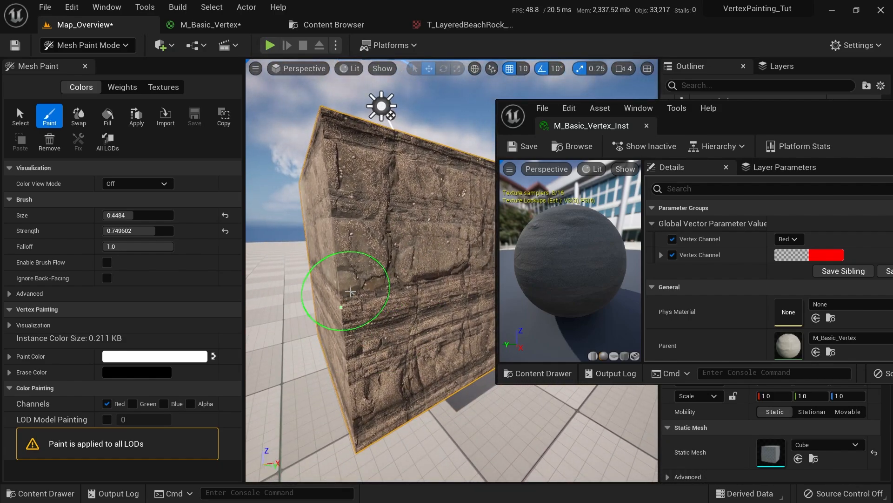
left_click_drag(351, 292, 365, 302)
mouse_move(376, 289)
right_mouse_down()
mouse_move(279, 349)
mouse_move(335, 279)
mouse_move(432, 248)
right_mouse_up()
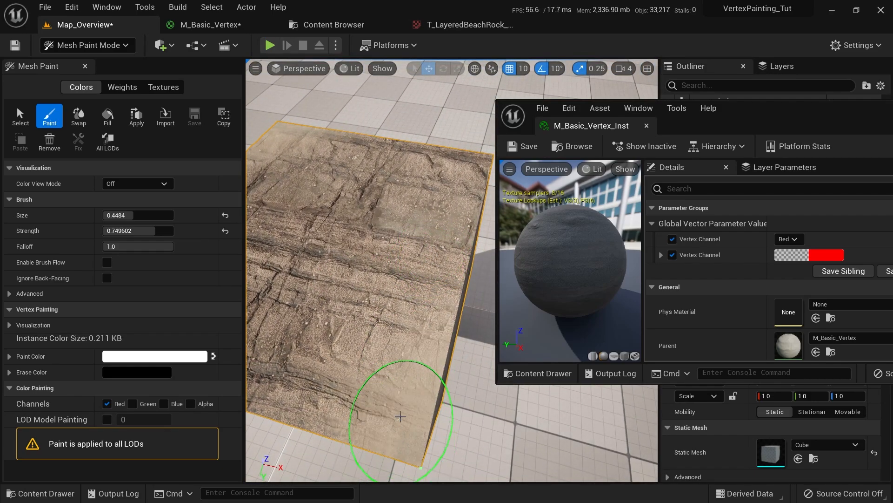
mouse_move(337, 407)
right_mouse_down()
mouse_move(381, 391)
mouse_move(404, 344)
right_mouse_up()
Dock the instance tab, paint the top face's right edge sandier, then exit Mesh Paint with Shift+1
left_click_drag(591, 125, 586, 24)
left_click(77, 25)
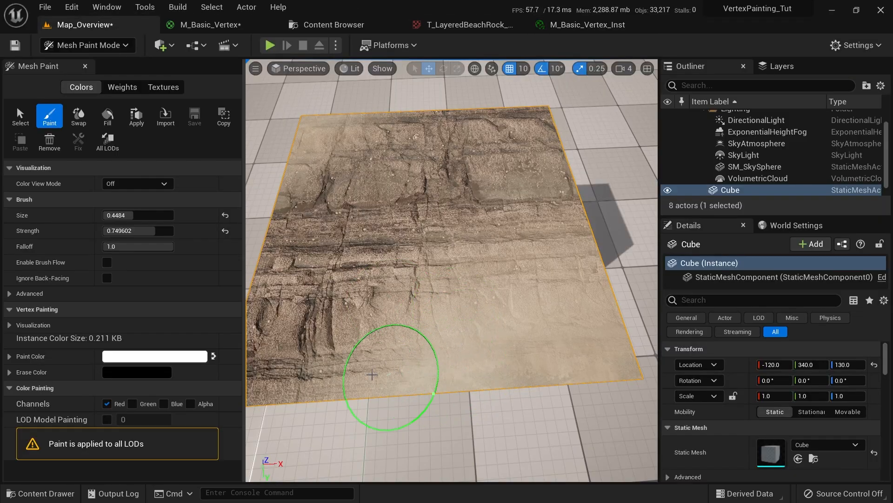
mouse_move(289, 387)
right_mouse_down()
mouse_move(456, 372)
mouse_move(371, 316)
right_mouse_up()
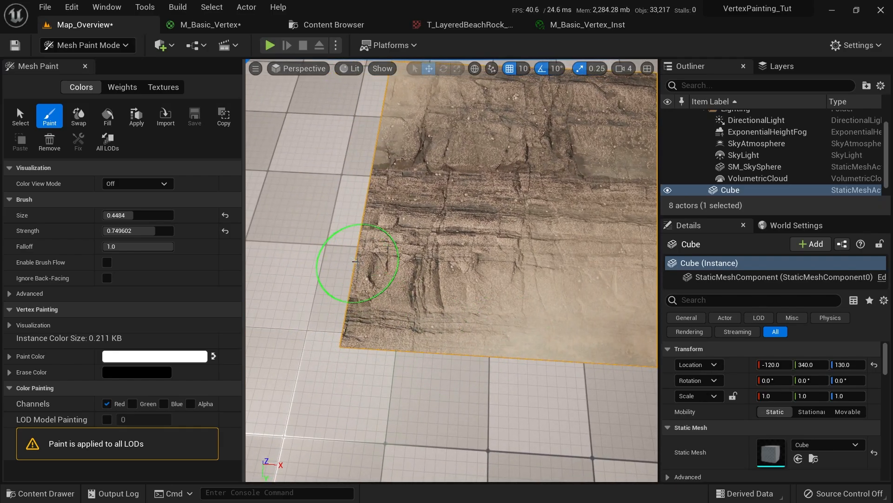
mouse_move(395, 275)
right_mouse_down()
mouse_move(488, 358)
mouse_move(299, 359)
mouse_move(466, 303)
mouse_move(651, 288)
mouse_move(479, 299)
mouse_move(489, 163)
mouse_move(479, 303)
mouse_move(525, 204)
mouse_move(501, 267)
right_mouse_up()
mouse_move(410, 222)
right_mouse_down()
mouse_move(438, 279)
mouse_move(462, 264)
mouse_move(483, 313)
mouse_move(475, 219)
right_mouse_up()
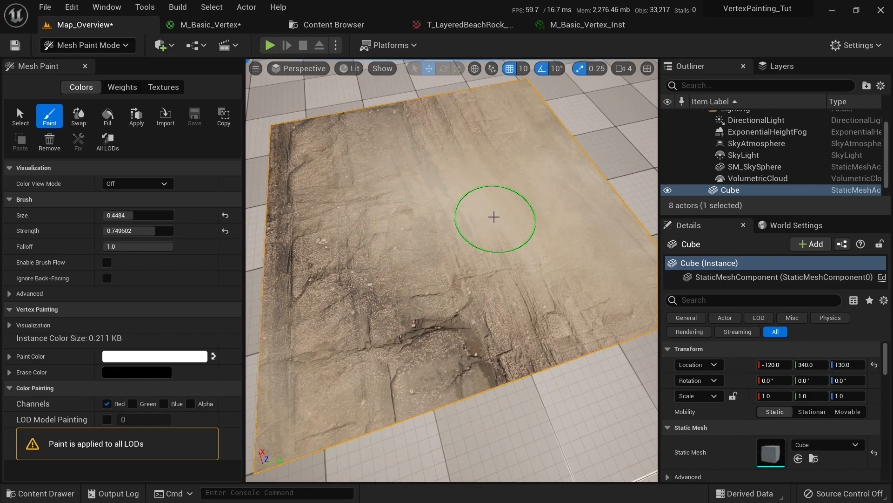
mouse_move(450, 227)
right_mouse_down()
mouse_move(414, 303)
mouse_move(420, 211)
mouse_move(472, 262)
right_mouse_up()
left_click(578, 255)
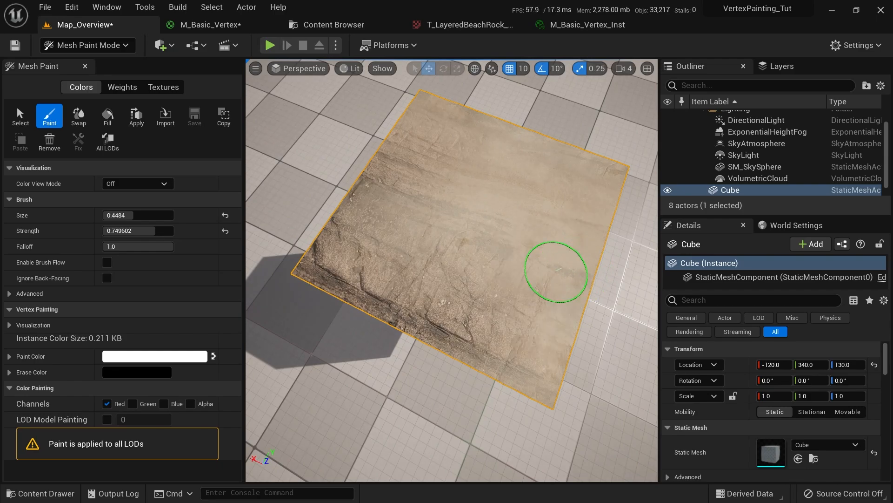
mouse_move(556, 271)
left_mouse_down("alt")
mouse_move(541, 163)
mouse_move(393, 278)
mouse_move(474, 359)
mouse_move(309, 349)
mouse_move(254, 382)
left_mouse_up("alt")
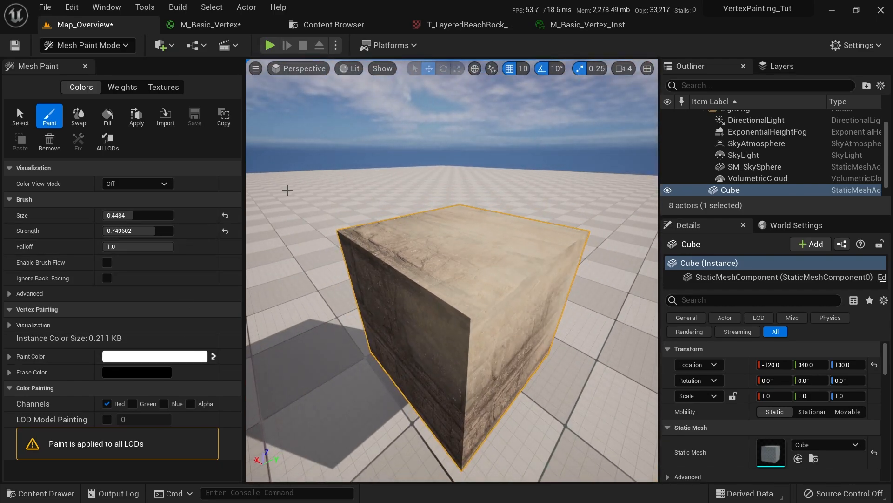
mouse_move(302, 173)
right_mouse_down()
mouse_move(353, 232)
mouse_move(251, 116)
mouse_move(232, 128)
right_mouse_up()
key("d")
key("shift+1")
Switch to Modeling mode and start the Cylinder shape tool
key("d")
left_click(105, 46)
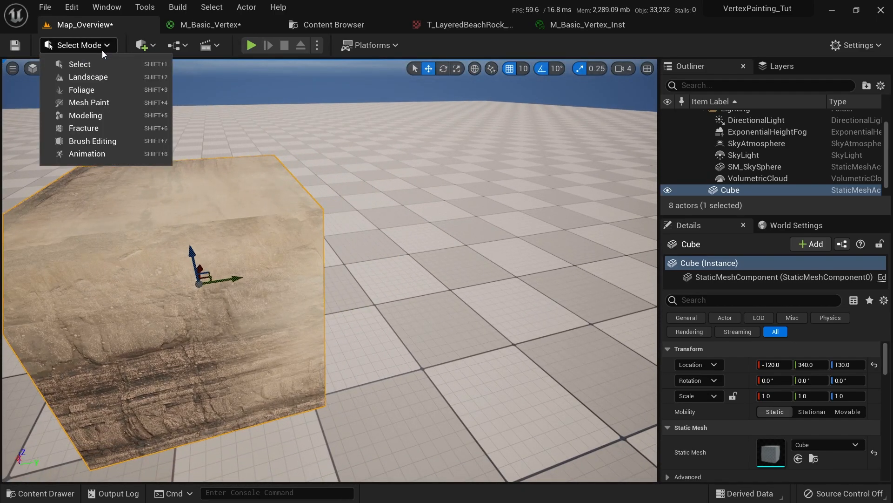
left_click(95, 115)
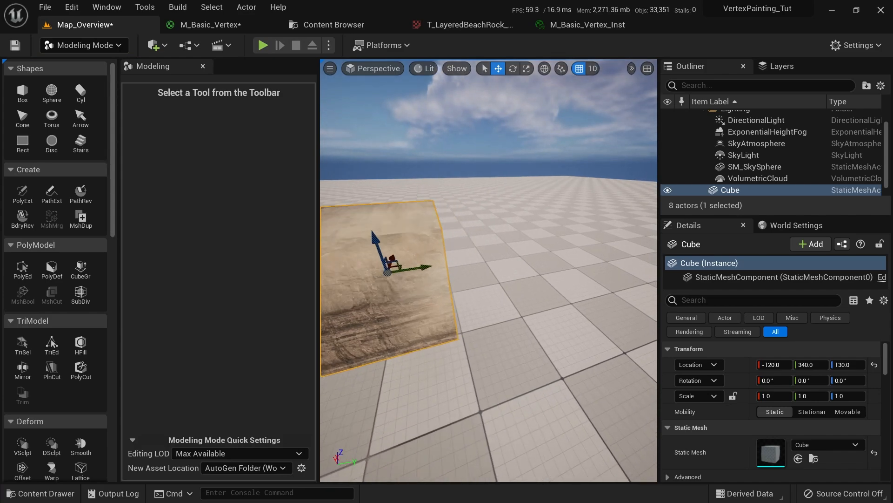
key("d")
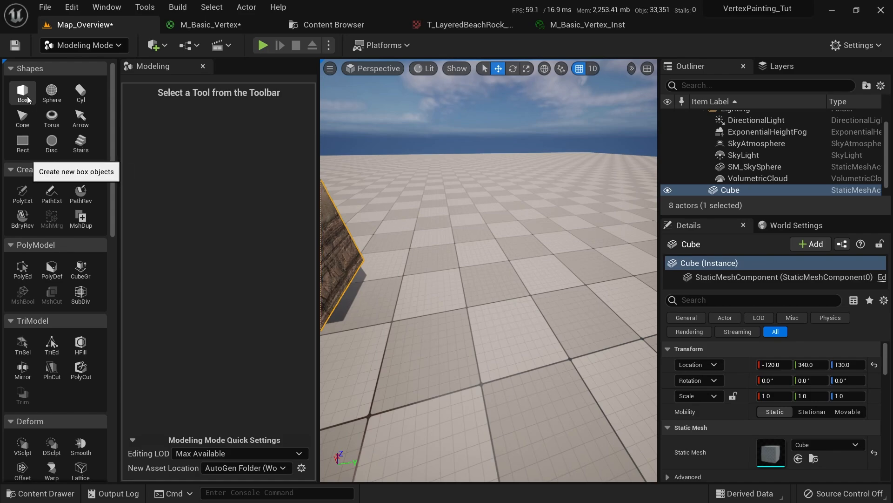
left_click(81, 93)
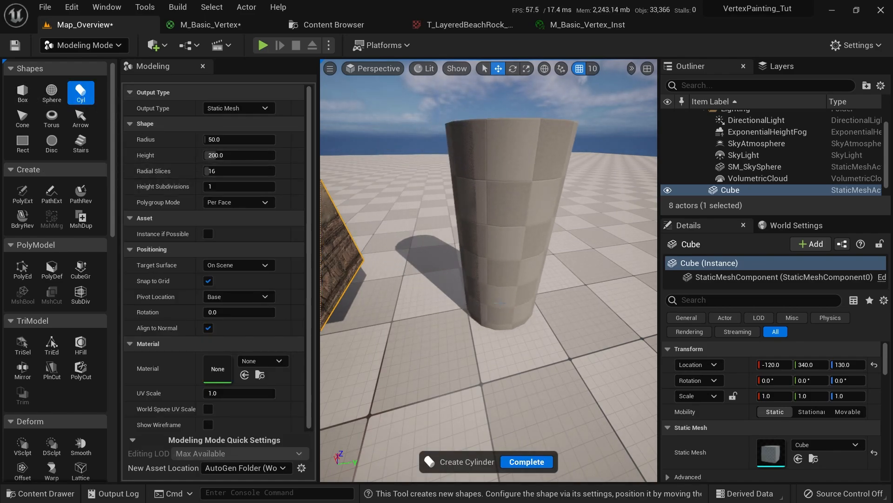
Set Radius 90 and 10 height subdivisions, checking in wireframe, then place and complete the cylinder
right_click_drag(493, 302, 517, 307)
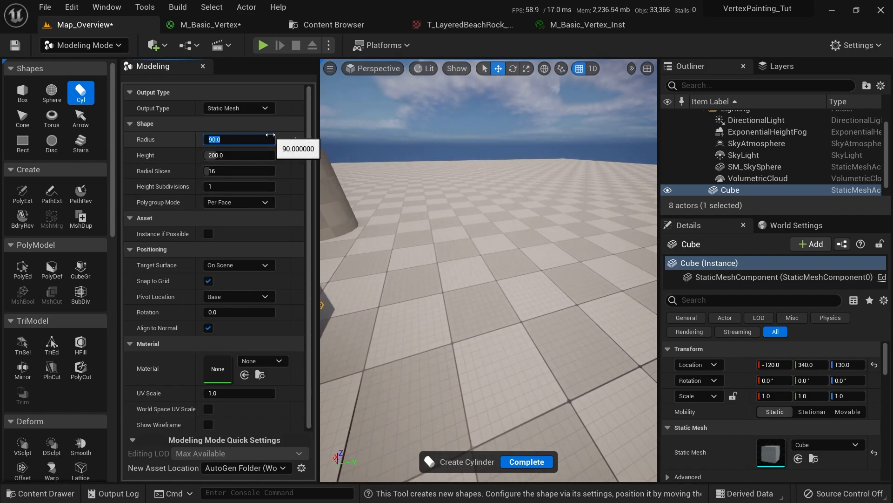
right_click_drag(526, 296, 516, 251)
key("alt+3")
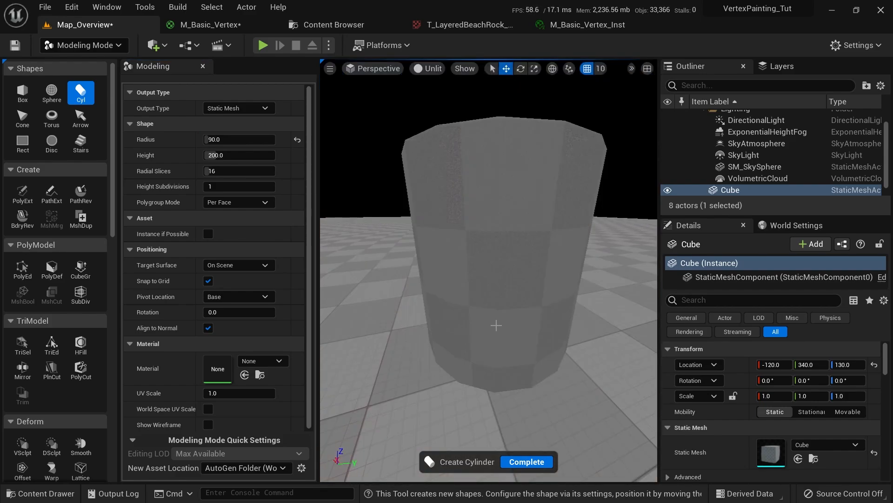
key("alt+2")
key("alt+4")
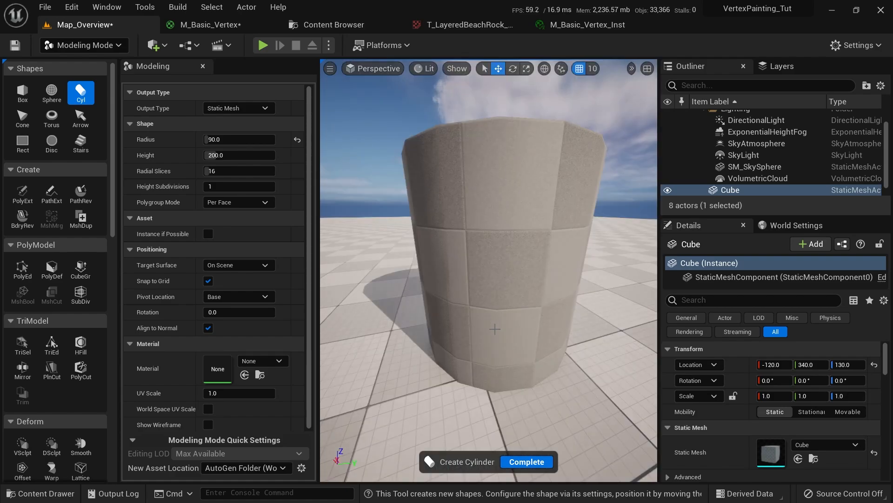
left_click(257, 185)
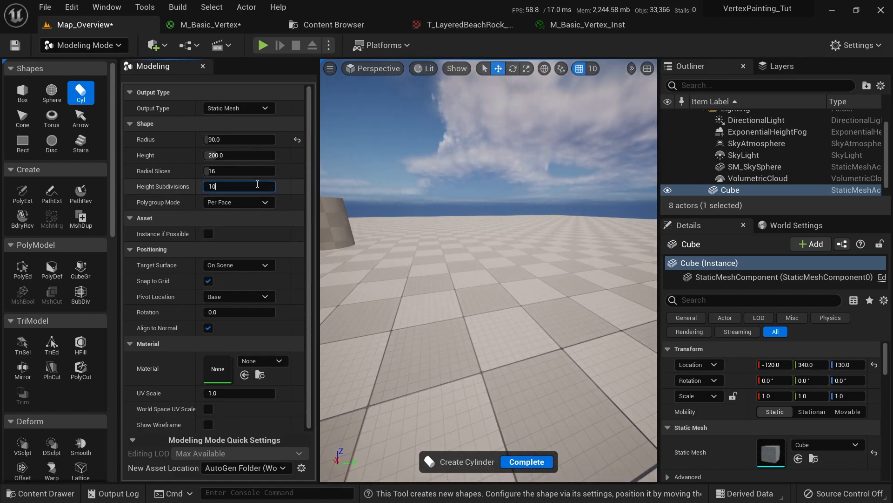
key("alt+3")
key("alt+2")
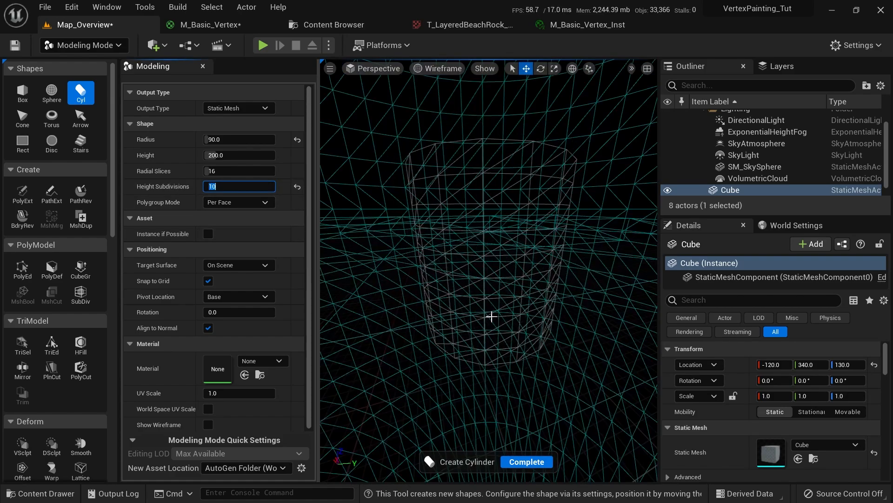
key("alt+4")
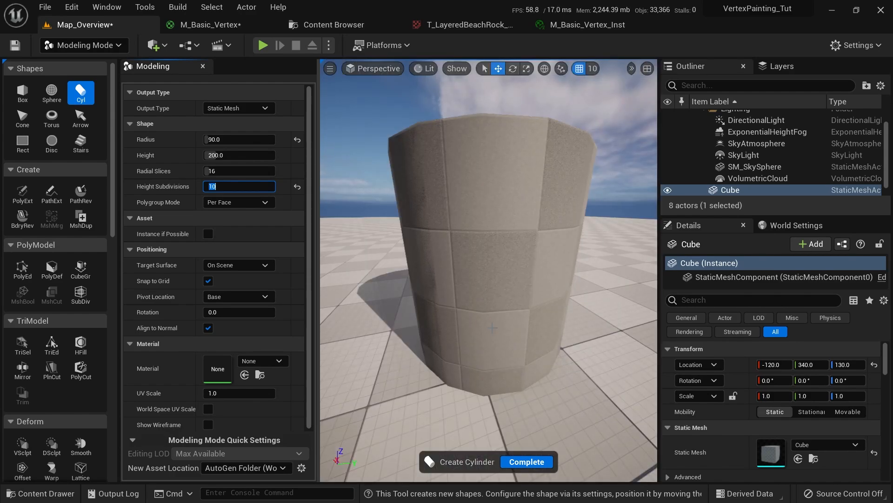
mouse_move(500, 300)
right_mouse_down()
mouse_move(526, 288)
mouse_move(499, 300)
right_mouse_up()
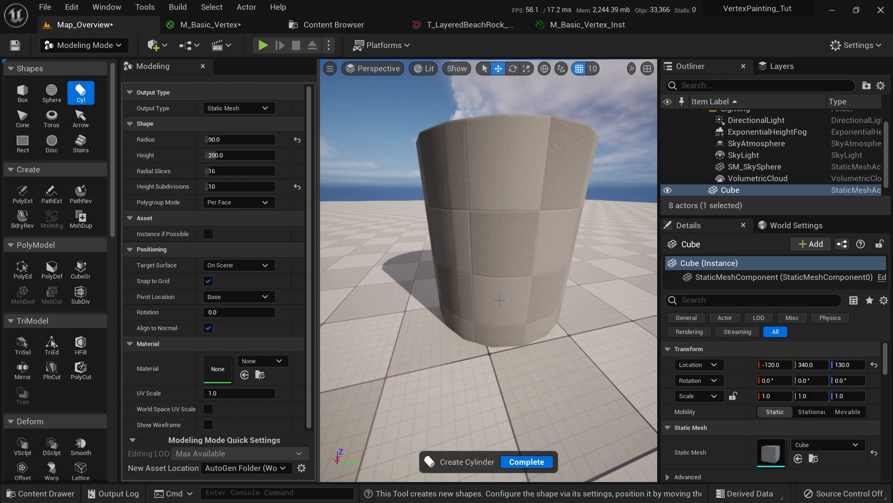
left_click(499, 300)
left_click(515, 462)
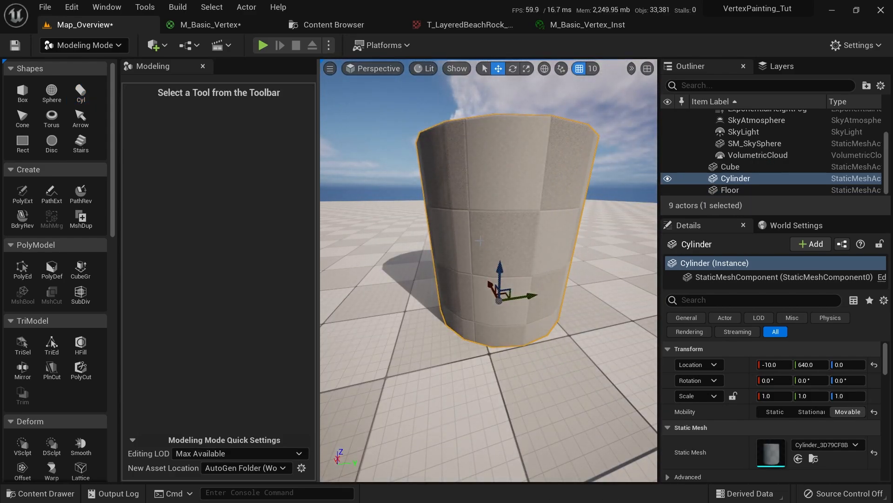
Drag M_Basic_Vertex_Inst from the Content Drawer onto the cylinder to give it a sandy surface
key("ctrl+space")
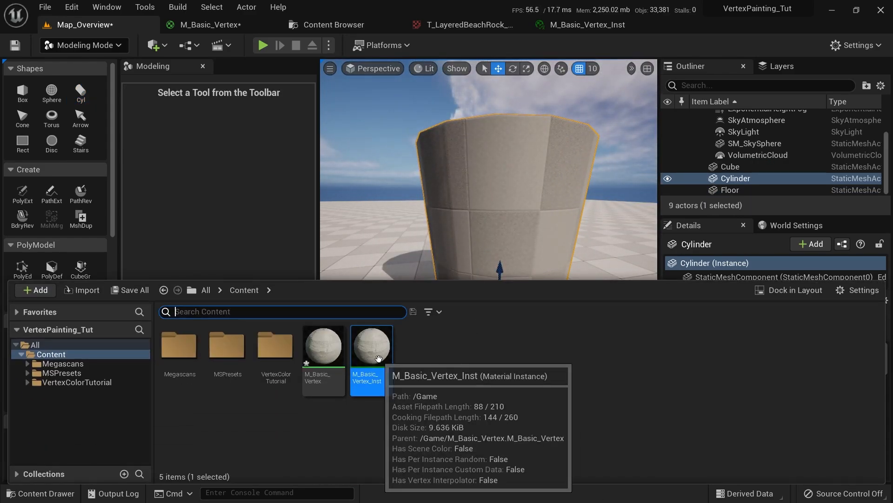
left_click_drag(368, 359, 505, 172)
mouse_move(507, 193)
right_mouse_down()
mouse_move(523, 170)
mouse_move(514, 179)
right_mouse_up()
key("w")
right_click_drag(508, 212, 359, 295)
Leave Modeling Mode for Select Mode
key("shift+1")
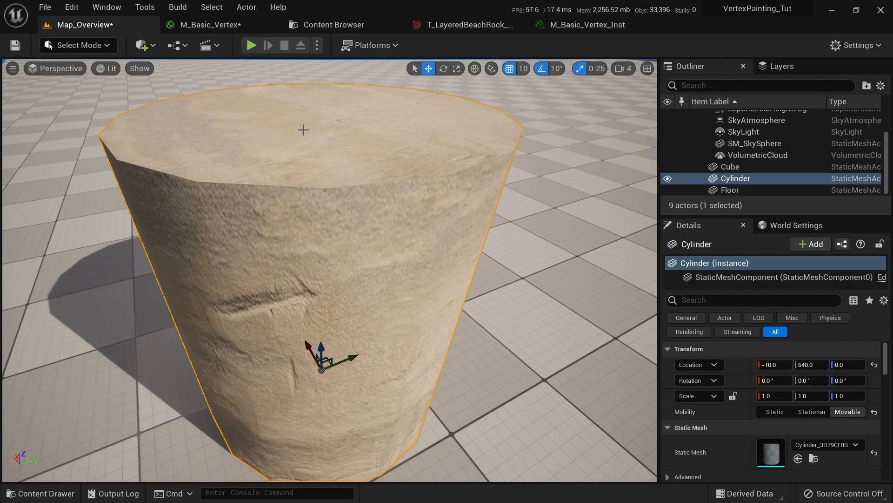
scroll(250, 181, "down", 3)
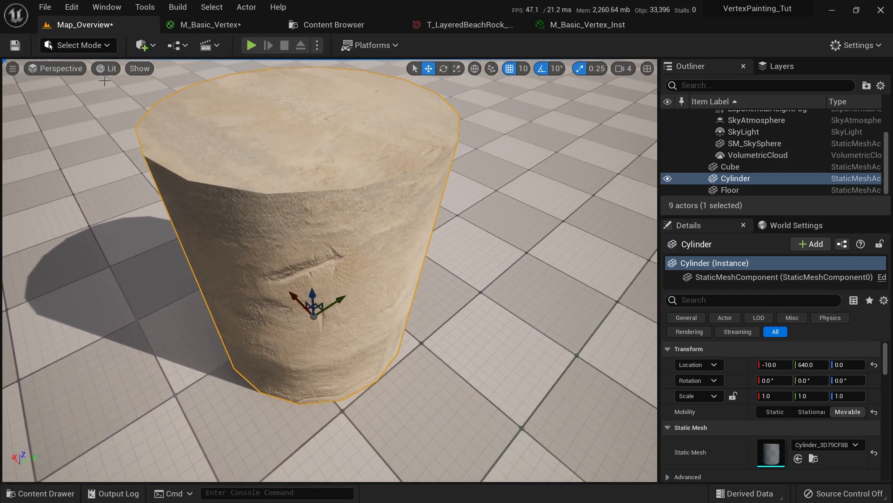
left_click(106, 46)
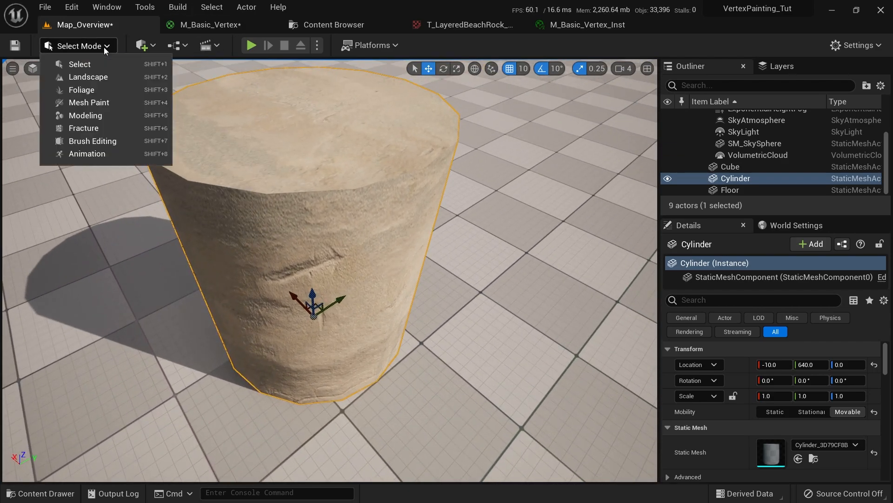
Enter Mesh Paint with the Paint tool and fill the whole cylinder black to reveal rock
left_click(103, 103)
mouse_move(414, 211)
right_mouse_down()
mouse_move(414, 186)
mouse_move(414, 210)
right_mouse_up()
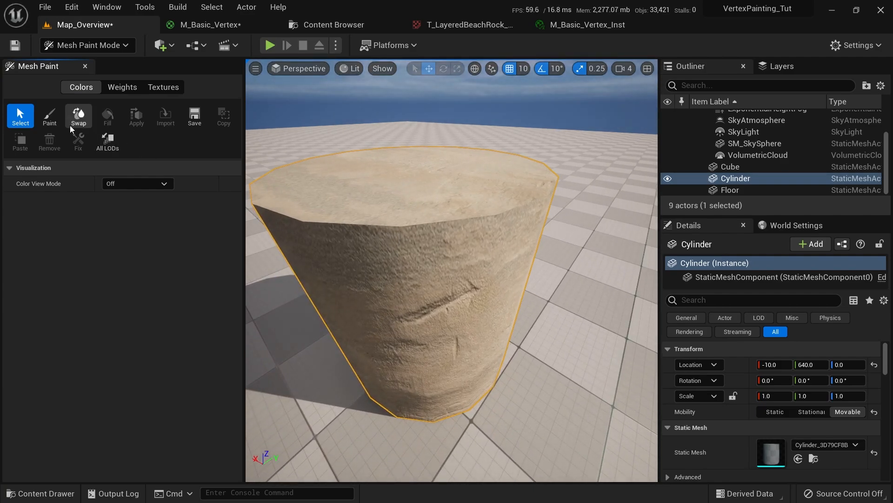
left_click(49, 117)
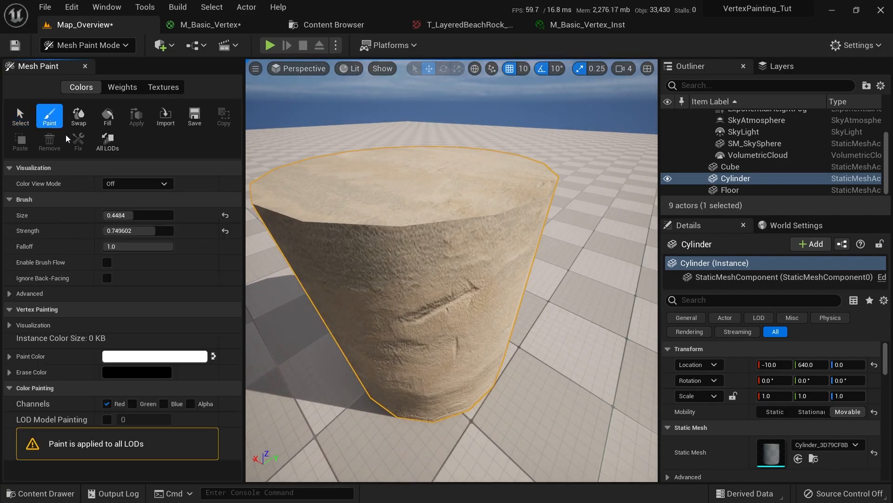
left_click(213, 356)
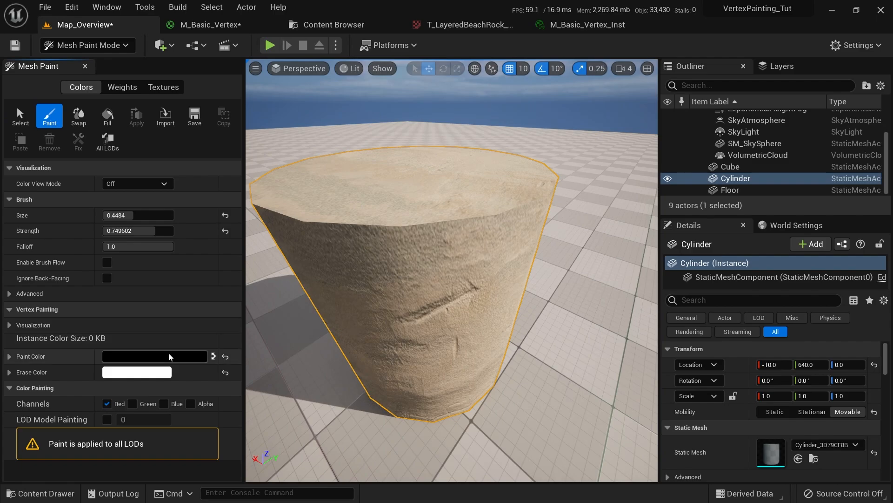
left_click(115, 117)
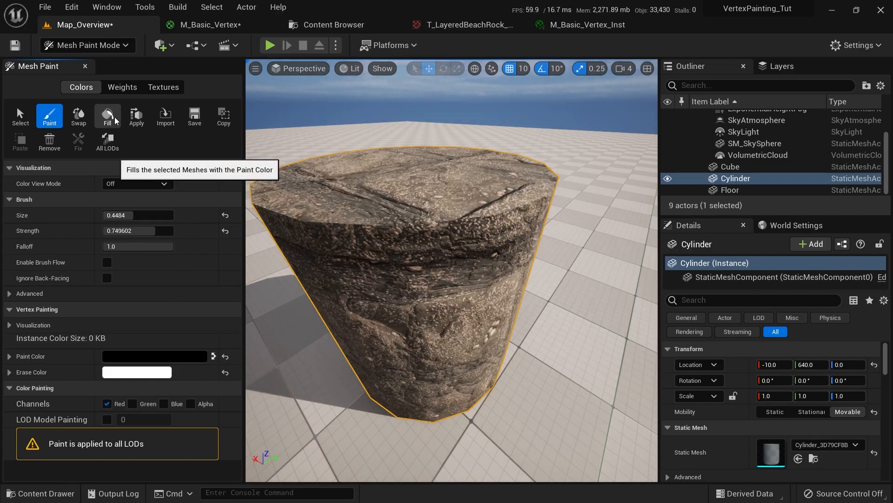
Switch the paint colour to white and brush sand patches onto two sides of the cylinder
mouse_move(445, 282)
right_mouse_down()
mouse_move(443, 150)
mouse_move(440, 195)
right_mouse_up()
mouse_move(321, 107)
right_mouse_down()
mouse_move(395, 100)
mouse_move(434, 319)
right_mouse_up()
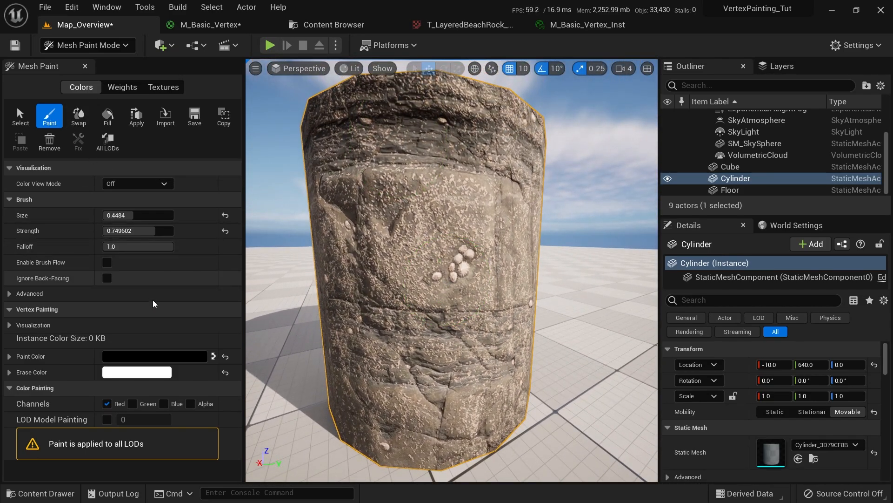
left_click(215, 356)
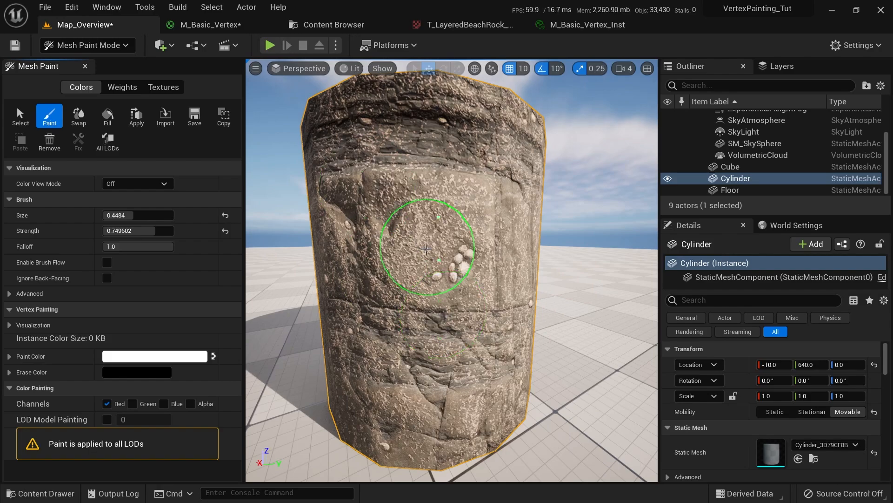
mouse_move(426, 249)
right_mouse_down()
mouse_move(418, 279)
mouse_move(356, 314)
right_mouse_up()
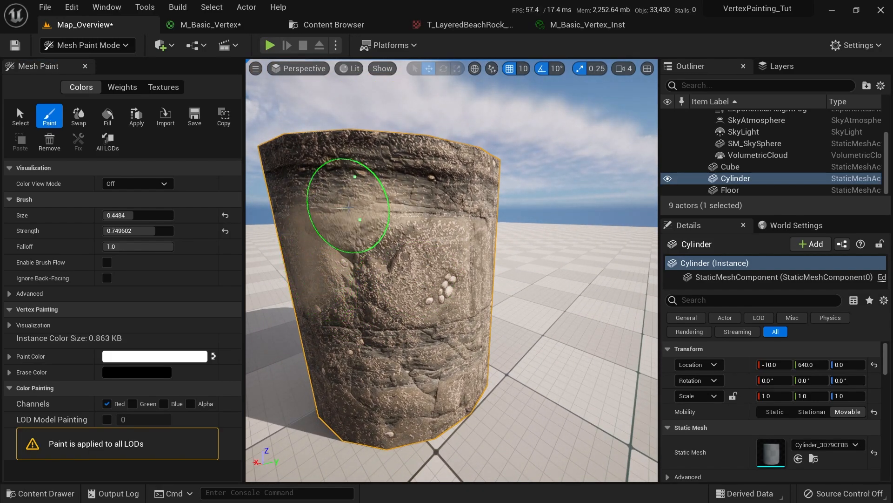
scroll(466, 150, "up", 5)
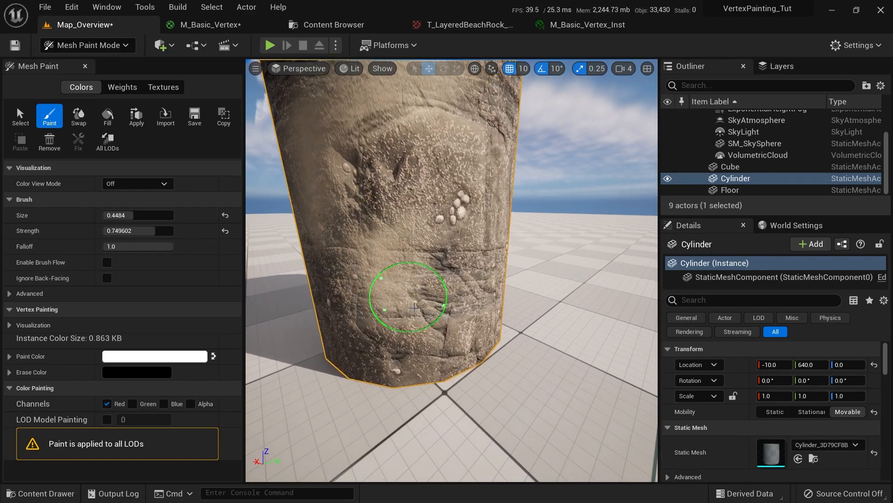
scroll(444, 278, "down", 4)
right_click_drag(485, 321, 411, 308)
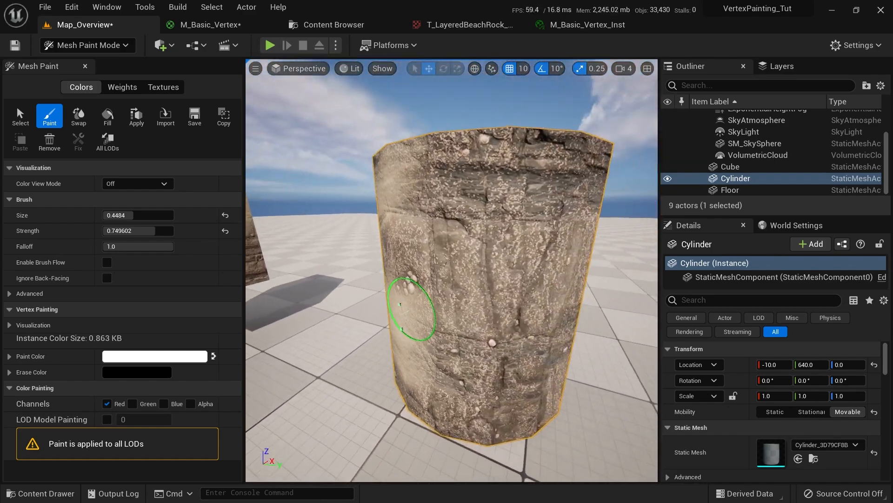
mouse_move(515, 207)
right_mouse_down()
mouse_move(455, 219)
mouse_move(499, 190)
mouse_move(516, 310)
right_mouse_up()
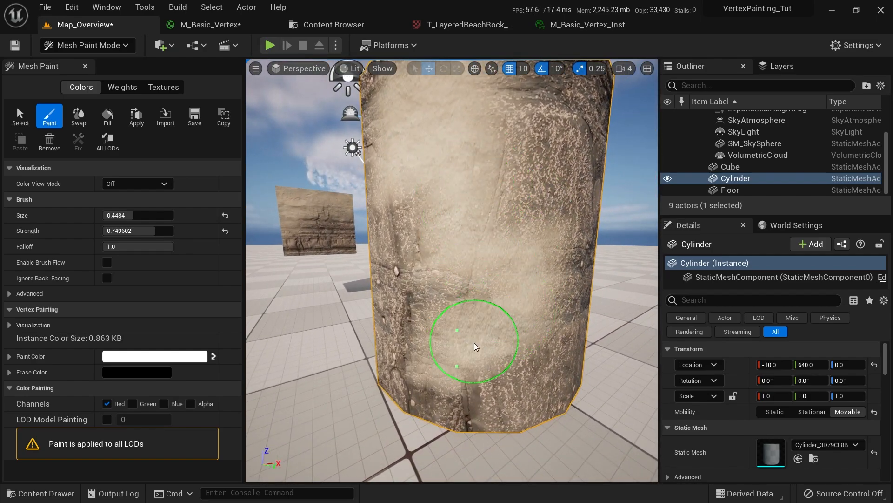
Paint sand over another dark rock side, then return to Select Mode
mouse_move(465, 241)
right_mouse_down()
mouse_move(470, 280)
mouse_move(496, 288)
mouse_move(459, 301)
mouse_move(393, 97)
mouse_move(452, 191)
mouse_move(459, 270)
mouse_move(409, 345)
right_mouse_up()
scroll(486, 195, "up", 1)
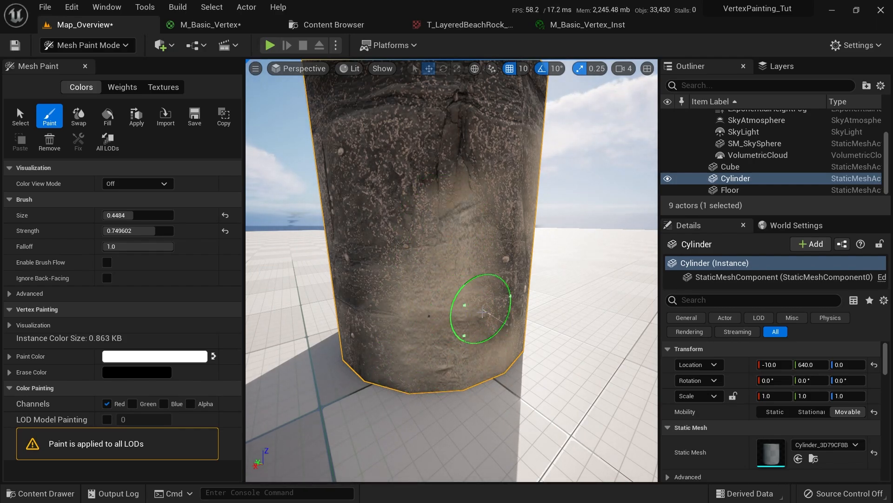
right_click_drag(482, 312, 558, 391)
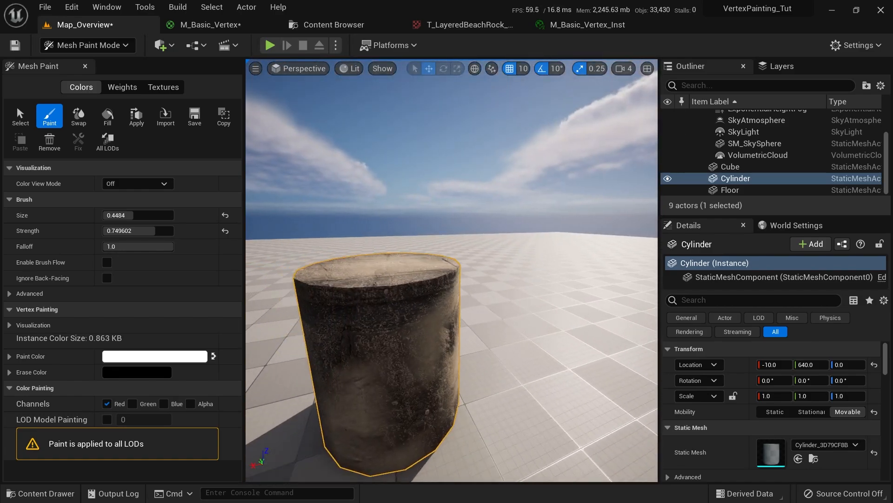
right_click_drag(451, 261, 444, 283)
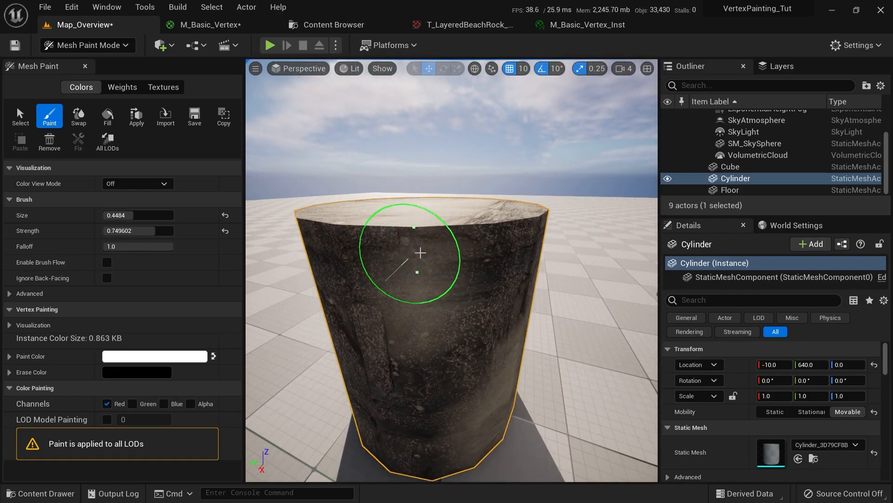
right_click_drag(438, 223, 399, 258)
mouse_move(521, 264)
right_mouse_down()
mouse_move(482, 110)
mouse_move(473, 154)
mouse_move(492, 155)
mouse_move(561, 226)
mouse_move(376, 237)
mouse_move(357, 232)
mouse_move(349, 210)
mouse_move(409, 192)
mouse_move(484, 191)
mouse_move(432, 192)
mouse_move(378, 244)
mouse_move(465, 83)
mouse_move(442, 179)
mouse_move(443, 313)
mouse_move(448, 246)
mouse_move(419, 112)
mouse_move(467, 257)
mouse_move(504, 263)
right_mouse_up()
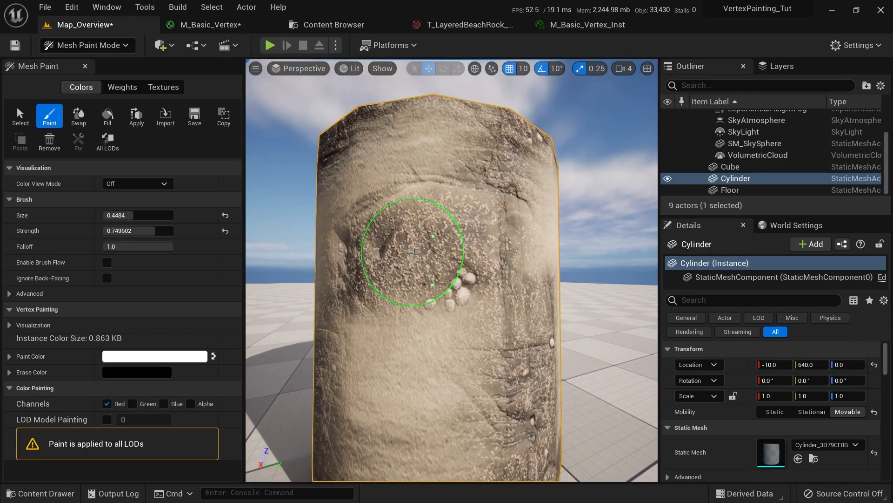
key("shift+1")
scroll(326, 269, "down", 3)
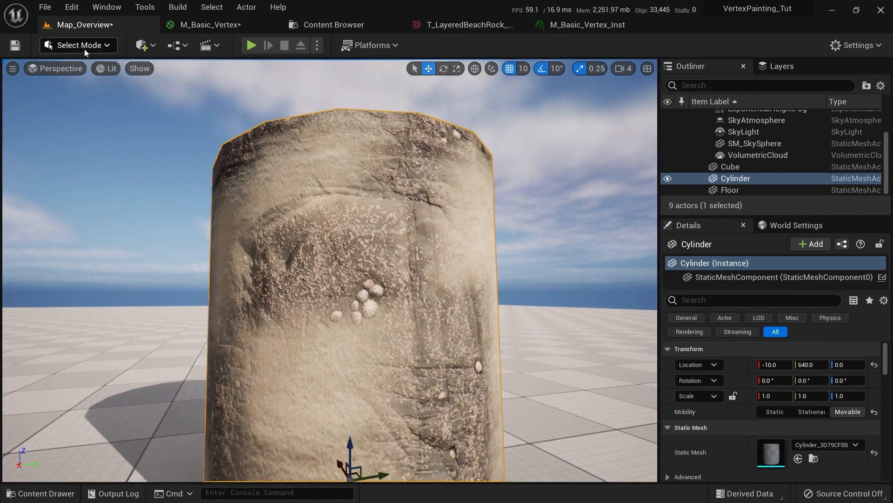
Switch to Modeling Mode and start the UV Layout tool on the cylinder
left_click(85, 46)
left_click(87, 119)
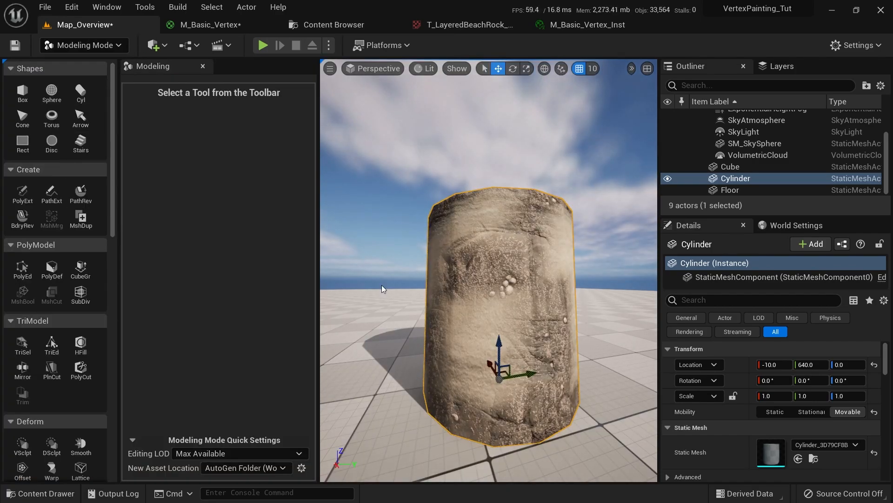
scroll(382, 288, "up", 3)
scroll(97, 307, "down", 10)
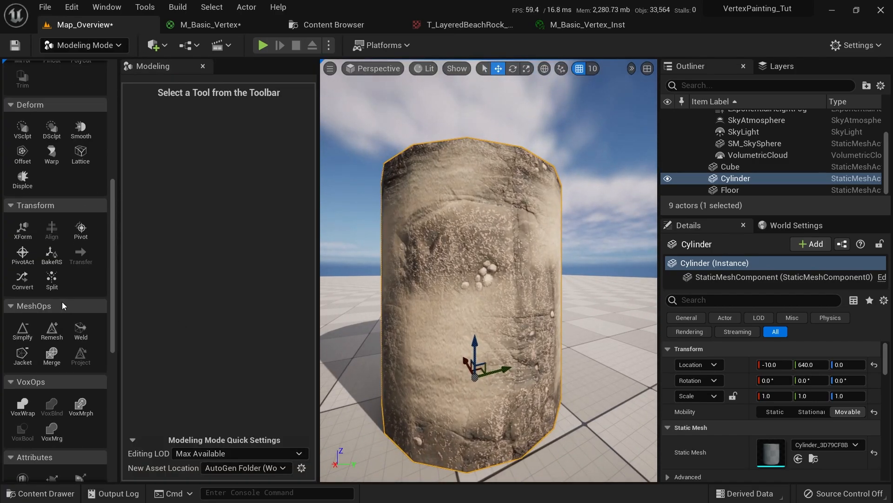
scroll(68, 259, "down", 8)
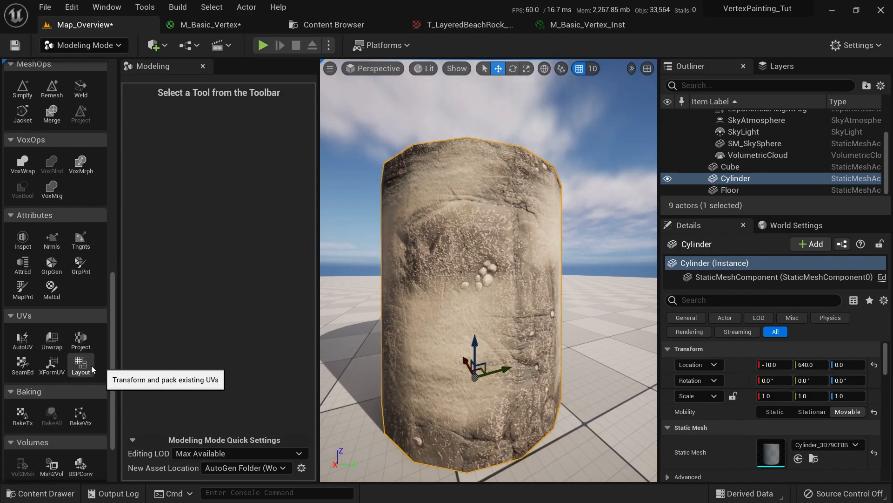
left_click(80, 365)
Set Layout Type to Transform with scale 4.0 and accept the new UV layout
left_click(236, 139)
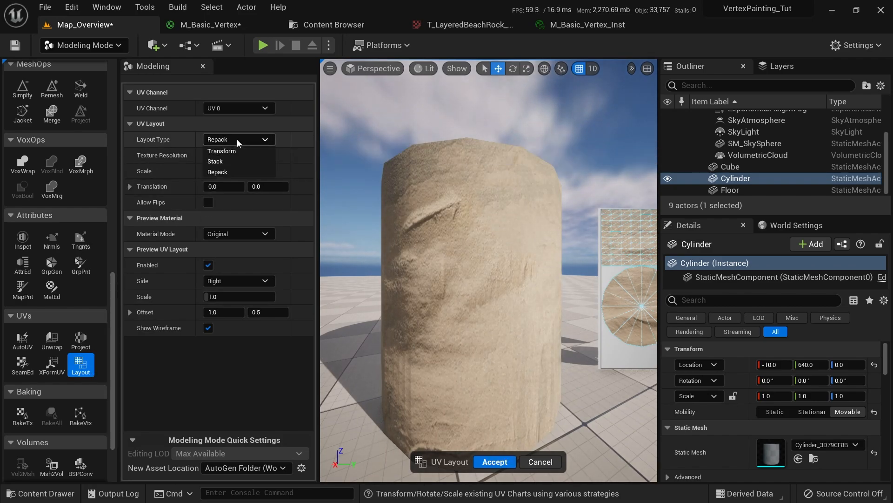
left_click(232, 152)
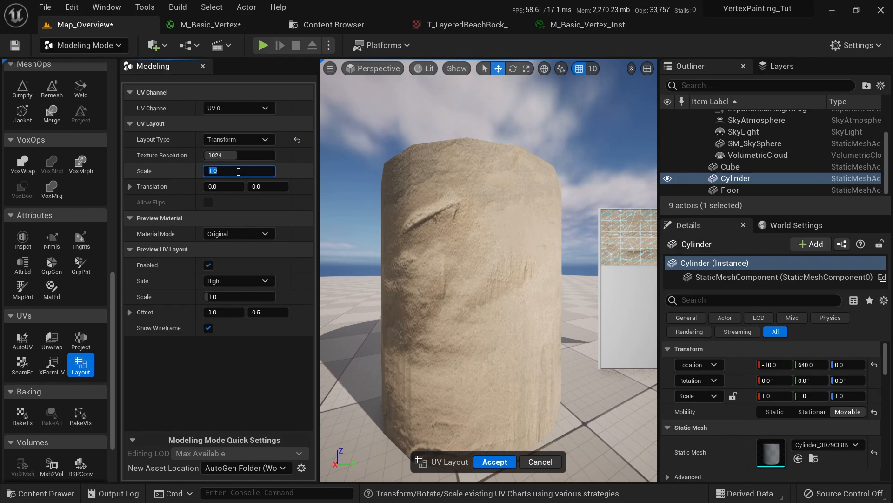
type("3")
key("Return")
type("4")
key("Return")
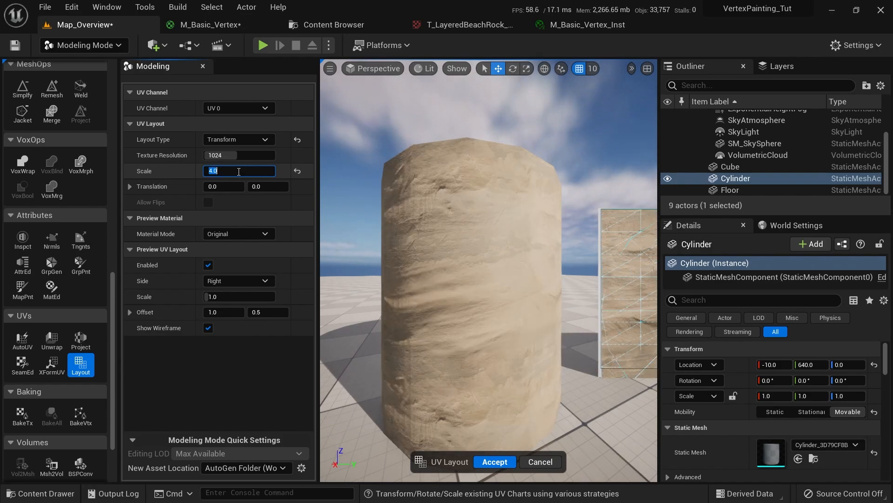
left_click(495, 462)
Exit Modeling Mode back to Select Mode
scroll(475, 335, "up", 10)
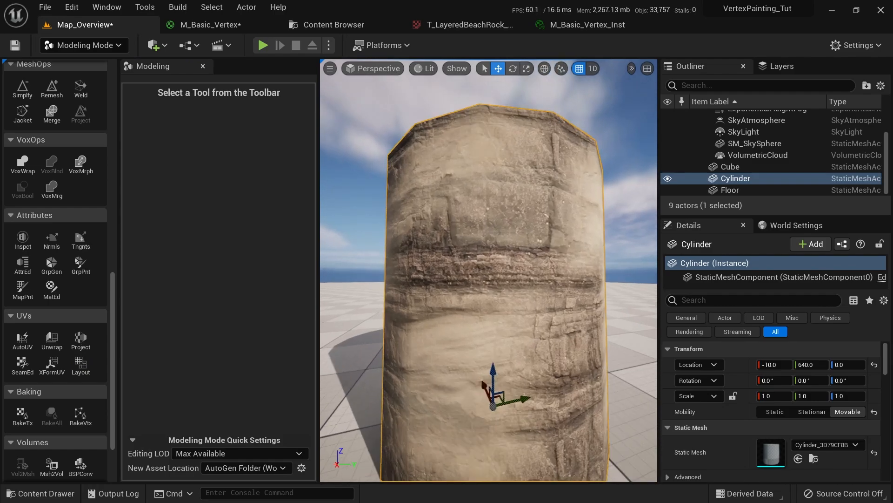
scroll(489, 270, "down", 10)
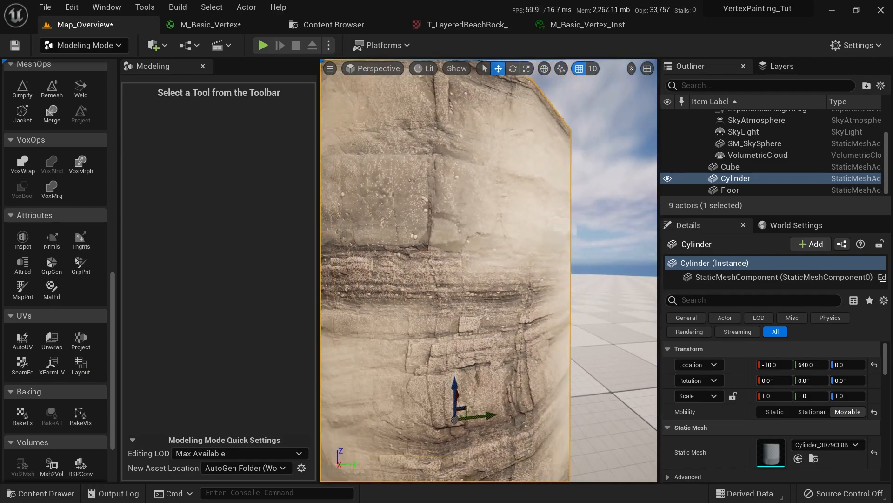
scroll(488, 270, "down", 3)
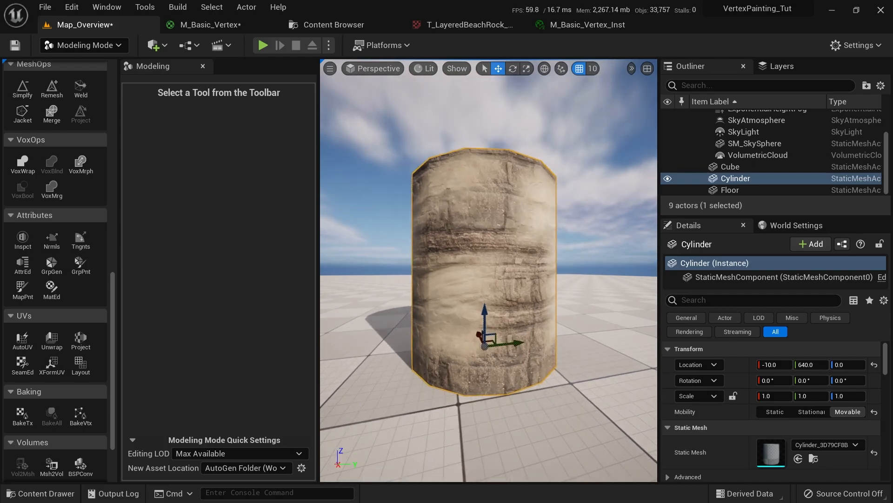
scroll(489, 270, "up", 8)
key("shift+1")
left_click(77, 45)
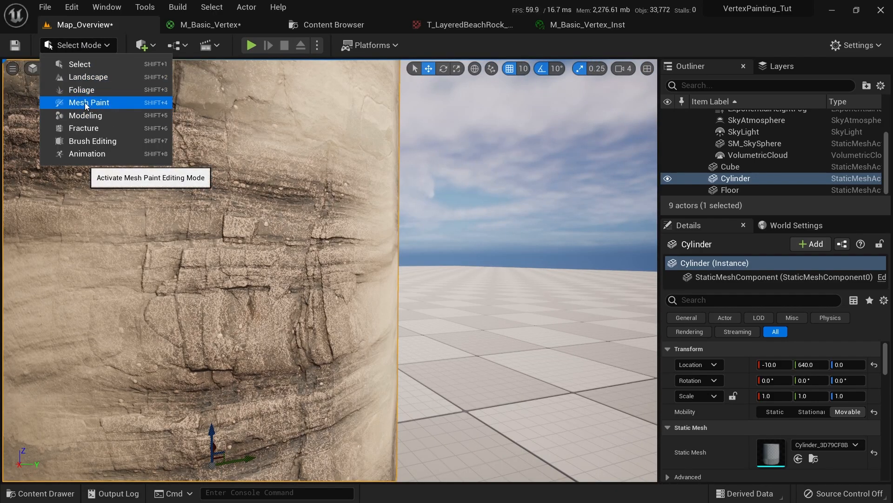
Switch to Mesh Paint with the vertex-colour Paint brush active and orbit around the cylinder
left_click(86, 105)
left_click(49, 117)
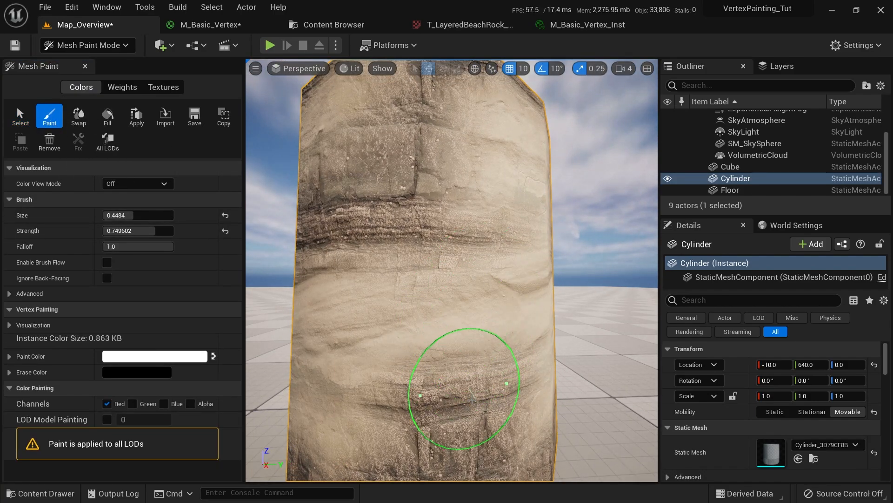
scroll(434, 376, "down", 10)
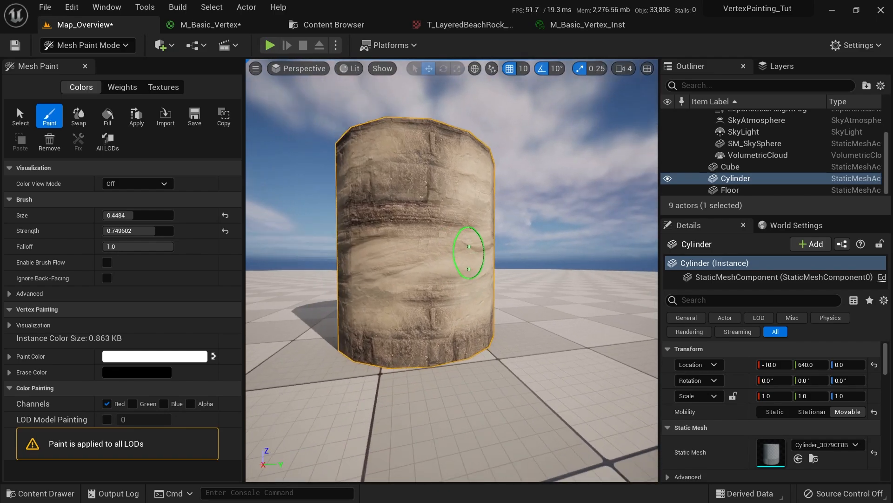
mouse_move(468, 252)
right_mouse_down()
mouse_move(326, 260)
mouse_move(471, 319)
mouse_move(489, 367)
mouse_move(533, 303)
mouse_move(451, 295)
mouse_move(495, 371)
mouse_move(475, 383)
mouse_move(441, 340)
mouse_move(378, 369)
mouse_move(417, 251)
right_mouse_up()
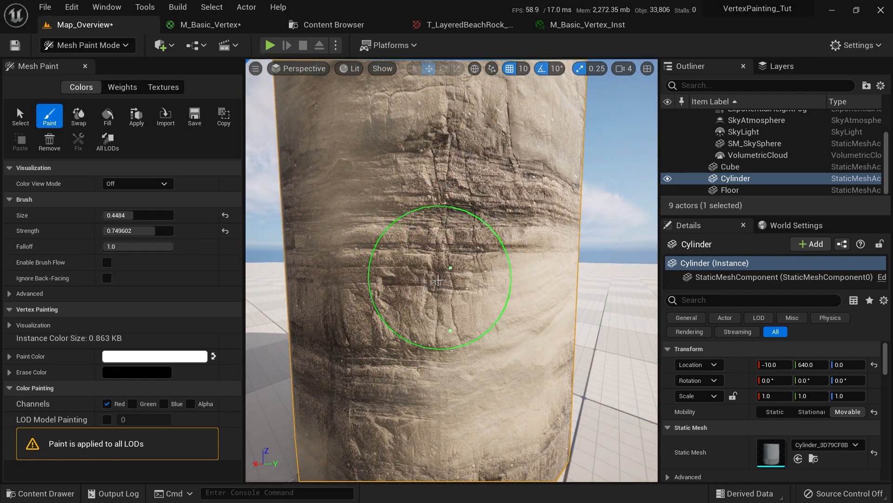
mouse_move(439, 280)
right_mouse_down()
mouse_move(391, 274)
mouse_move(456, 265)
right_mouse_up()
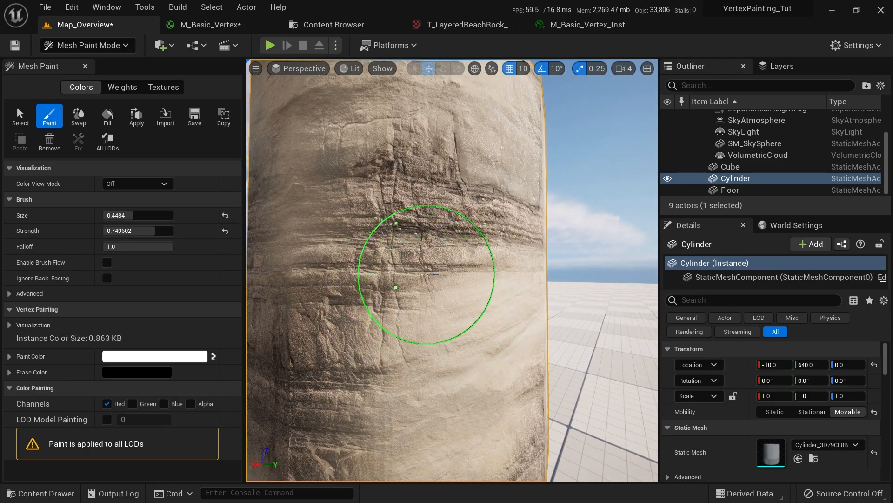
Set Color View Mode to RGB Channels, then Red Channel, to inspect the cylinder
left_click(149, 183)
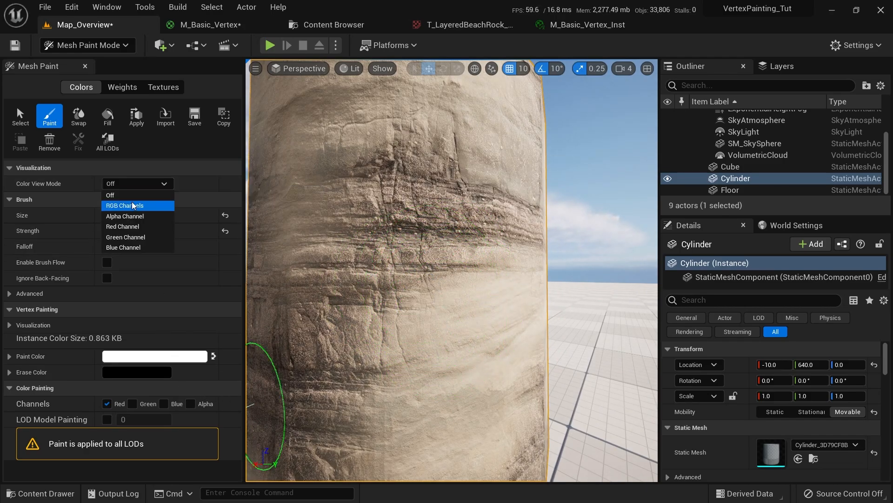
left_click(133, 206)
left_click(131, 184)
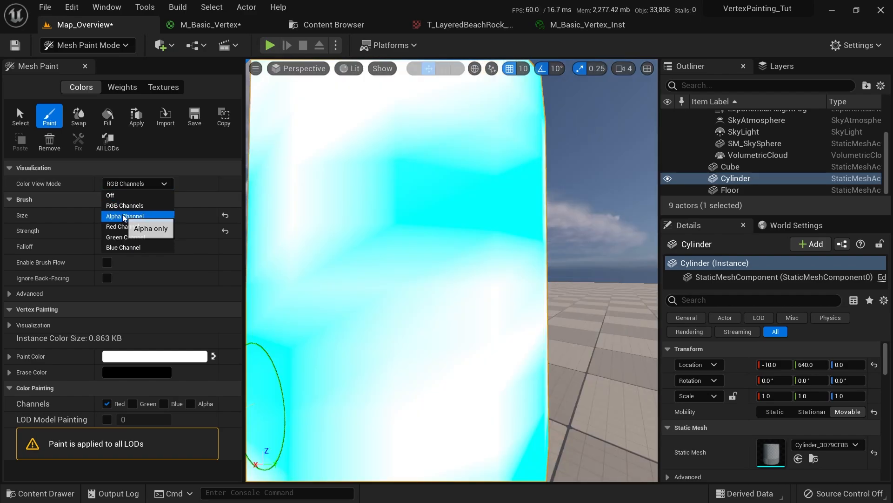
left_click(127, 230)
mouse_move(369, 279)
right_mouse_down()
mouse_move(422, 279)
mouse_move(372, 269)
right_mouse_up()
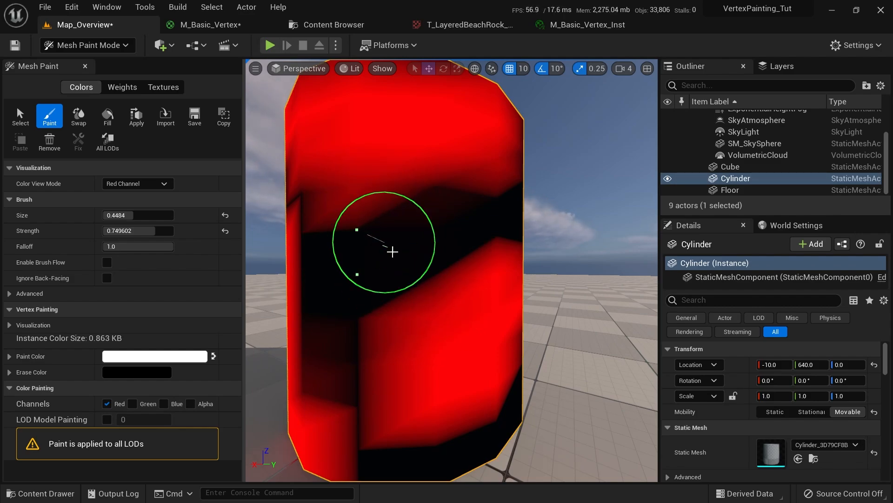
Lower the paint brush Strength to 0.231201
mouse_move(146, 229)
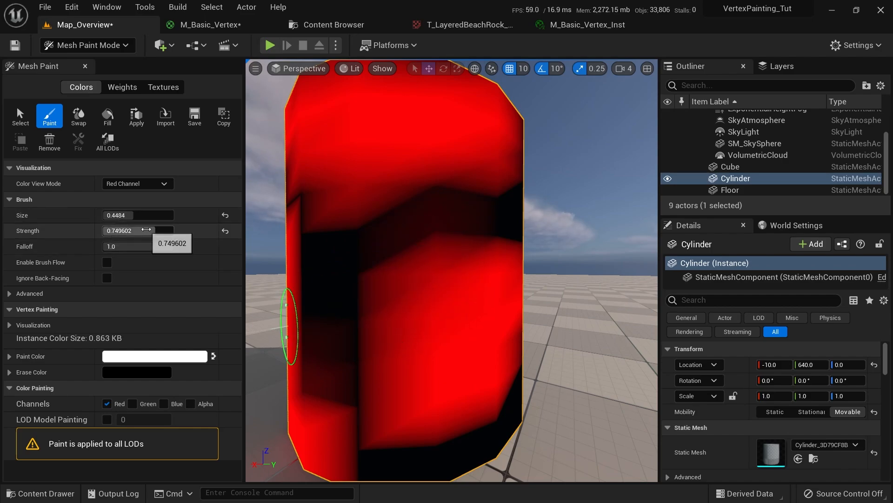
left_click_drag(146, 230, 140, 230)
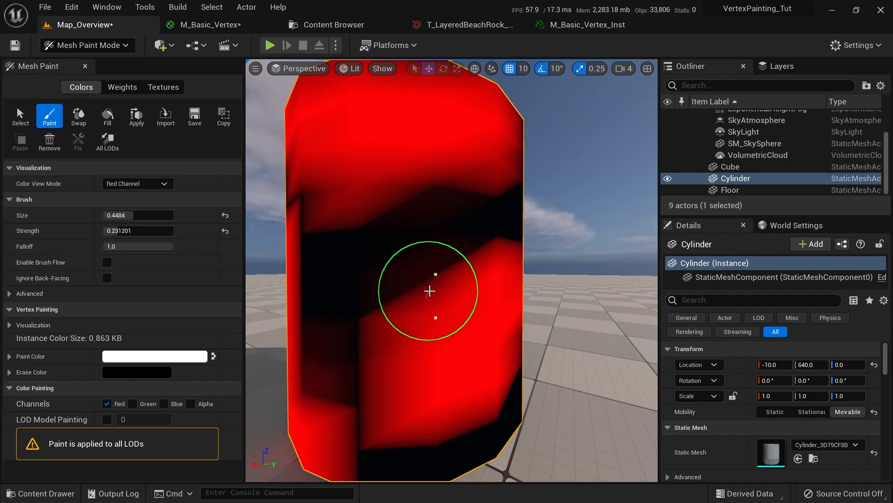
scroll(430, 290, "up", 10)
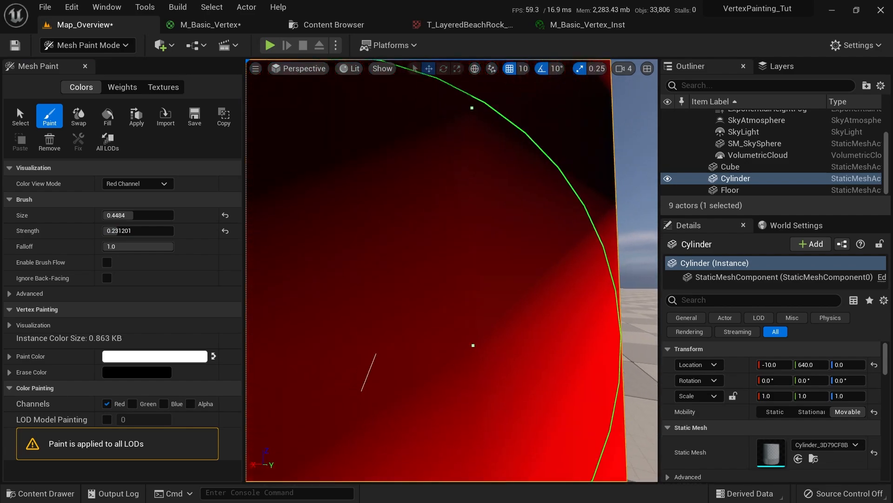
scroll(429, 279, "down", 5)
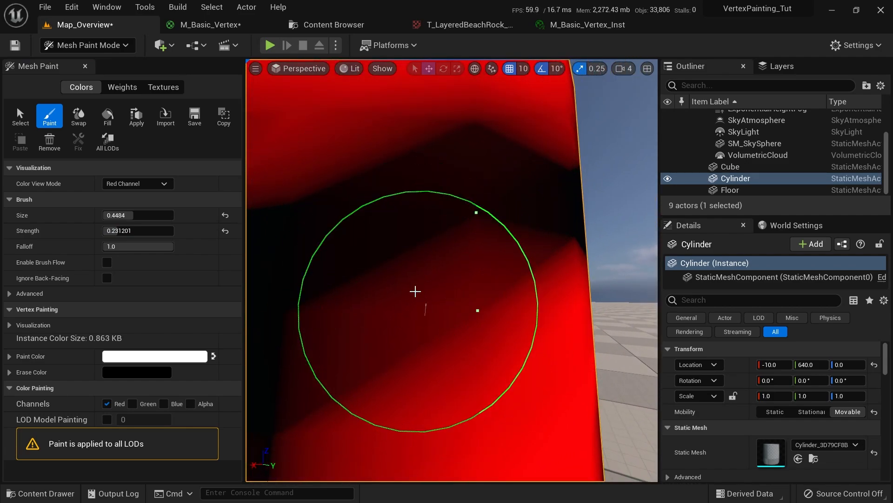
mouse_move(428, 281)
right_mouse_down()
mouse_move(339, 249)
mouse_move(339, 269)
mouse_move(379, 100)
right_mouse_up()
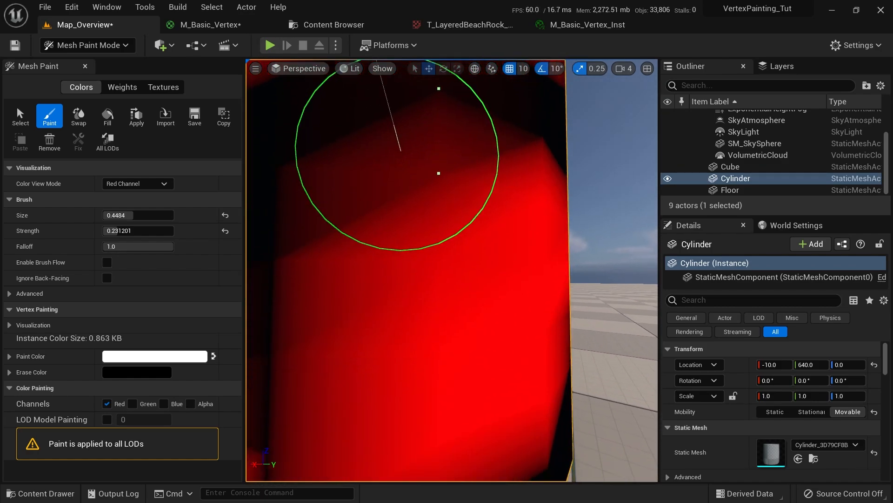
left_click(130, 183)
Turn Color View Mode off, exit Mesh Paint, frame the cylinder, and open M_Basic_Vertex_Inst
left_click(131, 196)
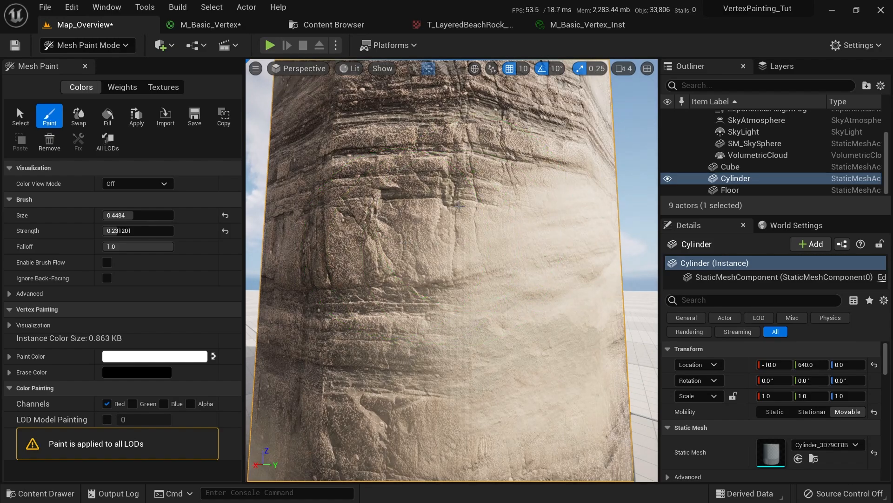
mouse_move(443, 202)
right_mouse_down()
mouse_move(518, 216)
mouse_move(442, 383)
mouse_move(454, 339)
mouse_move(450, 177)
right_mouse_up()
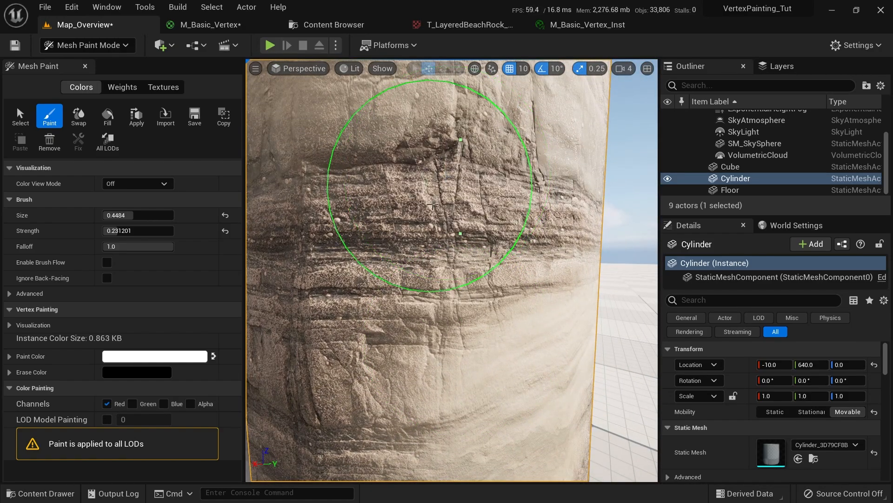
mouse_move(437, 286)
right_mouse_down()
mouse_move(323, 176)
mouse_move(385, 210)
mouse_move(495, 319)
mouse_move(526, 268)
mouse_move(469, 190)
mouse_move(479, 149)
mouse_move(381, 103)
mouse_move(312, 306)
right_mouse_up()
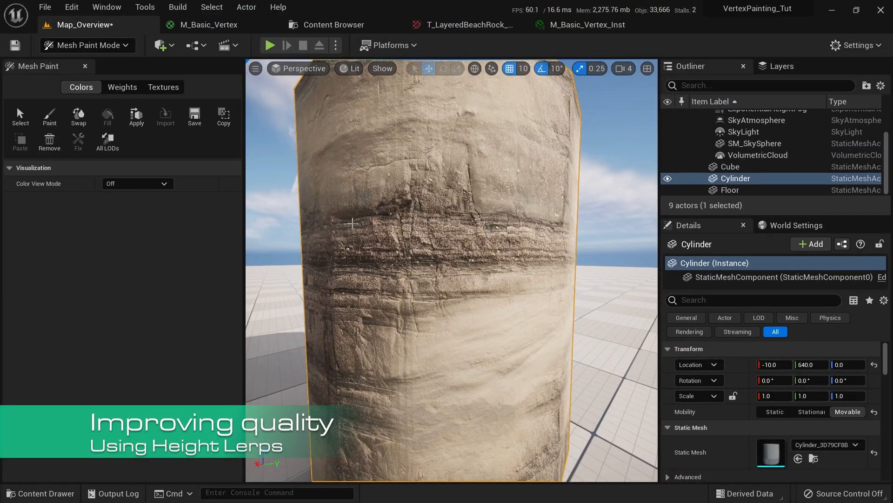
key("shift+1")
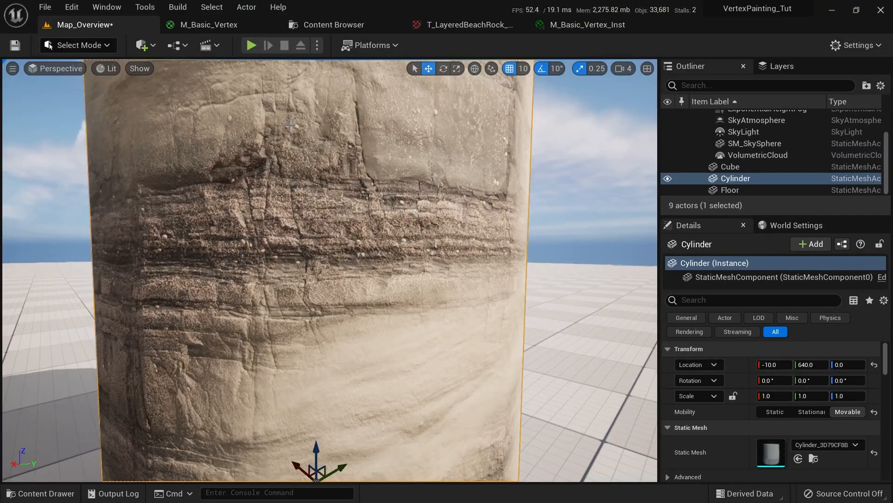
key("f")
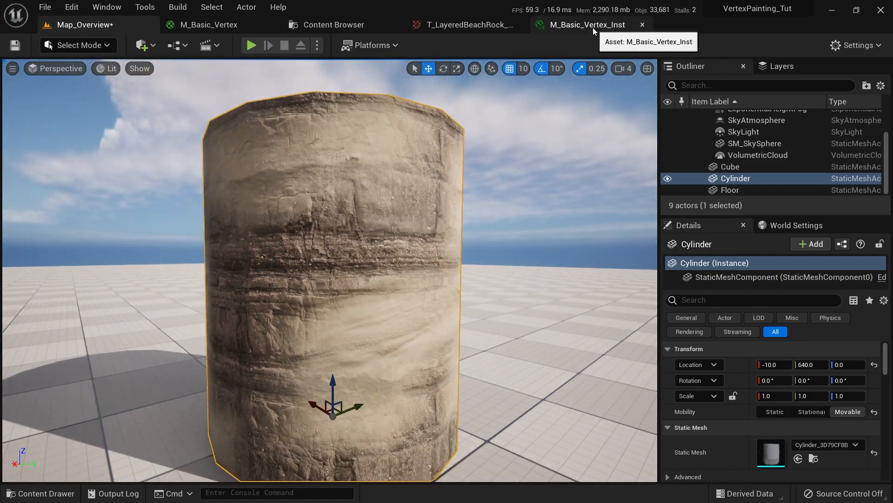
left_click(586, 26)
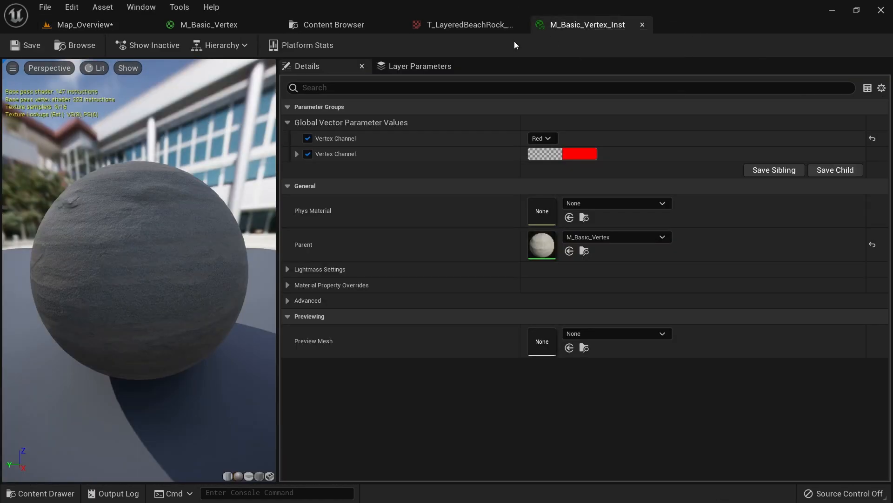
In M_Basic_Vertex, move Vertex Color and Vertex Channel down-left and MatLayerBlend_Standard slightly right
left_click(203, 24)
right_click_drag(403, 184, 542, 210)
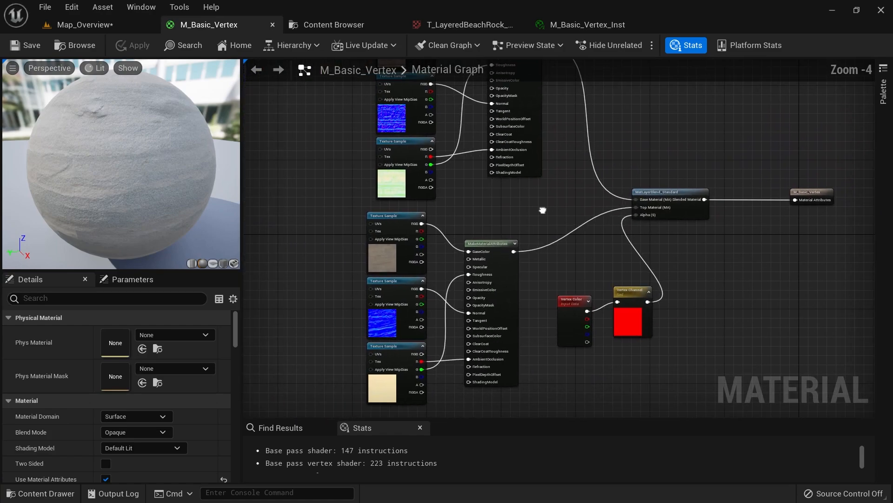
scroll(655, 253, "up", 4)
right_click_drag(655, 252, 623, 167)
left_click_drag(578, 213, 479, 321)
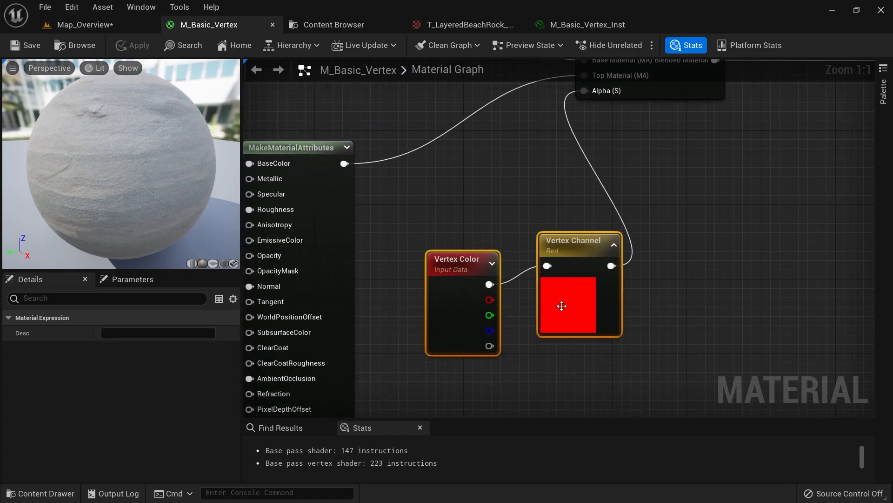
left_click_drag(578, 264, 560, 300)
right_click_drag(560, 300, 521, 366)
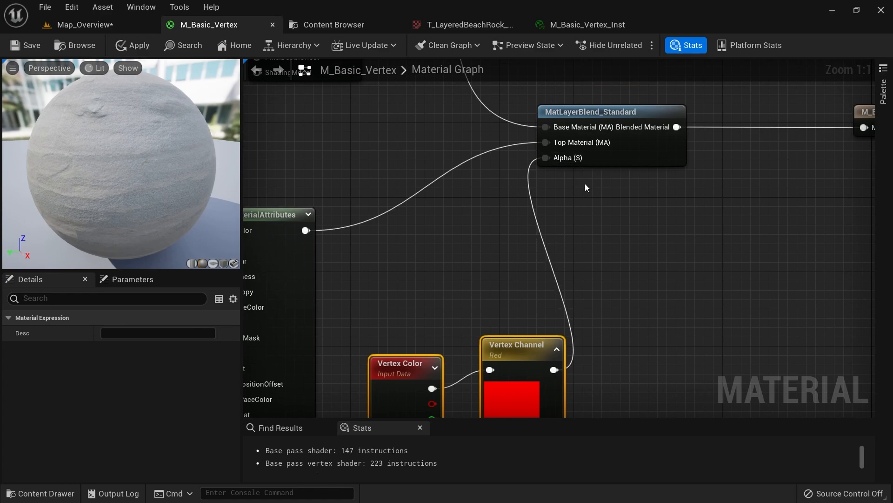
right_click_drag(585, 184, 576, 223)
left_click_drag(600, 173, 619, 173)
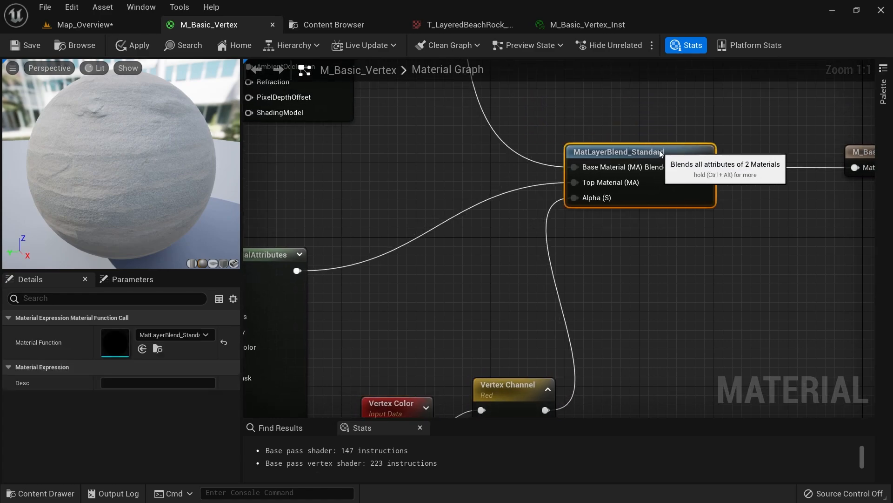
left_click(628, 218)
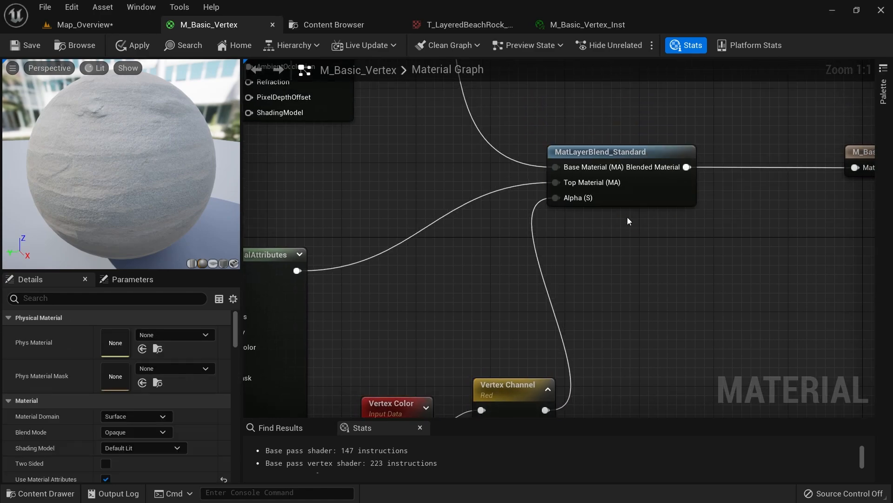
Add a HeightLerp node to the M_Basic_Vertex graph via a 'heig' search
right_click(604, 233)
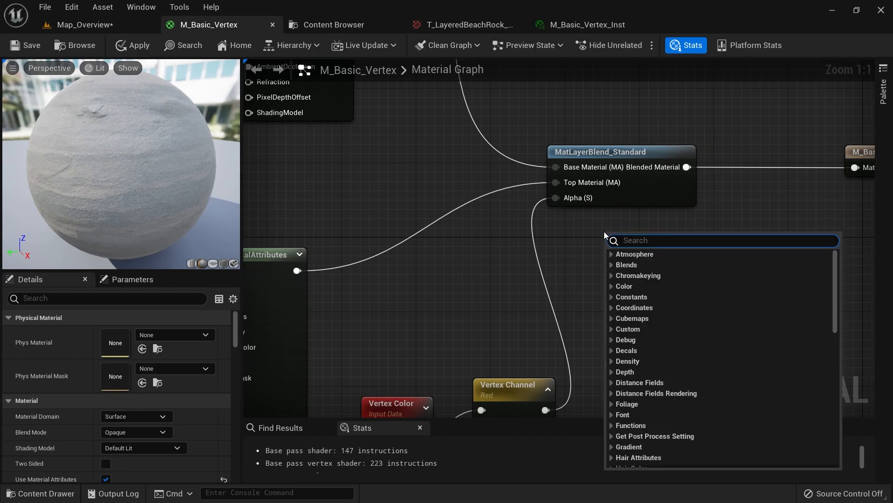
type("height")
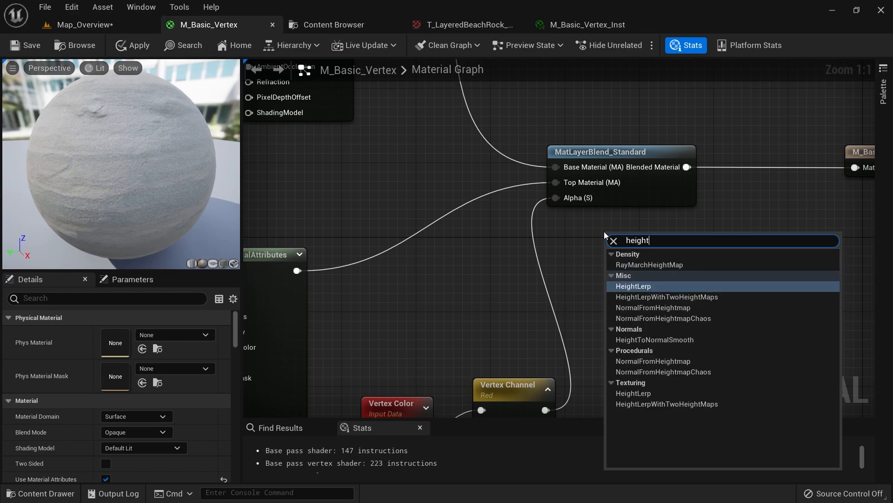
left_click(645, 286)
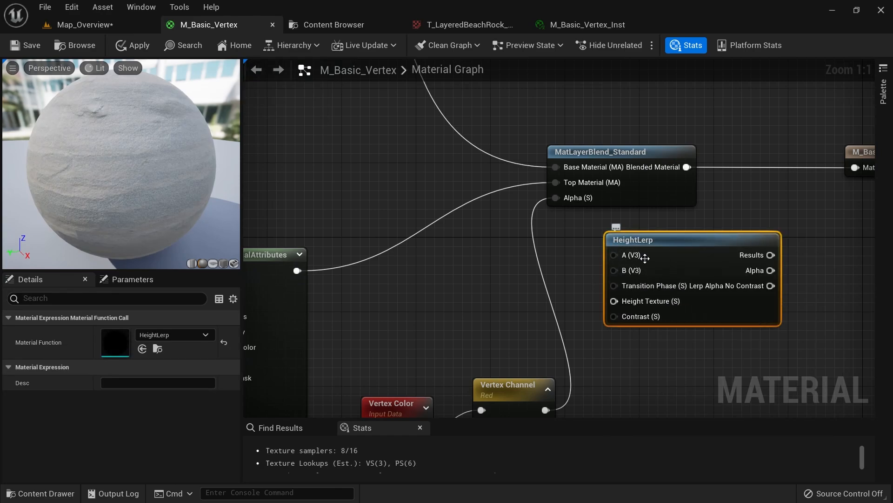
left_click_drag(644, 238, 632, 244)
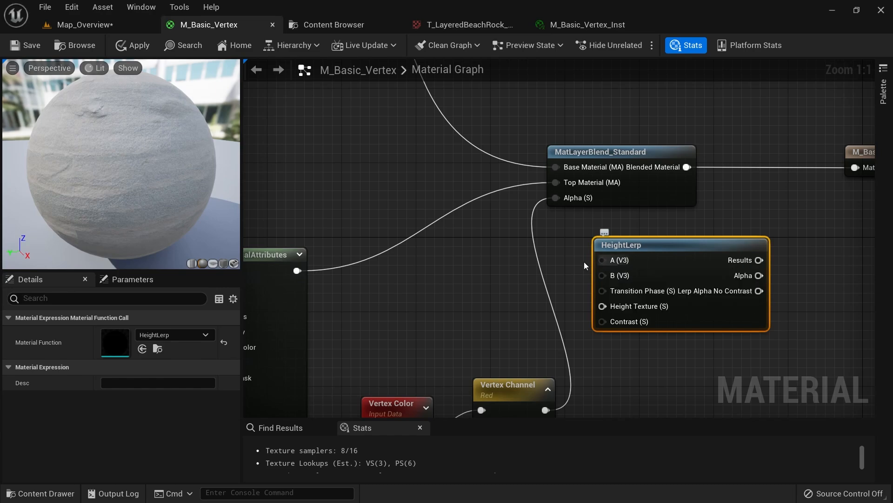
scroll(585, 261, "down", 2)
scroll(562, 315, "up", 2)
Wire the red Vertex Channel output into HeightLerp's Transition Phase input
left_click_drag(713, 287, 771, 255)
left_click(694, 233)
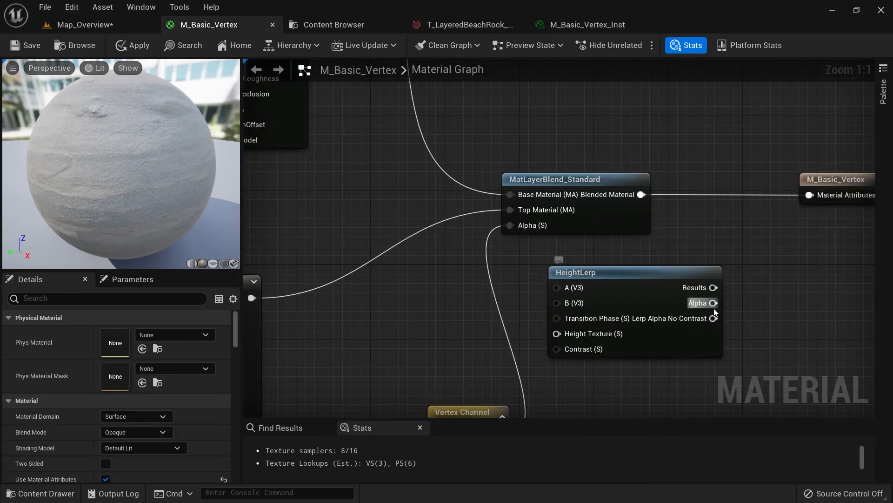
left_click_drag(714, 307, 751, 275)
left_click(642, 256)
right_click_drag(508, 304, 591, 252)
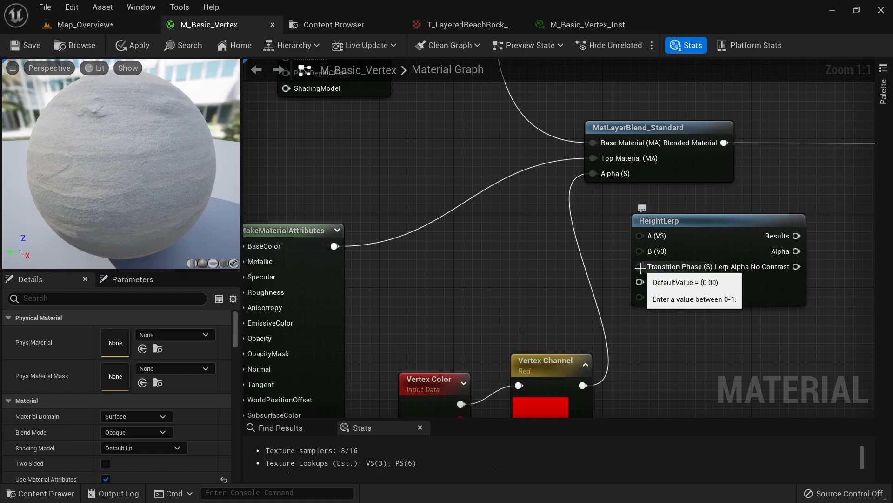
right_click_drag(566, 274, 526, 251)
left_click(649, 208)
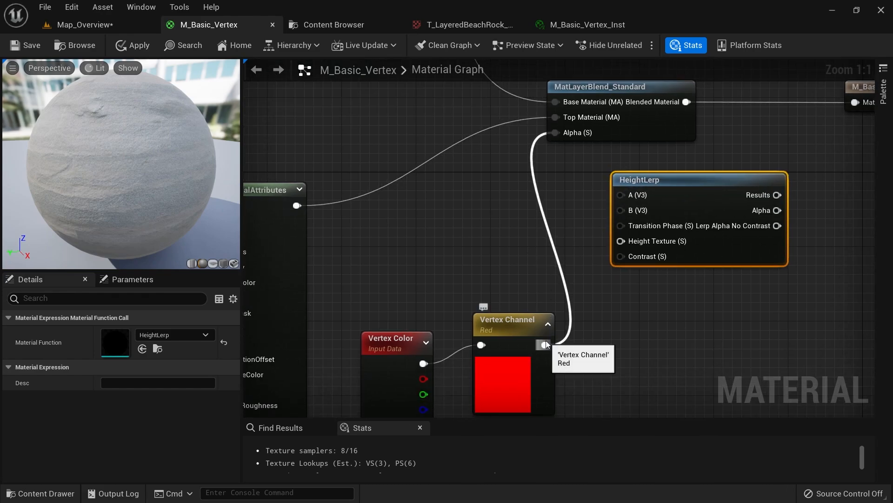
left_click_drag(545, 345, 626, 222)
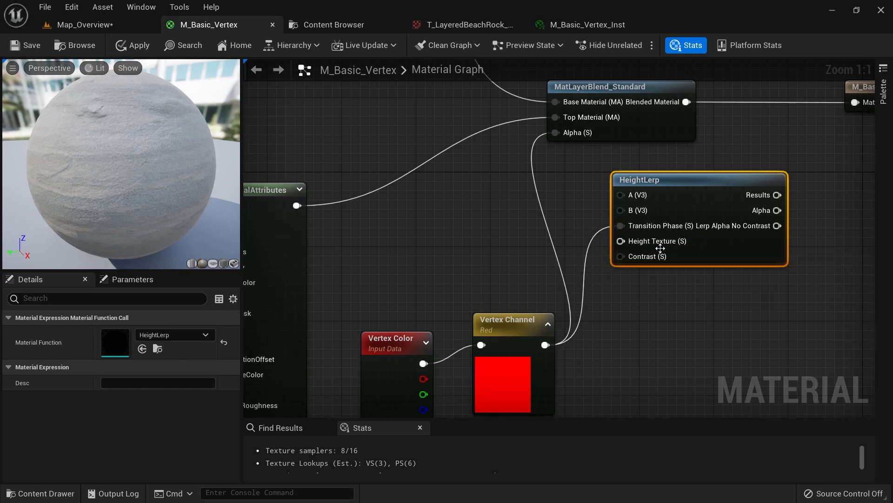
scroll(468, 267, "down", 1)
right_click_drag(468, 266, 556, 312)
right_click_drag(380, 227, 551, 343)
Connect the beach rock masks texture's B channel to HeightLerp's Height Texture (S) input
left_click(375, 258)
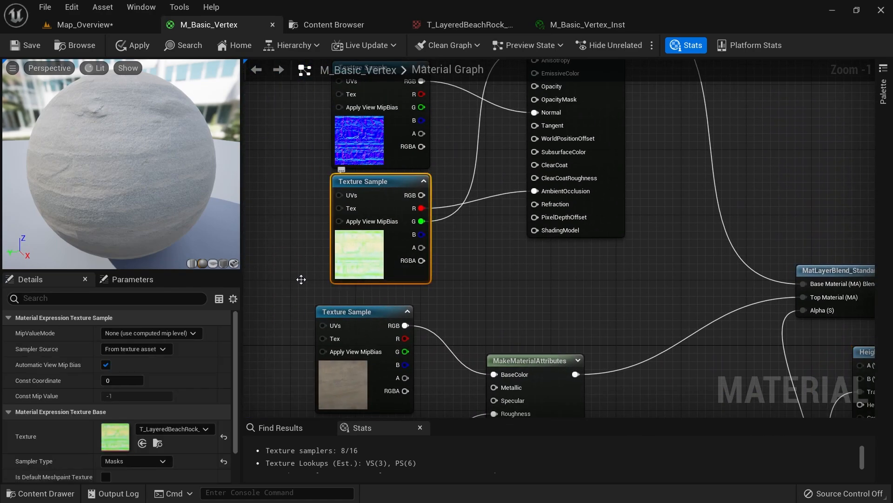
right_click_drag(461, 291, 325, 199)
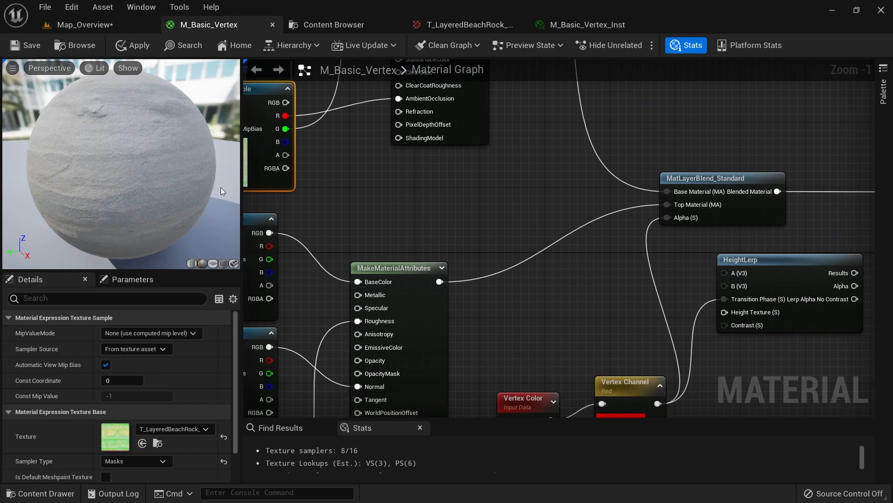
right_click_drag(343, 170, 385, 203)
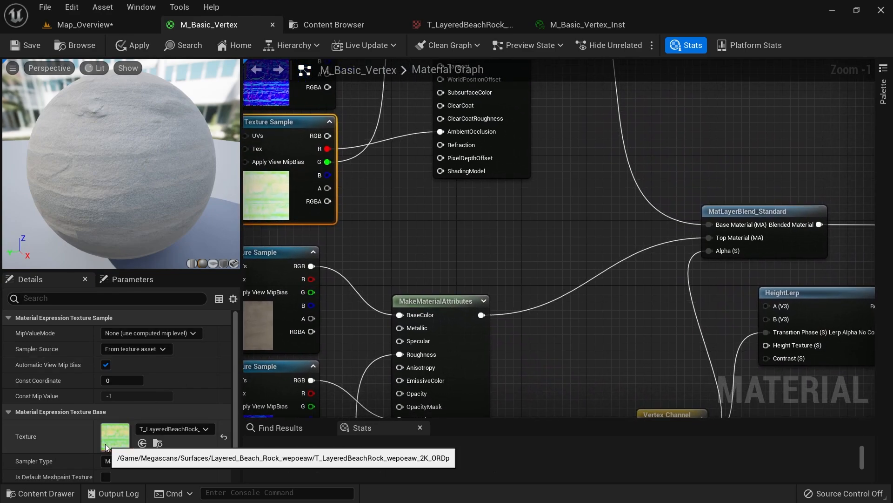
right_click_drag(449, 233, 470, 220)
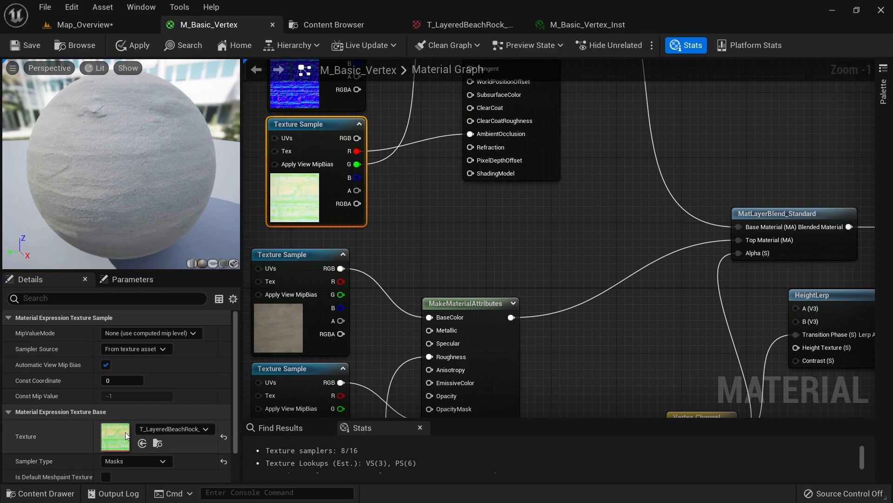
right_click_drag(365, 180, 311, 157)
left_click_drag(305, 155, 744, 322)
right_click_drag(672, 318, 509, 215)
scroll(610, 195, "up", 1)
right_click_drag(422, 219, 470, 278)
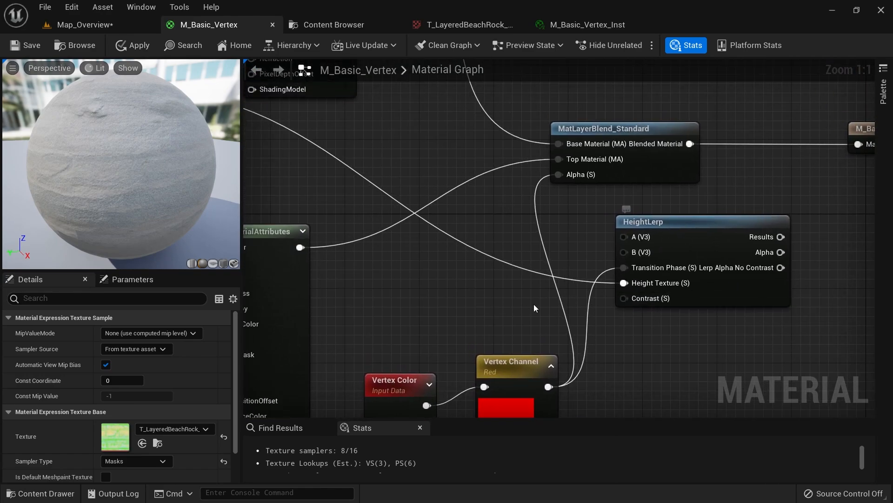
right_click_drag(511, 303, 482, 293)
Add a Constant and convert it into a scalar parameter named 'Vertex Paint Contrast RED'
left_click(428, 261)
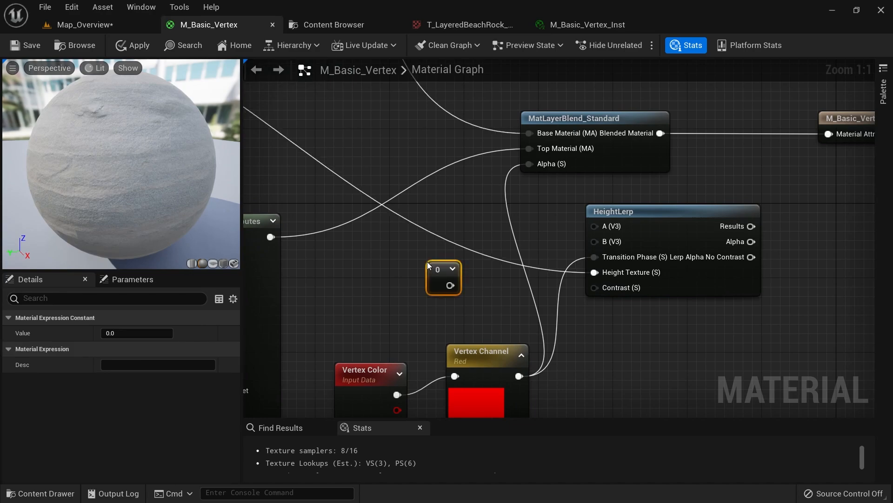
left_click_drag(444, 276, 457, 283)
right_click(457, 283)
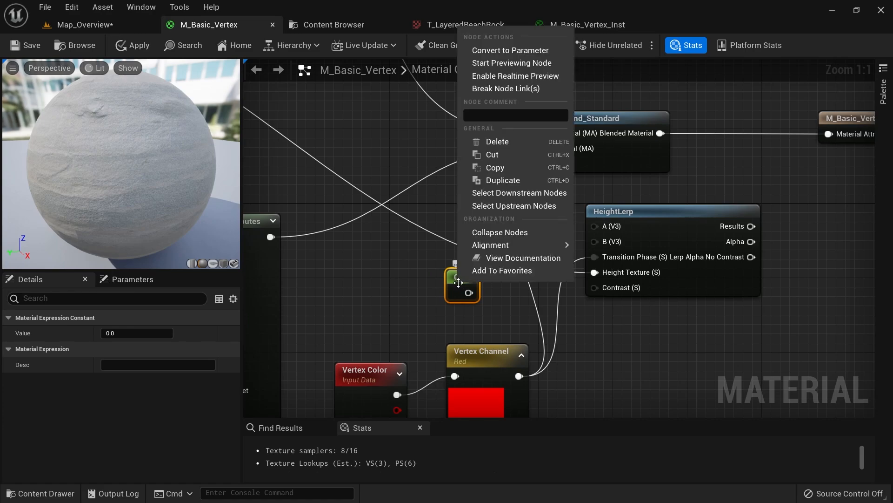
left_click(521, 51)
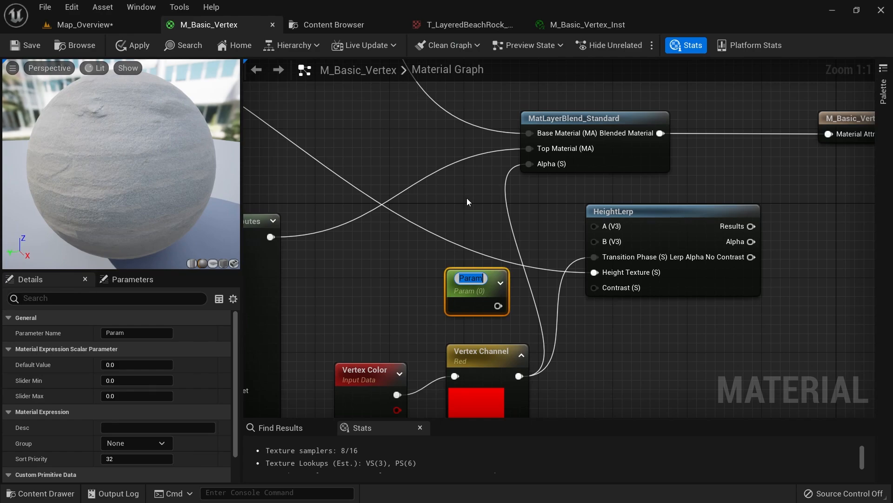
type("Vertex")
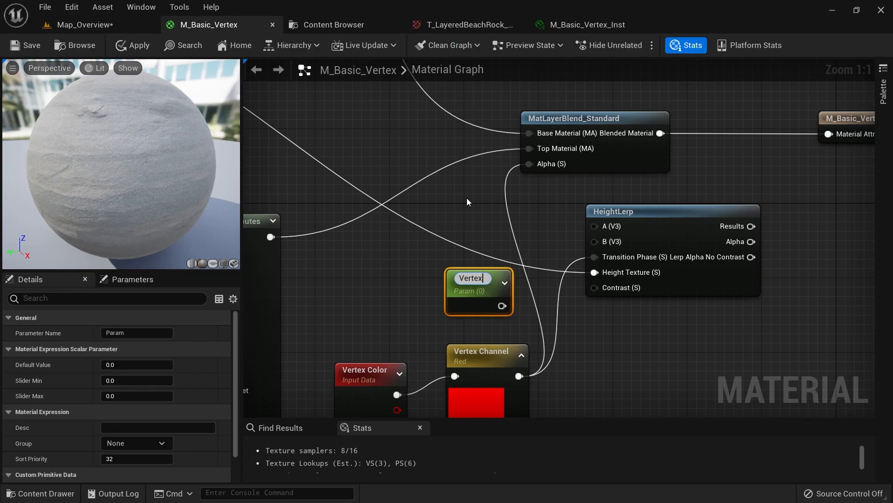
type(" Paint C")
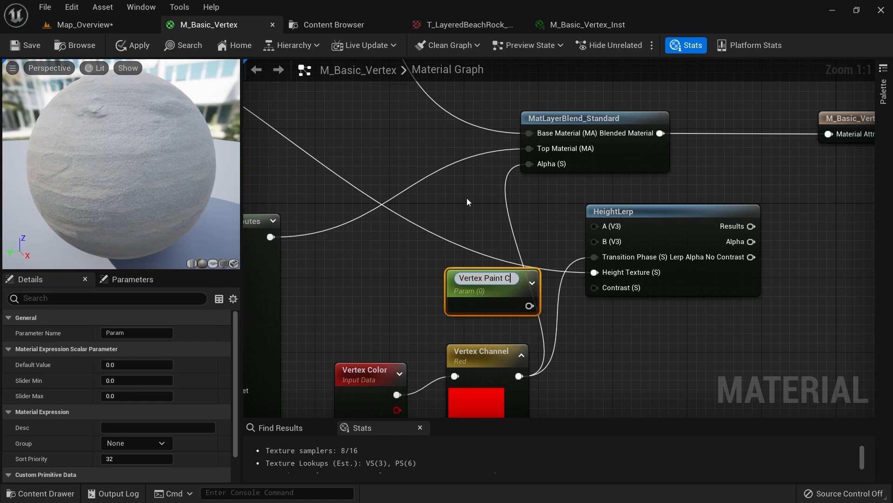
type("ontrast RED")
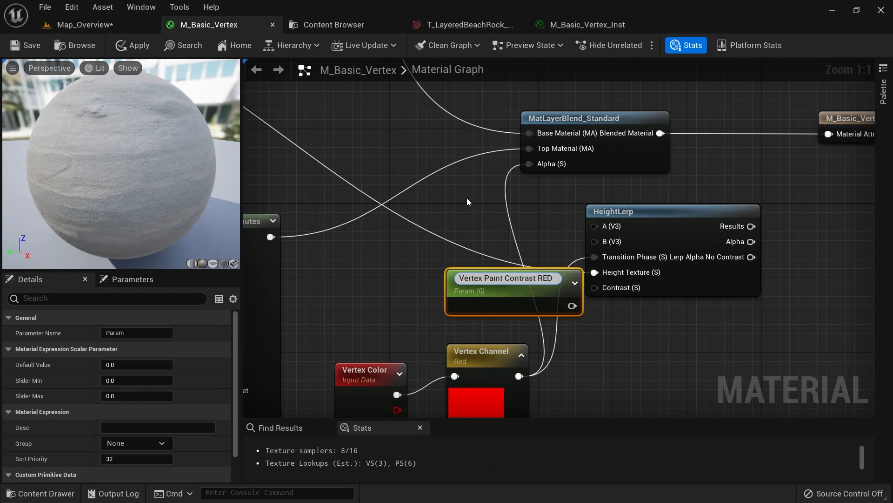
key("Return")
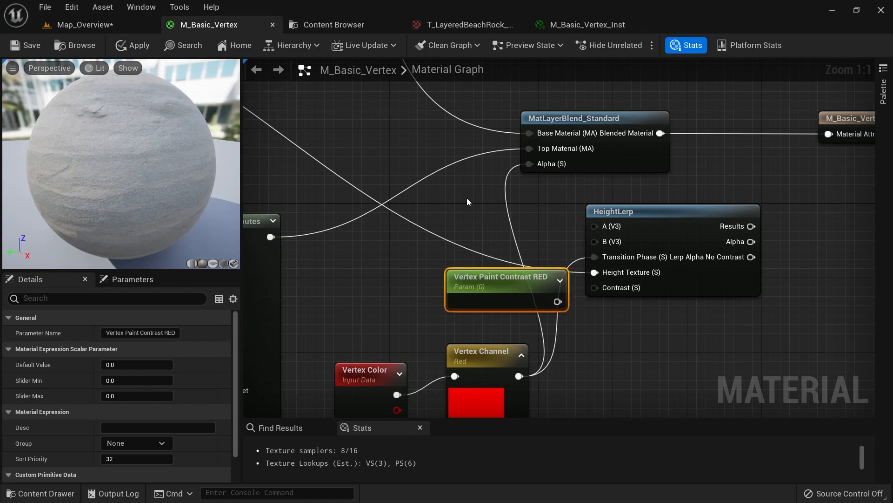
left_click_drag(459, 292, 404, 292)
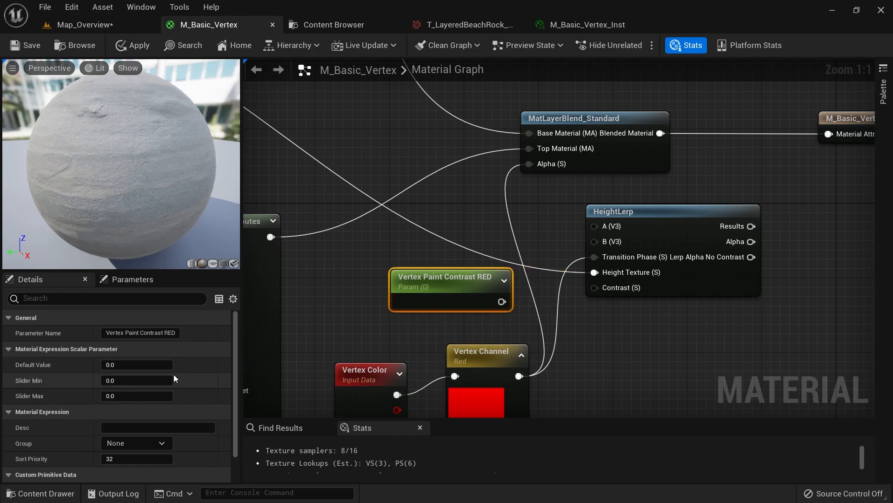
left_click(155, 365)
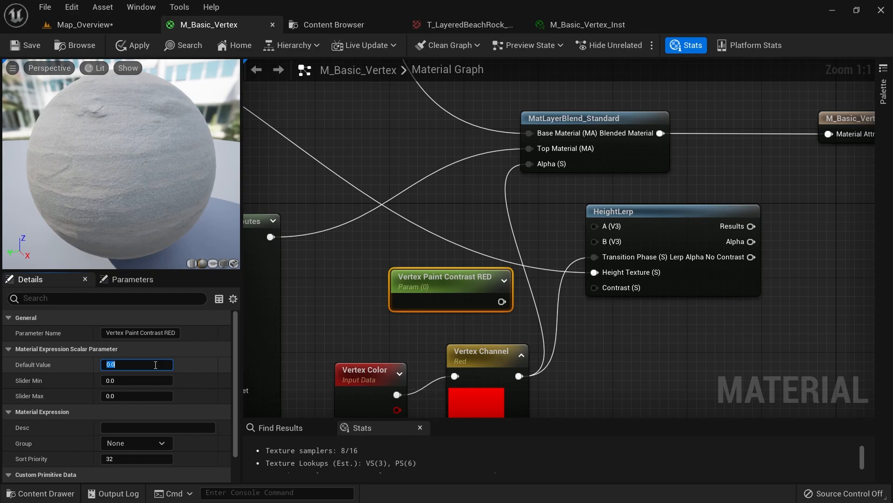
Wire the parameter into HeightLerp's Contrast and HeightLerp's Alpha into the MatLayerBlend Alpha
right_click_drag(339, 330, 325, 325)
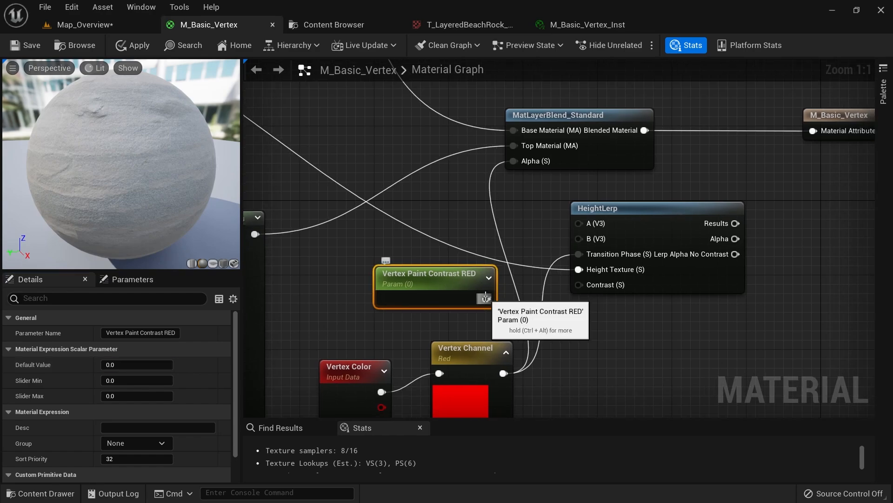
left_click_drag(486, 299, 579, 285)
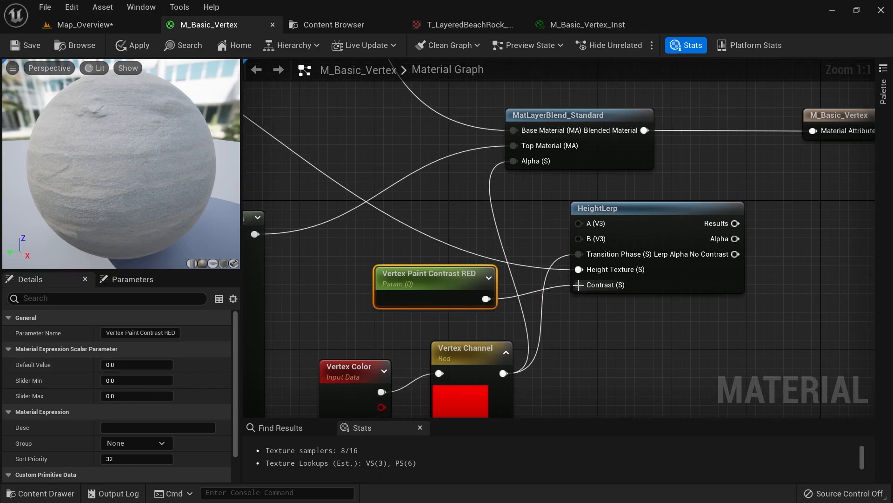
left_click_drag(735, 239, 514, 160)
Tidy the M_Basic_Vertex graph by moving the blend, output and MatLayerBlend_Standard nodes
scroll(441, 285, "down", 2)
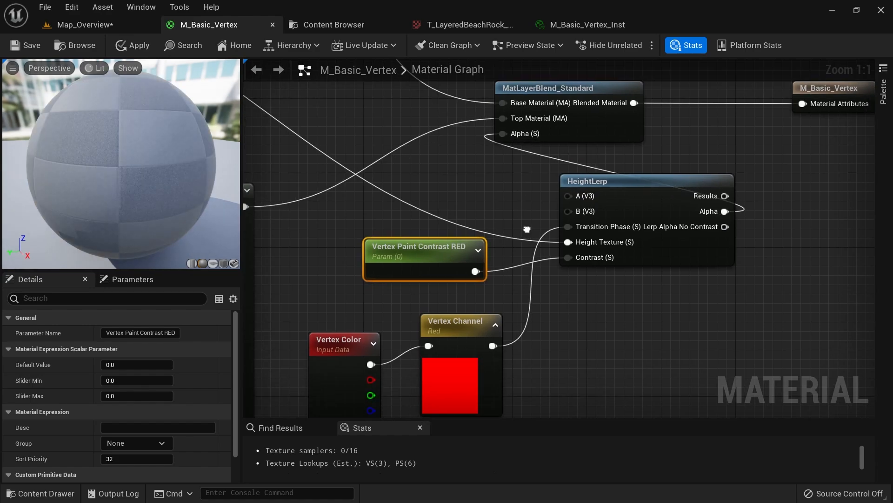
right_click_drag(440, 285, 384, 314)
left_click_drag(651, 153, 627, 216)
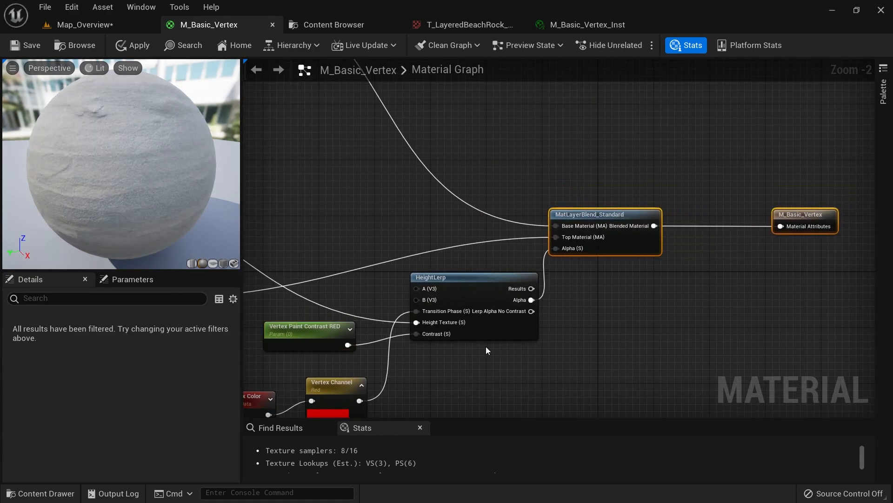
right_click_drag(486, 347, 609, 280)
scroll(608, 280, "up", 2)
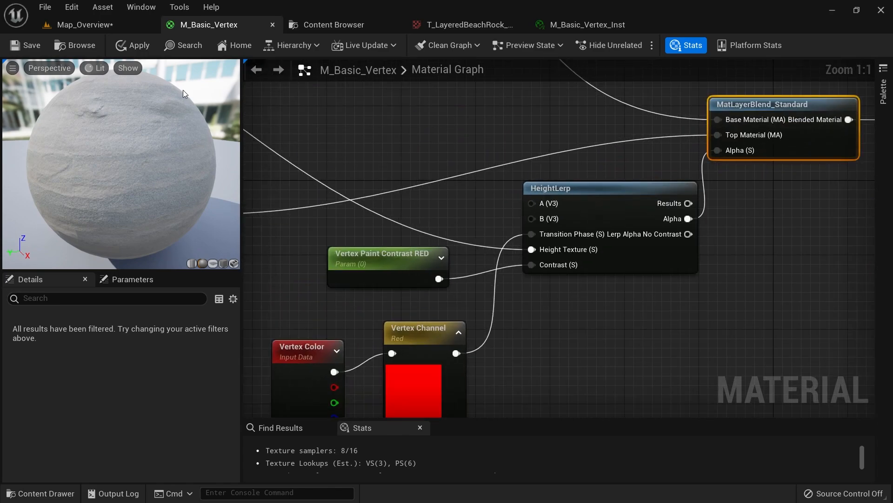
Apply and save M_Basic_Vertex, then return to the Map_Overview level
left_click(141, 49)
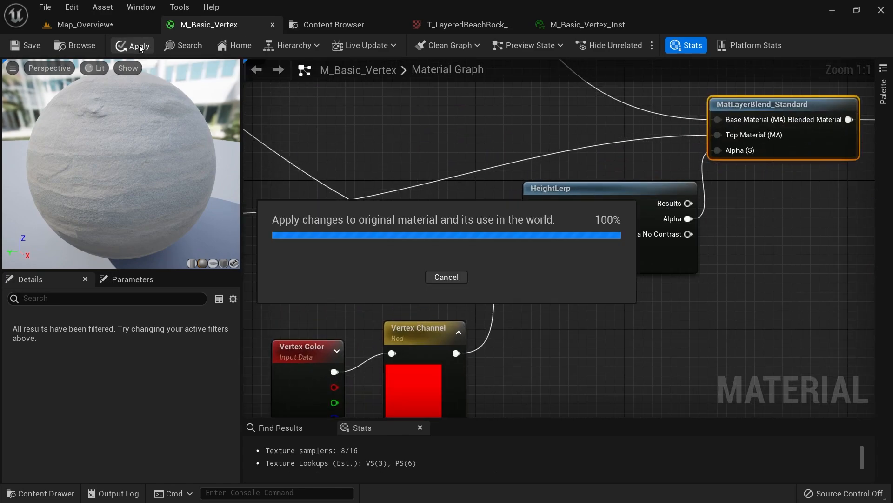
left_click(17, 52)
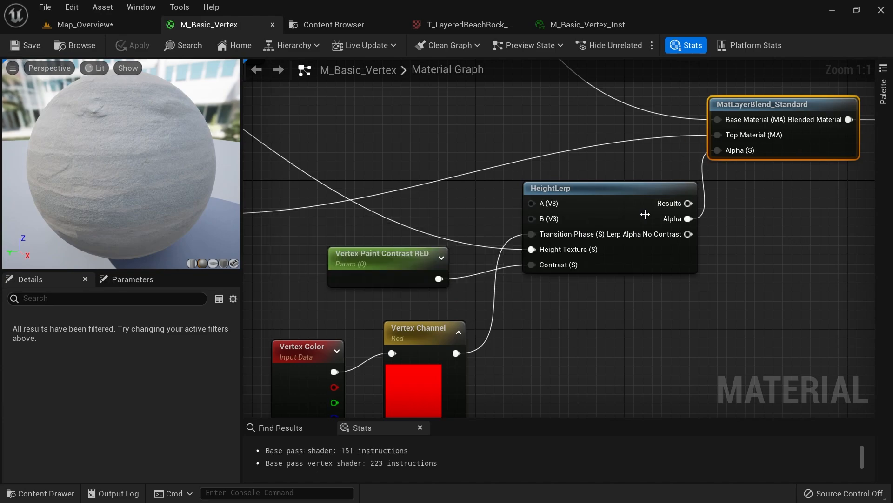
right_click_drag(755, 261, 699, 272)
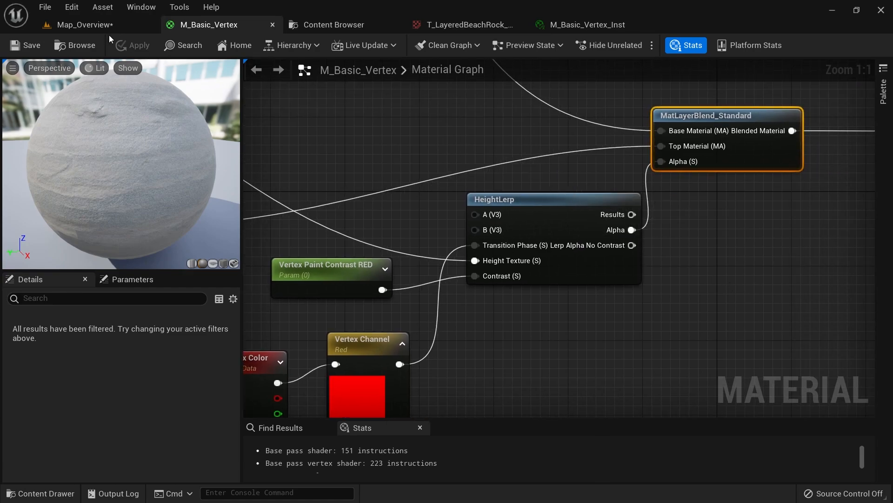
left_click(97, 29)
Open M_Basic_Vertex_Inst from the content drawer in its own floating editor window
scroll(326, 270, "up", 5)
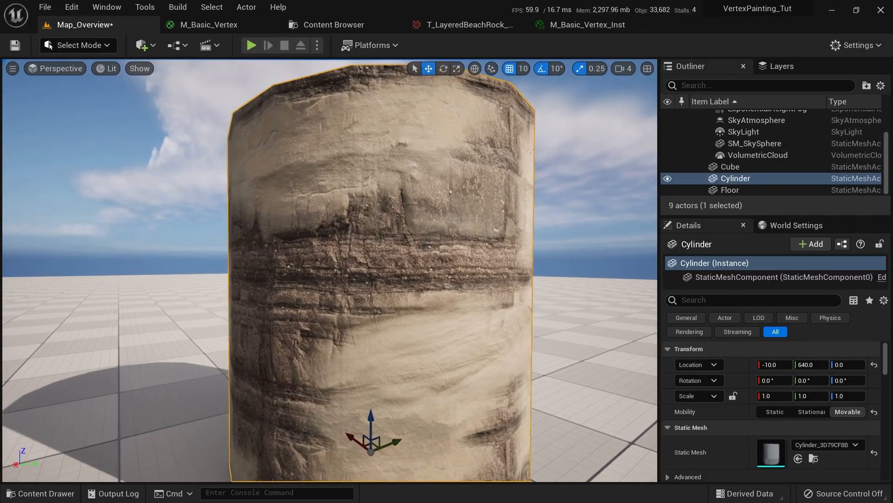
scroll(473, 237, "down", 2)
scroll(473, 237, "up", 4)
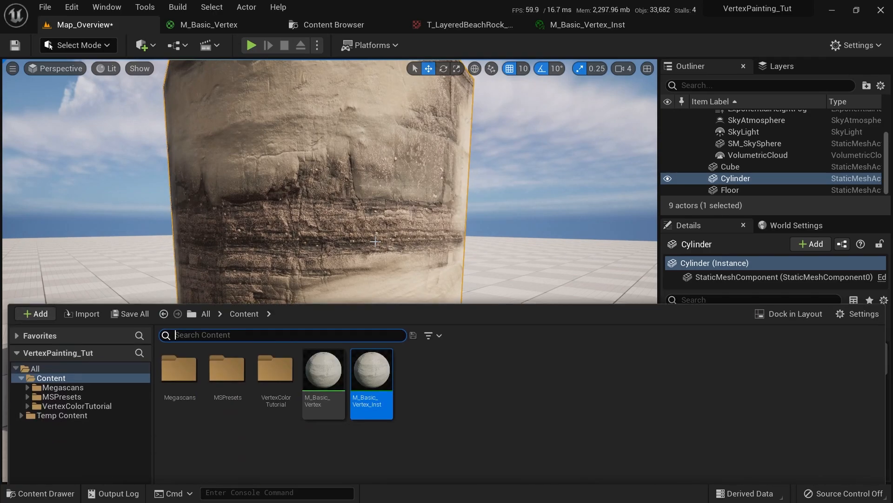
key("ctrl+space")
key("ctrl+space")
scroll(473, 237, "down", 3)
scroll(473, 237, "up", 3)
key("ctrl+space")
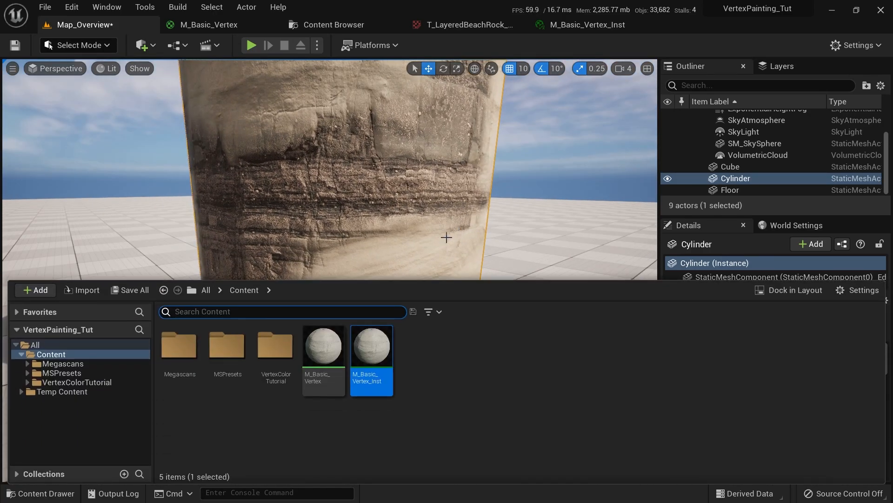
double_click(390, 338)
left_click_drag(582, 29, 565, 149)
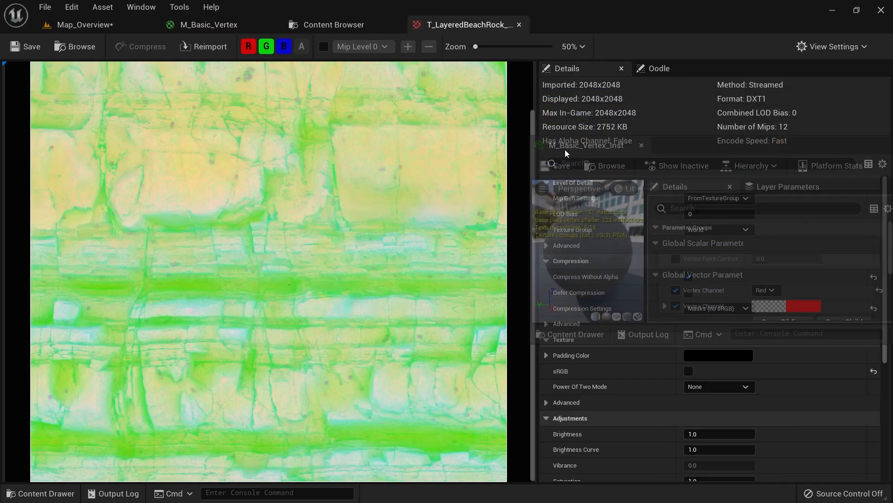
left_click(93, 25)
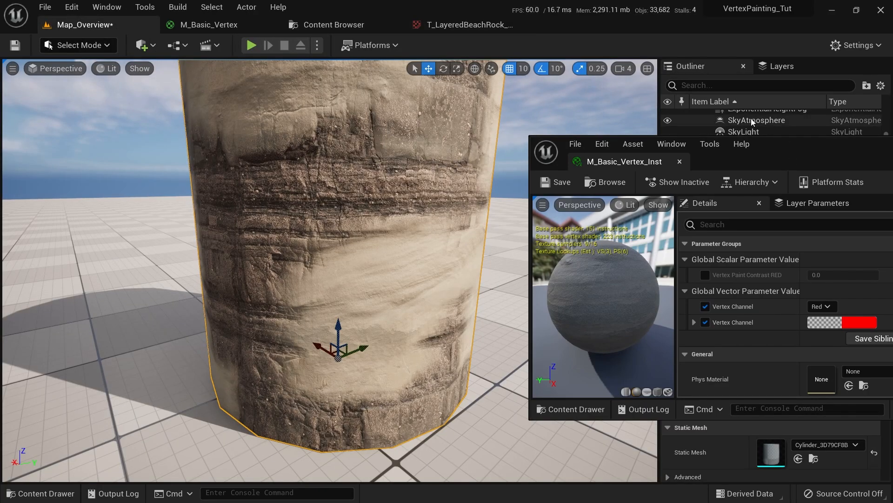
left_click_drag(775, 160, 732, 144)
Override Vertex Paint Contrast RED, trying 1, 50 and -1 before settling on 1.0
left_click(662, 258)
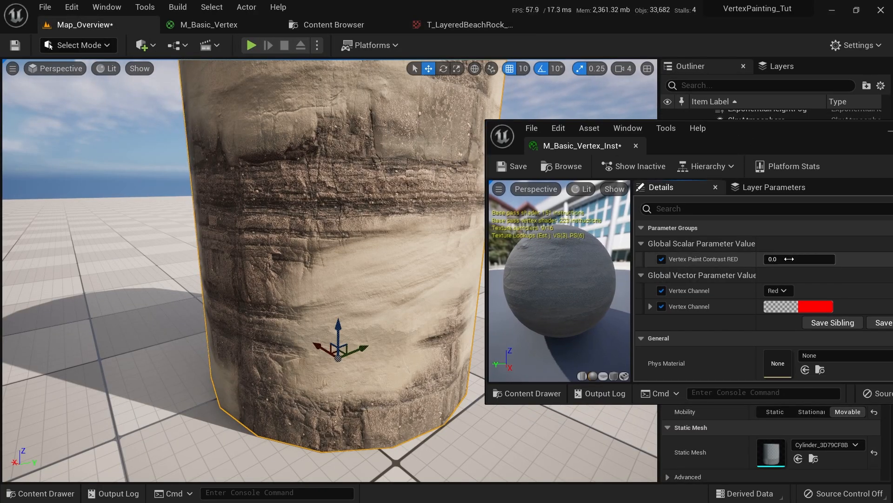
type("1")
key("Return")
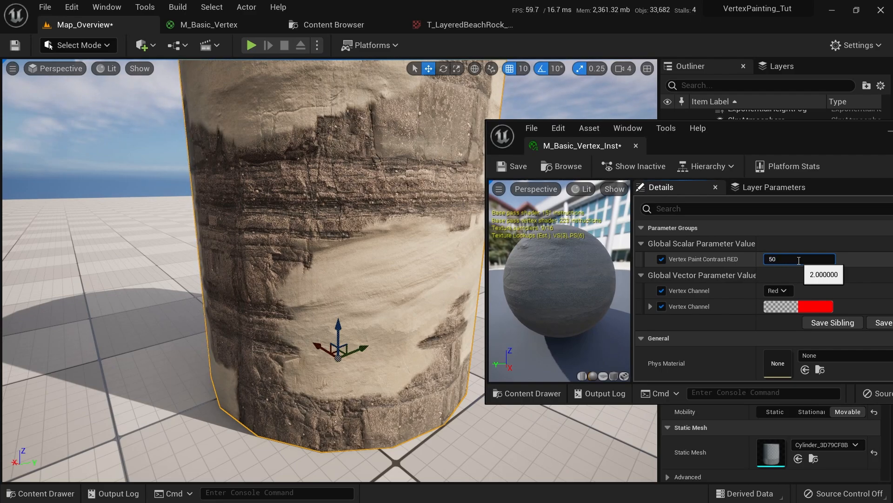
type("50")
key("Return")
key("Return")
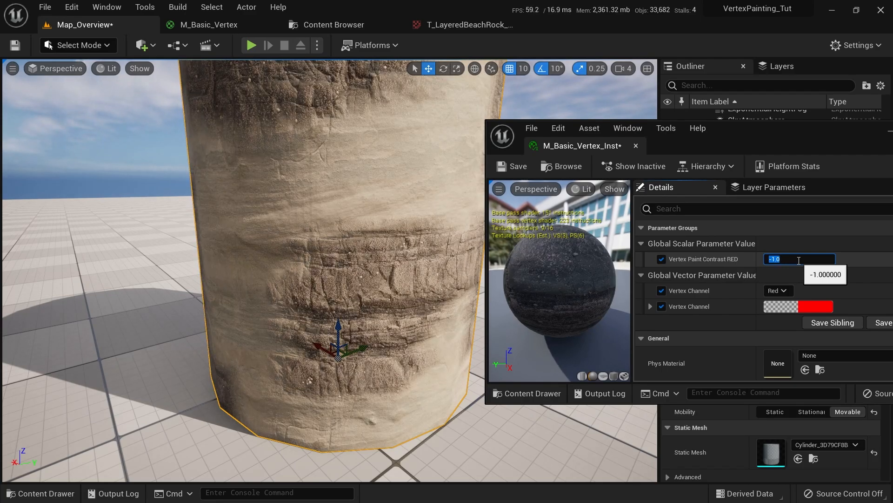
type("1")
key("Return")
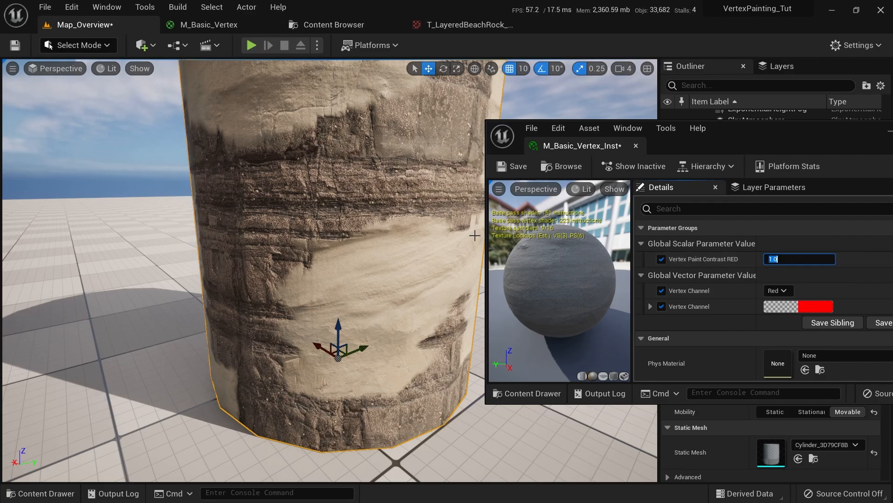
scroll(326, 233, "up", 3)
left_click(78, 45)
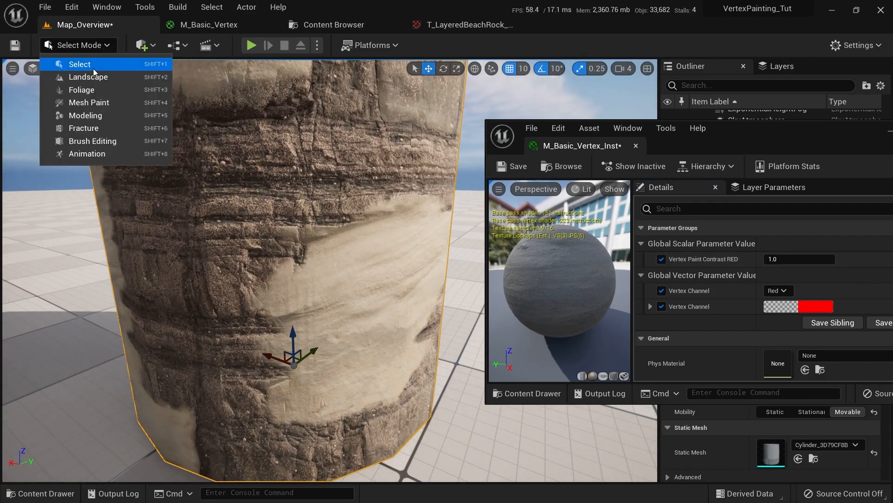
Enter Mesh Paint vertex painting with brush size 0.2884 and strength 0.141601
left_click(80, 104)
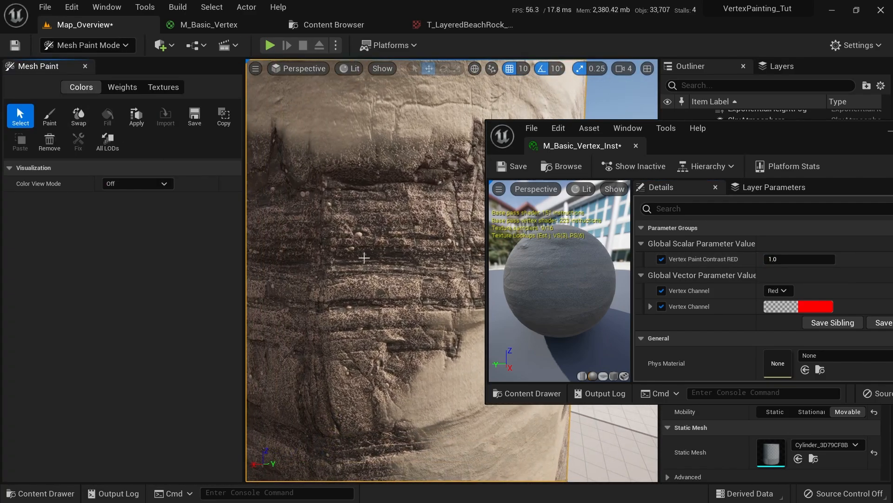
left_click(49, 116)
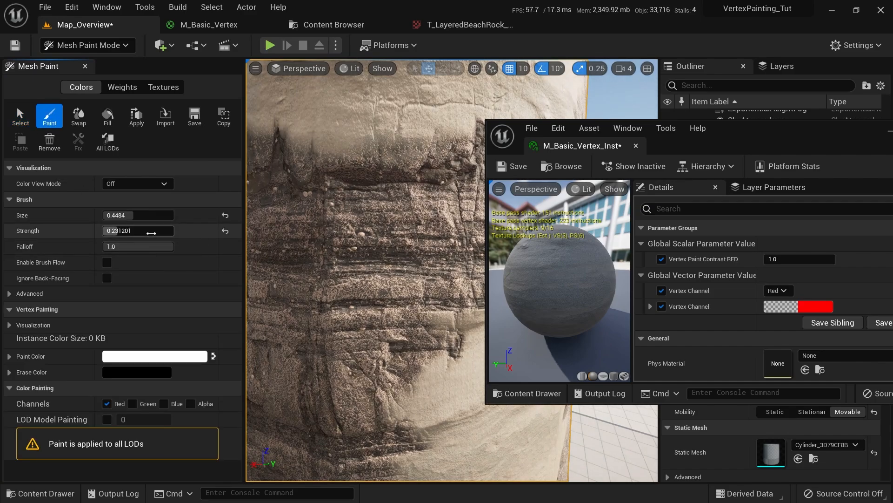
left_click_drag(112, 230, 122, 215)
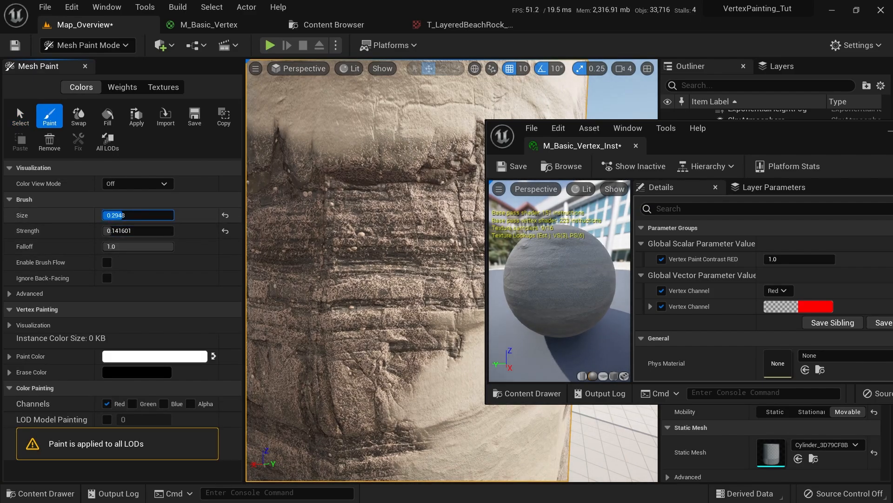
Brush sand strokes across the cylinder's rock surface and zoom in to inspect them
mouse_move(367, 272)
left_mouse_down()
mouse_move(326, 260)
mouse_move(360, 257)
mouse_move(326, 264)
left_mouse_up()
scroll(345, 263, "up", 5)
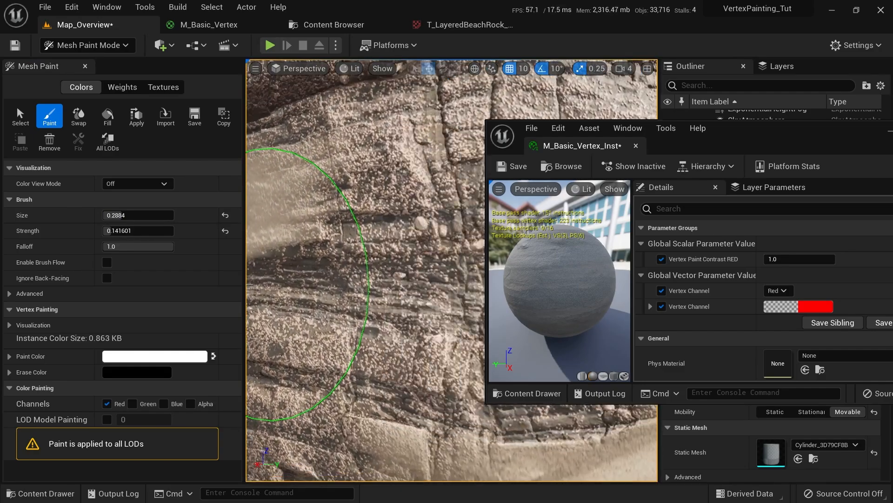
scroll(377, 255, "down", 5)
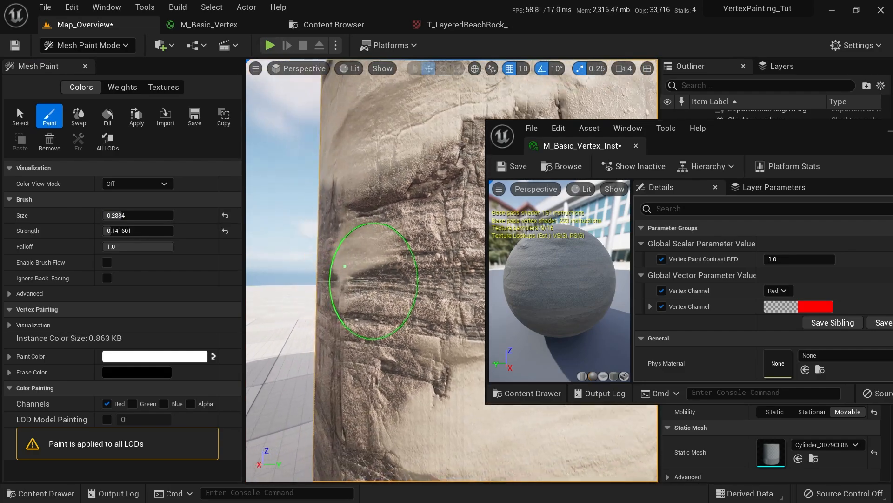
mouse_move(377, 255)
left_mouse_down()
mouse_move(369, 300)
mouse_move(379, 315)
left_mouse_up()
scroll(368, 335, "up", 3)
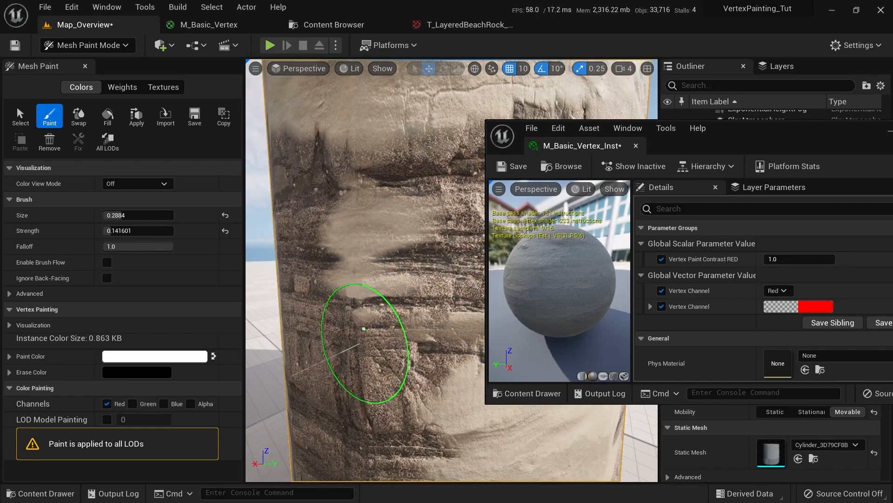
scroll(364, 329, "down", 3)
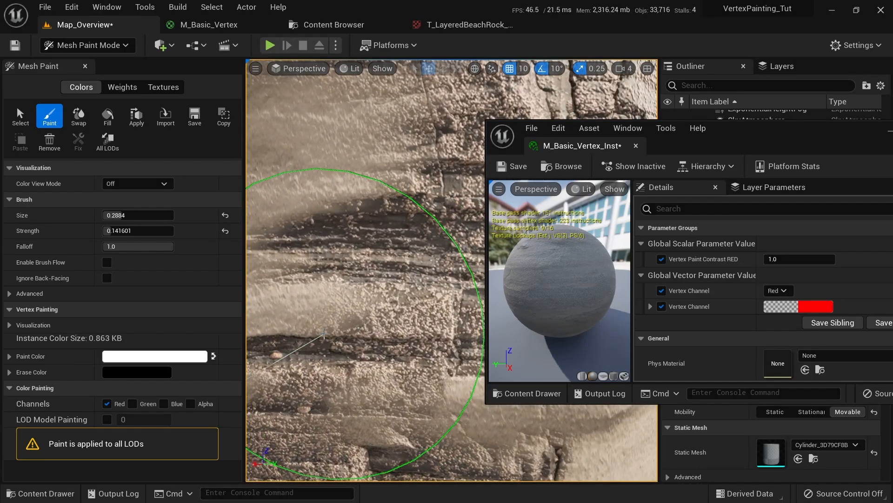
scroll(442, 300, "up", 3)
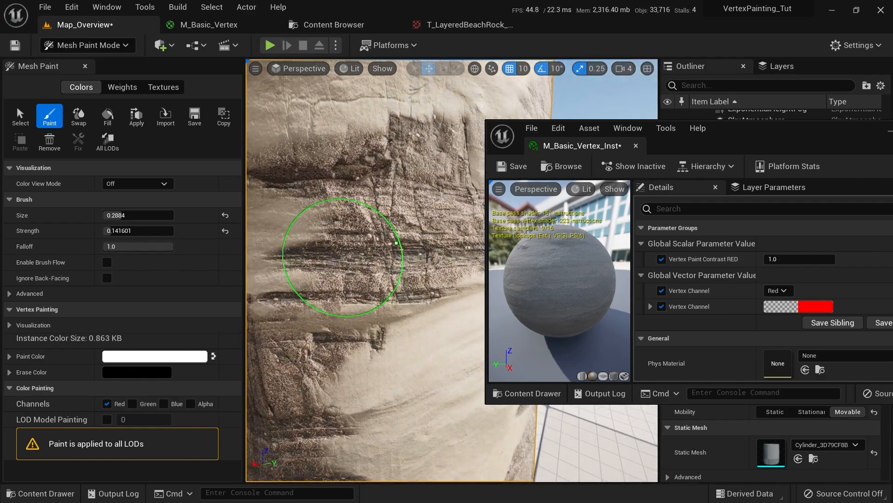
mouse_move(299, 190)
right_mouse_down()
mouse_move(299, 154)
mouse_move(290, 182)
mouse_move(376, 240)
right_mouse_up()
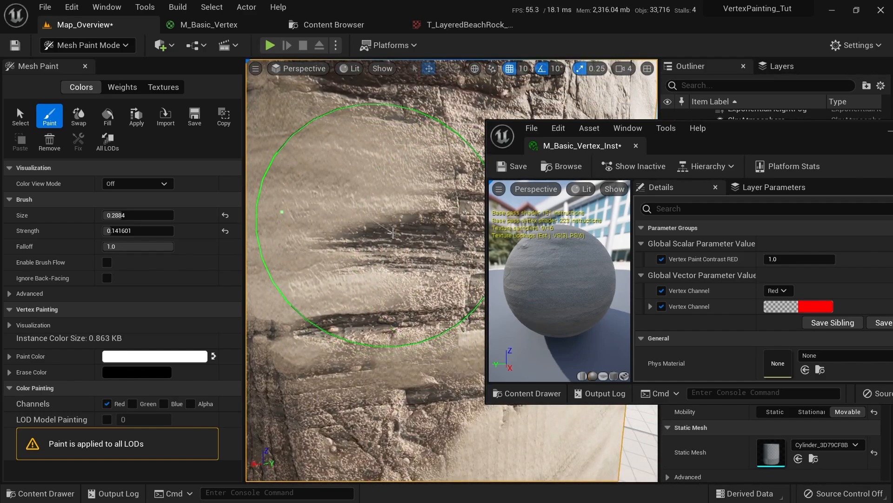
scroll(410, 246, "down", 5)
scroll(391, 305, "up", 2)
scroll(391, 305, "up", 1)
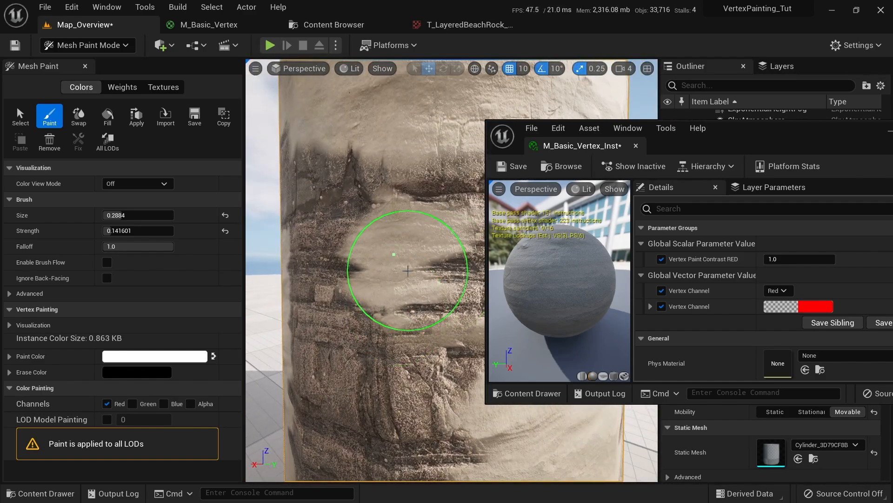
Add a OneMinus node off the texture sample's B output in M_Basic_Vertex
left_click(251, 26)
scroll(370, 333, "down", 1)
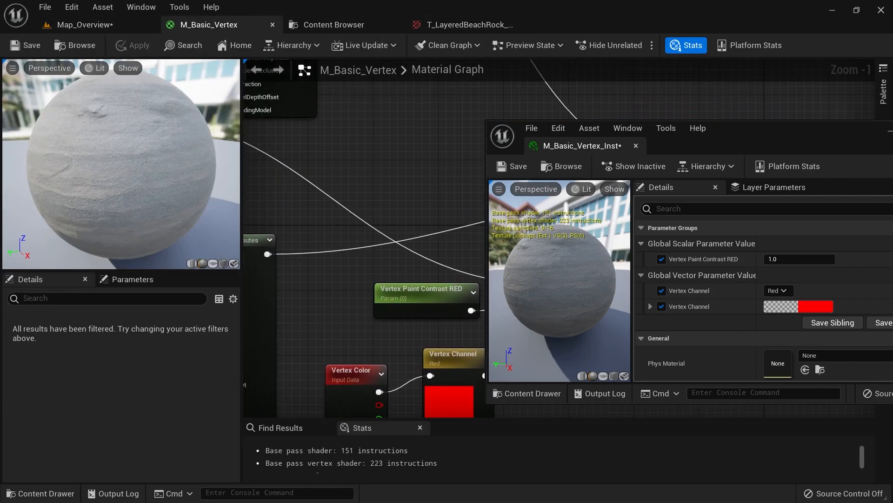
right_click_drag(370, 333, 346, 203)
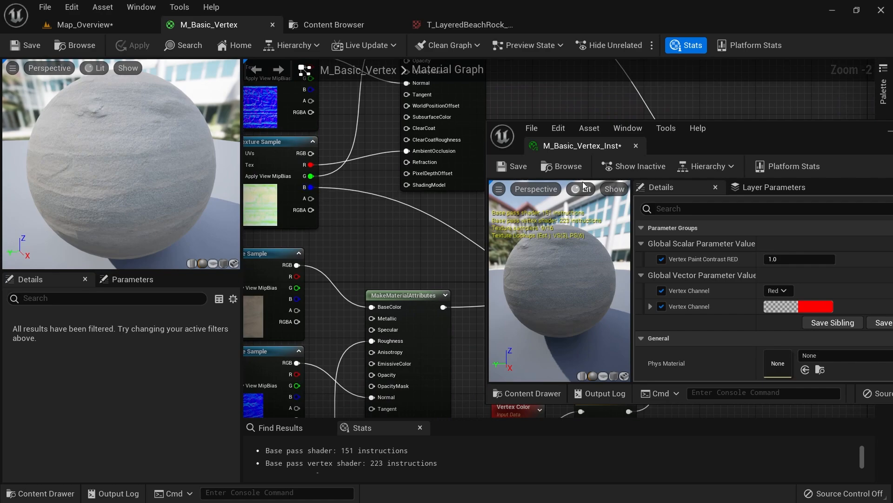
left_click_drag(718, 129, 767, 197)
scroll(319, 188, "up", 2)
left_click_drag(307, 189, 379, 236)
type("oneminus")
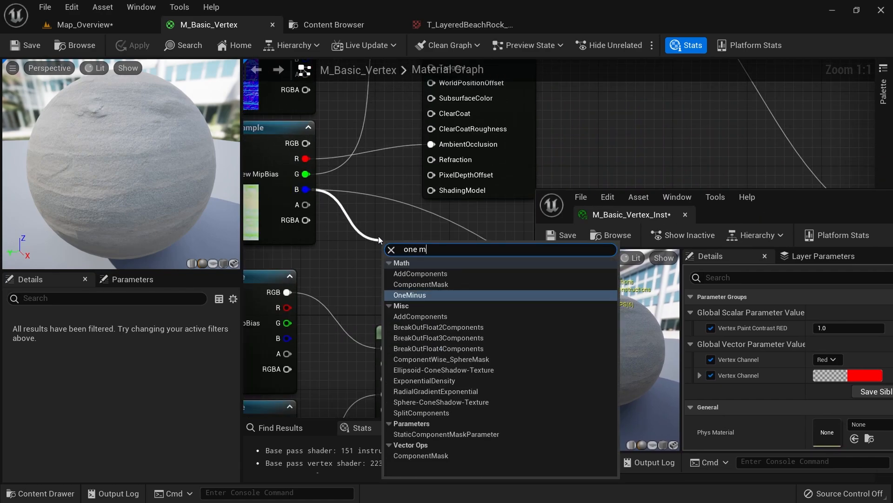
key("Return")
right_click_drag(445, 252, 281, 198)
left_click_drag(254, 186, 448, 216)
scroll(346, 254, "down", 4)
left_click(342, 209)
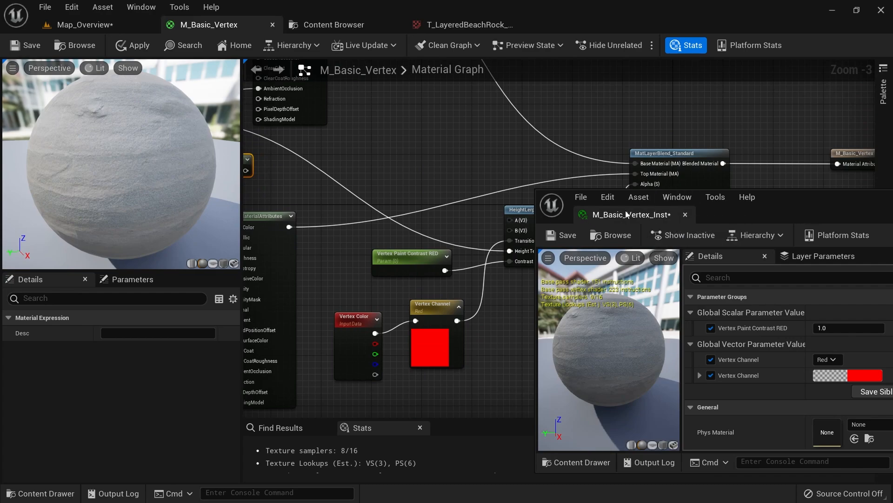
Dock the instance editor and wire the 1-x output into HeightLerp's height input
left_click_drag(600, 215, 562, 25)
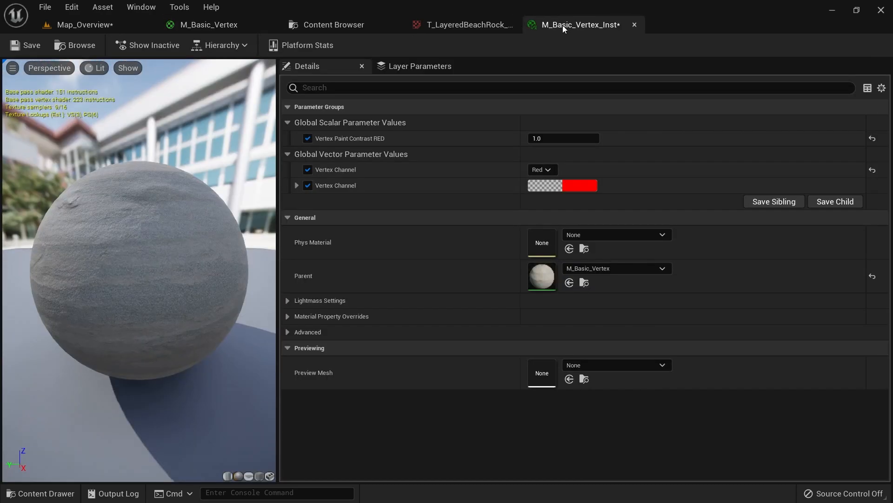
left_click(133, 25)
left_click(325, 24)
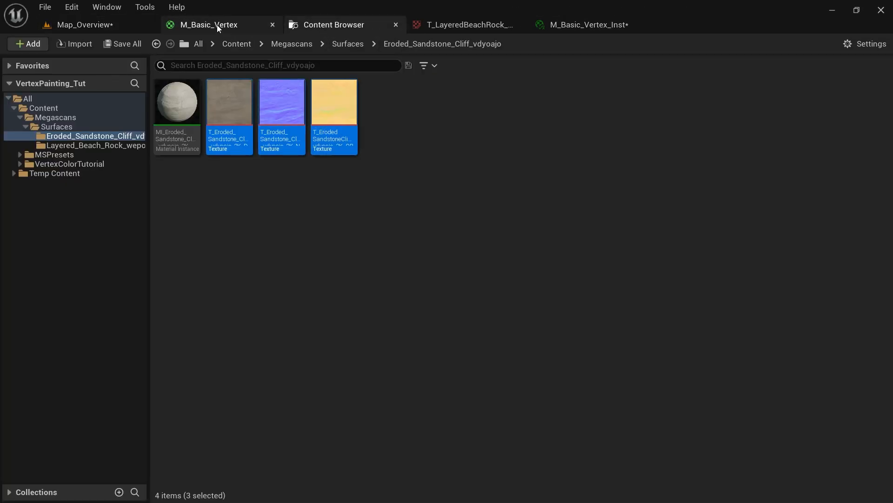
left_click(230, 30)
scroll(316, 184, "up", 2)
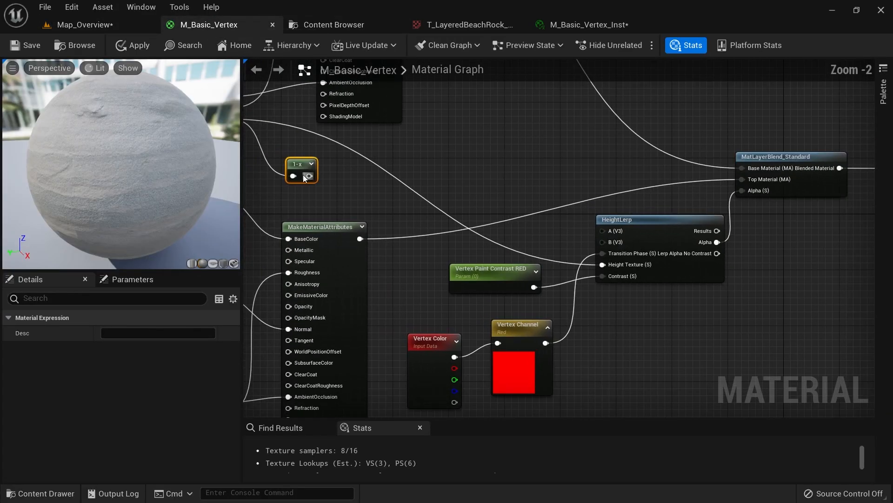
left_click_drag(309, 176, 605, 264)
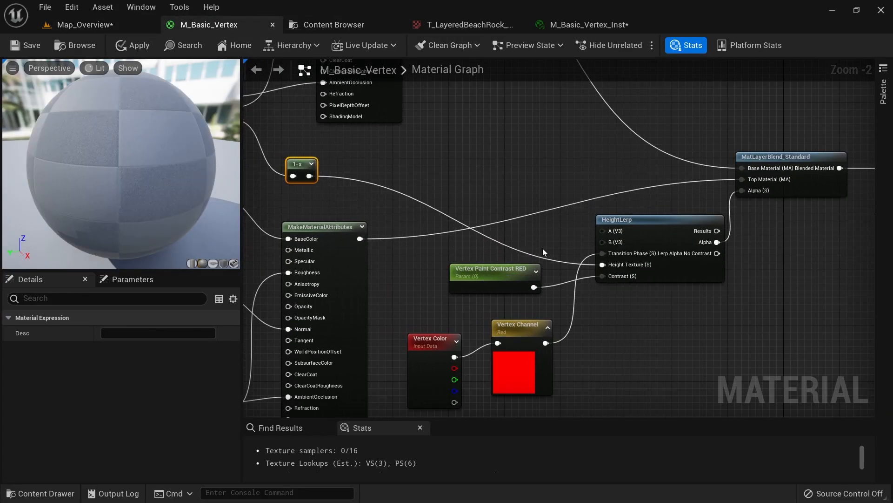
Apply the material change and view the updated cylinder in the level
left_click(84, 24)
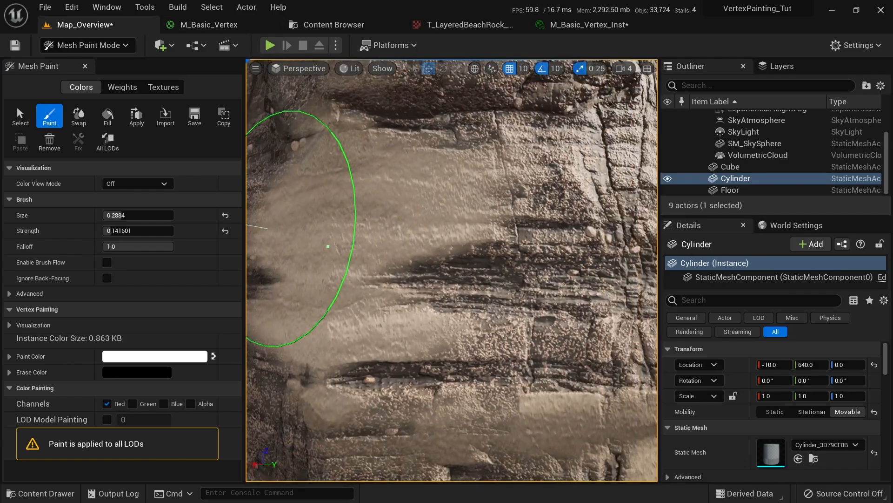
left_click(219, 26)
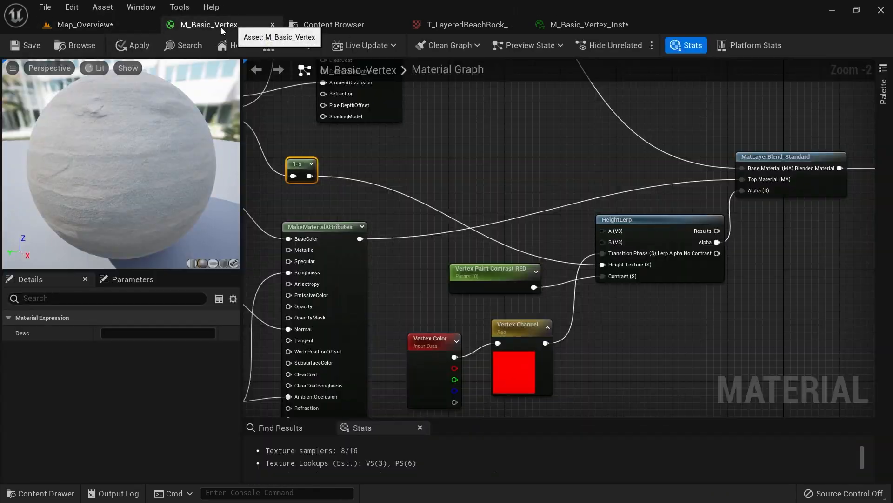
left_click(130, 52)
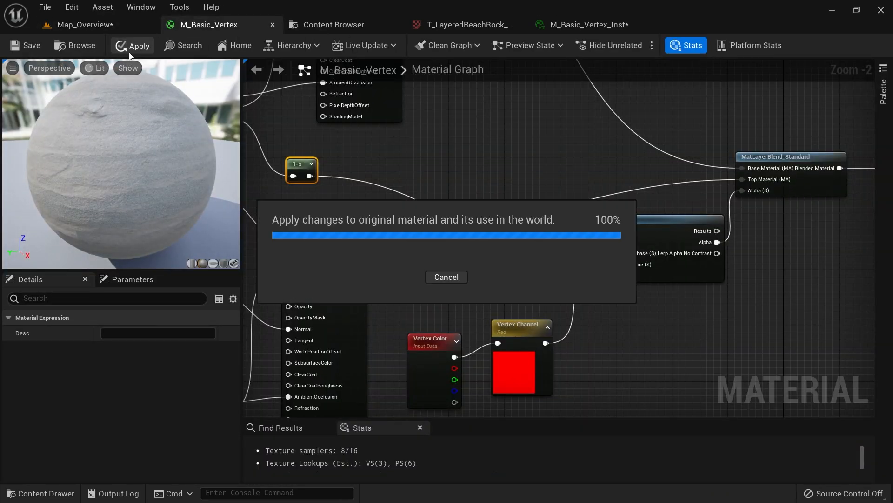
left_click(127, 27)
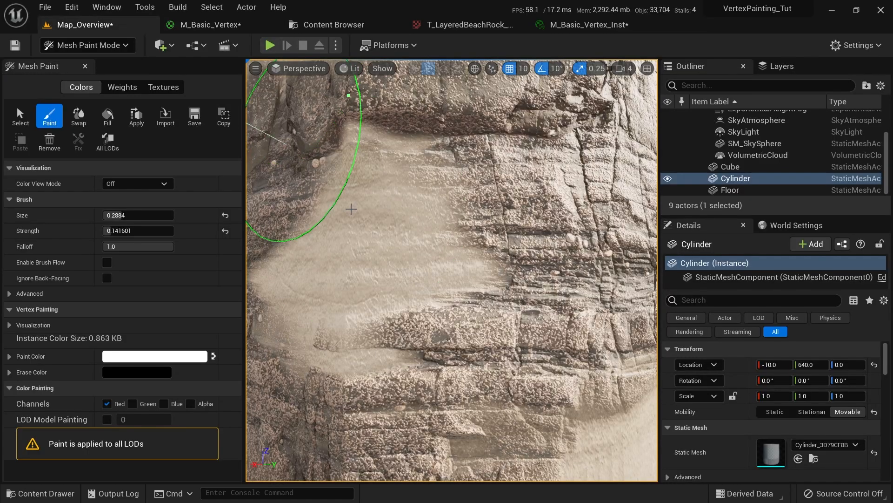
Orbit the cylinder and briefly show its painted vertex colours before resuming vertex painting
scroll(485, 361, "down", 5)
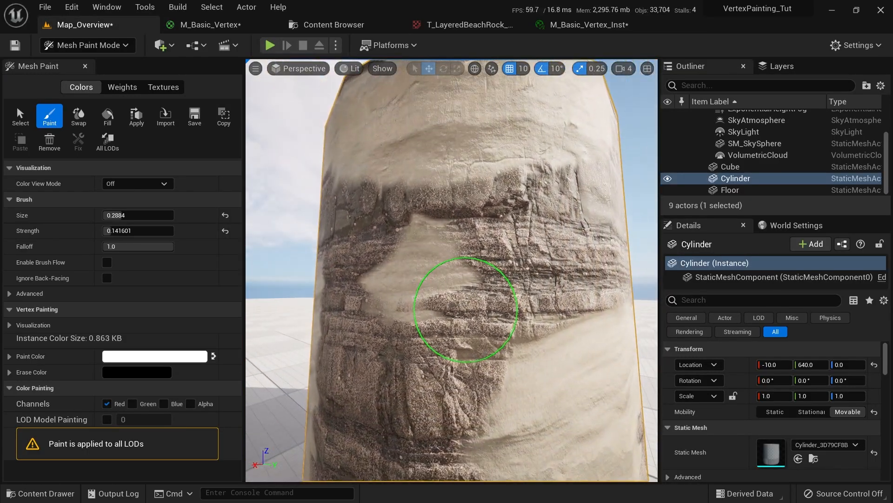
mouse_move(409, 245)
right_mouse_down()
mouse_move(426, 182)
mouse_move(470, 167)
mouse_move(424, 294)
right_mouse_up()
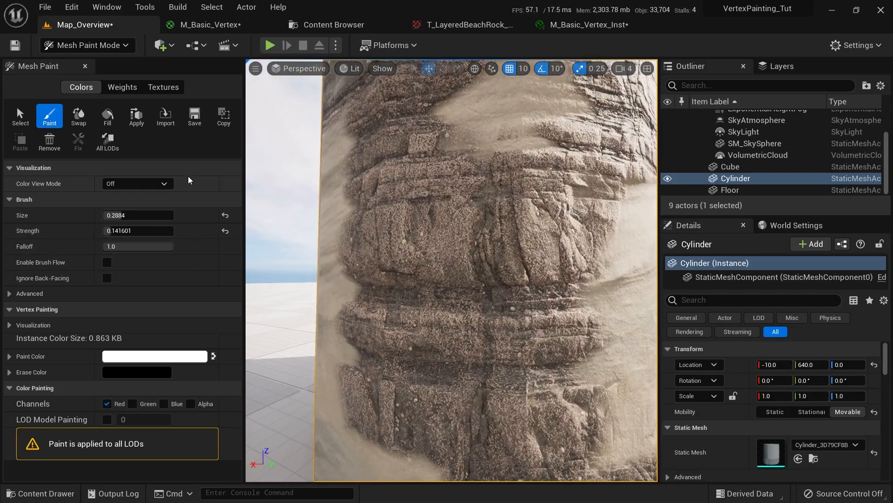
left_click(140, 183)
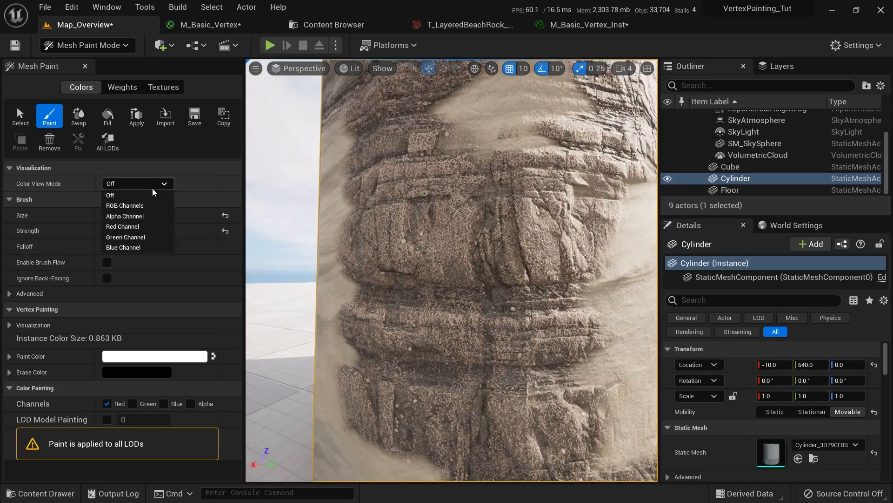
left_click(136, 205)
left_click(136, 186)
left_click(135, 193)
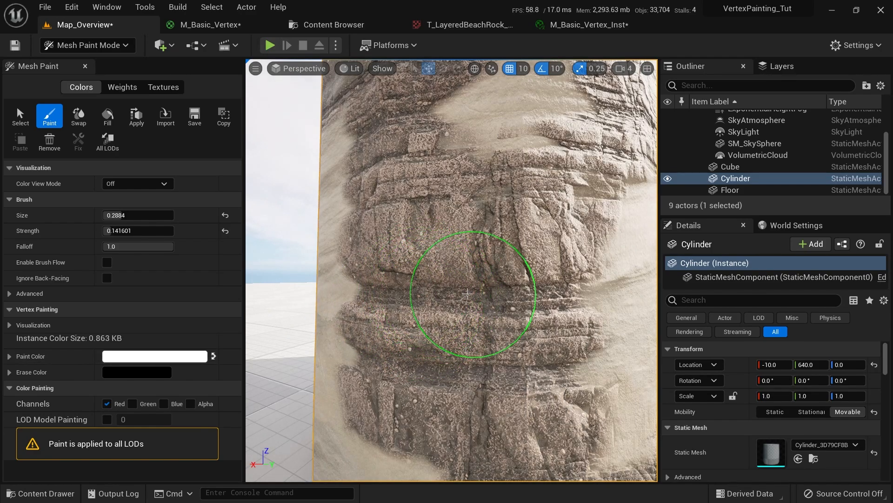
left_click(20, 116)
left_click(49, 116)
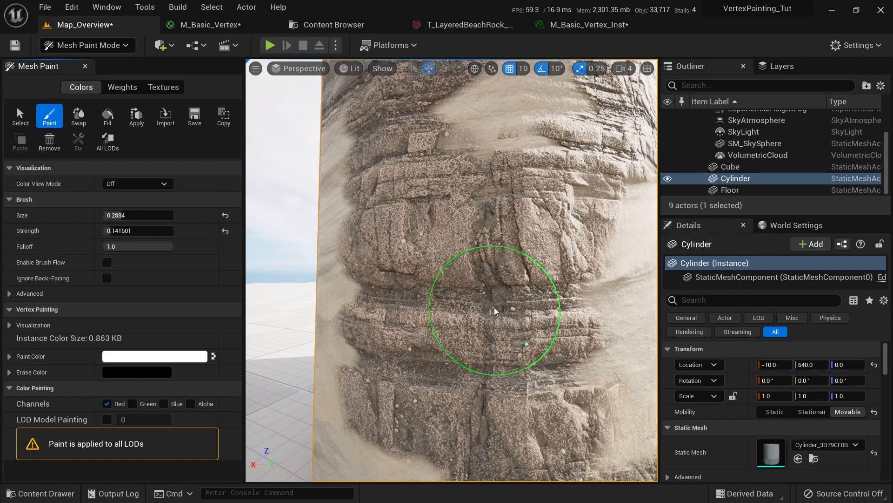
left_click_drag(494, 309, 506, 281, "alt")
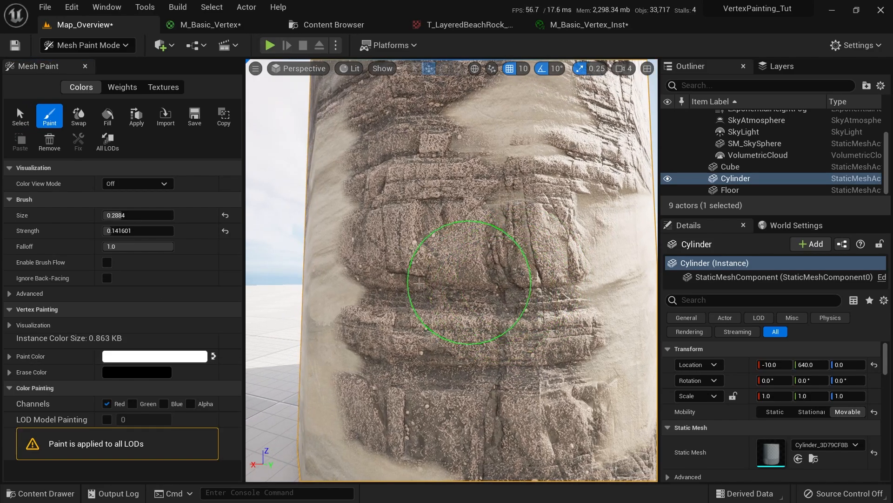
Raise brush strength to 0.372, undo a trial sand stroke, and orbit to the cylinder top
left_click_drag(119, 230, 128, 231)
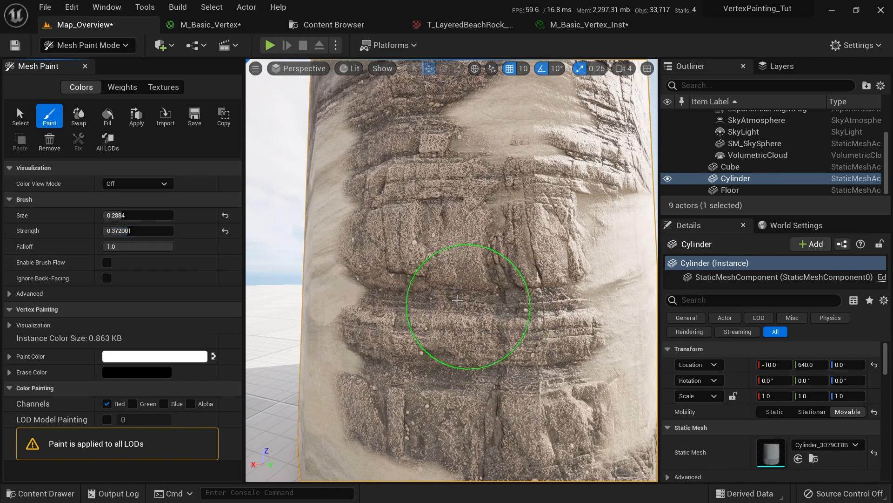
left_click_drag(503, 139, 397, 187)
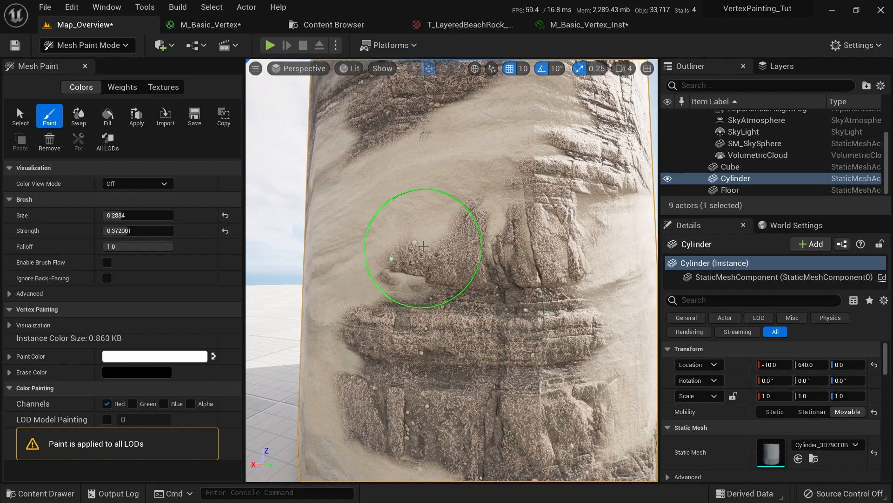
key("ctrl+z")
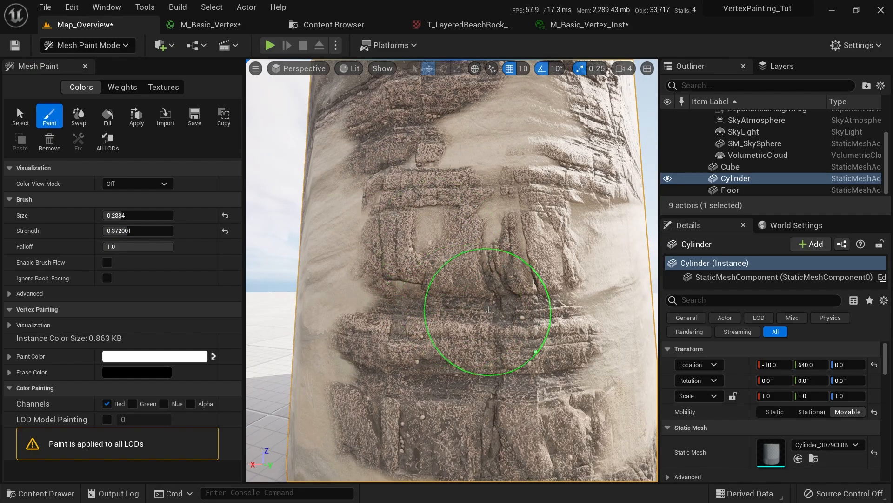
mouse_move(479, 376)
right_mouse_down()
mouse_move(471, 429)
mouse_move(461, 367)
mouse_move(420, 293)
mouse_move(444, 306)
mouse_move(449, 297)
mouse_move(495, 389)
mouse_move(475, 309)
mouse_move(588, 359)
mouse_move(551, 291)
right_mouse_up()
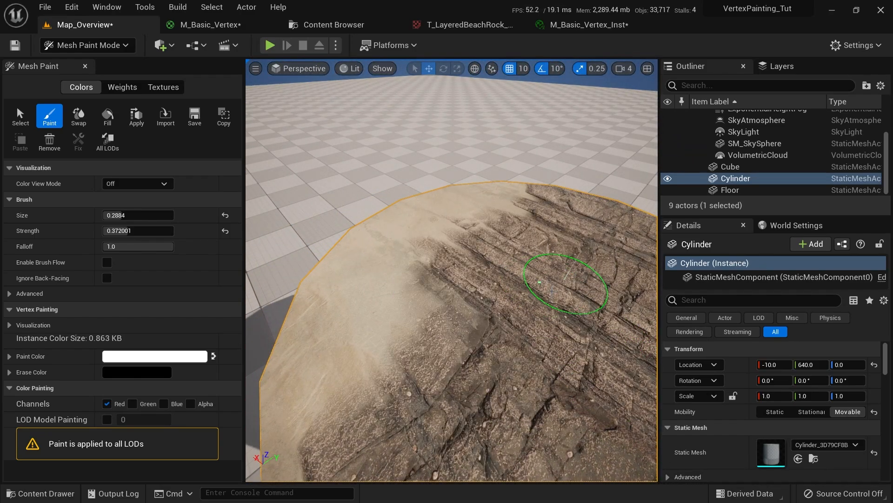
mouse_move(380, 227)
right_mouse_down()
mouse_move(369, 230)
mouse_move(349, 299)
mouse_move(379, 329)
mouse_move(311, 432)
mouse_move(428, 275)
mouse_move(319, 239)
mouse_move(404, 236)
mouse_move(420, 269)
mouse_move(384, 285)
mouse_move(460, 310)
mouse_move(508, 283)
right_mouse_up()
mouse_move(593, 221)
right_mouse_down()
mouse_move(358, 279)
mouse_move(599, 279)
mouse_move(529, 265)
mouse_move(574, 288)
mouse_move(526, 330)
mouse_move(514, 261)
mouse_move(425, 251)
mouse_move(431, 241)
mouse_move(456, 243)
right_mouse_up()
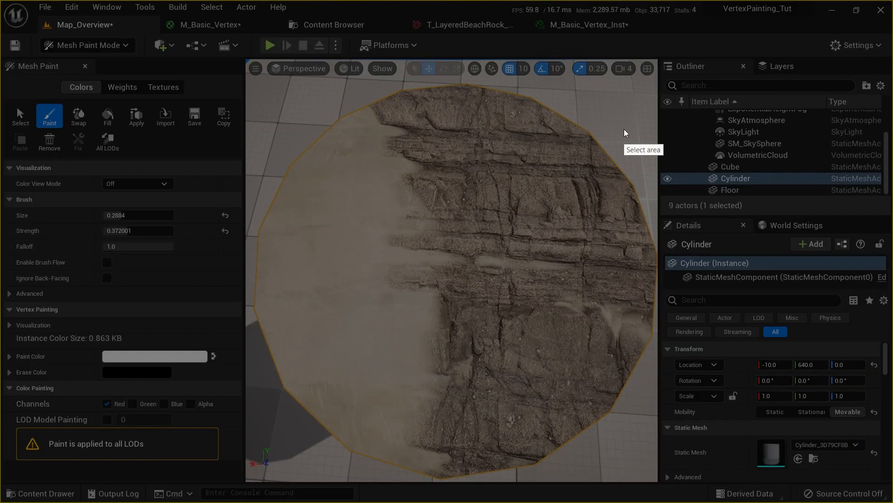
left_click_drag(151, 45, 679, 479)
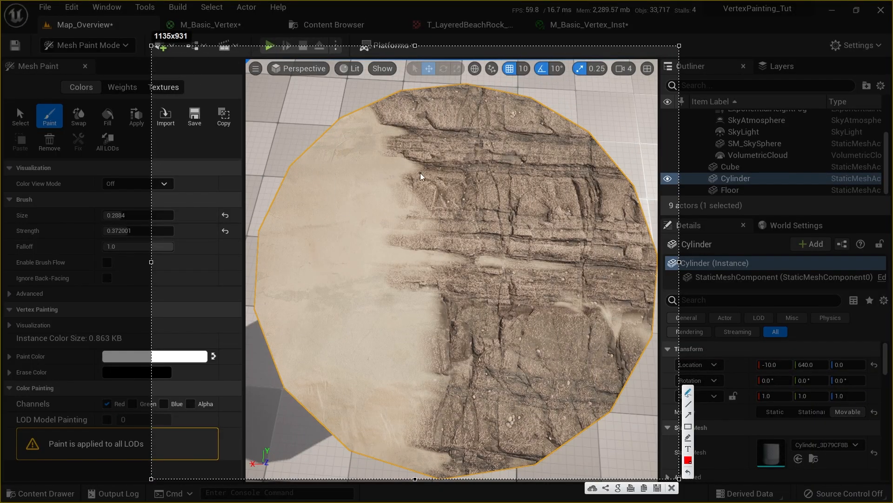
left_click_drag(405, 170, 425, 171)
mouse_move(398, 173)
left_mouse_down()
mouse_move(416, 210)
mouse_move(402, 238)
left_mouse_up()
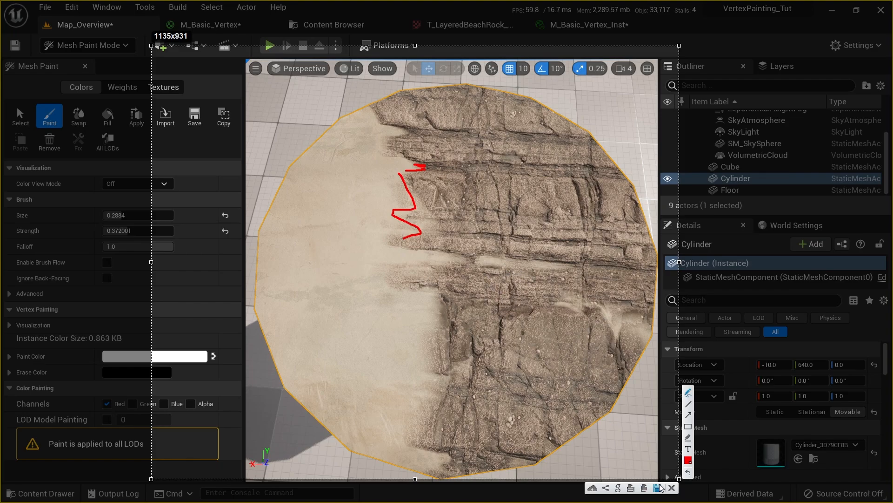
left_click(672, 487)
mouse_move(403, 262)
right_mouse_down()
mouse_move(401, 375)
mouse_move(366, 370)
mouse_move(416, 263)
right_mouse_up()
Paint sand across most of the cylinder top, cycling unlit, wireframe and lit views
left_click_drag(474, 291, 555, 300)
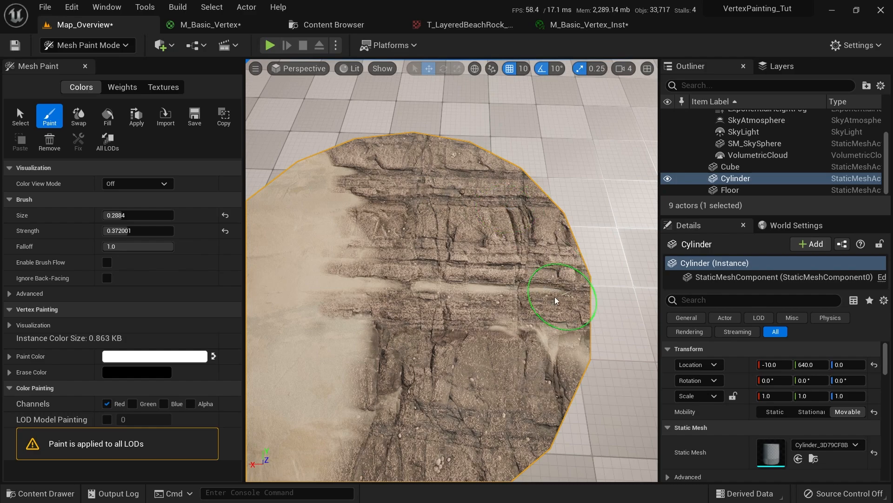
mouse_move(409, 287)
left_mouse_down()
mouse_move(453, 305)
mouse_move(584, 315)
mouse_move(568, 259)
mouse_move(484, 243)
left_mouse_up()
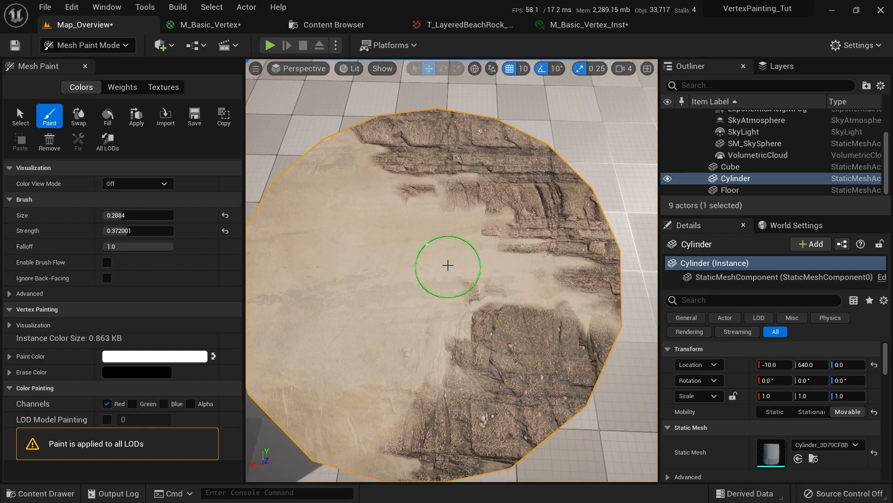
mouse_move(474, 304)
right_mouse_down()
mouse_move(580, 294)
mouse_move(424, 315)
mouse_move(400, 266)
right_mouse_up()
key("alt+3")
key("alt+2")
key("alt+4")
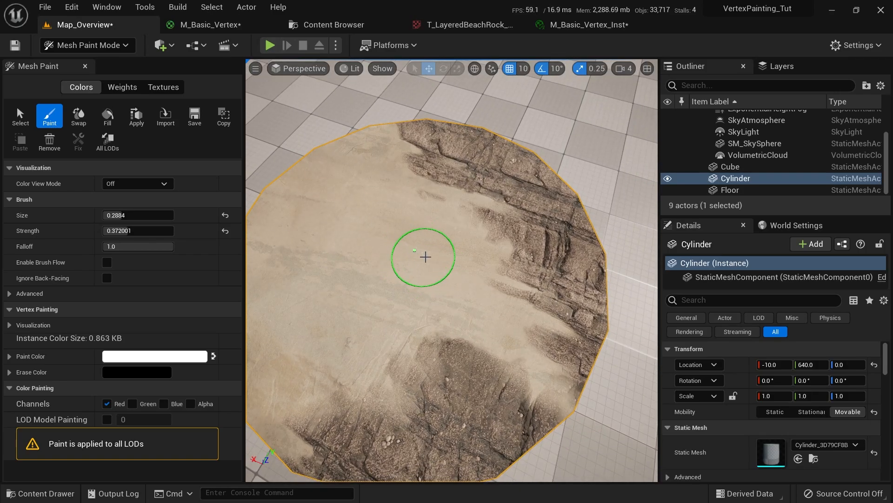
Inspect the sanded top from above, then switch to Select Mode with Shift+1
mouse_move(533, 231)
right_mouse_down()
mouse_move(487, 309)
mouse_move(473, 189)
mouse_move(459, 159)
mouse_move(439, 195)
mouse_move(437, 172)
right_mouse_up()
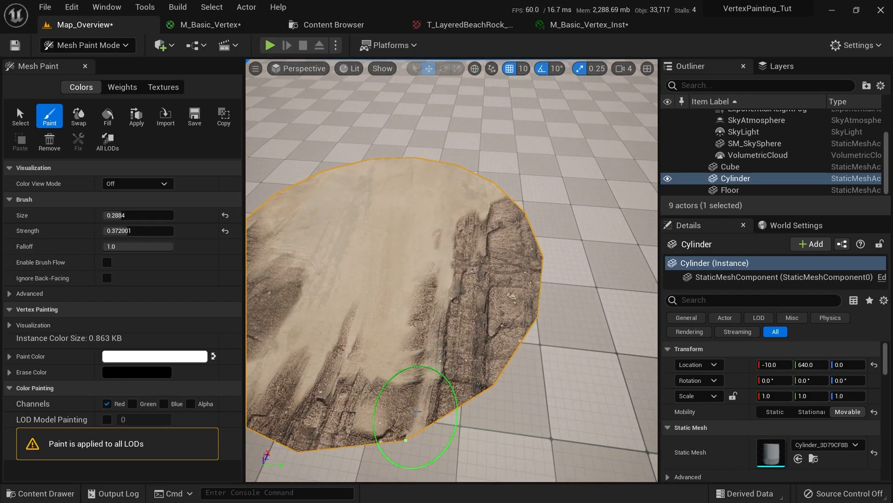
right_click_drag(494, 384, 527, 231)
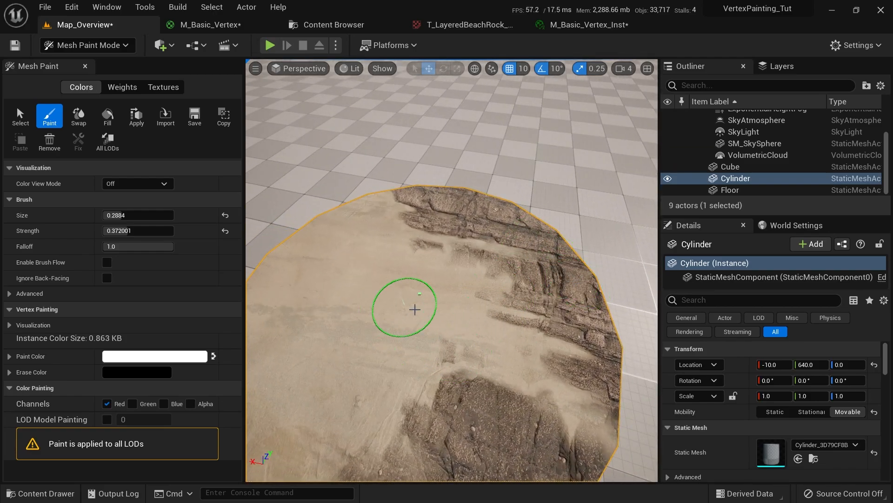
right_click_drag(458, 321, 464, 310)
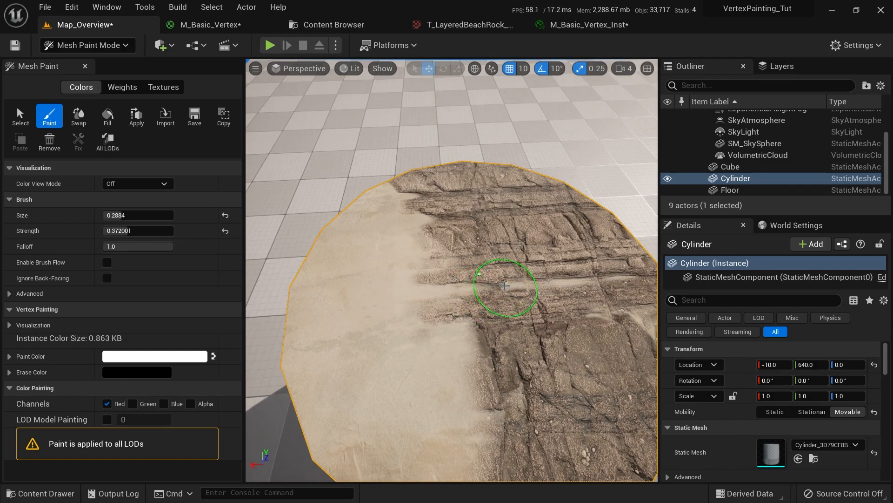
right_click_drag(505, 285, 463, 314)
mouse_move(409, 334)
right_mouse_down()
mouse_move(448, 279)
mouse_move(463, 283)
mouse_move(485, 209)
mouse_move(435, 217)
mouse_move(430, 246)
mouse_move(434, 222)
mouse_move(459, 260)
mouse_move(459, 218)
mouse_move(419, 247)
mouse_move(438, 224)
mouse_move(484, 237)
mouse_move(465, 153)
mouse_move(400, 167)
right_mouse_up()
key("shift+1")
Return to Mesh Paint vertex painting and toggle wireframe and lit views
left_click(65, 50)
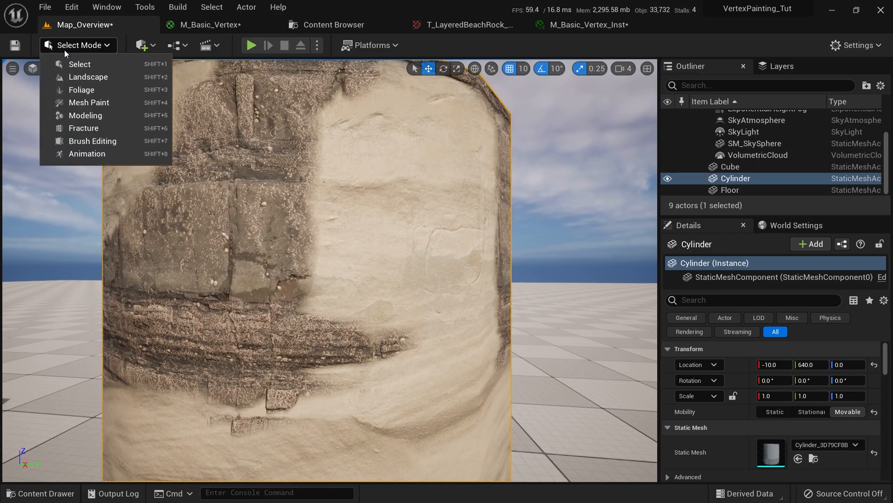
left_click(72, 103)
scroll(501, 263, "up", 3)
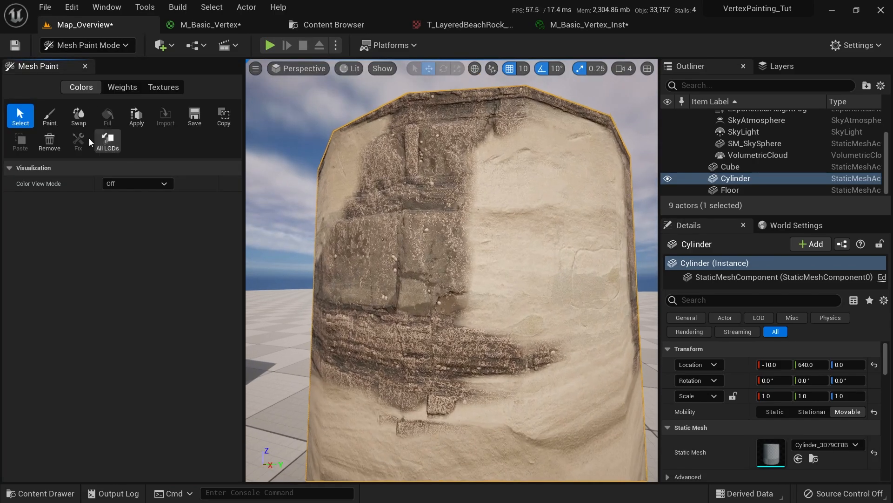
left_click(50, 116)
scroll(501, 162, "down", 1)
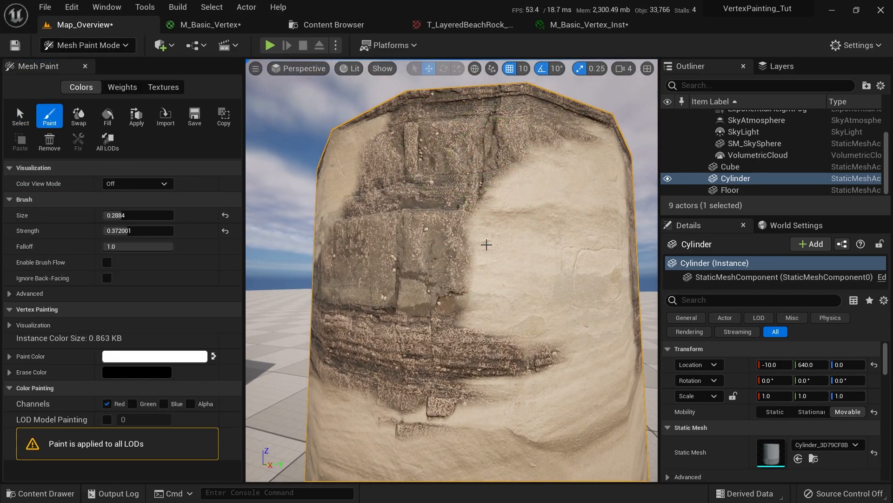
mouse_move(597, 169)
right_mouse_down()
mouse_move(622, 200)
mouse_move(552, 313)
right_mouse_up()
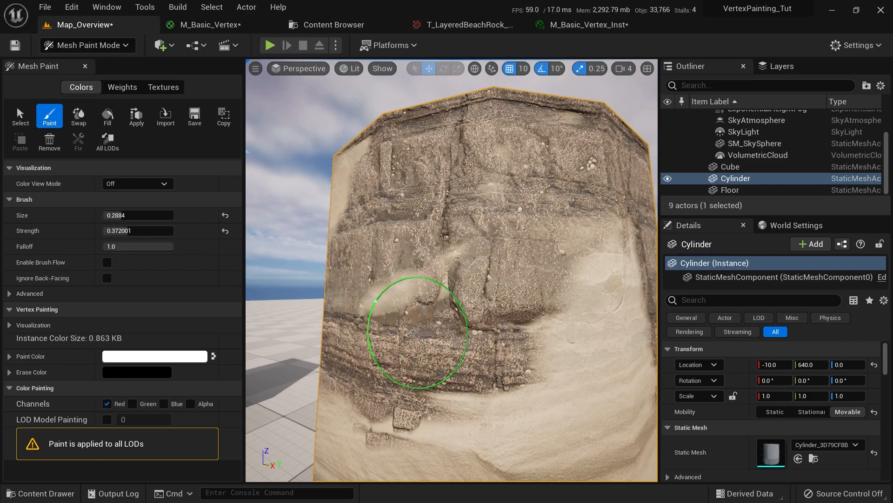
scroll(434, 333, "up", 3)
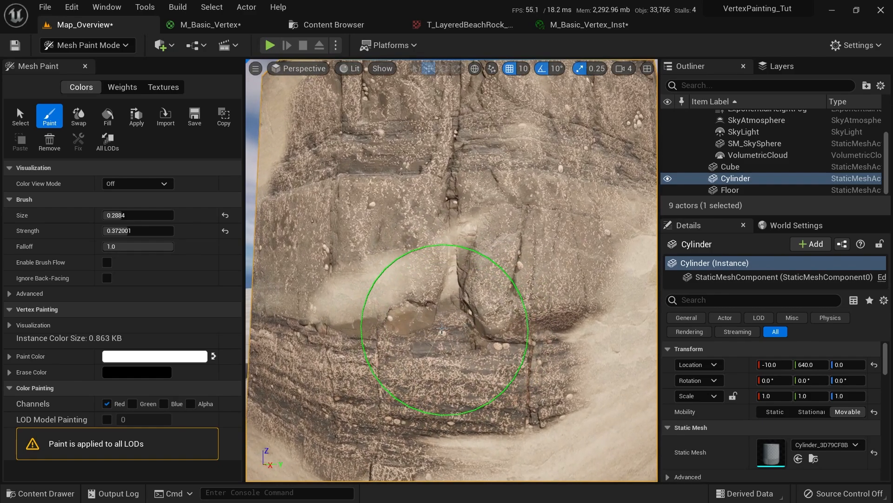
key("alt+2")
key("alt+4")
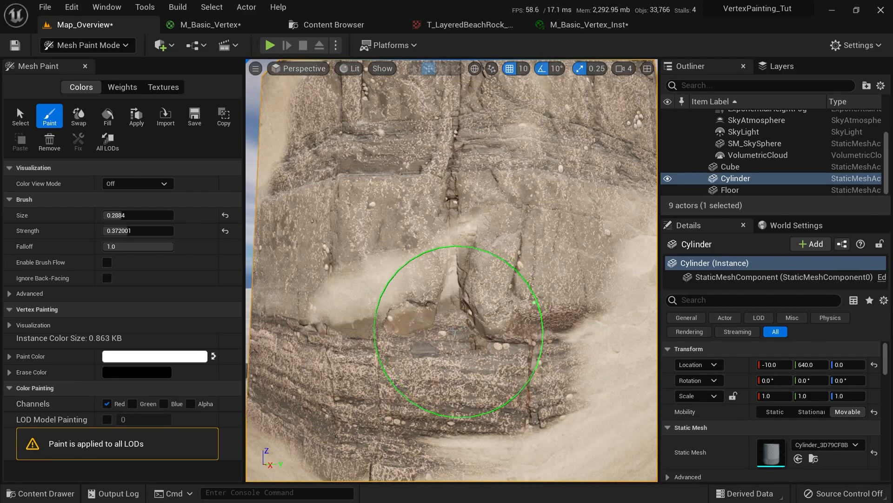
scroll(428, 329, "down", 3)
Paint sand over the side's dark stone, then restore rock in the middle and lower cylinder
left_click_drag(399, 354, 413, 325)
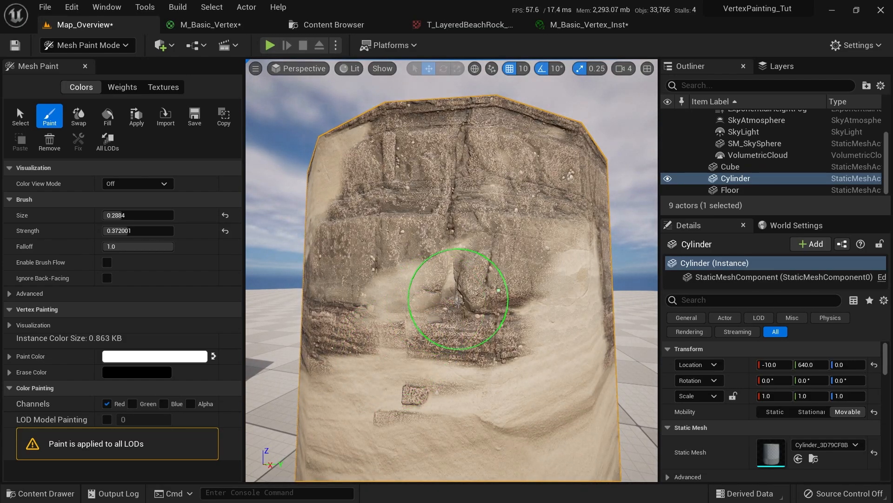
left_click_drag(458, 300, 456, 310)
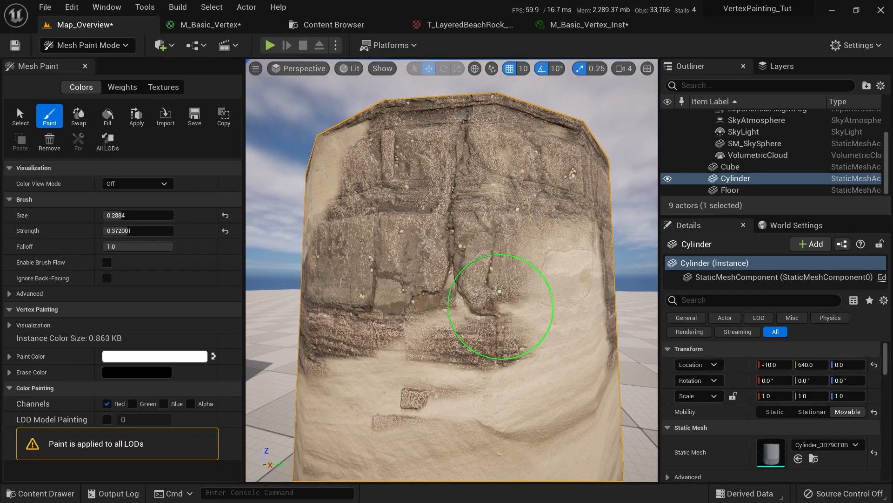
scroll(484, 329, "up", 5)
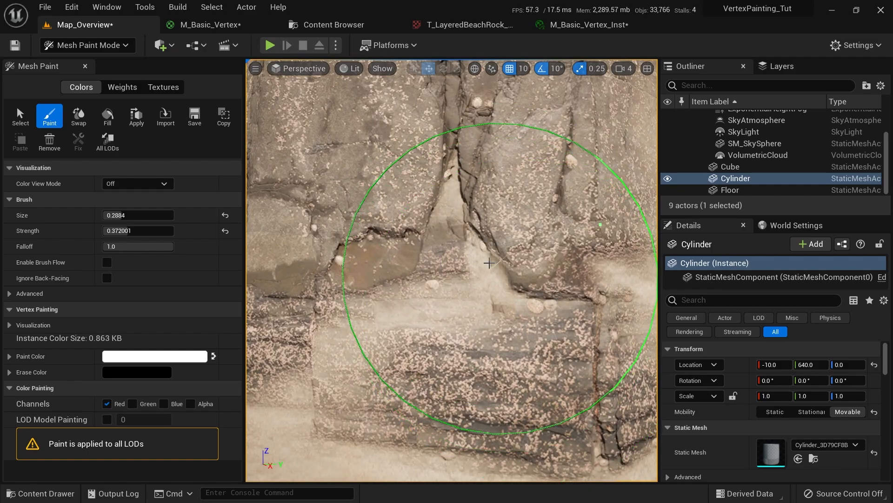
scroll(518, 309, "down", 5)
scroll(450, 214, "down", 3)
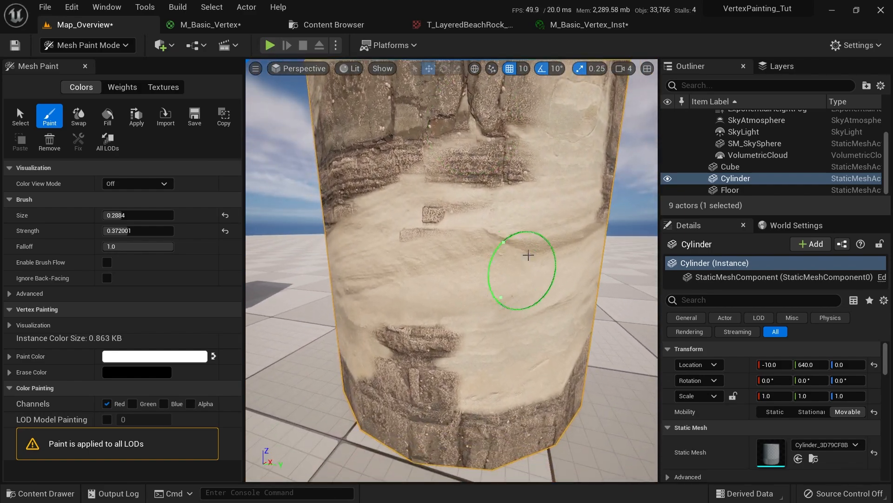
mouse_move(548, 279)
left_mouse_down("shift")
mouse_move(518, 240)
mouse_move(552, 270)
left_mouse_up("shift")
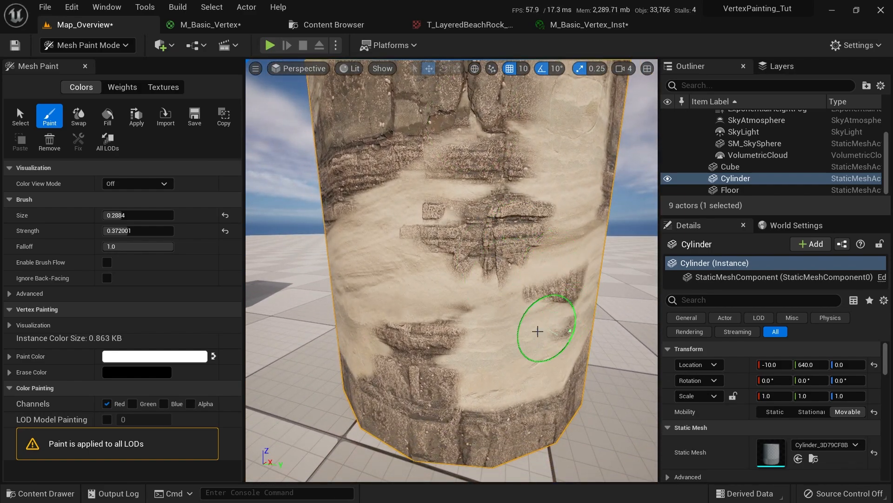
mouse_move(537, 331)
left_mouse_down("shift")
mouse_move(552, 315)
mouse_move(535, 379)
left_mouse_up("shift")
scroll(468, 425, "up", 3)
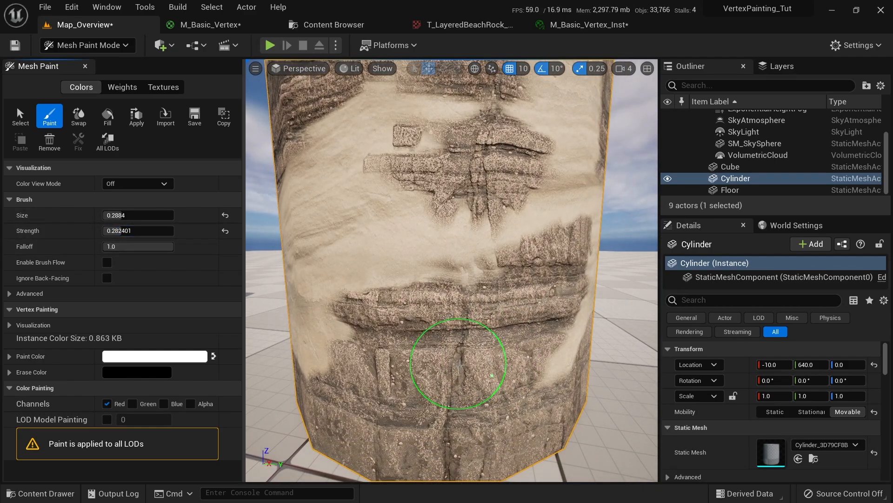
middle_click_drag(556, 328, 525, 363)
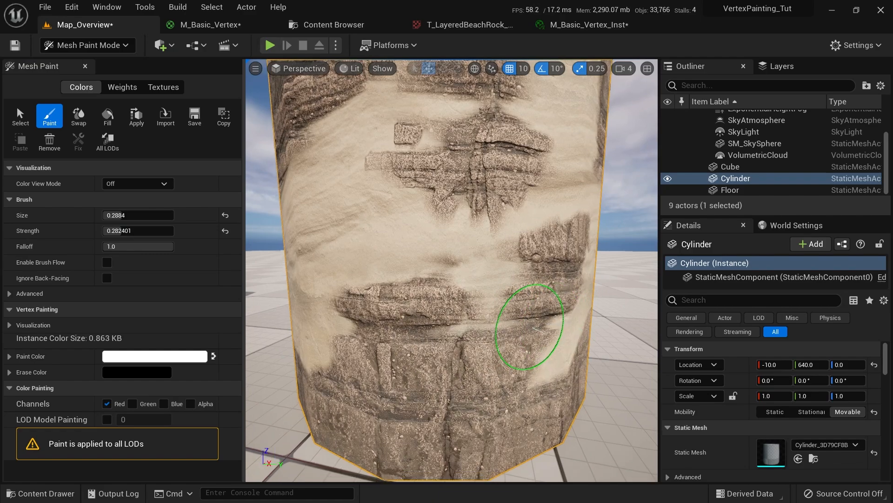
Paint a full-strength sand patch, then at 0.37 strength paint rock back over it
left_click_drag(140, 231, 186, 230)
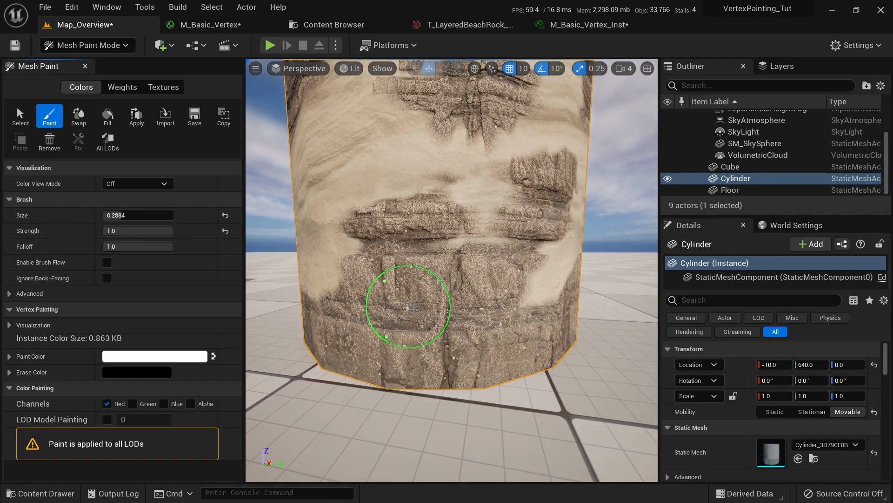
mouse_move(413, 308)
left_mouse_down()
mouse_move(478, 320)
mouse_move(488, 361)
left_mouse_up()
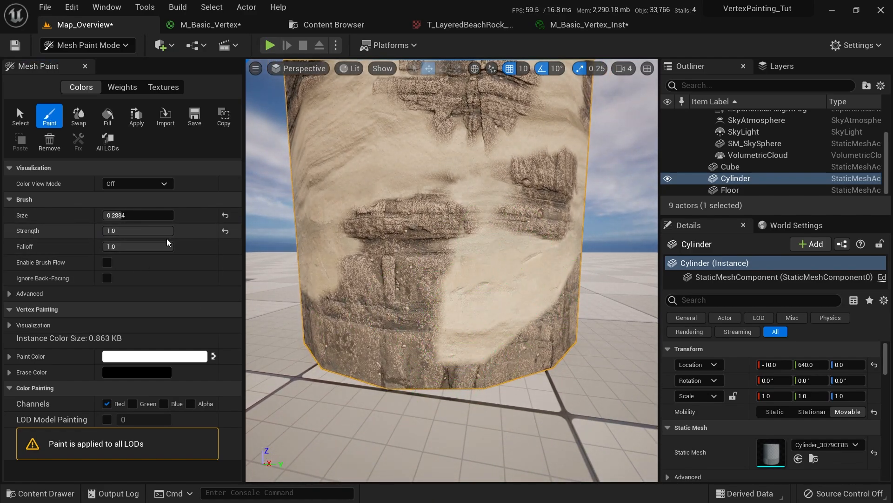
left_click_drag(153, 230, 128, 230)
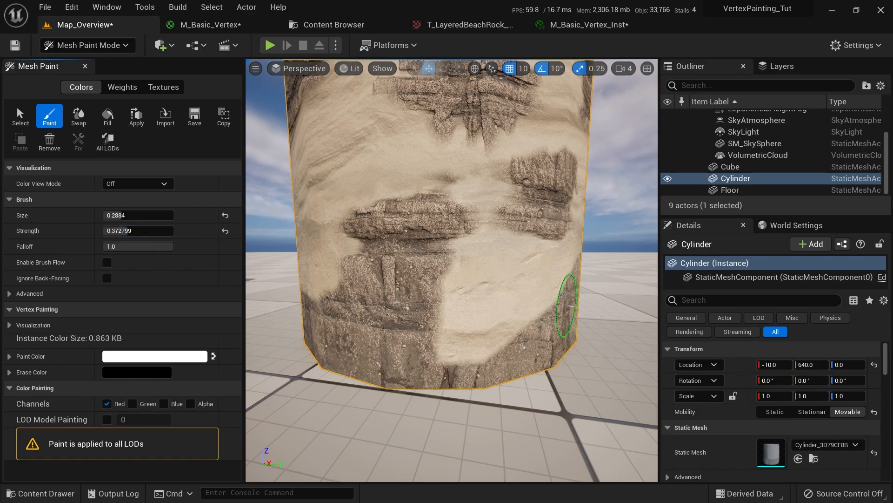
mouse_move(541, 287)
left_mouse_down("shift")
mouse_move(515, 299)
mouse_move(509, 319)
mouse_move(522, 259)
mouse_move(407, 255)
mouse_move(428, 259)
left_mouse_up("shift")
mouse_move(428, 259)
right_mouse_down()
mouse_move(395, 213)
mouse_move(357, 185)
right_mouse_up()
mouse_move(358, 185)
left_mouse_down("shift")
mouse_move(349, 159)
mouse_move(385, 139)
mouse_move(414, 191)
mouse_move(378, 204)
left_mouse_up("shift")
mouse_move(378, 205)
right_mouse_down()
mouse_move(522, 199)
mouse_move(509, 256)
mouse_move(465, 159)
right_mouse_up()
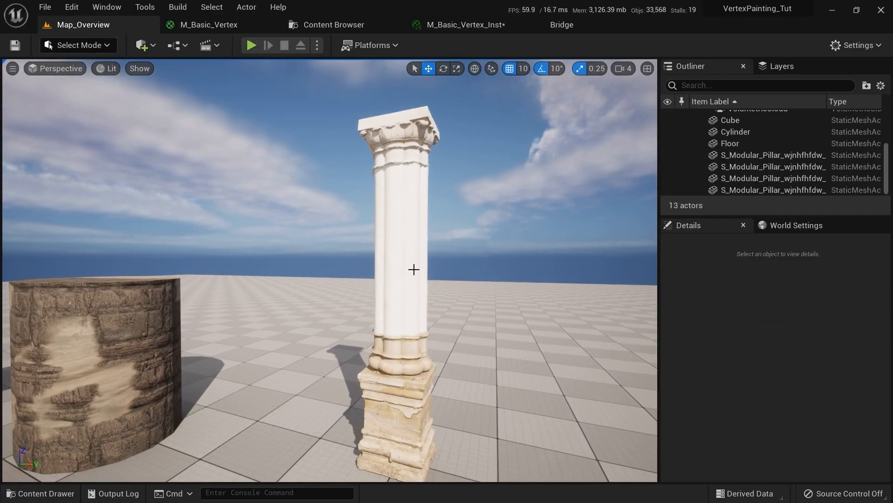
Select the pillar's capital, shaft and lower segments, then switch to Quixel Bridge
left_click(398, 136)
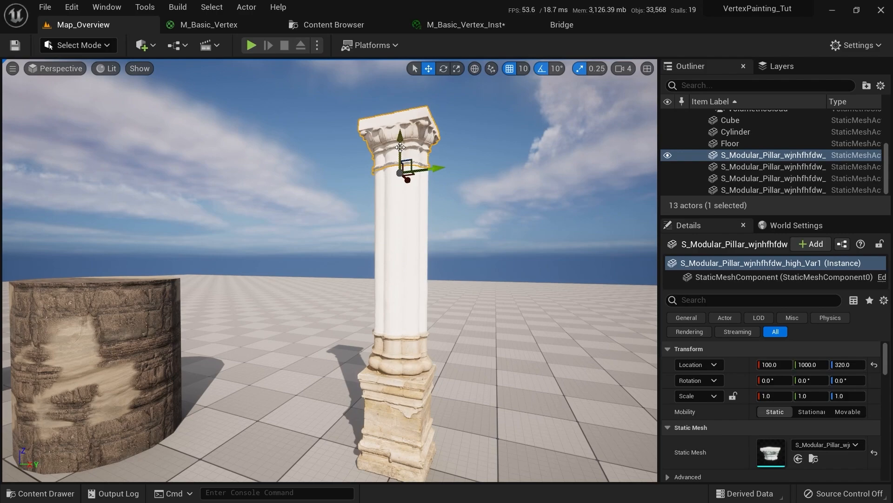
left_click(399, 207)
left_click(414, 308)
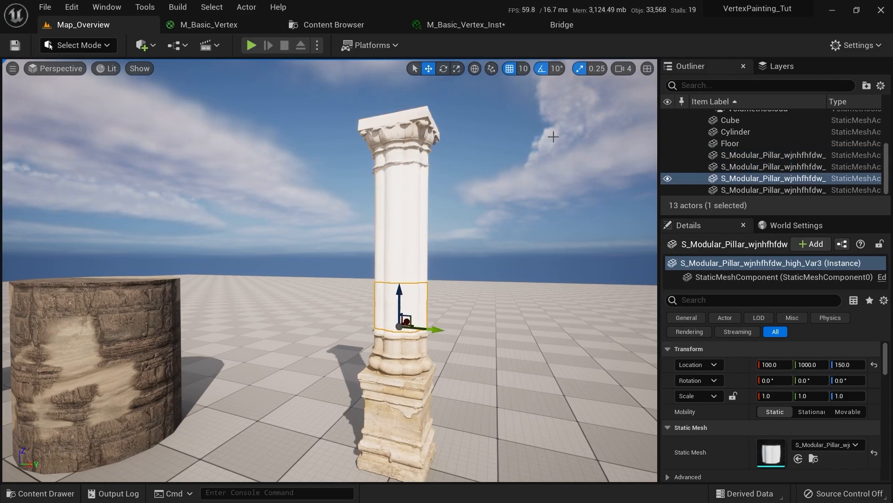
left_click(563, 28)
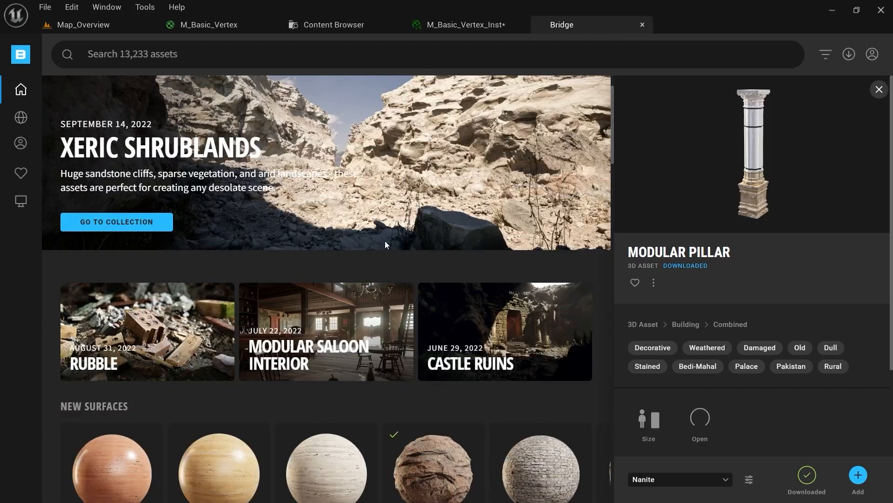
Page New 3D Models to Modular Pillar, view local Fort Stone Wall, then return to Content Browser
scroll(385, 241, "down", 5)
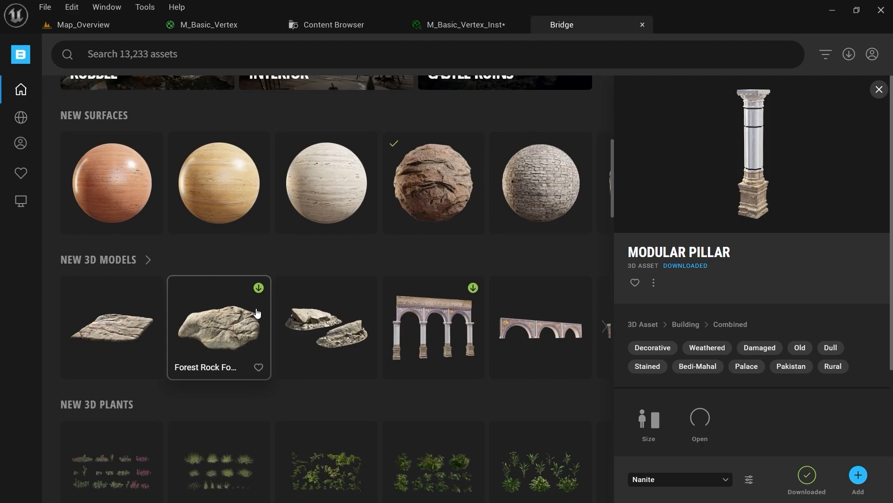
left_click(603, 327)
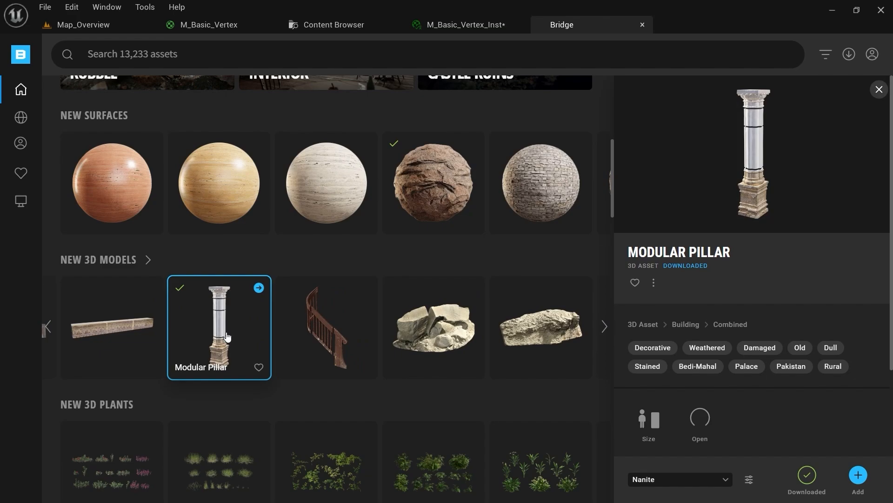
left_click(21, 201)
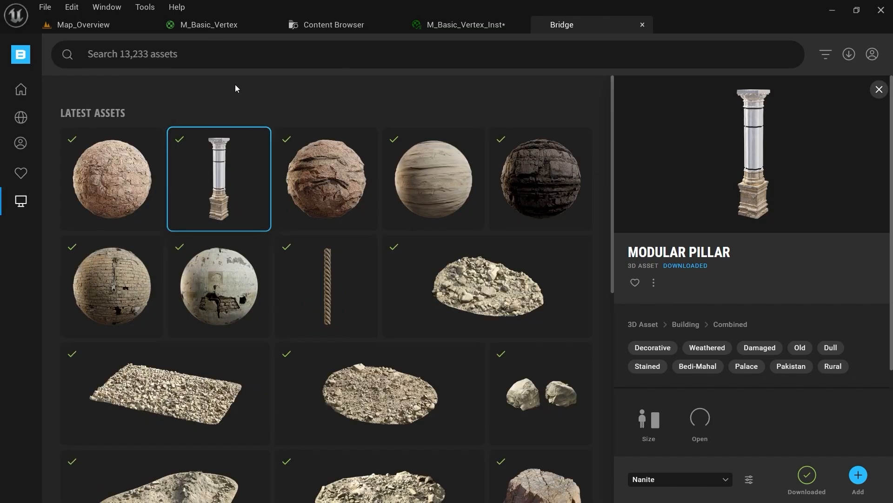
left_click(112, 179)
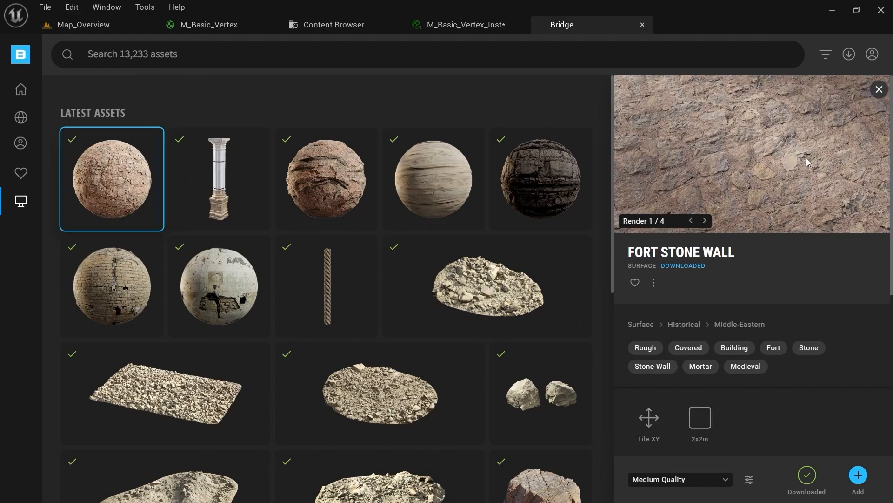
left_click(328, 31)
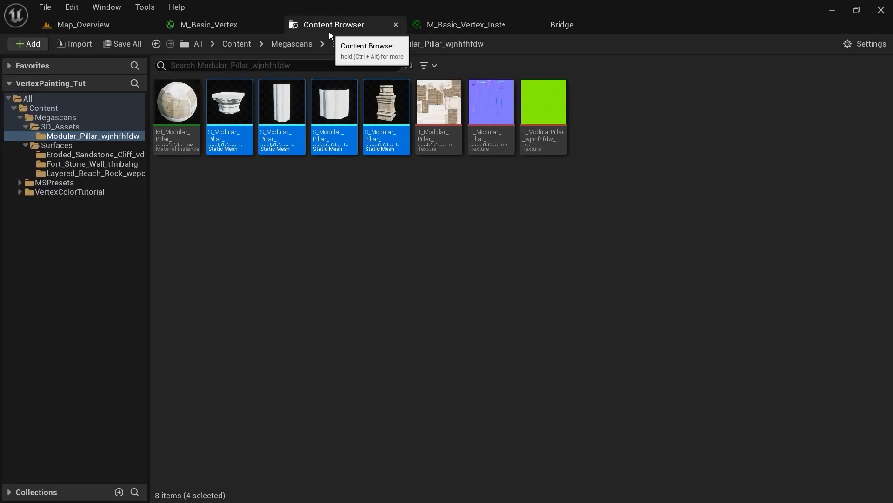
Click through the four pillar static mesh pieces in the Modular_Pillar folder
left_click(230, 105)
left_click(286, 115)
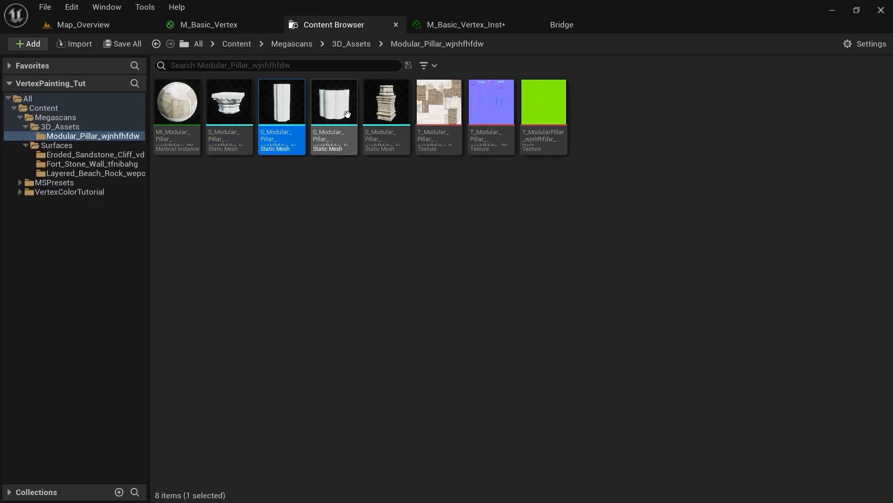
left_click(334, 110)
left_click(380, 108)
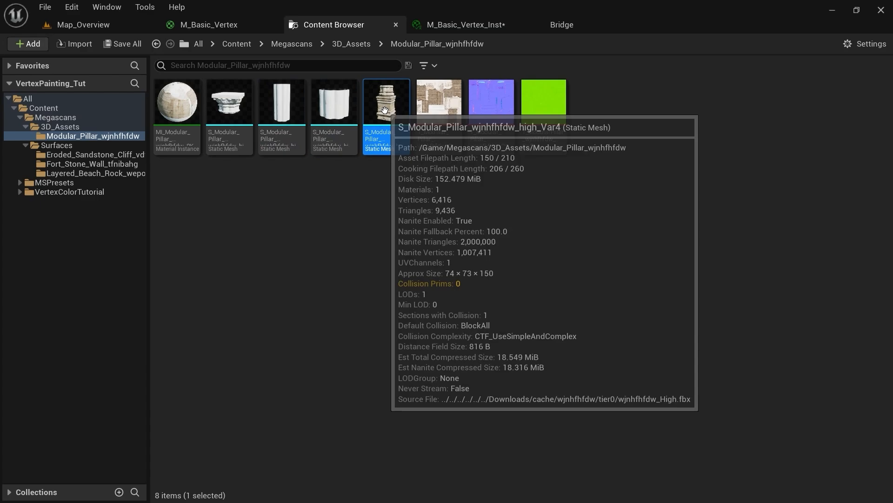
Browse the Eroded_Sandstone_Cliff and Fort_Stone_Wall folders, then return to the pillar in Map_Overview
left_click(88, 156)
left_click(98, 165)
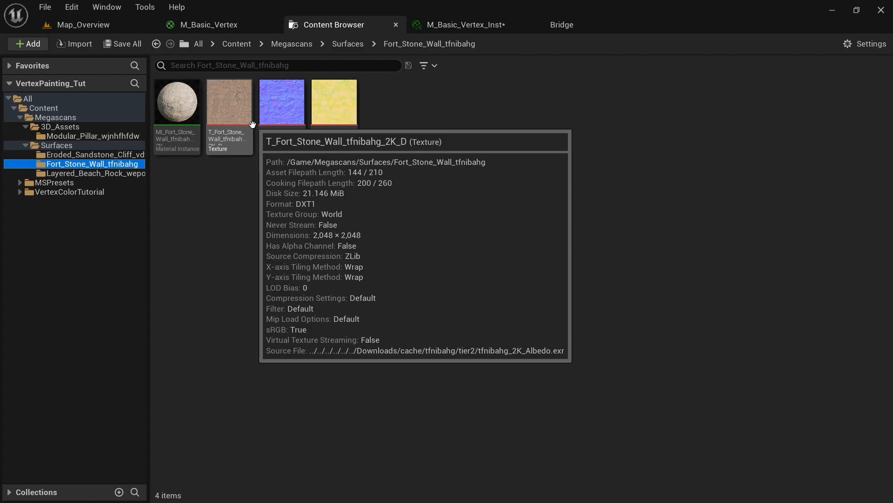
left_click(79, 25)
right_click_drag(335, 284, 348, 294)
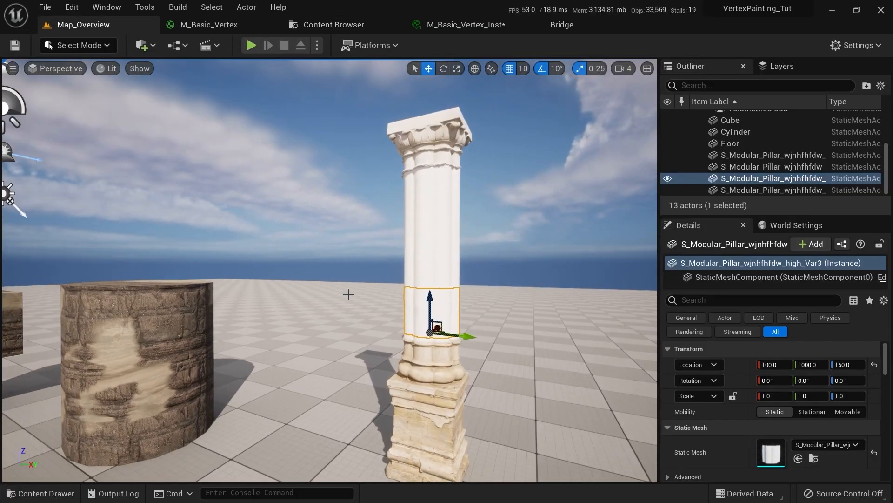
Select the pillar's middle shaft piece and find its Element 0 material, MI_Modular_Pillar_wjnhfhfdw_8K
left_click(432, 261)
mouse_move(432, 260)
right_mouse_down()
mouse_move(451, 263)
mouse_move(425, 245)
right_mouse_up()
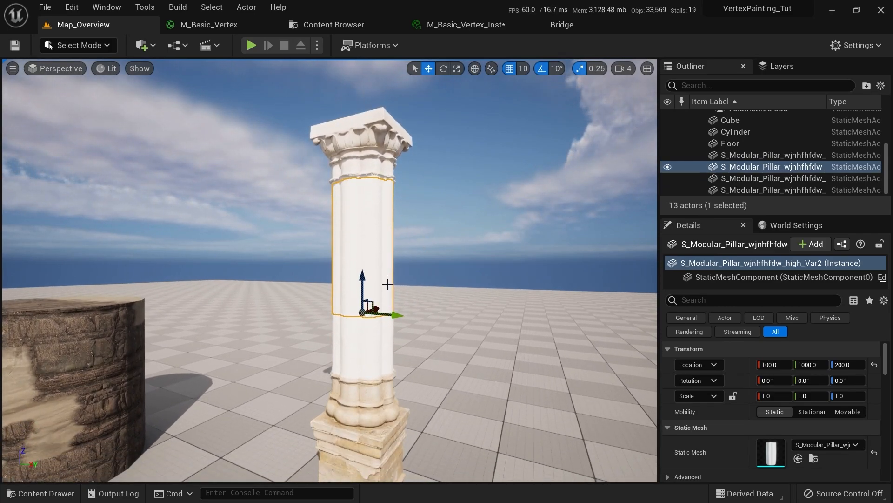
right_click_drag(406, 400, 415, 409)
scroll(827, 392, "down", 3)
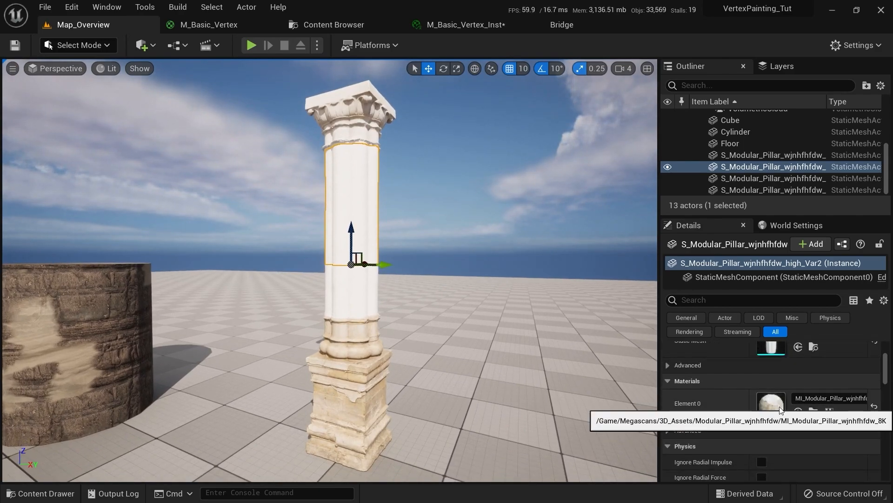
Open the MI_Modular_Pillar_wjnhfhfdw_8K material instance and review its parameters
double_click(781, 409)
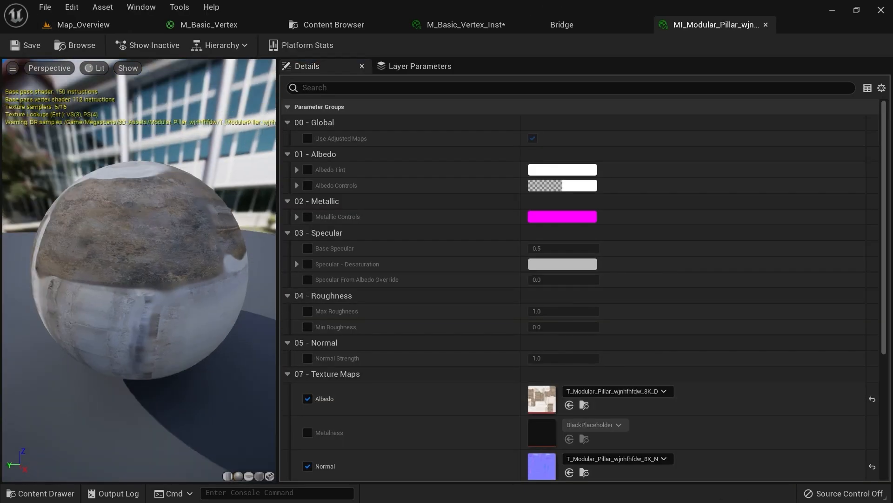
scroll(450, 241, "down", 3)
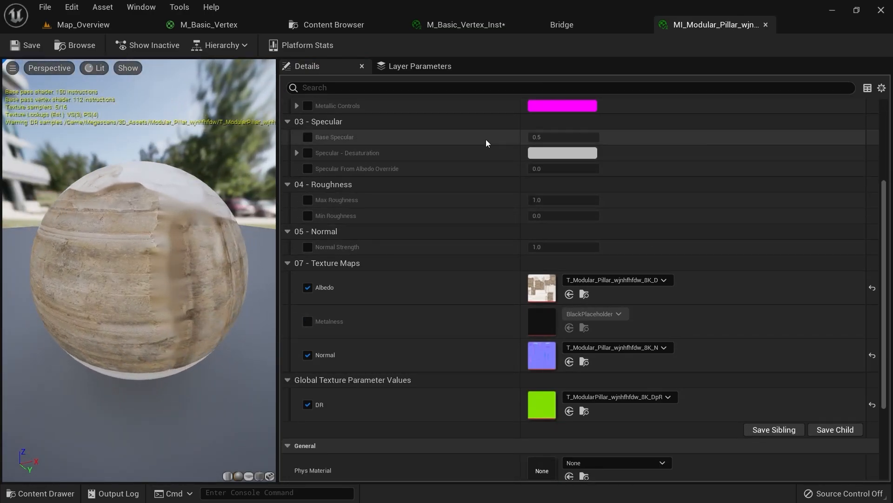
scroll(550, 209, "down", 2)
scroll(528, 258, "up", 4)
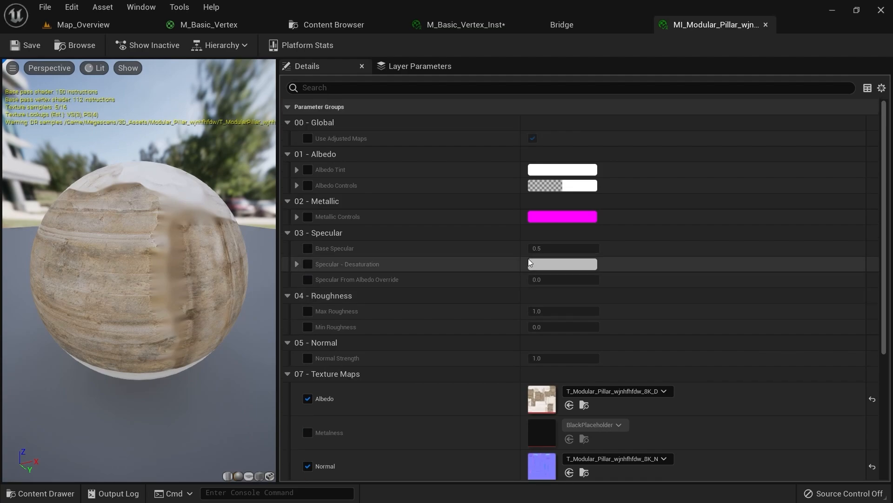
scroll(526, 233, "down", 3)
scroll(523, 213, "down", 4)
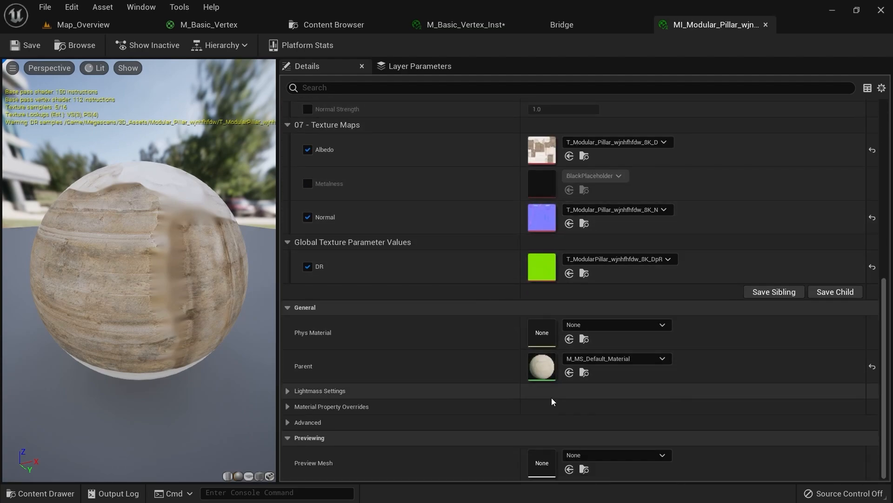
Inspect the parent M_MS_Default_Material graph, then browse the 21 preset materials in MSPresets
double_click(554, 368)
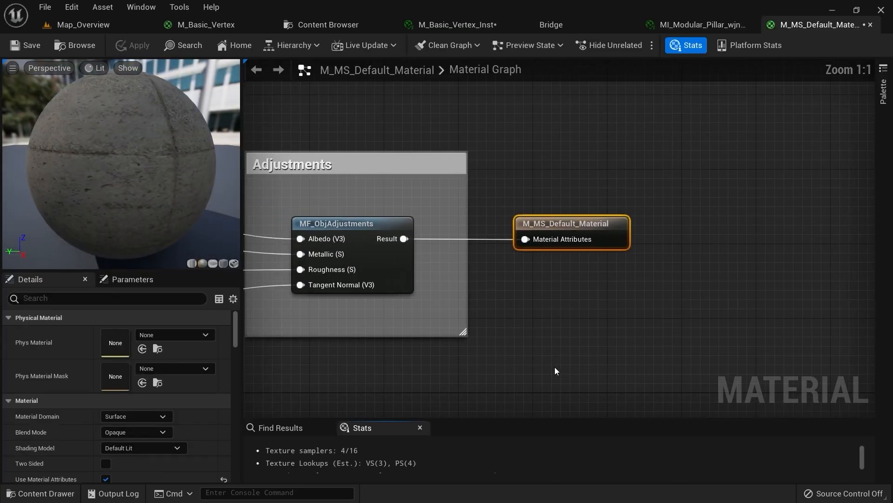
left_click(699, 24)
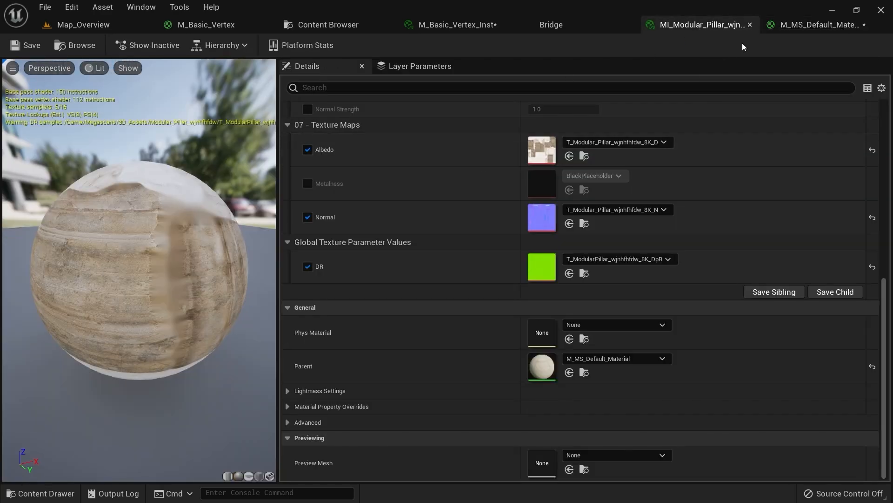
left_click(821, 24)
right_click_drag(640, 169, 624, 182)
scroll(575, 223, "down", 3)
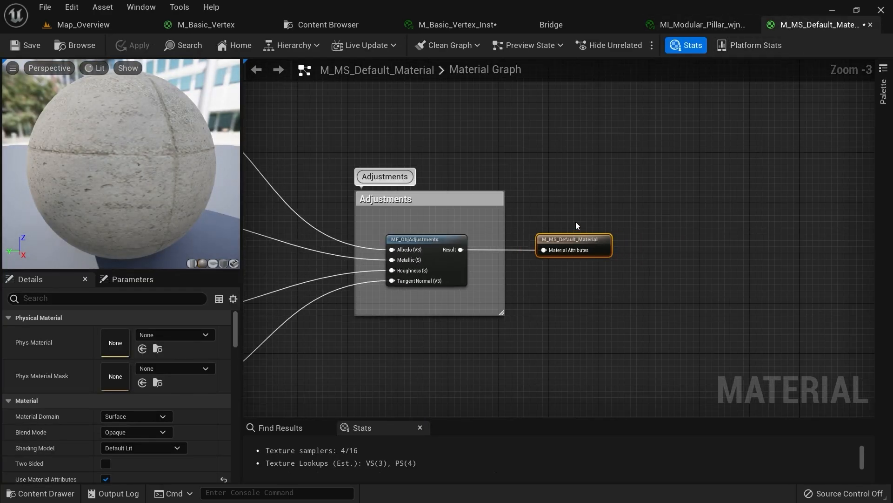
left_click(322, 26)
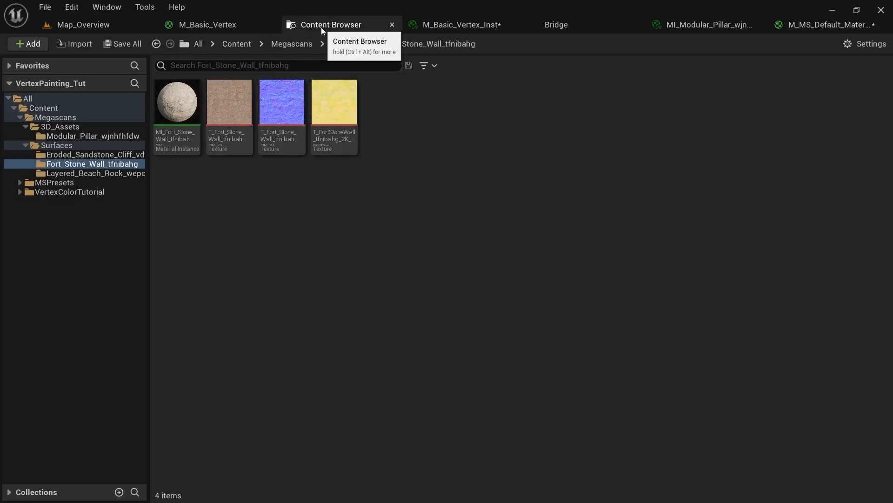
double_click(43, 182)
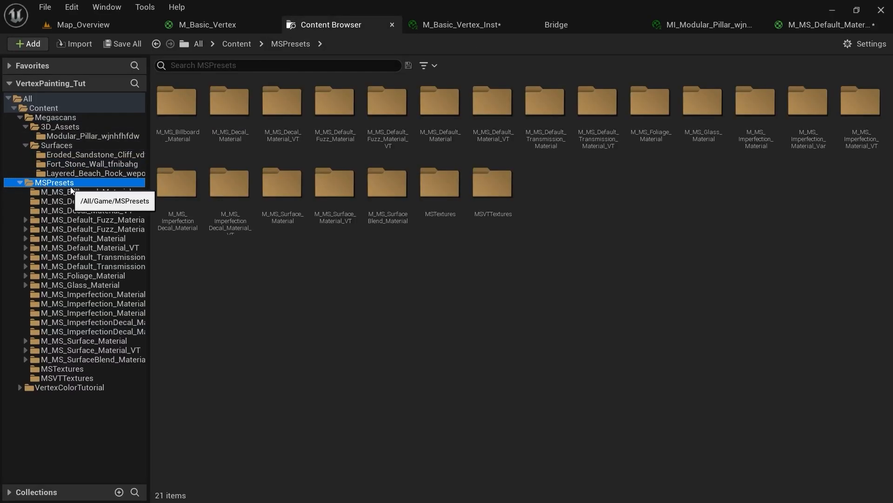
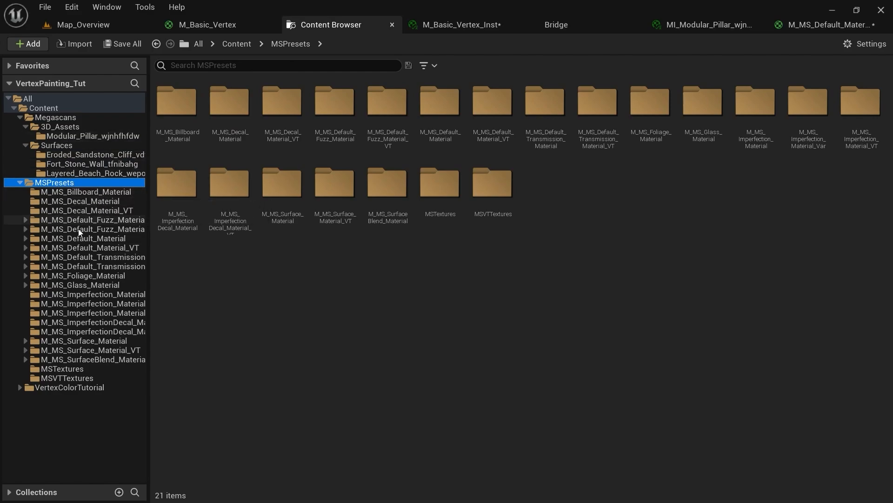
Open M_MS_Default_Material from MSPresets and drag its output node further right
left_click(92, 239)
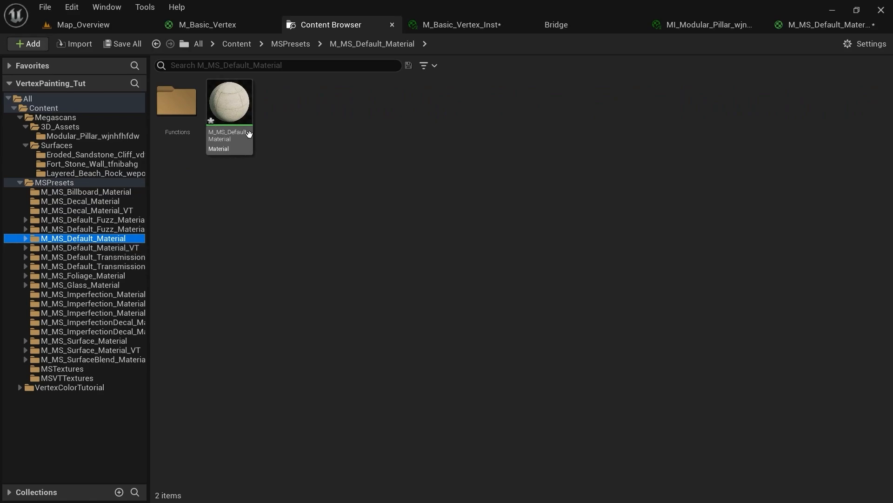
left_click(828, 25)
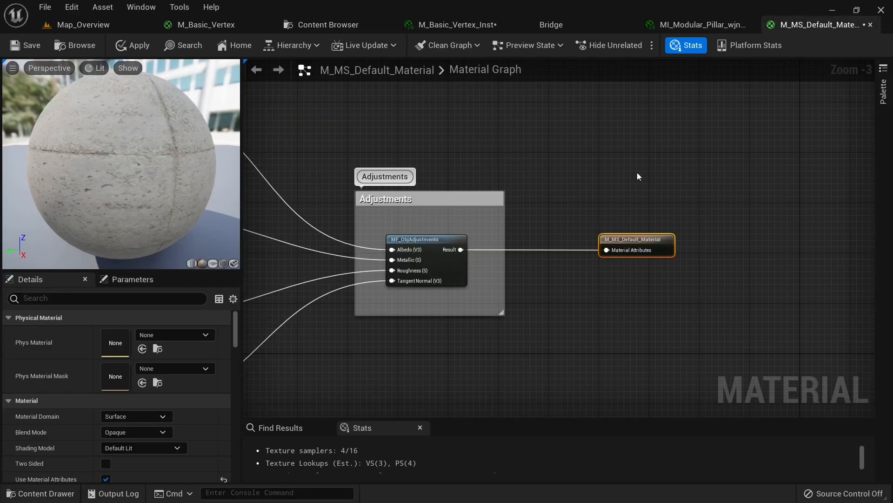
right_click_drag(638, 172, 518, 239)
scroll(518, 241, "up", 3)
left_click_drag(533, 258, 647, 257)
left_click(109, 19)
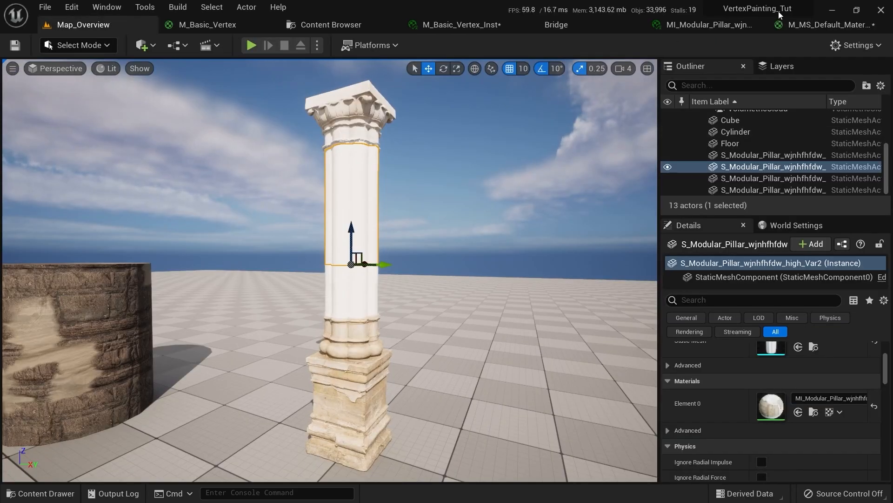
left_click(822, 25)
left_click_drag(654, 256, 734, 260)
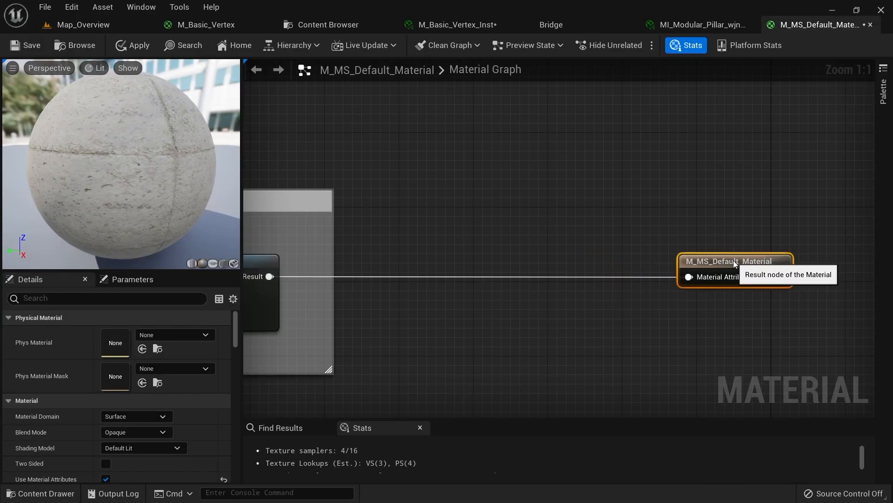
scroll(538, 192, "down", 2)
right_click_drag(538, 192, 549, 256)
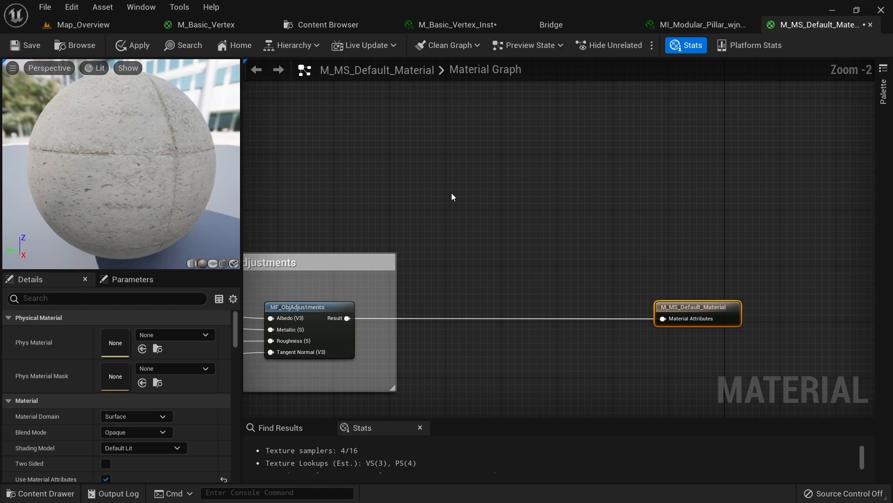
Return to the Map_Overview level and fly the camera around the stone cylinder and pillar
left_click(321, 26)
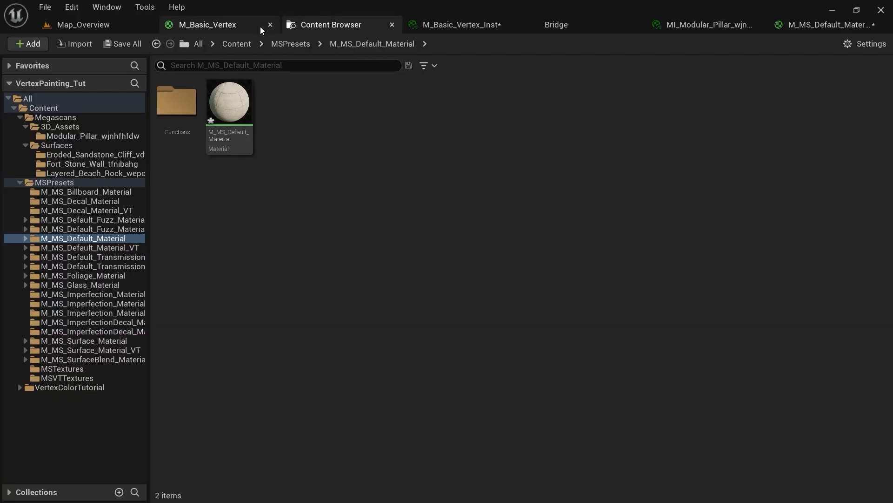
left_click(89, 24)
right_click_drag(329, 270, 447, 200)
scroll(411, 113, "up", 3)
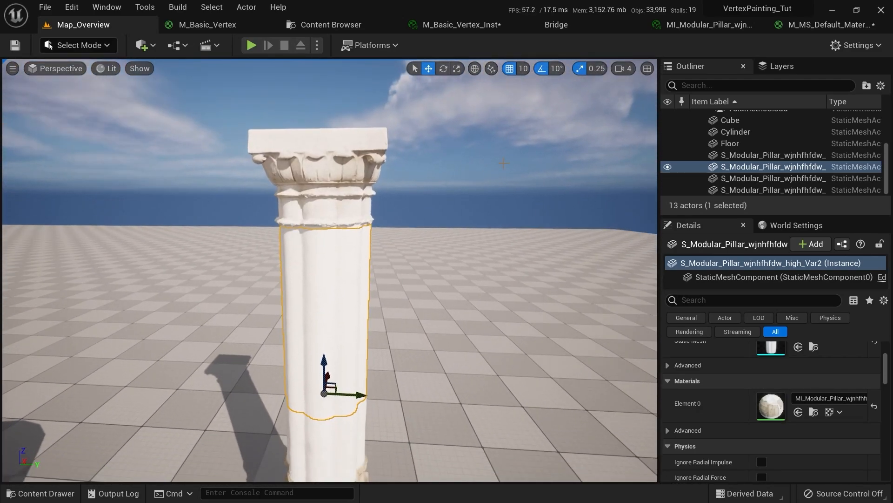
key("ctrl+space")
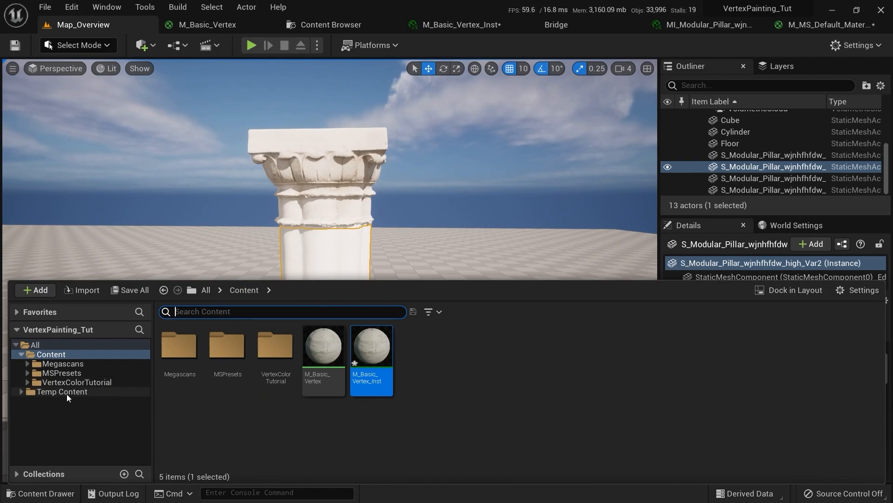
Drag the three Fort_Stone_Wall textures from Megascans > Surfaces into the material graph
left_click(79, 364)
double_click(227, 347)
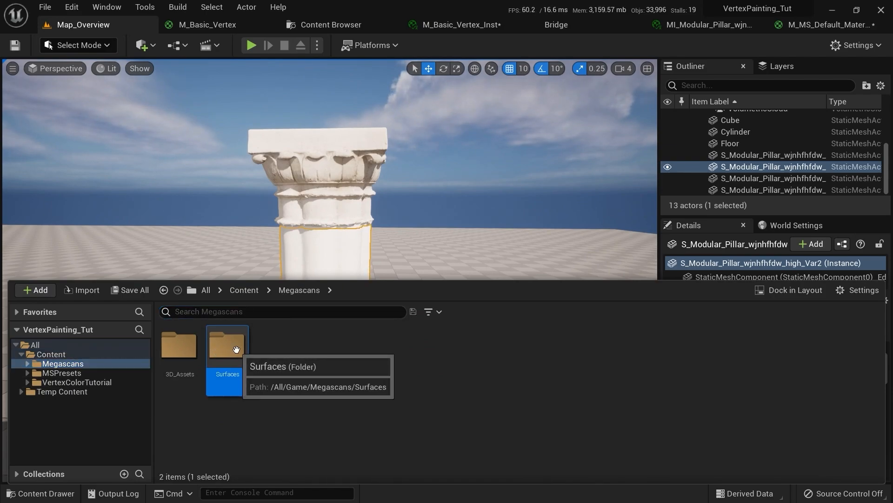
double_click(227, 347)
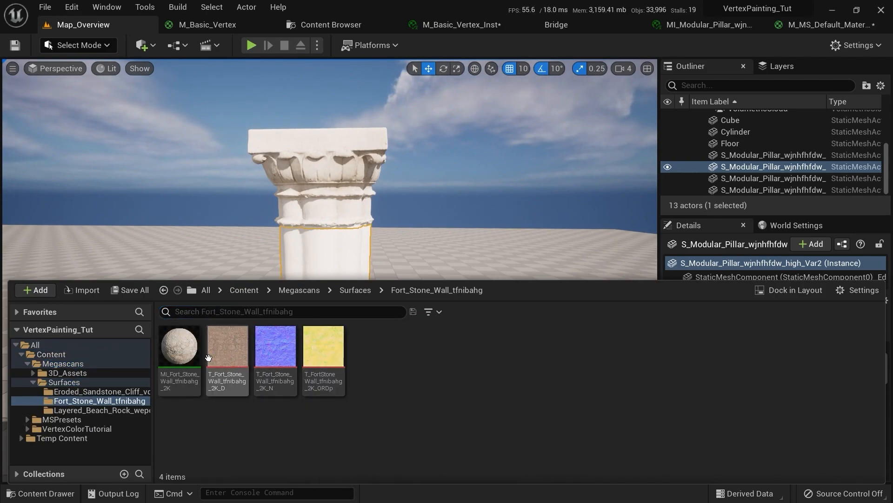
left_click(228, 347)
left_click(323, 346, "shift")
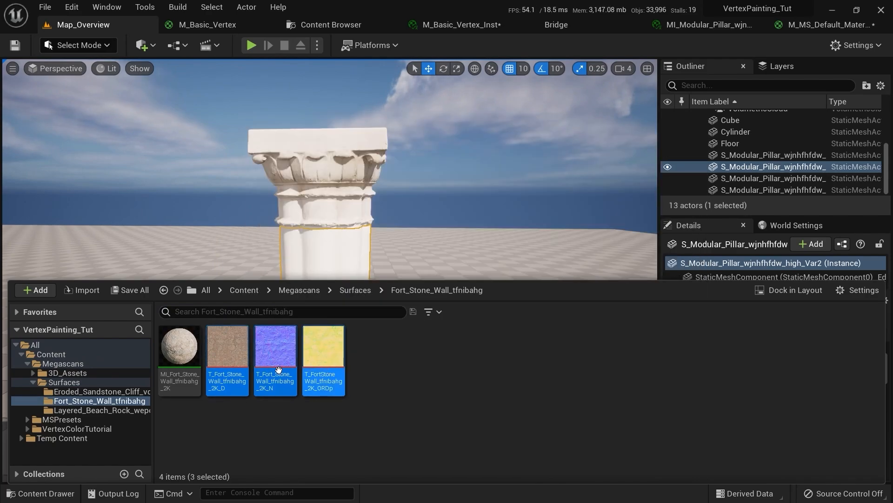
left_click_drag(247, 347, 403, 127)
Set the Sampler Source of all three texture samples to Shared: Wrap
right_click_drag(552, 110, 718, 162)
scroll(588, 171, "down", 2)
scroll(649, 217, "down", 1)
scroll(649, 216, "up", 4)
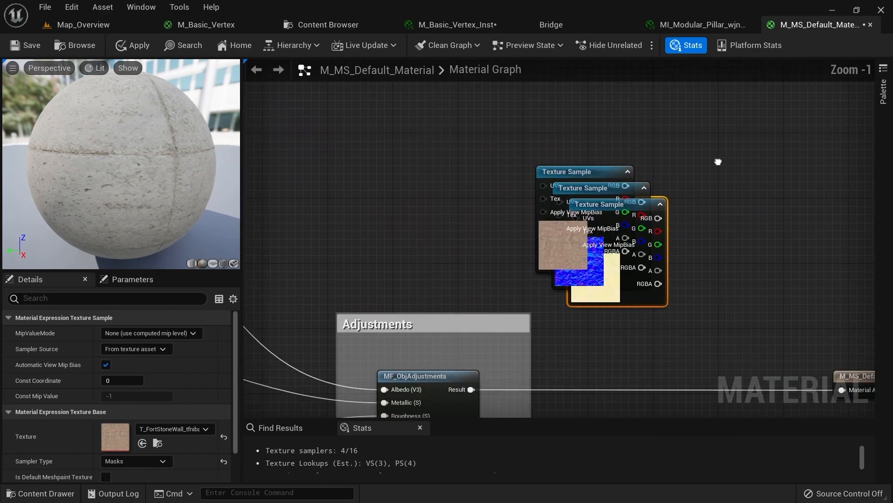
left_click_drag(728, 132, 518, 301)
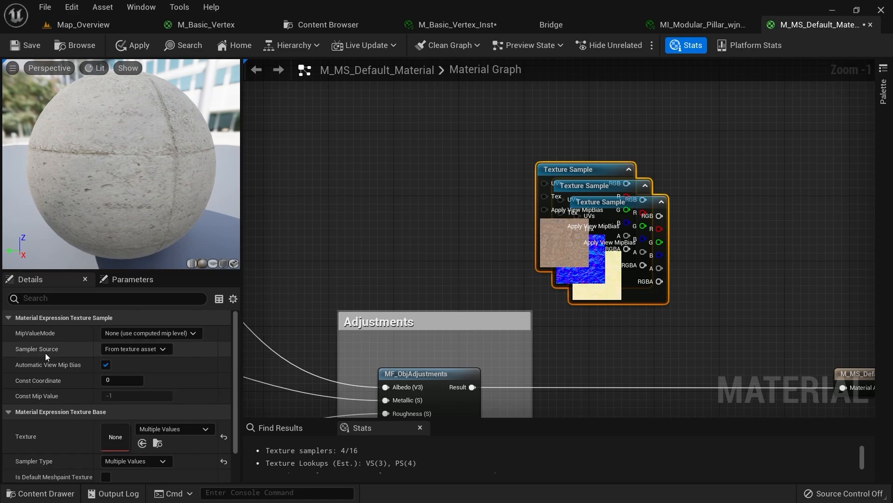
left_click(120, 350)
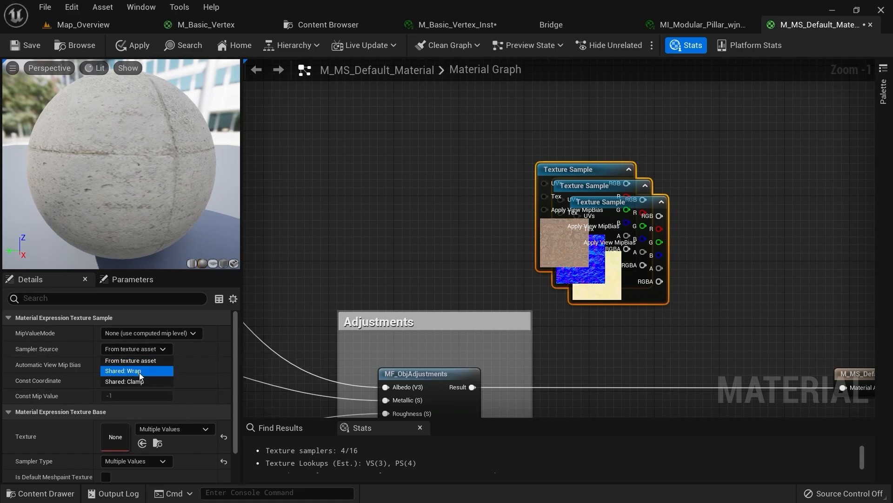
left_click(130, 371)
Stack the texture nodes in a column: colour on top, normal below, mask at the bottom
right_click_drag(460, 139, 584, 136)
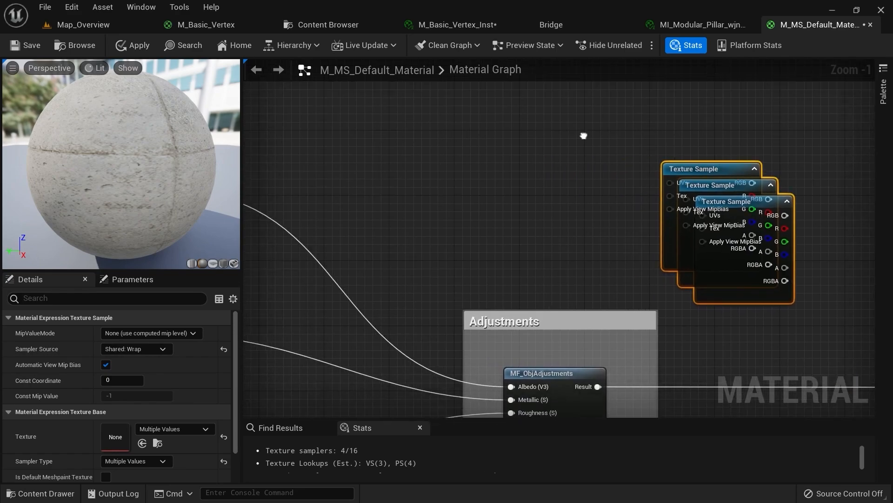
scroll(605, 133, "down", 3)
right_click_drag(654, 130, 487, 186)
scroll(487, 185, "up", 3)
right_click_drag(567, 171, 493, 95)
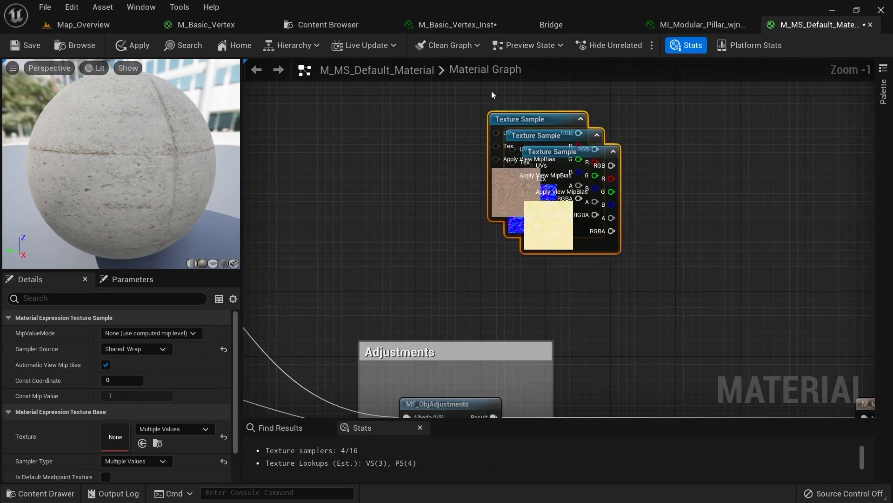
left_click(529, 228)
left_click_drag(479, 199, 428, 362)
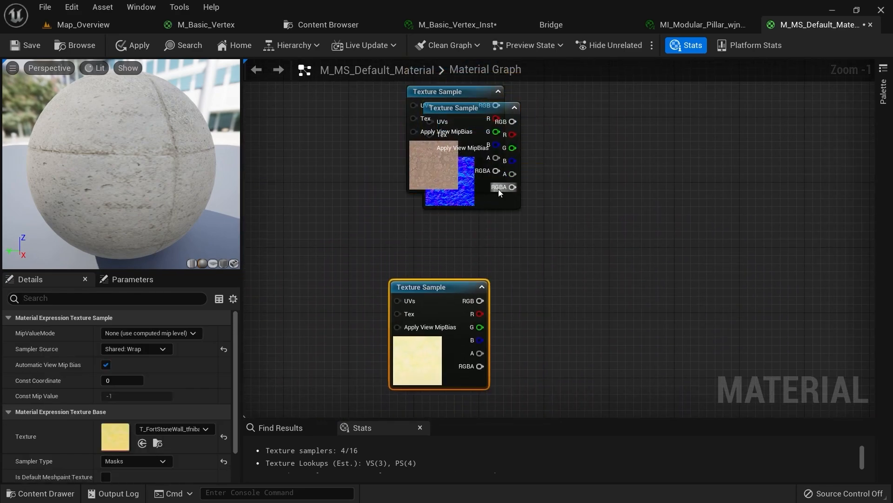
left_click_drag(513, 186, 434, 260)
left_click_drag(481, 179, 448, 225)
left_click_drag(398, 170, 438, 82)
right_click_drag(394, 88, 383, 208)
left_click_drag(465, 220, 451, 167)
Add a MakeMaterialAttributes node beside the texture samples
left_click(517, 187)
right_click(517, 187)
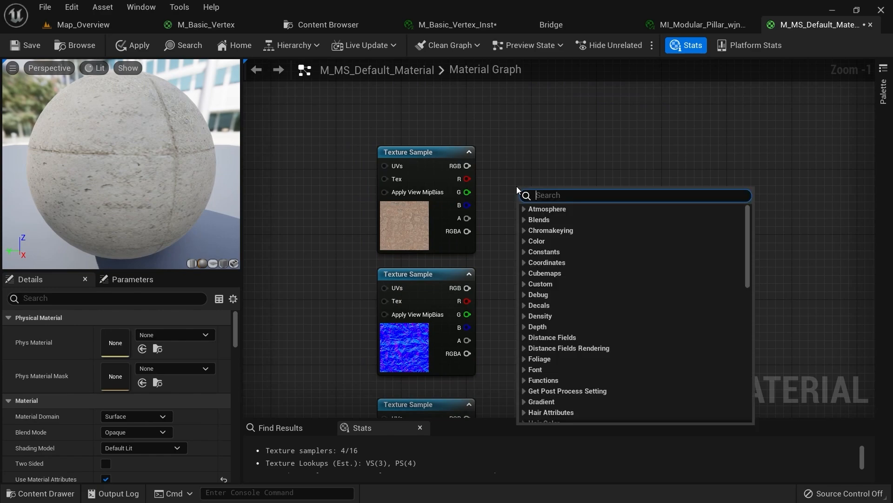
type("make ma")
key("Return")
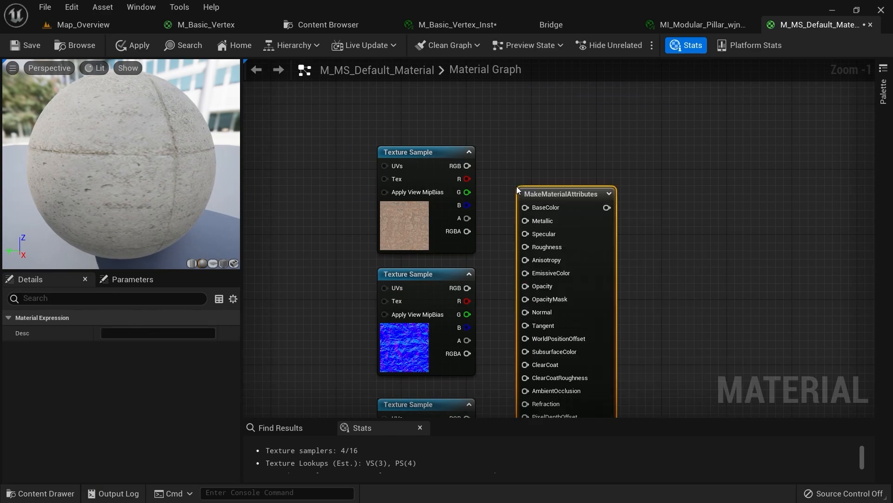
left_click_drag(522, 192, 538, 181)
scroll(479, 181, "up", 1)
right_click_drag(495, 179, 481, 150)
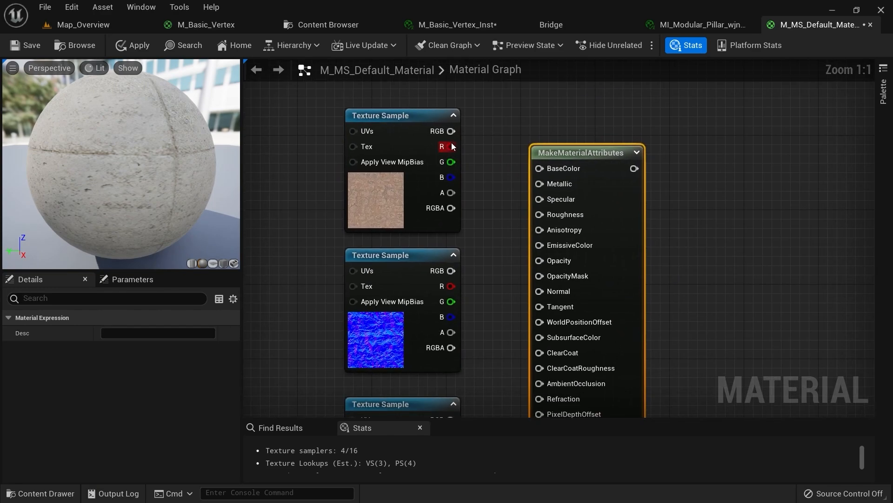
Wire colour to BaseColor, normal to Normal, mask R to AmbientOcclusion and G to Roughness
right_click_drag(512, 237, 466, 180)
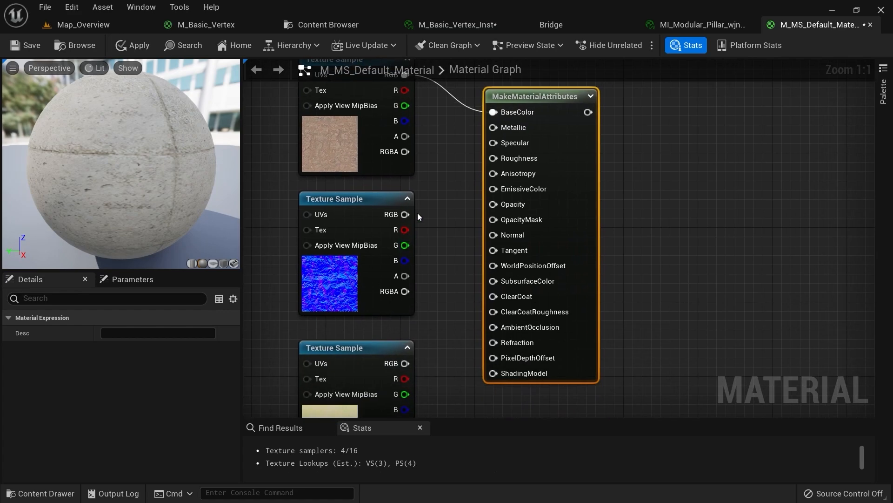
left_click_drag(405, 215, 493, 235)
right_click_drag(456, 330, 453, 278)
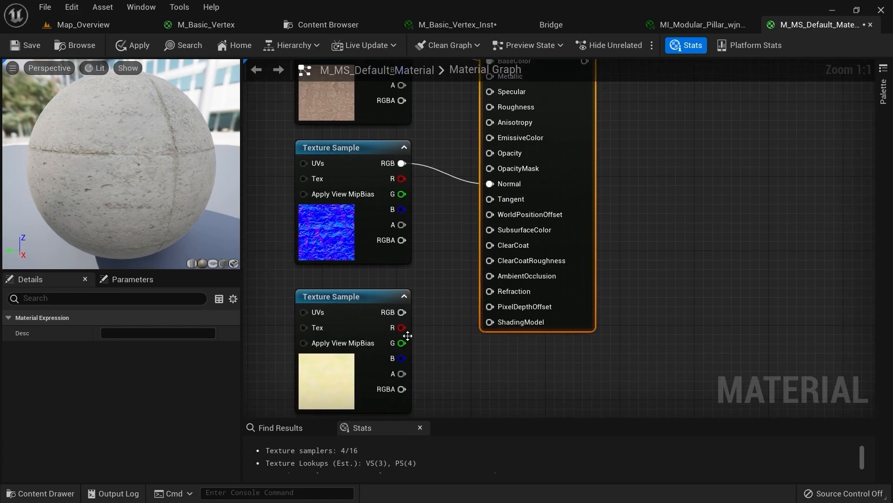
left_click_drag(401, 327, 490, 275)
left_click_drag(403, 344, 489, 58)
Shift the four new nodes right and move the material output node further right
scroll(536, 246, "down", 2)
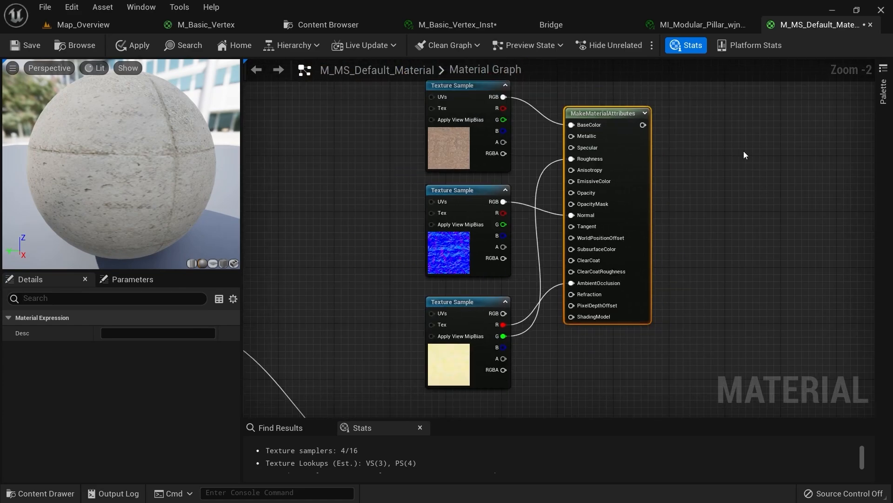
left_click_drag(709, 103, 462, 315)
left_click_drag(450, 266, 485, 265)
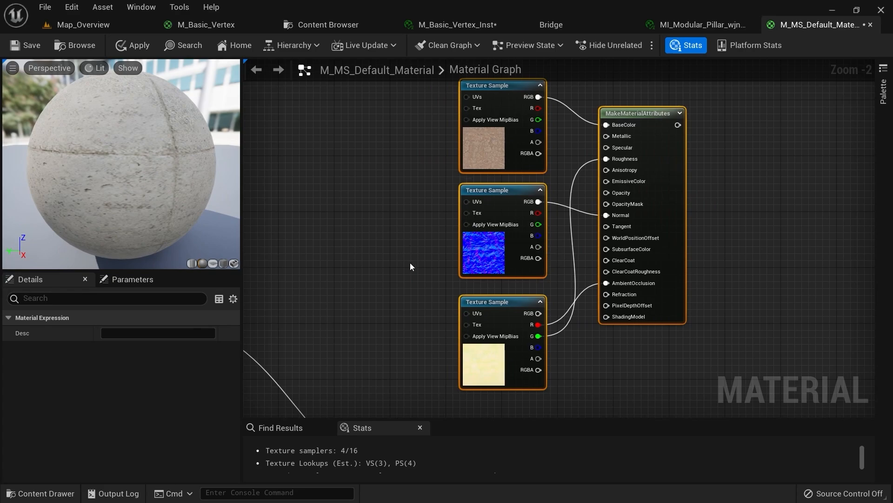
right_click_drag(410, 262, 331, 247)
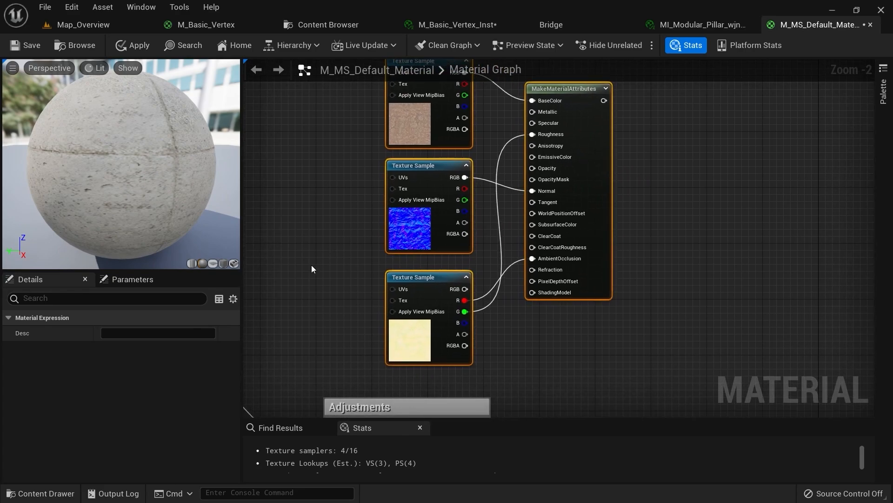
left_click_drag(594, 339, 379, 131)
left_click(603, 201)
scroll(544, 218, "down", 2)
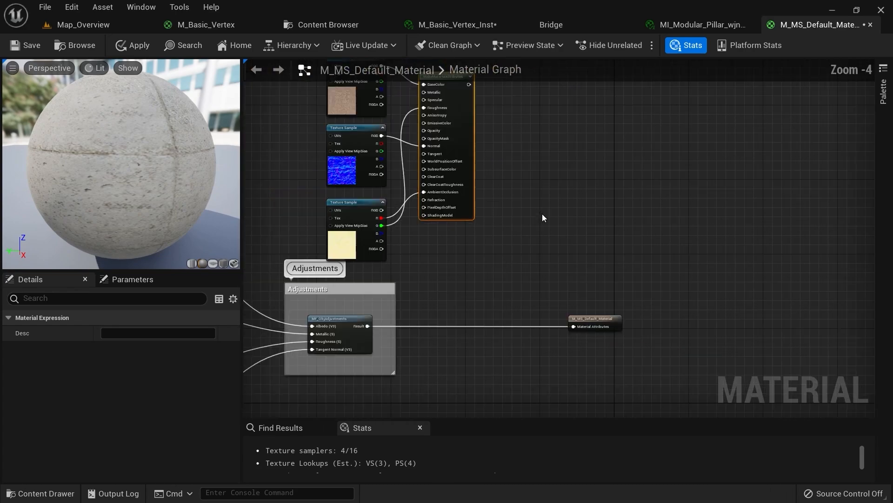
left_click(589, 317)
left_click_drag(589, 317, 658, 314)
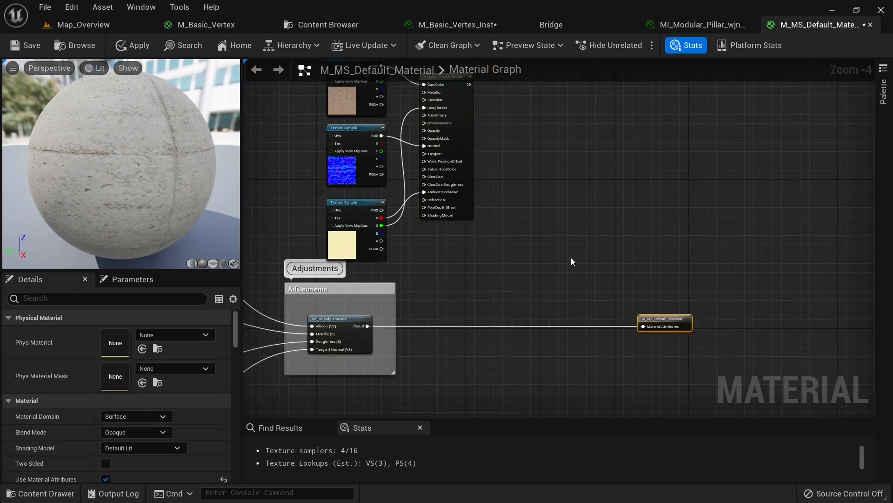
scroll(535, 265, "up", 4)
scroll(531, 317, "down", 5)
scroll(493, 307, "up", 3)
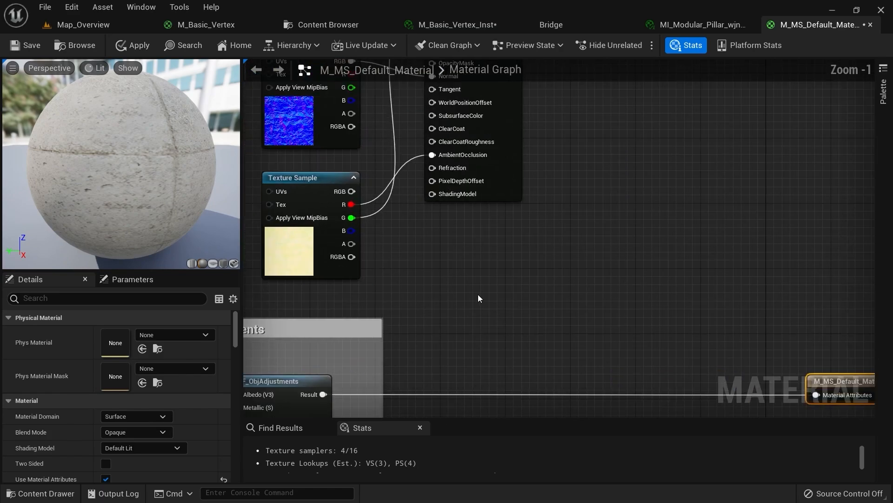
Add a Vertex Color node below the texture samples
right_click_drag(474, 292, 438, 220)
right_click(429, 210)
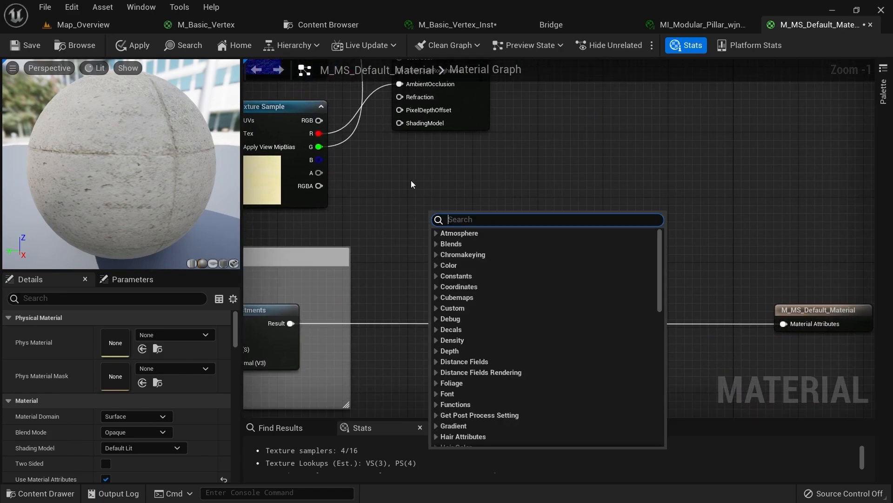
type("vertex")
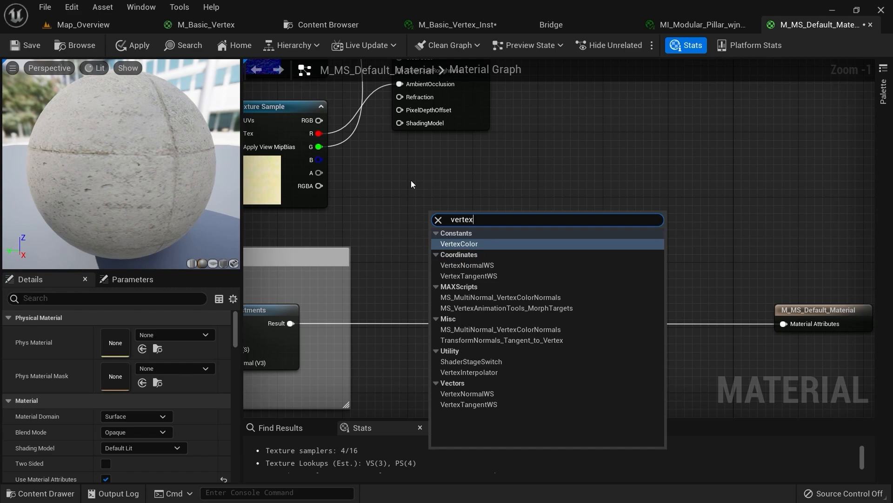
key("Return")
left_click_drag(462, 269, 409, 258)
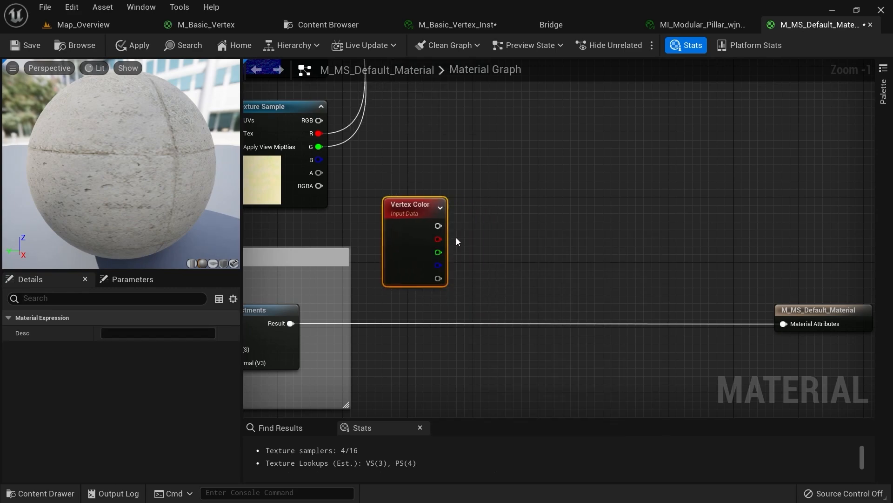
Add a HeightLerp node and drive its Transition Phase with the Vertex Color red channel
right_click_drag(440, 238, 431, 263)
right_click(431, 260)
type("height")
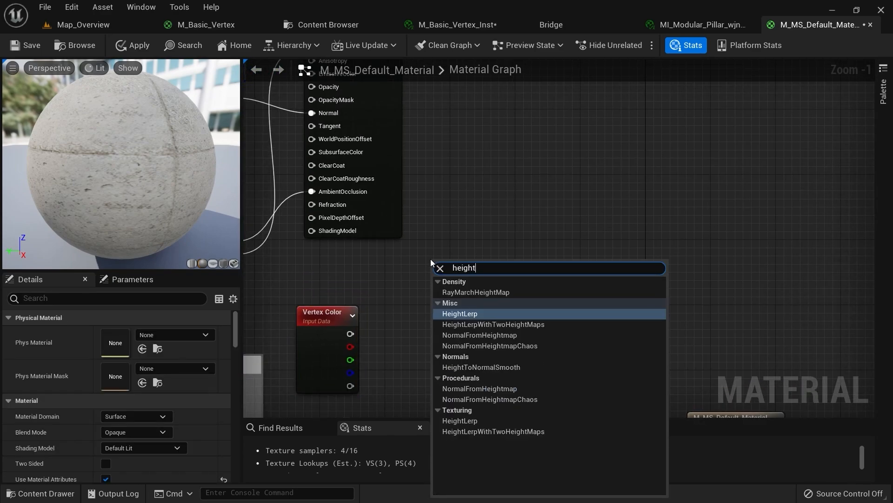
key("Return")
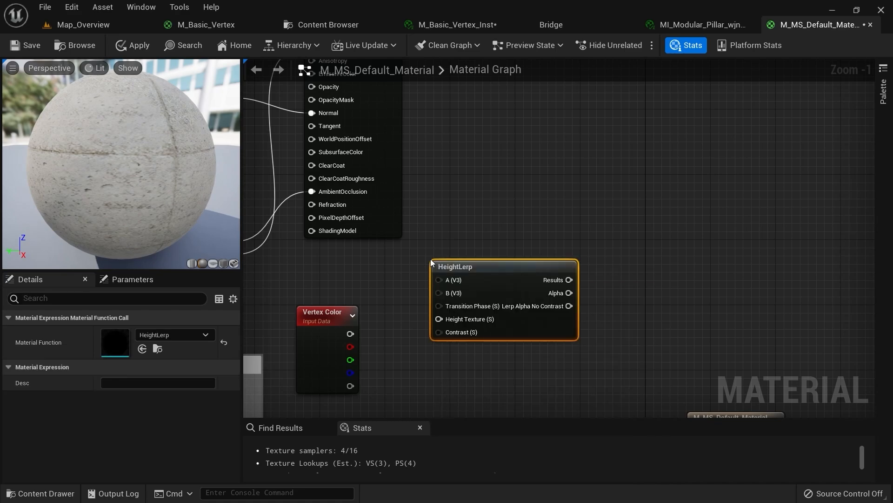
left_click_drag(523, 266, 557, 259)
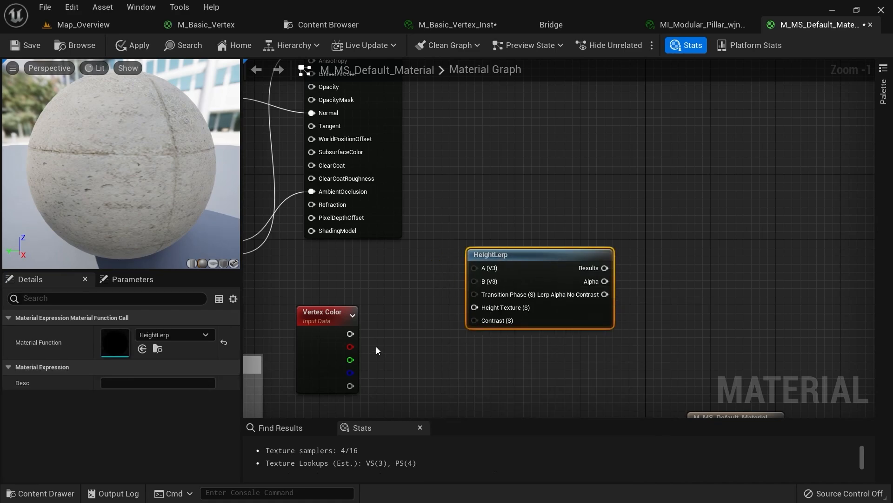
left_click_drag(350, 347, 474, 294)
Pan over to the Textures and Adjustments groups and select the DR texture parameter node
scroll(375, 269, "down", 2)
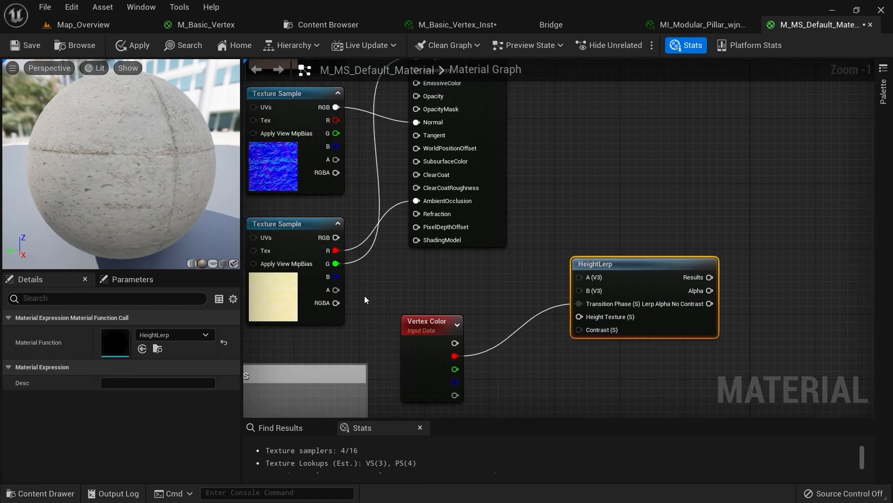
right_click_drag(340, 271, 471, 215)
scroll(534, 184, "down", 3)
scroll(380, 232, "up", 5)
scroll(378, 285, "down", 1)
scroll(469, 254, "down", 1)
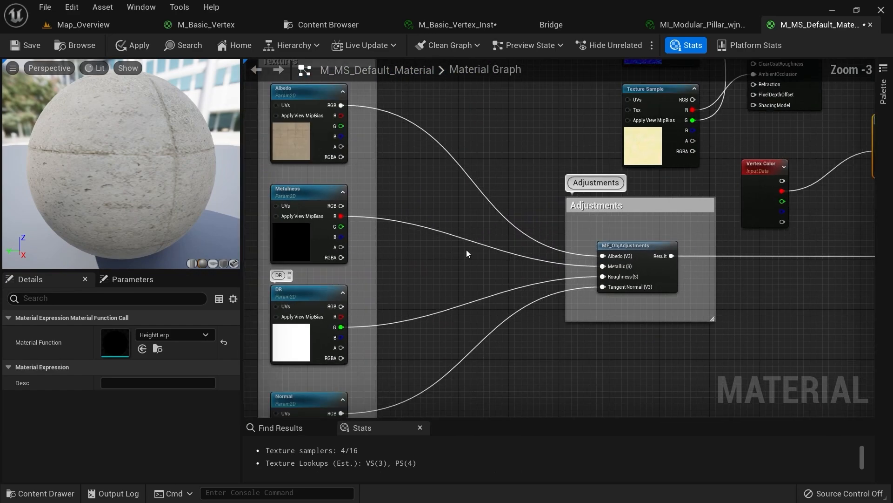
scroll(696, 263, "up", 3)
right_click_drag(679, 224, 693, 303)
scroll(512, 260, "down", 5)
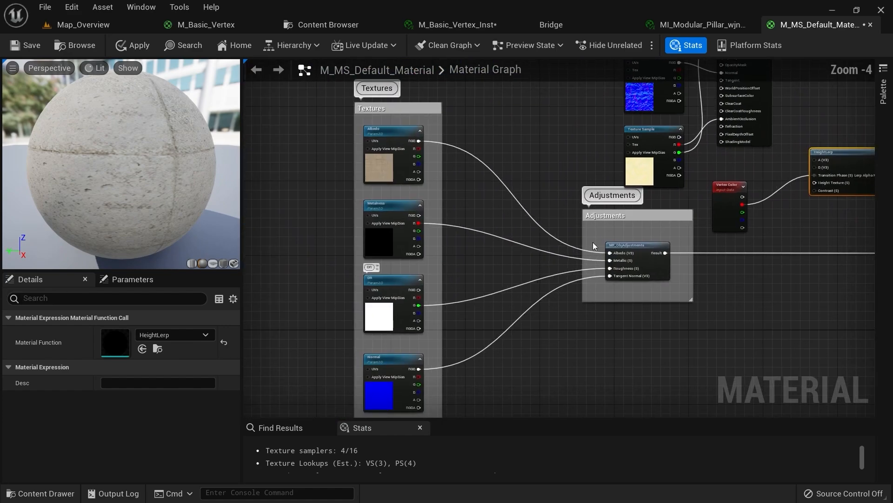
scroll(395, 301, "up", 5)
left_click(395, 302)
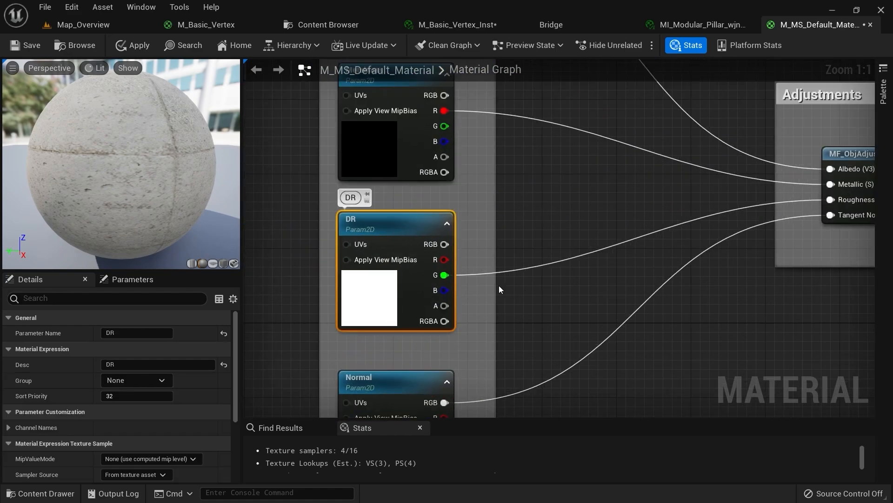
right_click_drag(499, 285, 443, 288)
left_click(314, 23)
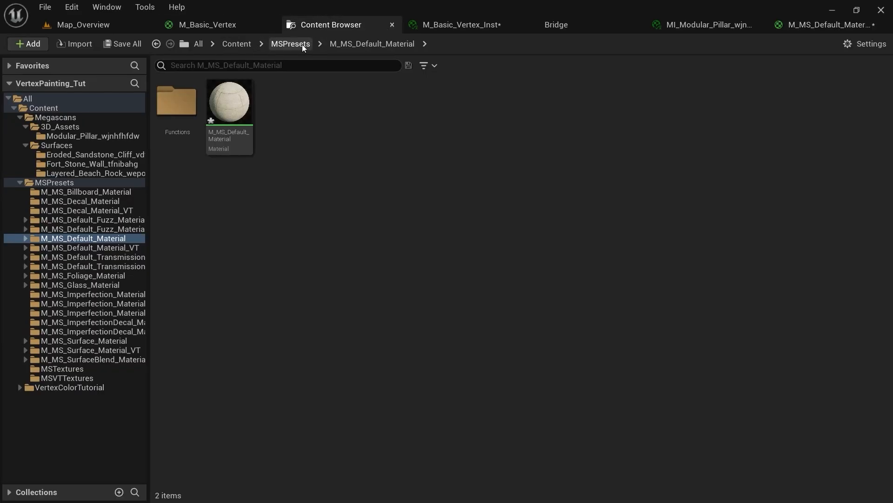
left_click(115, 25)
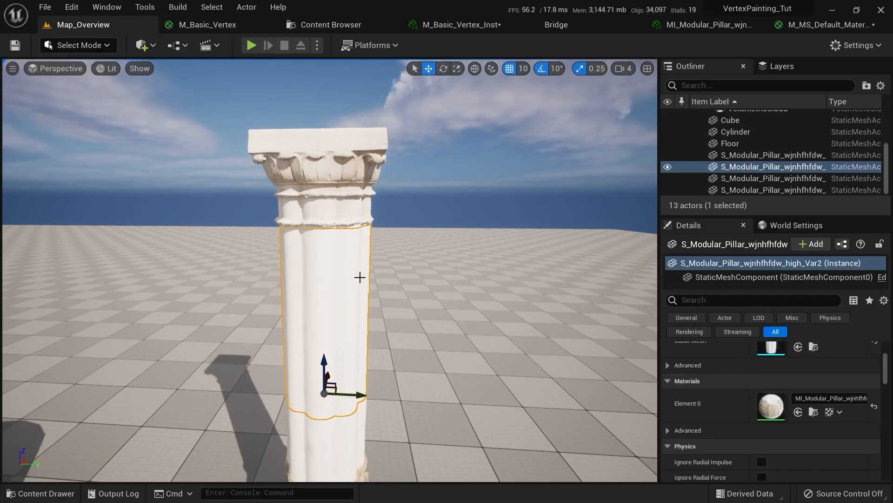
left_click(831, 413)
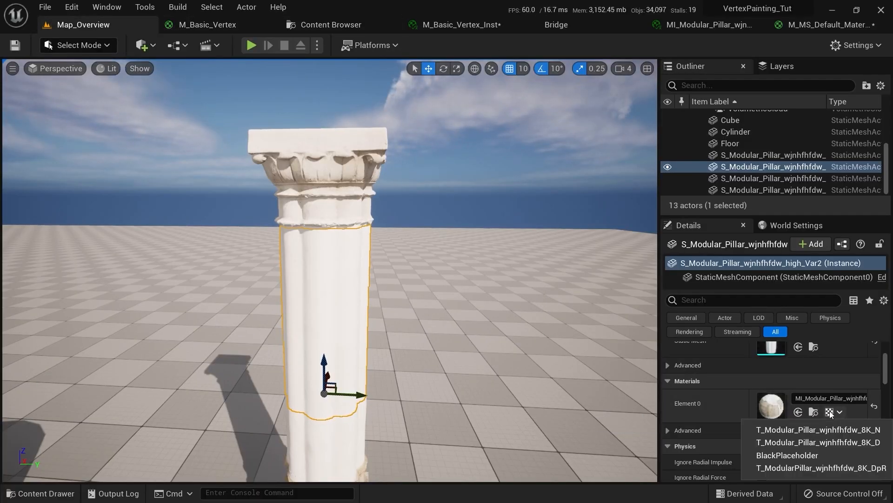
left_click(831, 468)
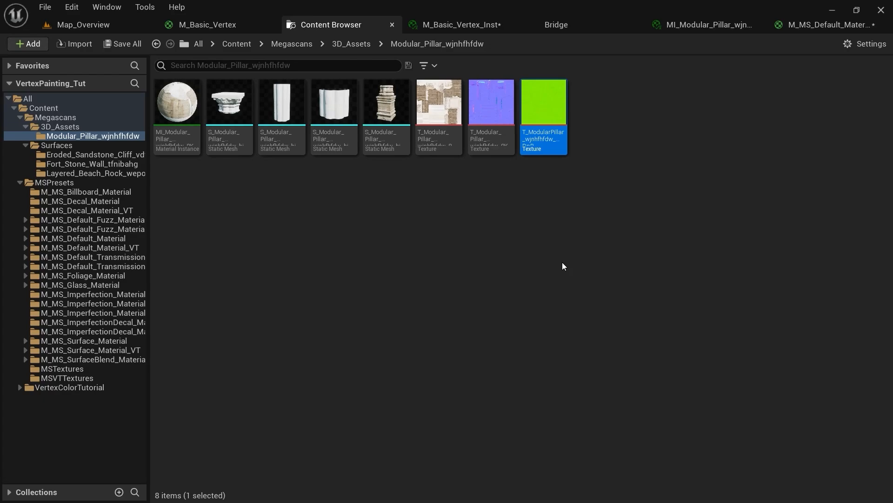
double_click(552, 114)
left_click(267, 46)
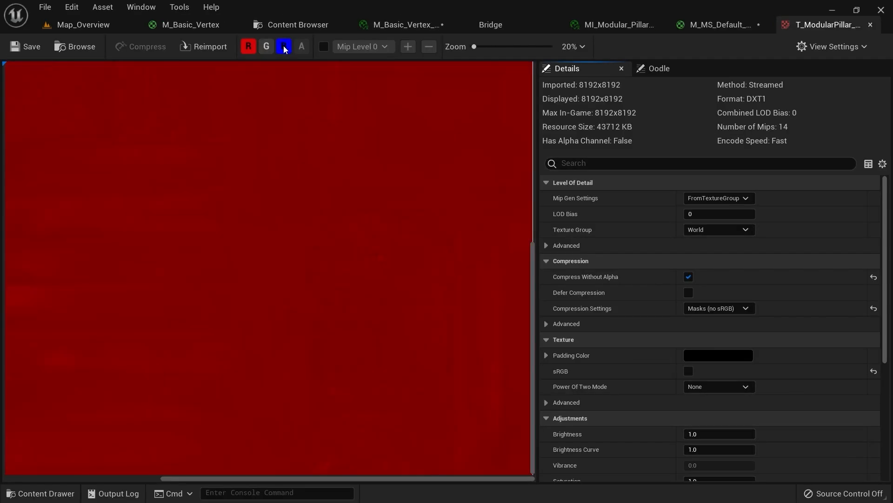
left_click(284, 46)
scroll(295, 91, "down", 5)
scroll(291, 122, "up", 4)
scroll(291, 123, "down", 2)
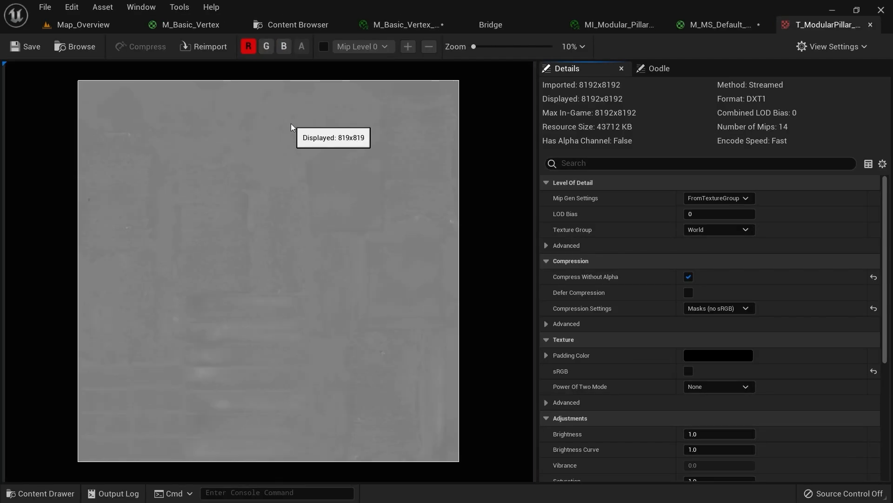
left_click(249, 46)
left_click(266, 46)
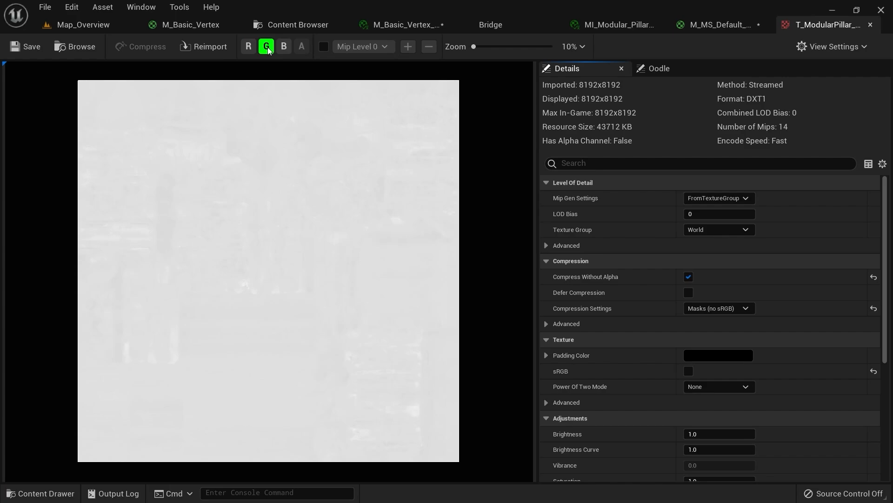
left_click(267, 46)
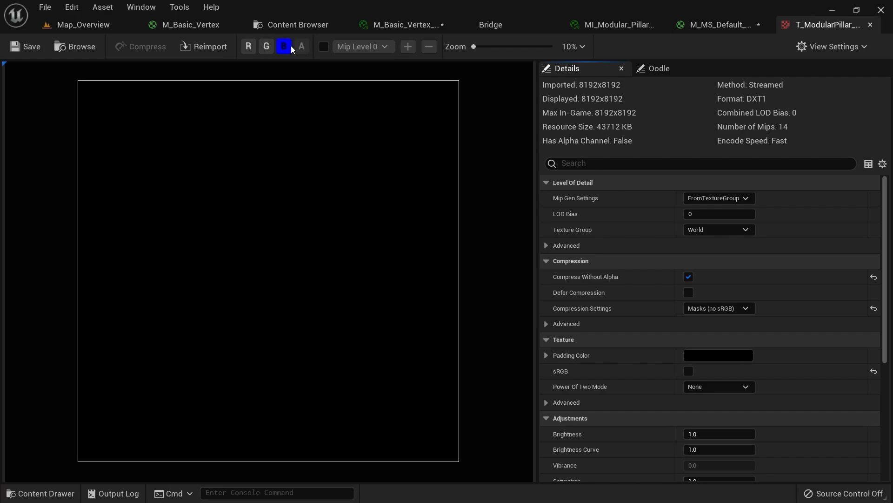
left_click(266, 46)
left_click(249, 46)
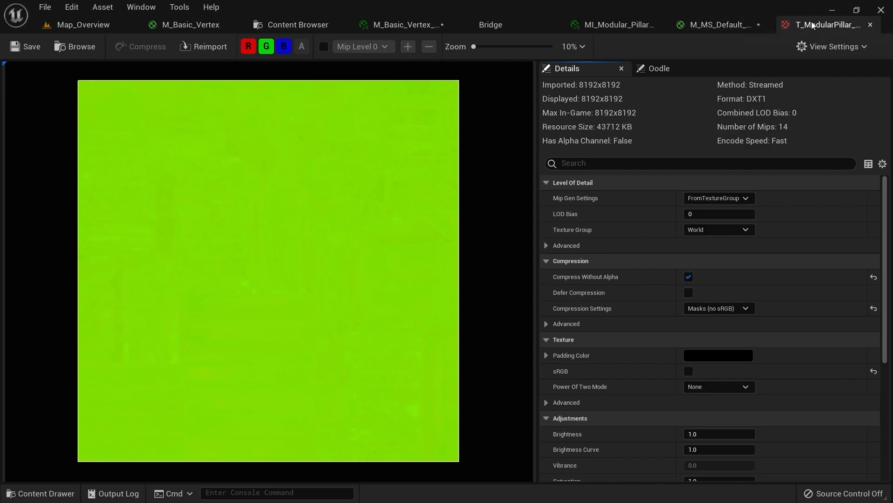
left_click(871, 25)
scroll(630, 157, "down", 3)
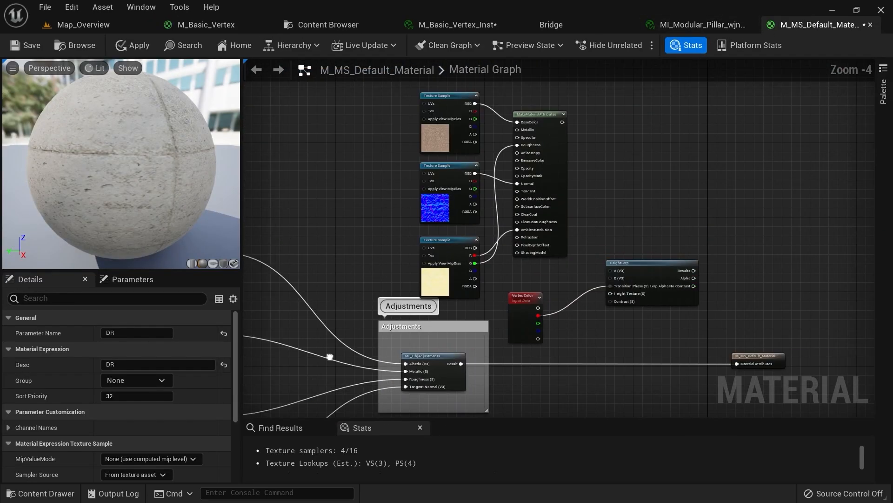
Connect the mask texture's blue channel to HeightLerp's Height Texture input
scroll(466, 272, "up", 4)
left_click(433, 319)
right_click_drag(433, 318, 343, 266)
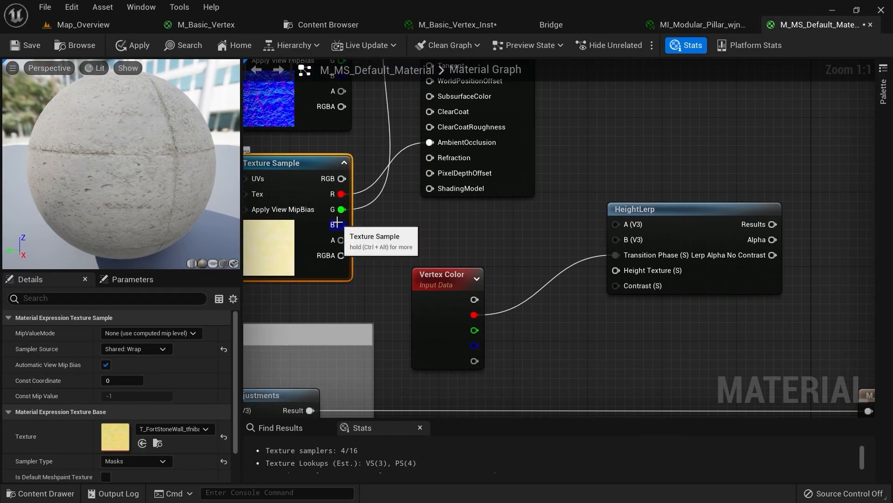
left_click_drag(337, 224, 617, 269)
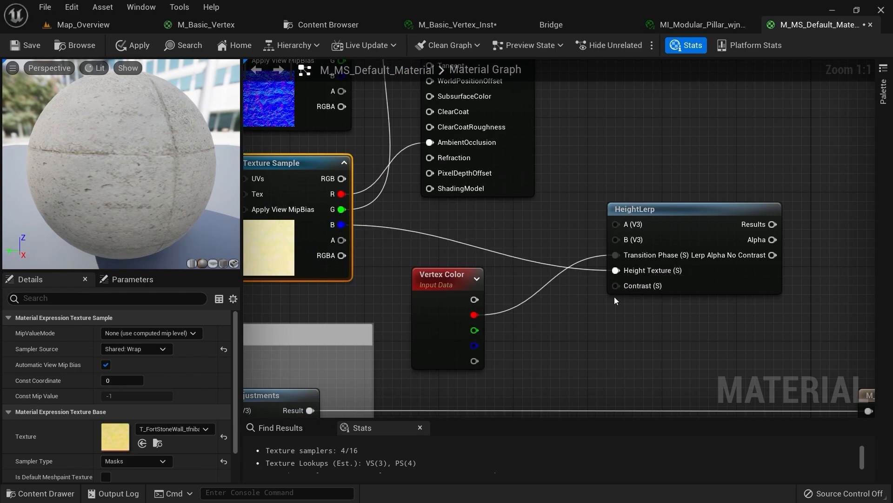
Add a constant, convert it to a 'Vertex Painting Contrast' parameter with default value 1.0
right_click_drag(614, 297, 542, 248)
right_click_drag(483, 266, 482, 276)
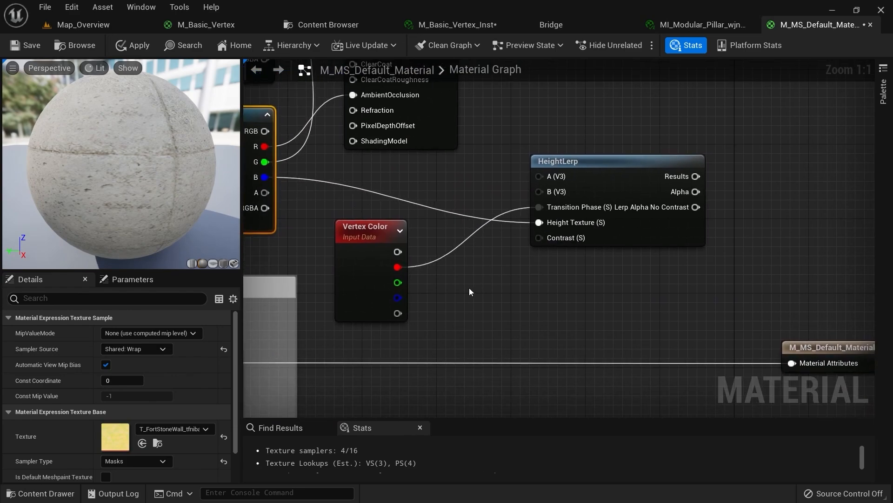
left_click(445, 285)
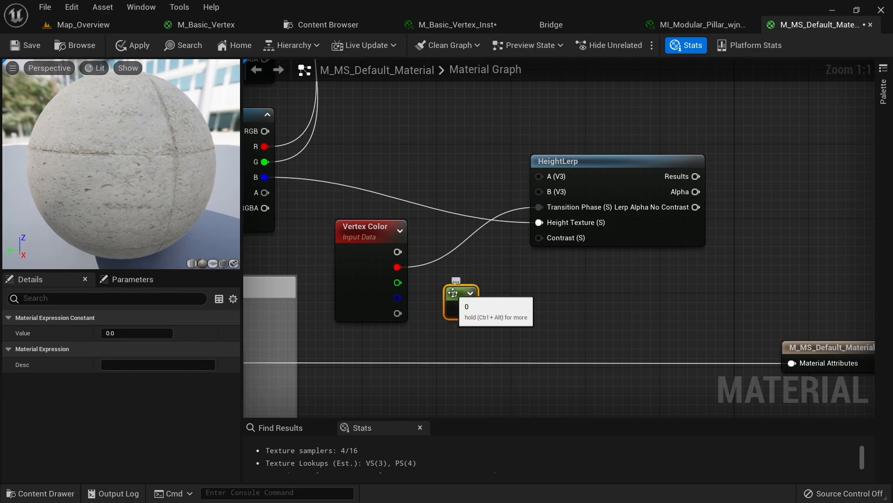
right_click(453, 292)
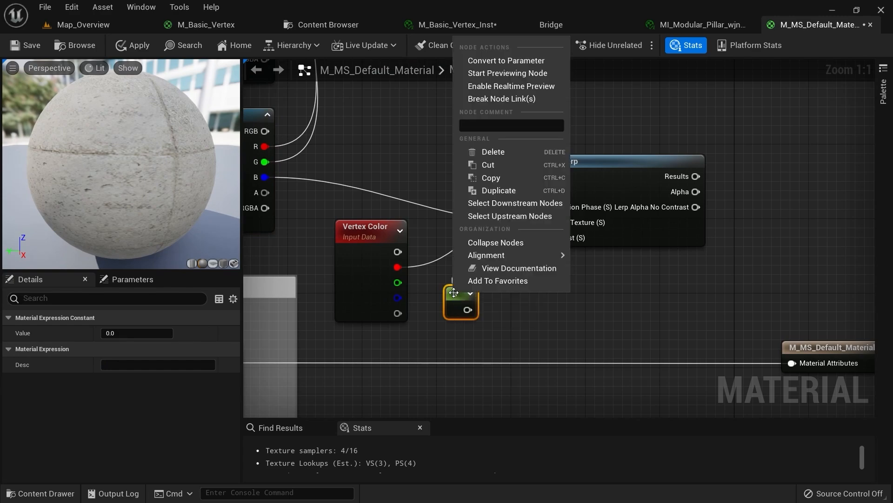
left_click(507, 65)
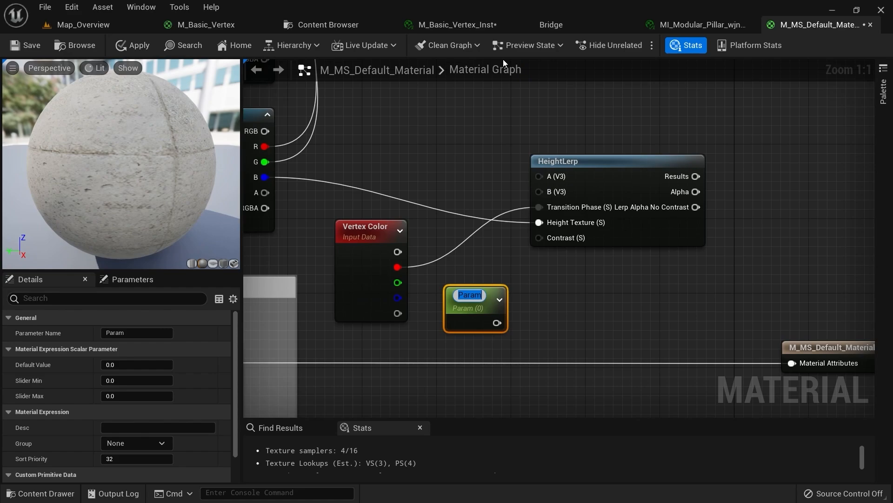
type("Vertex")
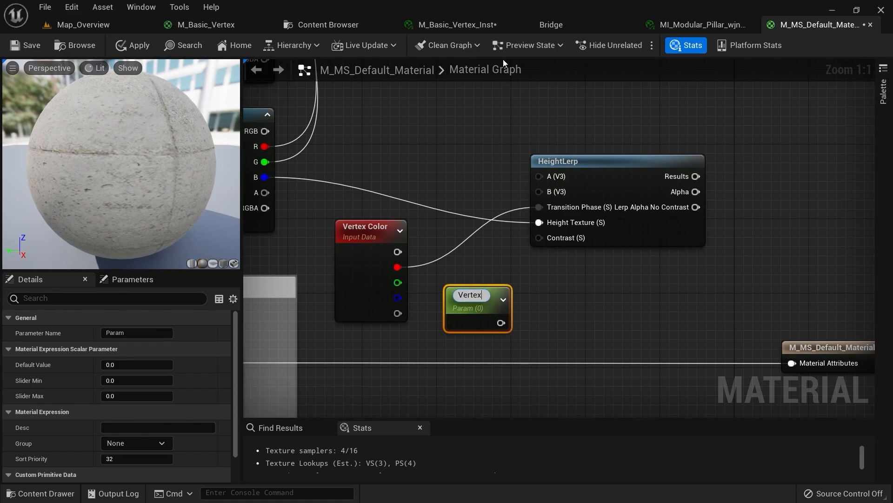
type(" Painting Contrast")
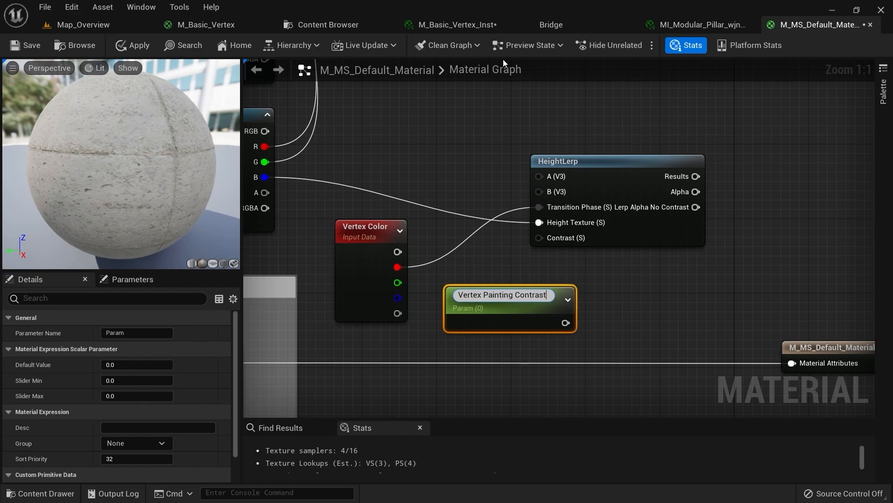
key("Return")
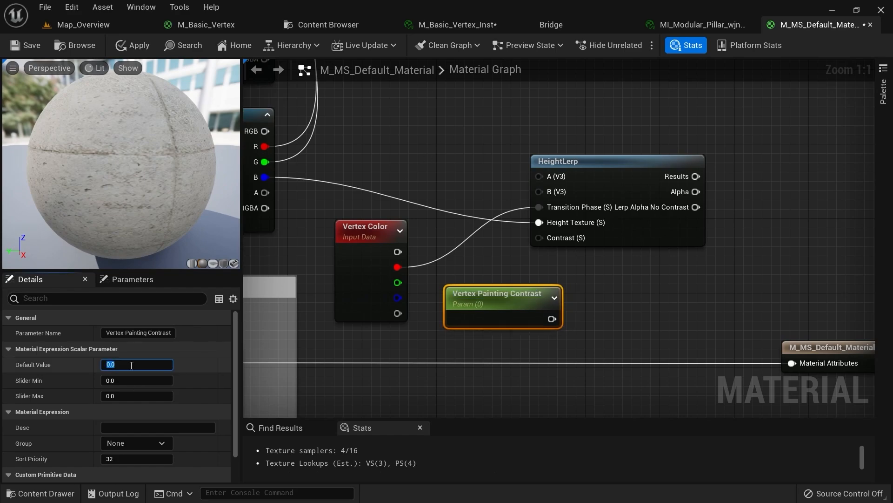
type("1")
key("Return")
mouse_move(493, 298)
left_mouse_down()
mouse_move(465, 206)
mouse_move(404, 144)
mouse_move(540, 316)
left_mouse_up()
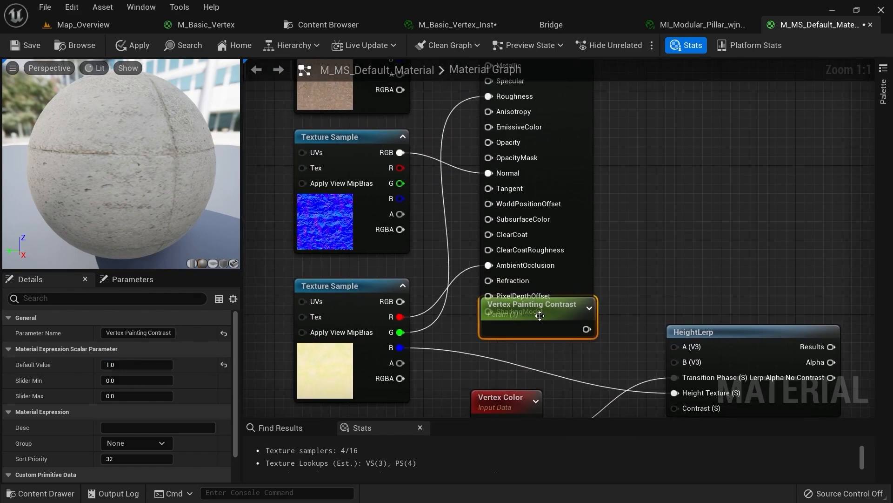
Glance at the pillar's material instance, then return to the M_MS_Default_Material graph
left_click(716, 23)
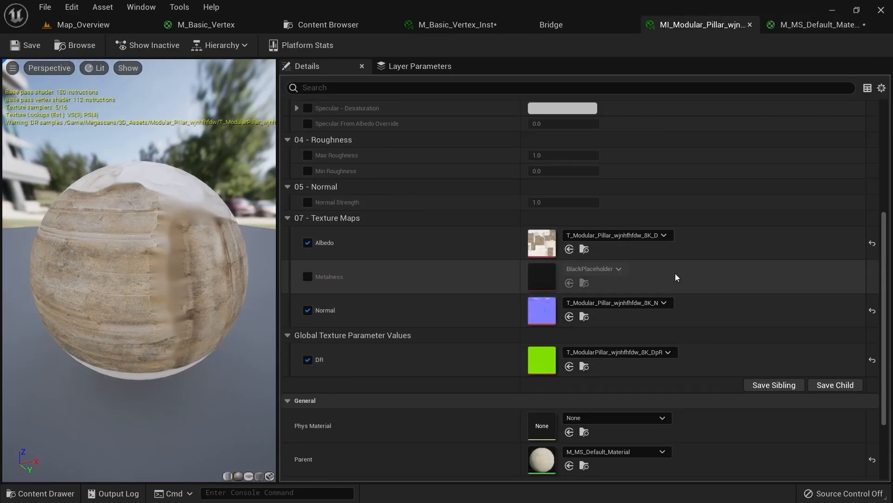
scroll(675, 274, "up", 5)
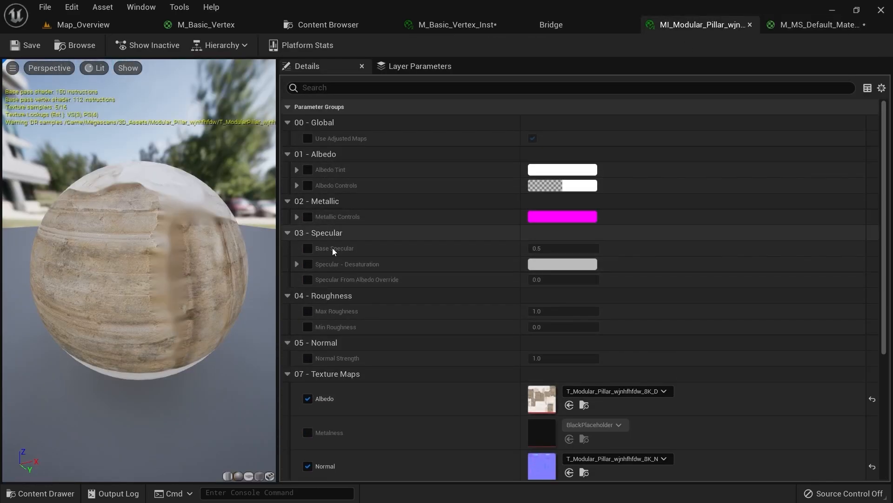
scroll(367, 293, "down", 8)
left_click(794, 23)
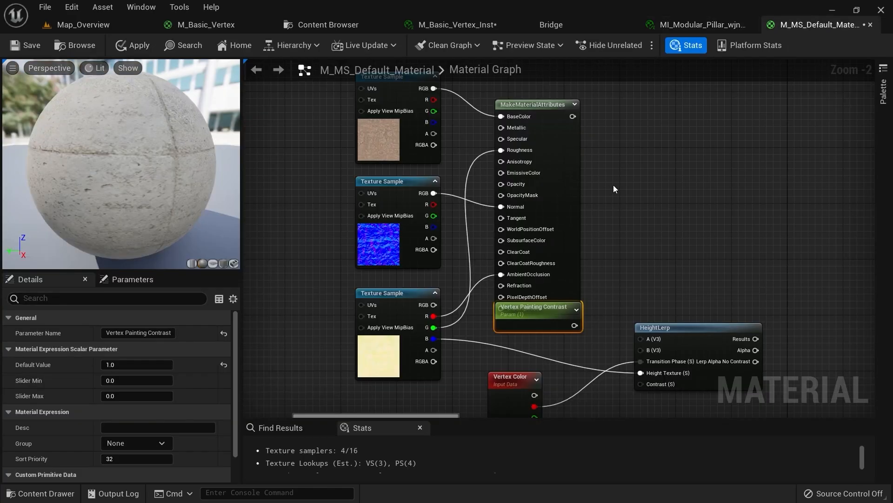
Inspect the three texture sample nodes and move the MakeMaterialAttributes node upward
right_click_drag(613, 185, 637, 168)
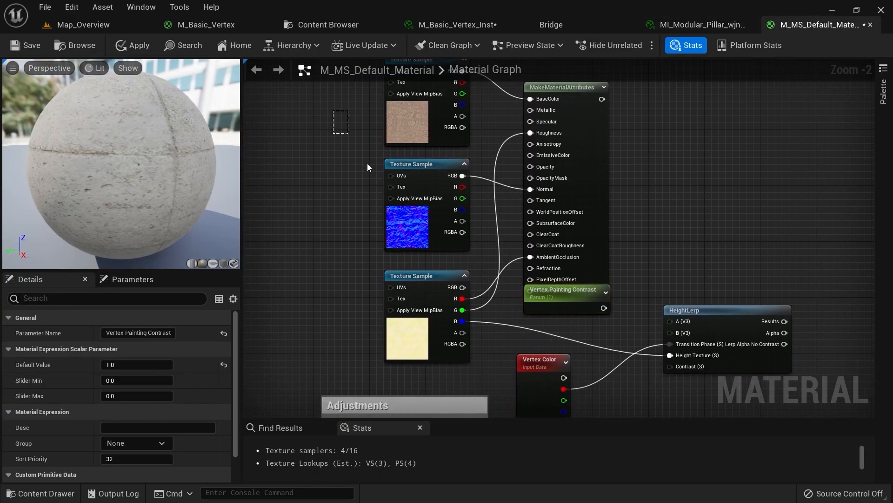
left_click_drag(367, 164, 412, 322)
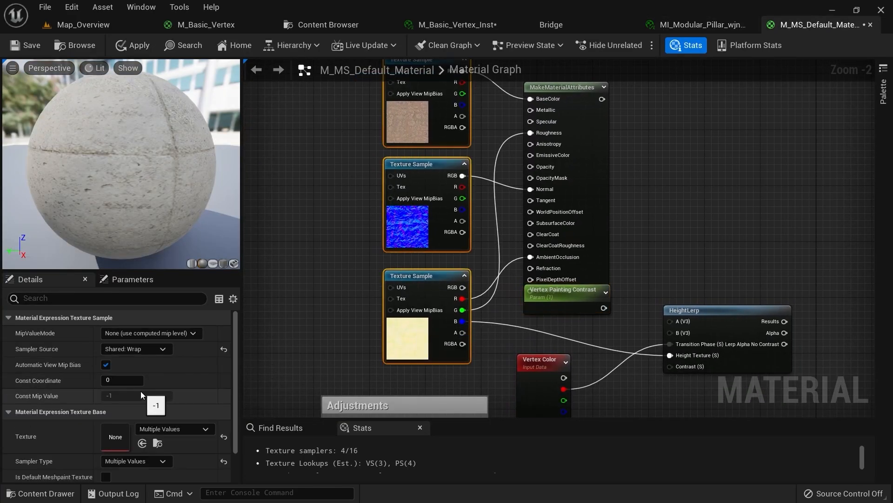
scroll(141, 391, "down", 2)
scroll(142, 381, "up", 2)
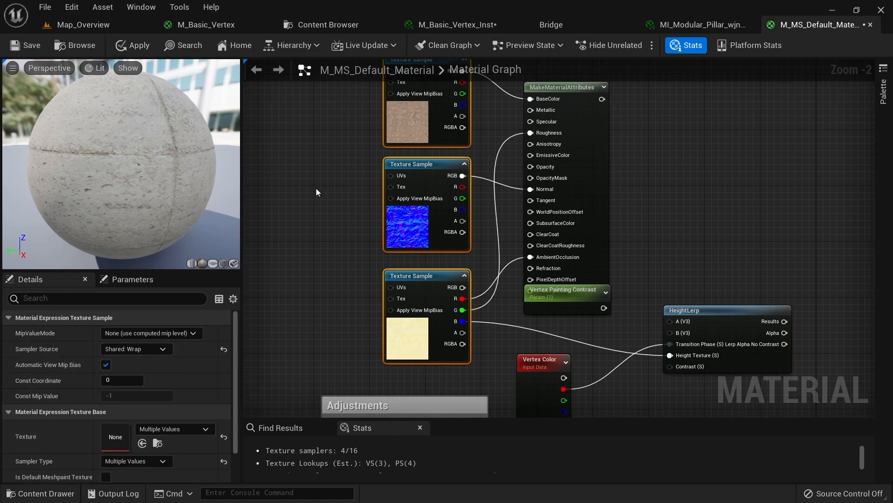
left_click(421, 115)
scroll(98, 372, "down", 1)
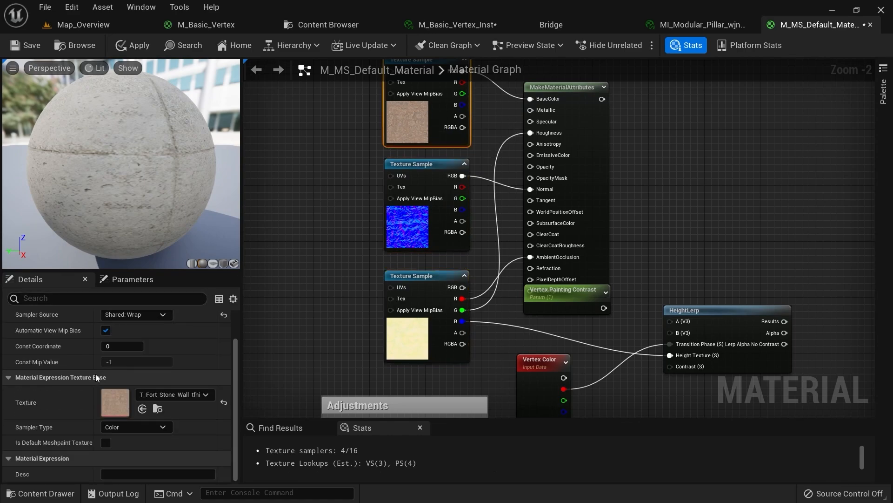
scroll(95, 374, "up", 1)
scroll(84, 384, "down", 2)
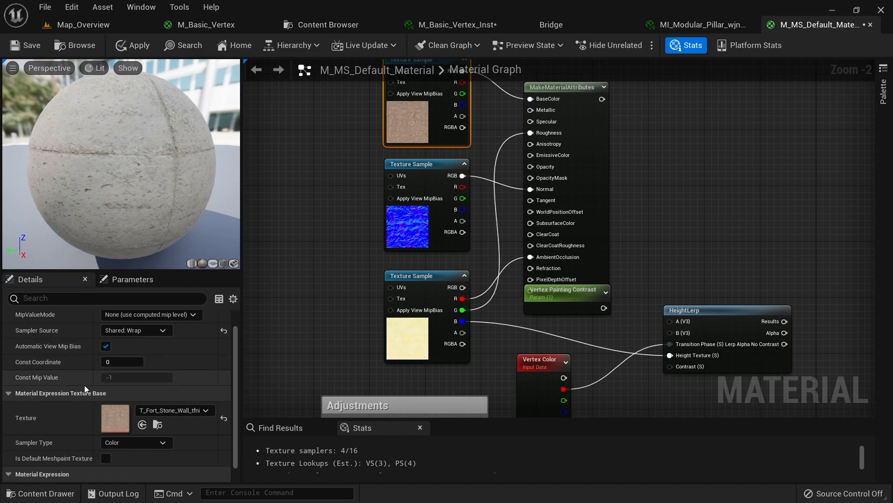
right_click_drag(349, 168, 355, 203)
left_click_drag(348, 138, 398, 354)
right_click_drag(364, 360, 282, 256)
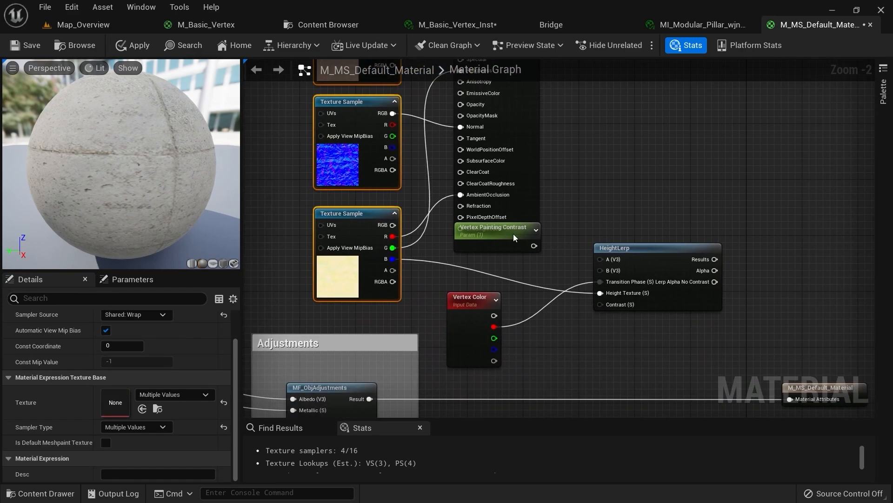
Set Vertex Painting Contrast's group to 'Vertex Painting' and wire it into HeightLerp's Contrast
left_click_drag(526, 179, 528, 142)
scroll(542, 240, "up", 2)
left_click(486, 228)
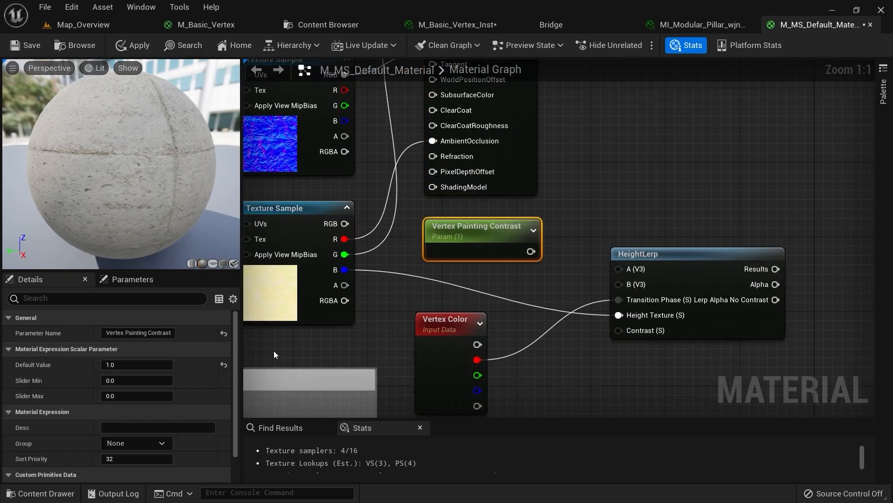
left_click(130, 443)
type("Vertex ")
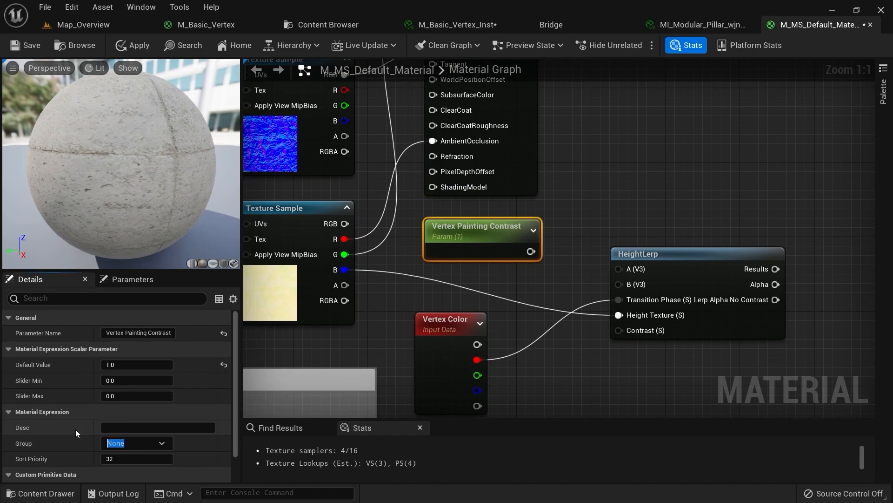
type("Painting")
key("Return")
right_click_drag(543, 389, 479, 348)
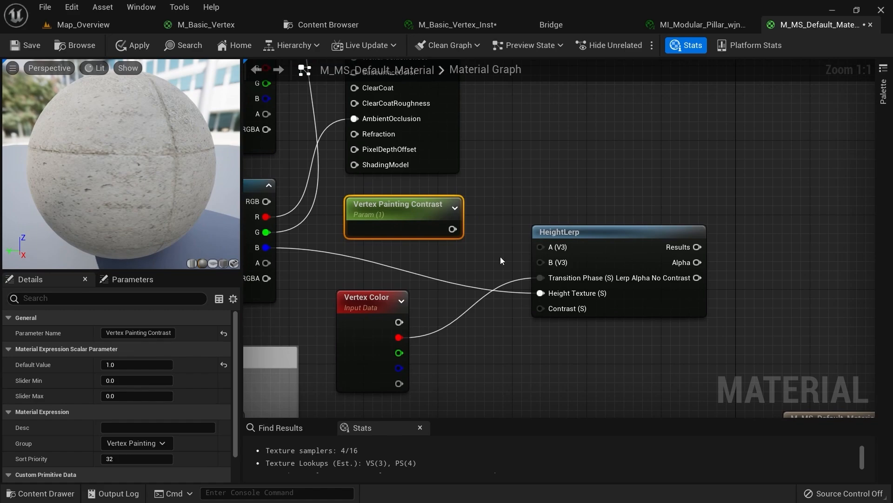
left_click_drag(453, 229, 541, 308)
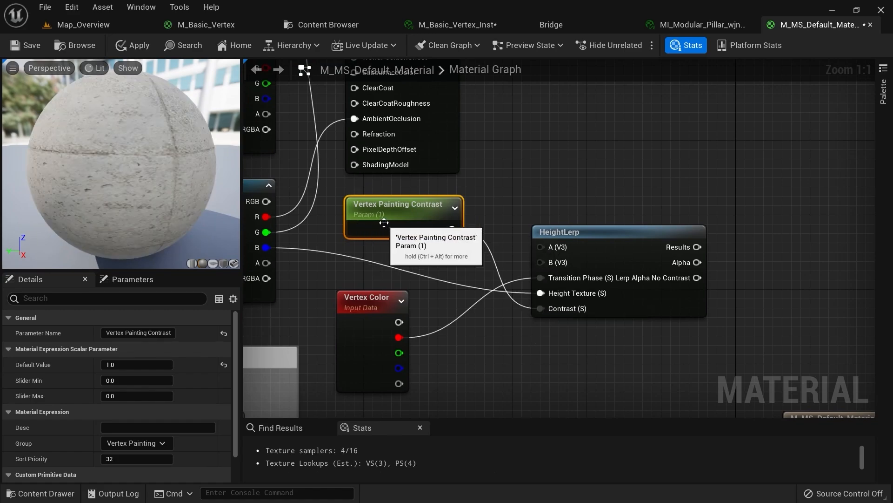
Move the material output node further right past MakeMaterialAttributes
right_click_drag(453, 230, 460, 300)
scroll(522, 266, "down", 3)
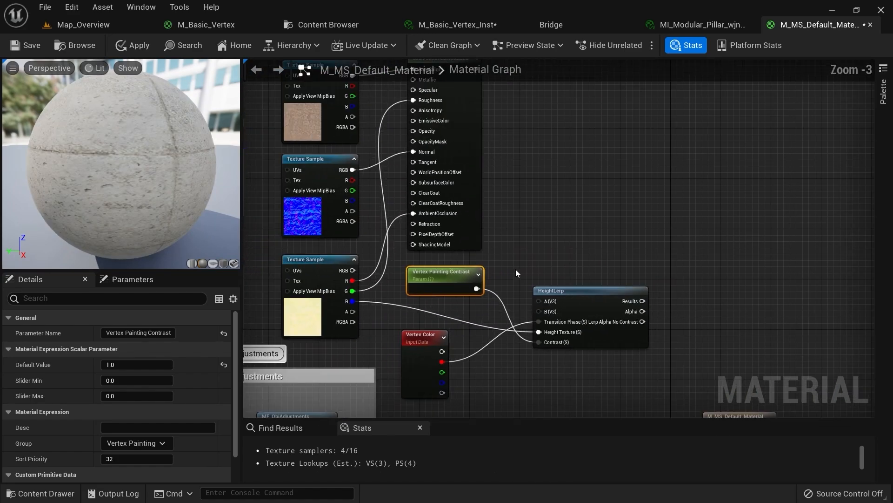
scroll(515, 270, "up", 1)
right_click_drag(515, 271, 487, 299)
right_click_drag(477, 204, 483, 233)
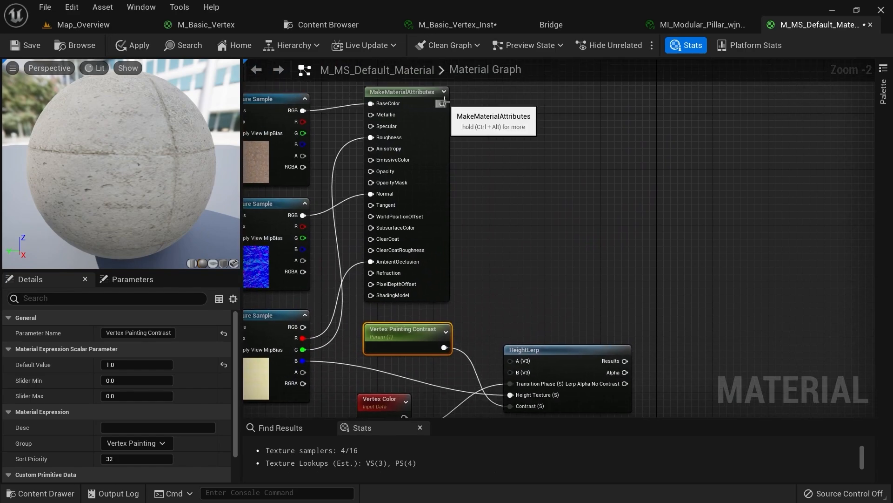
right_click_drag(598, 311, 557, 234)
right_click_drag(637, 353, 528, 238)
scroll(528, 237, "down", 2)
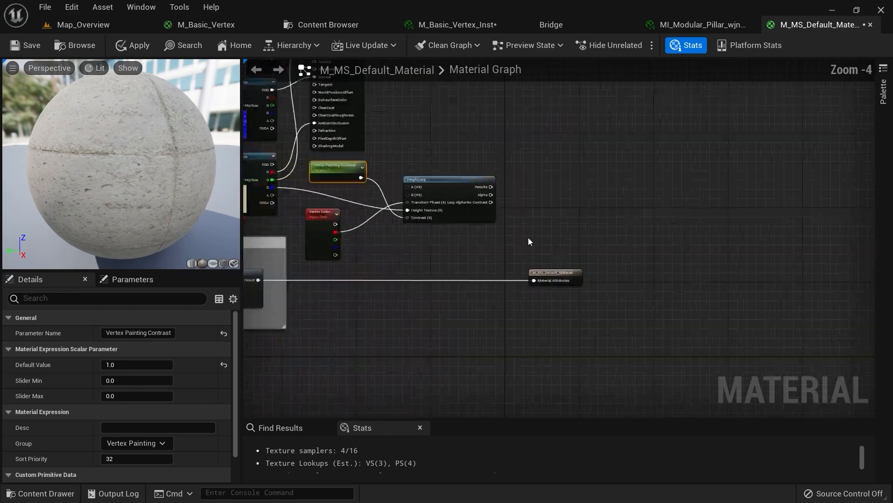
left_click_drag(546, 276, 670, 277)
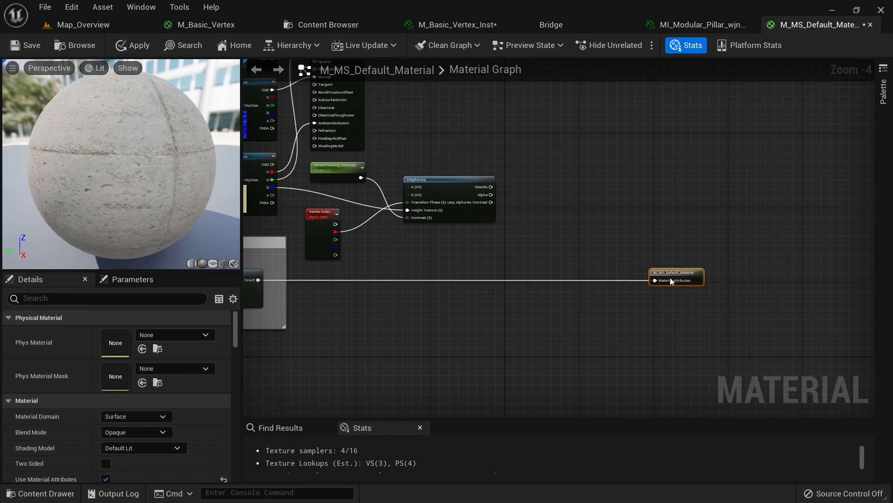
Add a MatLayerBlend_Standard node to the material graph
scroll(527, 258, "up", 1)
right_click(527, 258)
type("mater")
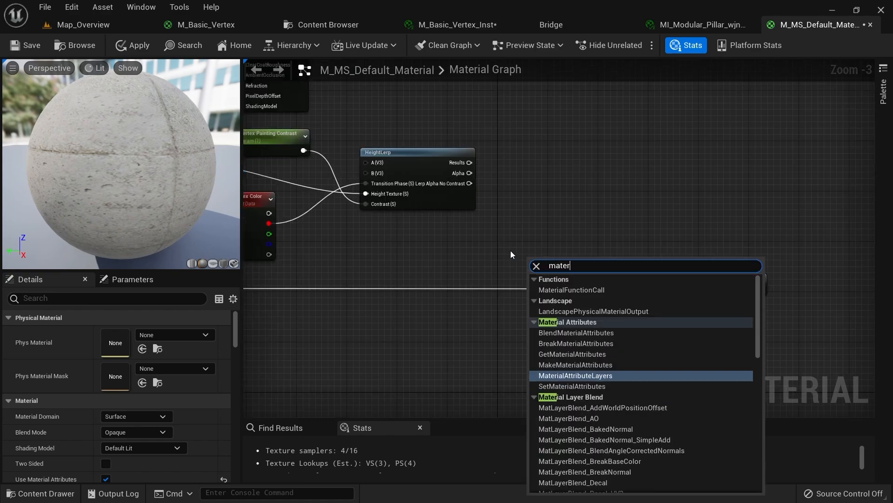
type("ial blend standa")
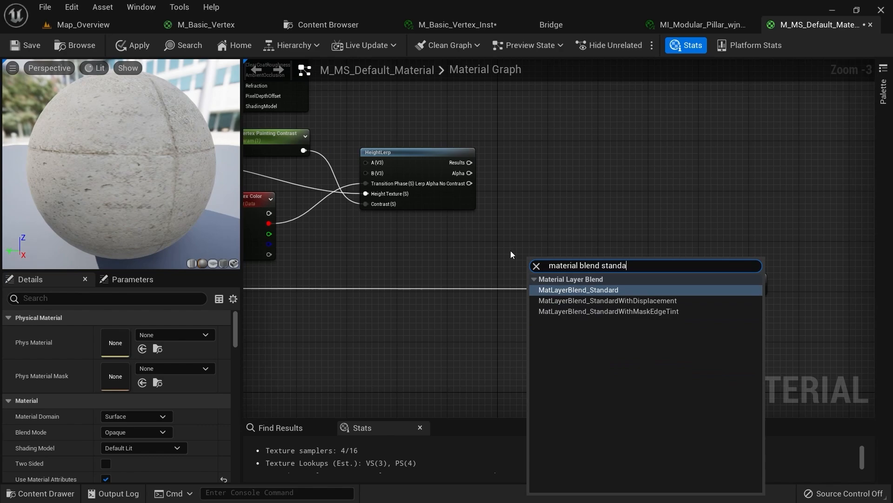
key("Return")
Wire the Adjustments result into Base Material and MakeMaterialAttributes into Top Material
scroll(510, 250, "up", 2)
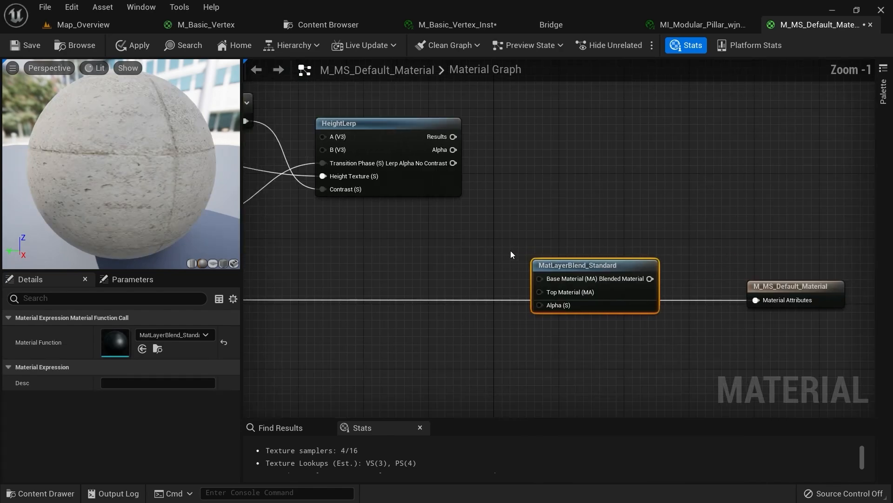
right_click_drag(510, 250, 742, 230)
right_click_drag(307, 280, 393, 269)
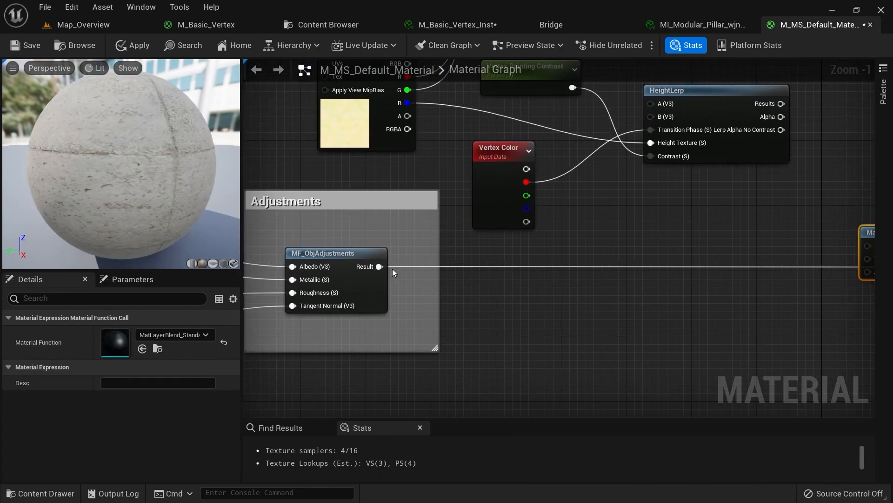
left_click_drag(379, 265, 733, 244)
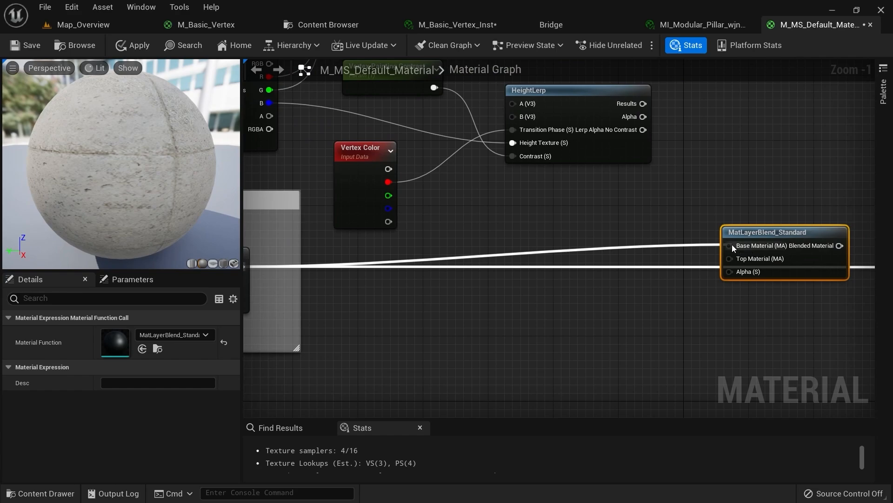
right_click_drag(637, 141, 557, 212)
right_click_drag(453, 169, 624, 325)
right_click_drag(577, 166, 531, 264)
left_click_drag(476, 129, 775, 331)
Drive the blend's Alpha from HeightLerp, feed its result to the material output, and apply
left_click_drag(574, 254, 469, 376)
scroll(436, 153, "down", 1)
right_click_drag(583, 333, 452, 267)
scroll(584, 328, "up", 2)
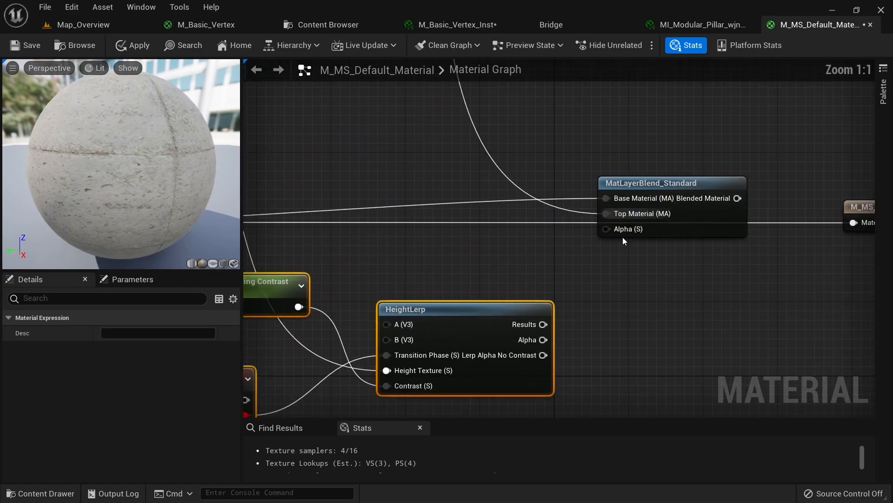
left_click_drag(653, 187, 651, 169)
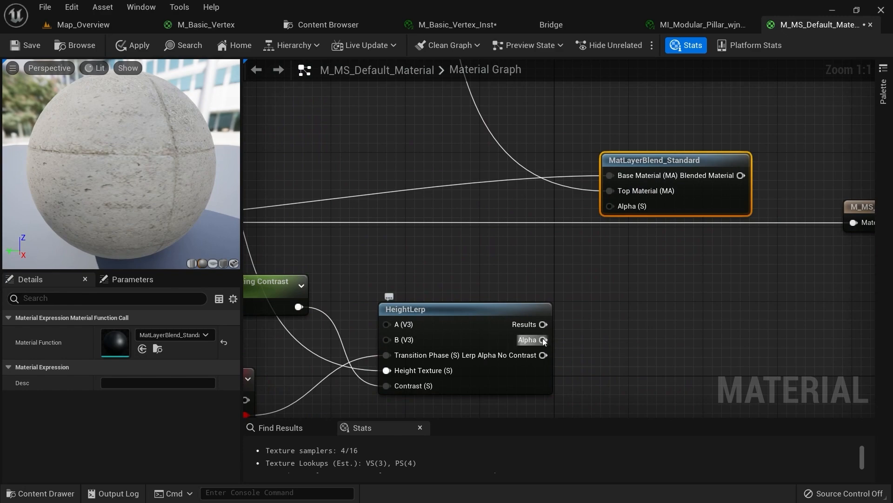
left_click_drag(543, 339, 617, 206)
scroll(623, 241, "down", 2)
right_click_drag(590, 239, 479, 280)
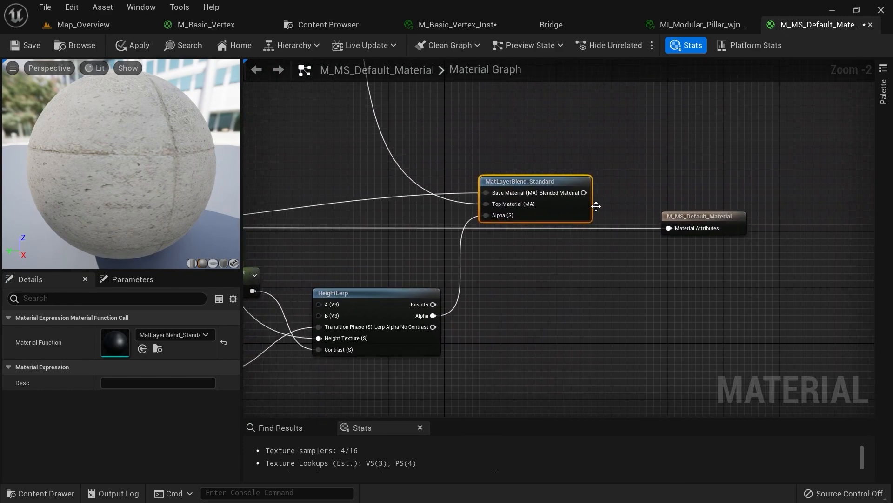
scroll(597, 206, "up", 2)
left_click_drag(585, 188, 694, 235)
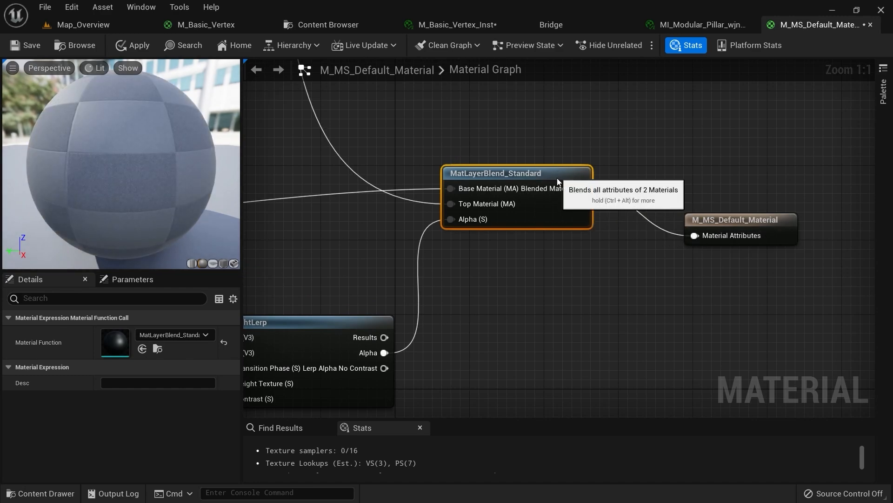
left_click_drag(558, 182, 558, 200)
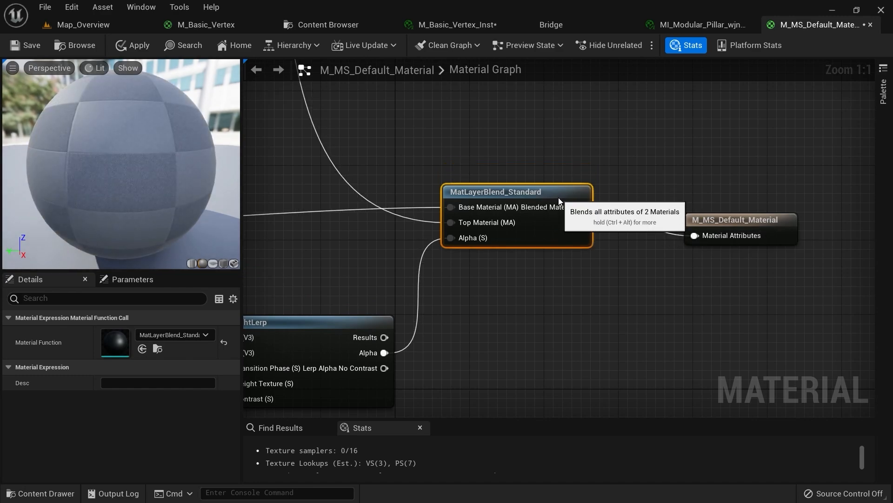
left_click(125, 47)
Inspect the pillar's material in Map_Overview and select its top piece
left_click(96, 24)
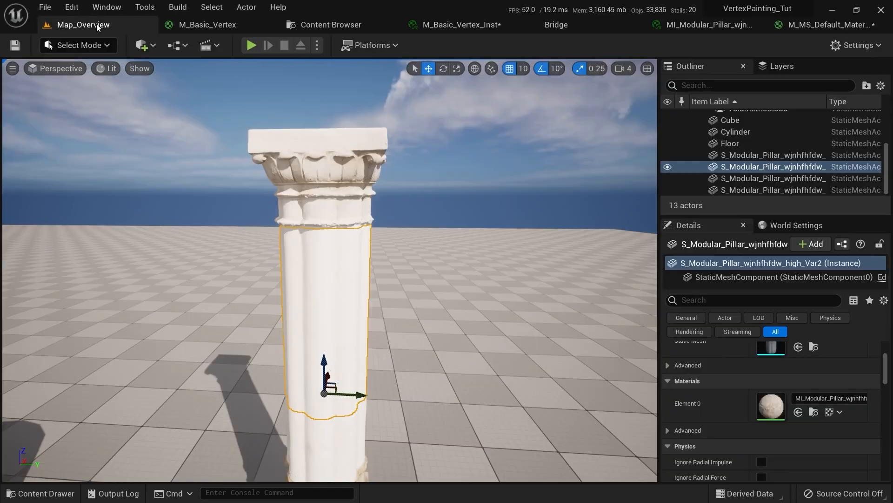
right_click_drag(197, 143, 159, 119)
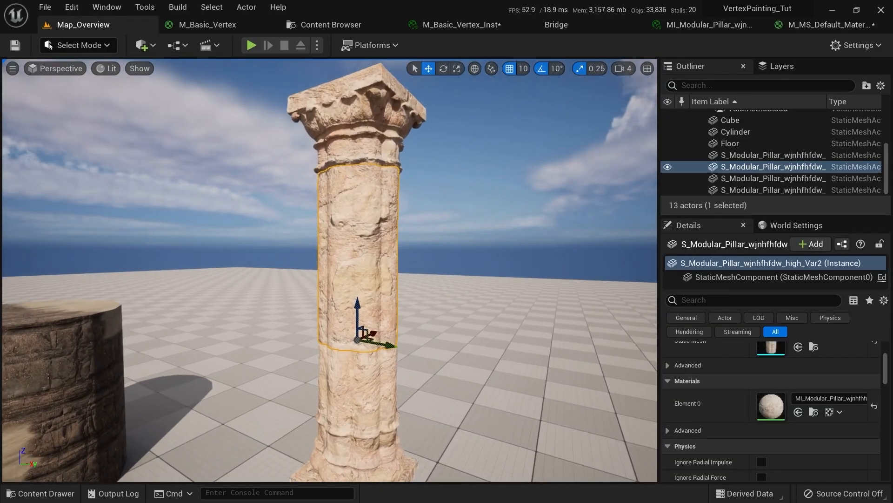
right_click_drag(372, 272, 372, 272)
scroll(415, 268, "down", 4)
scroll(375, 286, "up", 3)
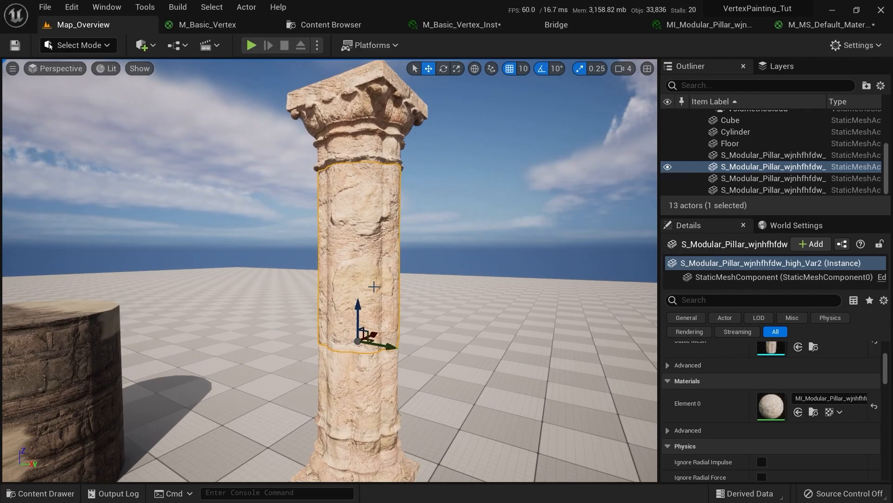
right_click_drag(374, 201, 373, 190)
left_click(373, 242)
right_click_drag(373, 242, 374, 242)
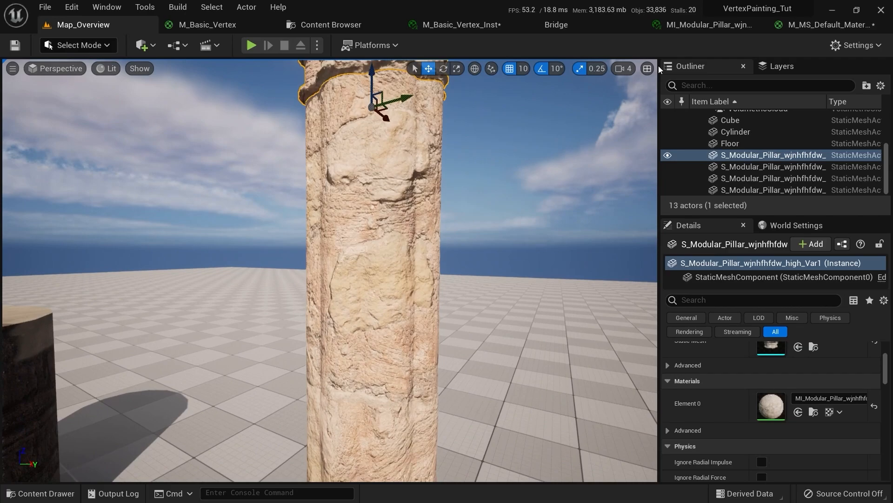
Move the three Texture Sample nodes higher in M_MS_Default_Material, then return to Map_Overview
left_click(811, 27)
scroll(375, 182, "down", 1)
right_click_drag(375, 181, 647, 383)
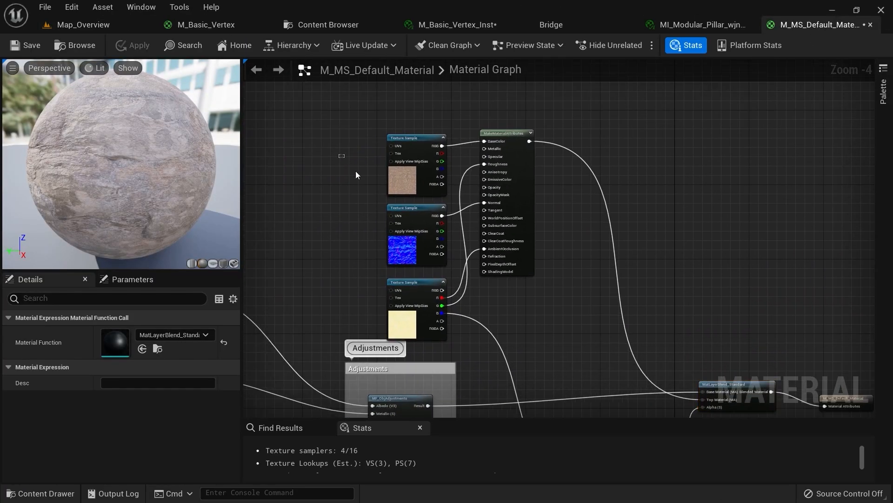
left_click_drag(339, 151, 400, 280)
right_click_drag(400, 279, 445, 239)
left_click(445, 239)
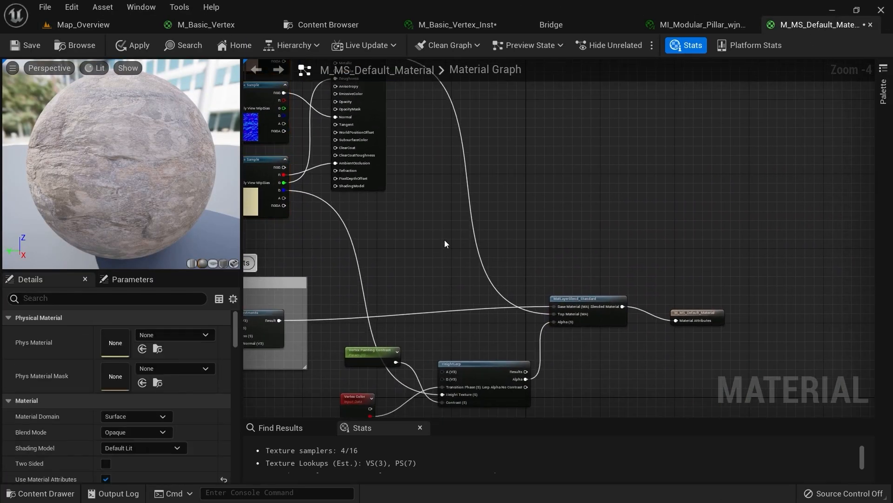
scroll(445, 239, "up", 4)
scroll(507, 108, "down", 2)
scroll(485, 195, "up", 2)
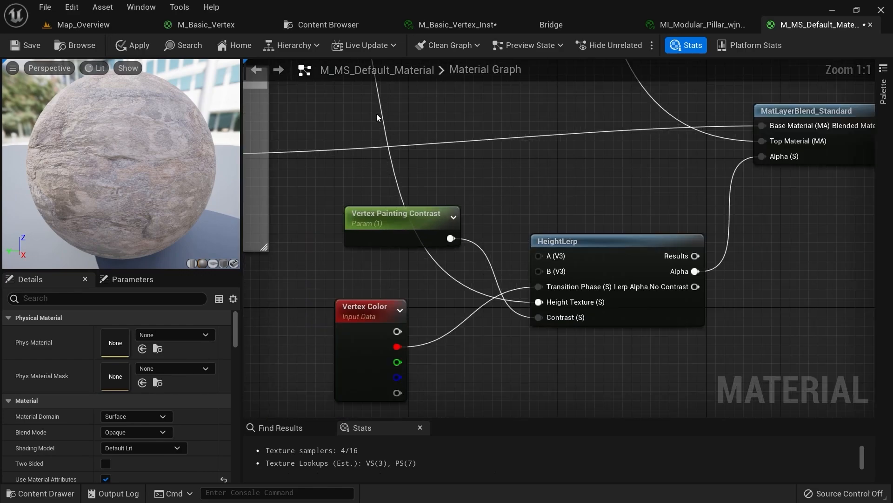
left_click(83, 24)
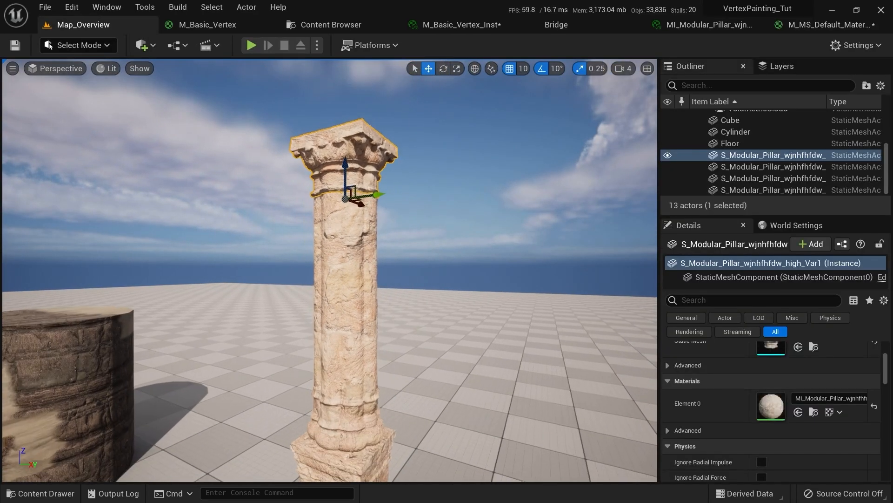
In Mesh Paint vertex mode, enable Green and Blue, make paint black, and fill the capital
mouse_move(371, 230)
left_mouse_down()
mouse_move(371, 219)
mouse_move(371, 230)
left_mouse_up()
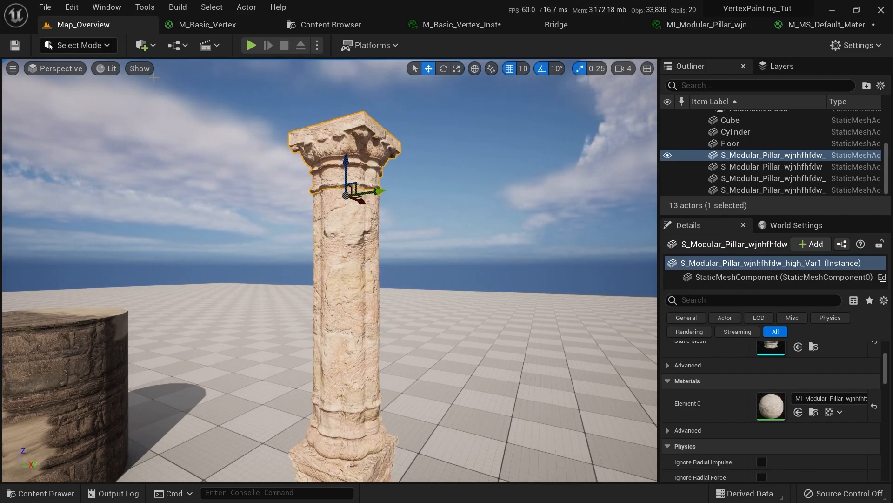
left_click(82, 49)
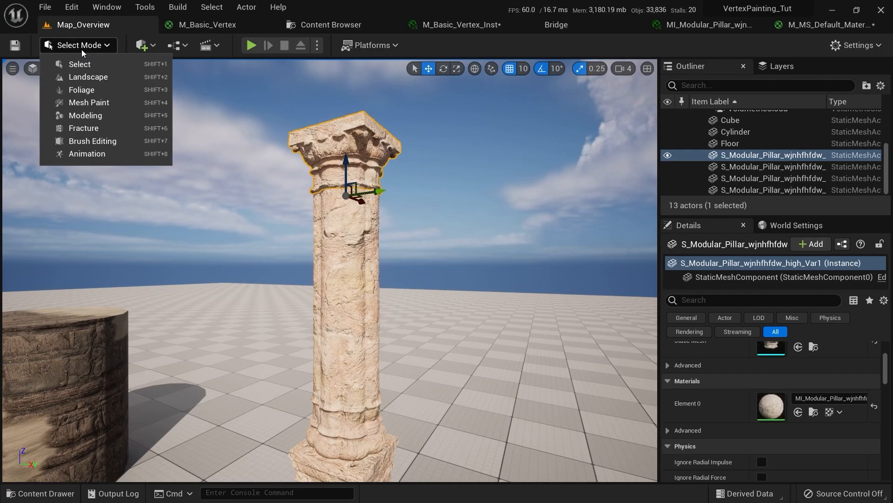
left_click(81, 102)
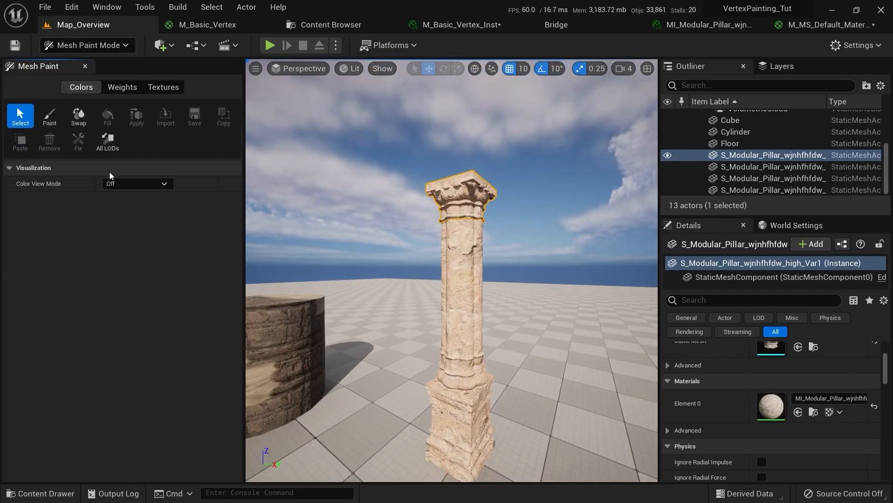
left_click(50, 116)
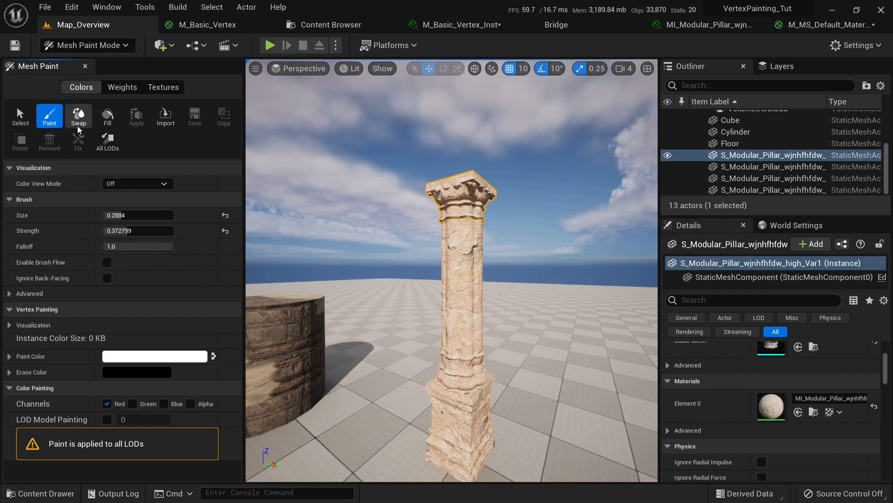
left_click(132, 404)
left_click(163, 403)
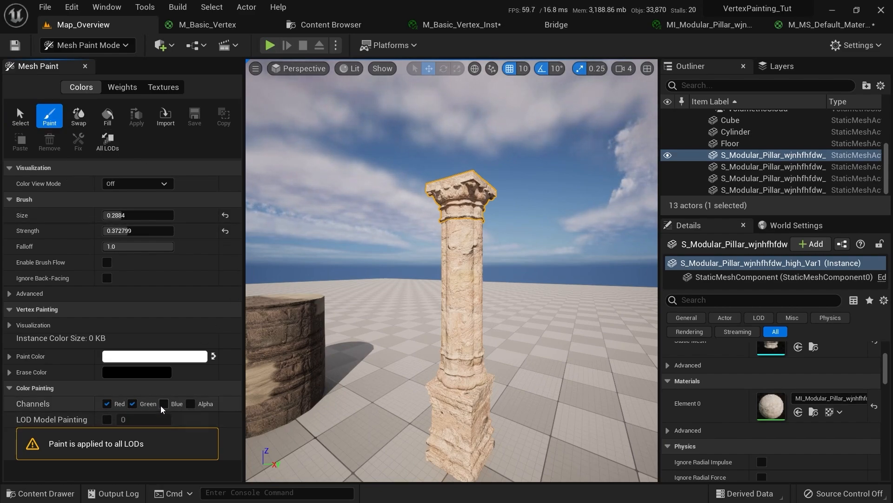
left_click(213, 356)
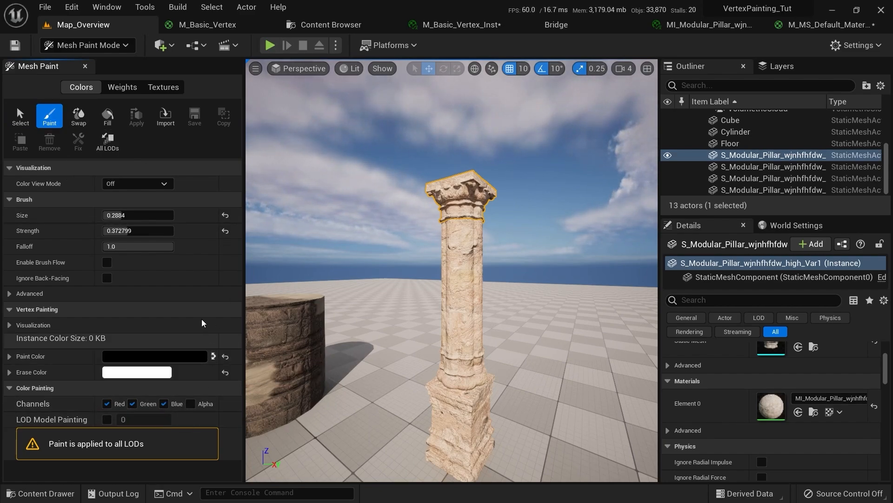
left_click(110, 122)
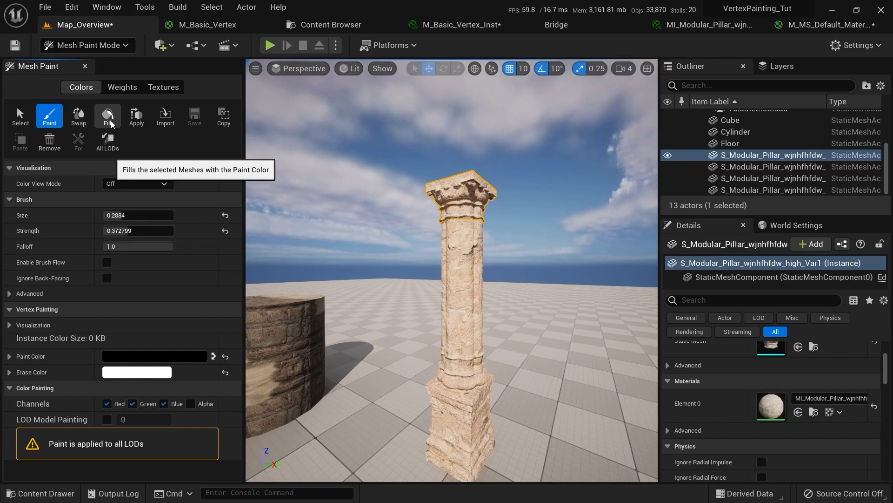
Preview the RGB vertex colours, apply them to the source mesh, then exit and select the shaft
left_click(135, 184)
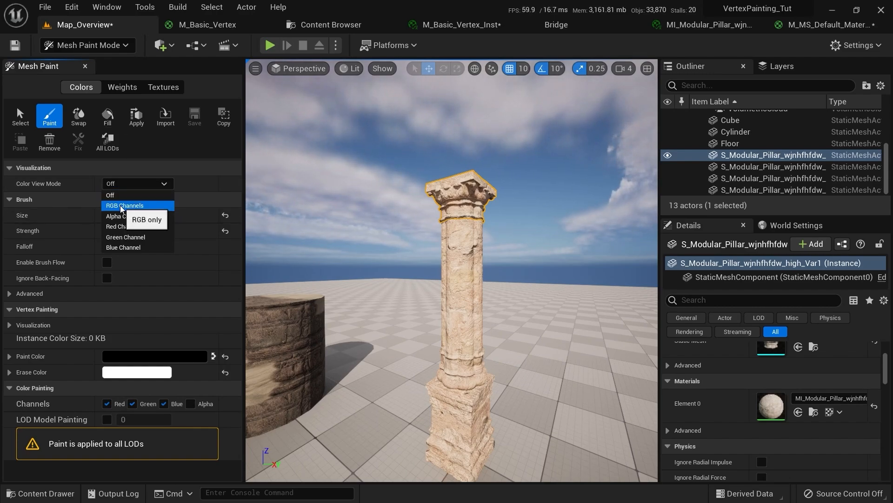
left_click(121, 206)
mouse_move(452, 270)
right_mouse_down()
mouse_move(475, 265)
mouse_move(465, 261)
right_mouse_up()
left_click(123, 184)
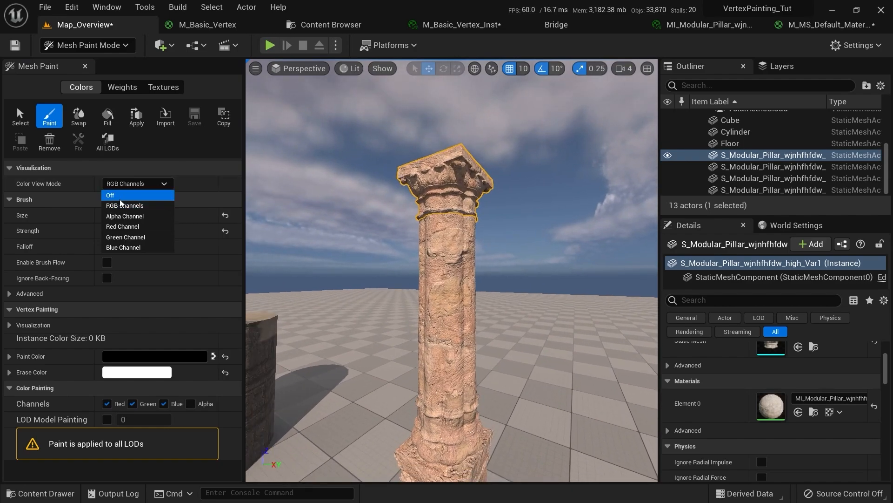
left_click(116, 195)
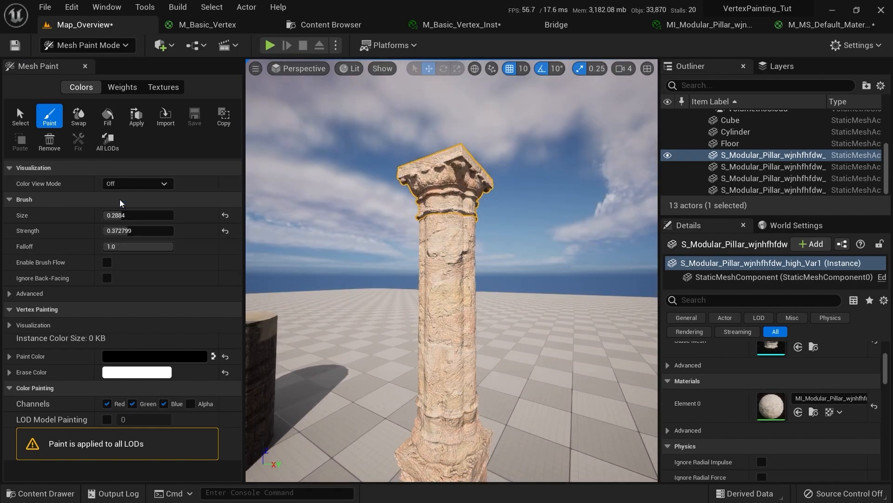
left_click(137, 120)
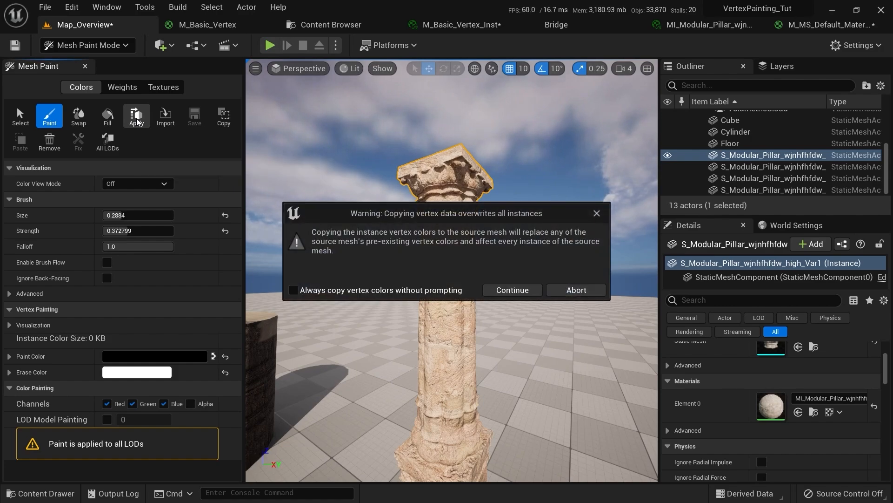
left_click(509, 291)
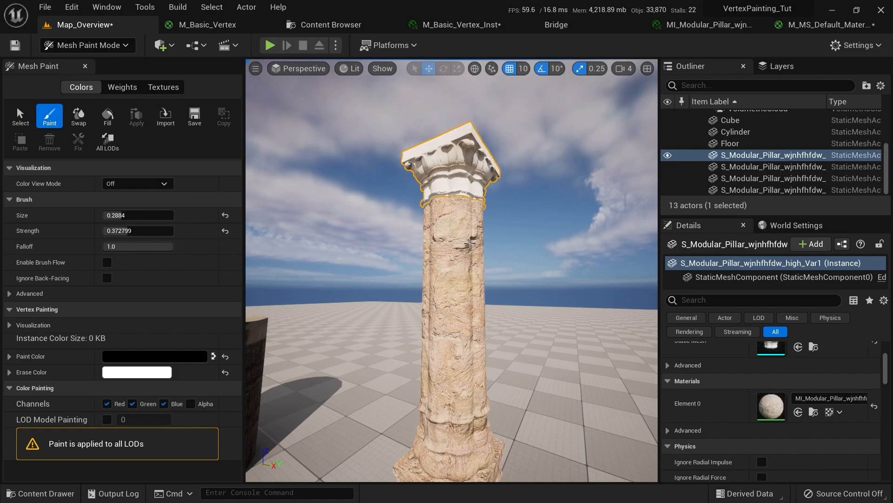
key("shift+1")
left_click(351, 205)
right_click_drag(351, 205, 298, 200)
Fill the selected shaft with black vertex colour, apply to its source mesh, and exit Mesh Paint
left_click(79, 45)
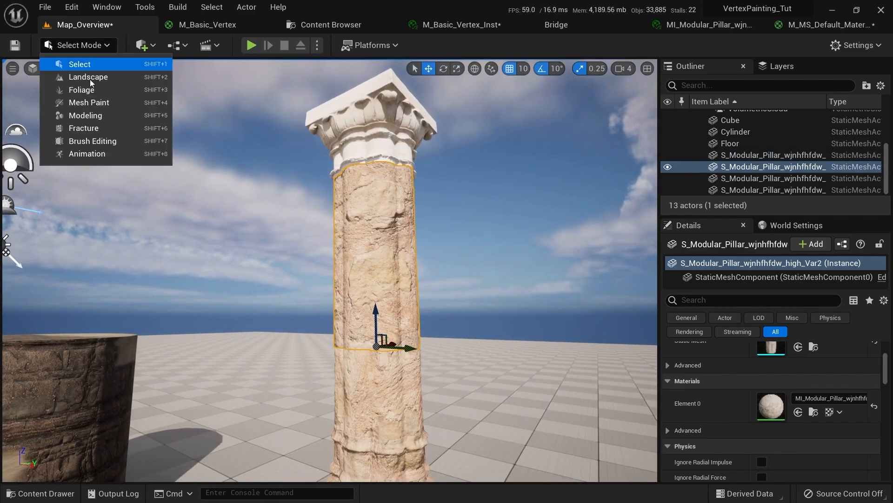
left_click(105, 103)
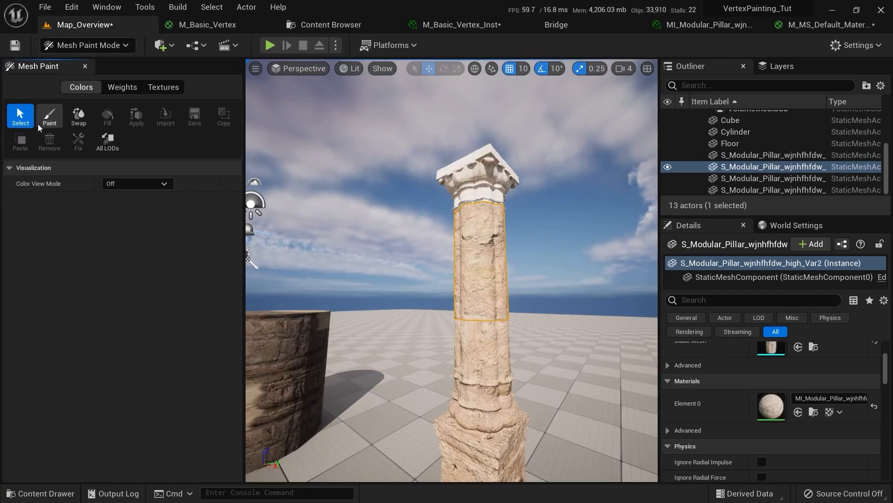
left_click(47, 112)
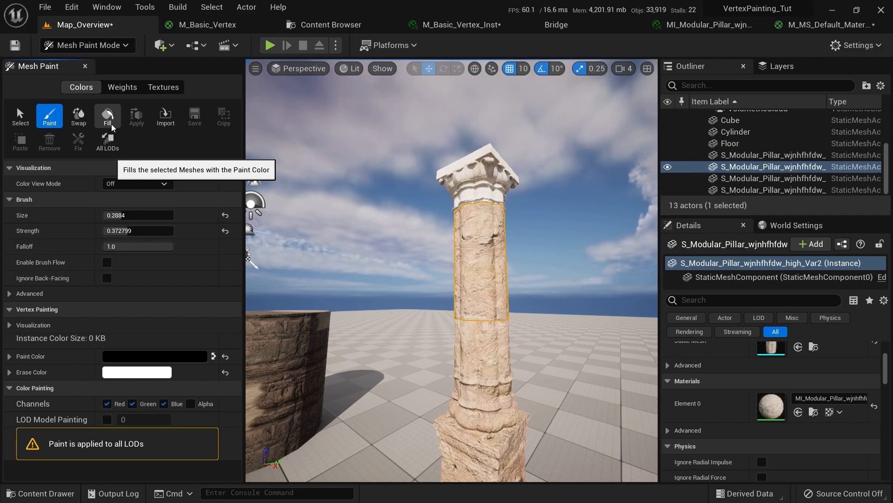
left_click(136, 117)
left_click(500, 294)
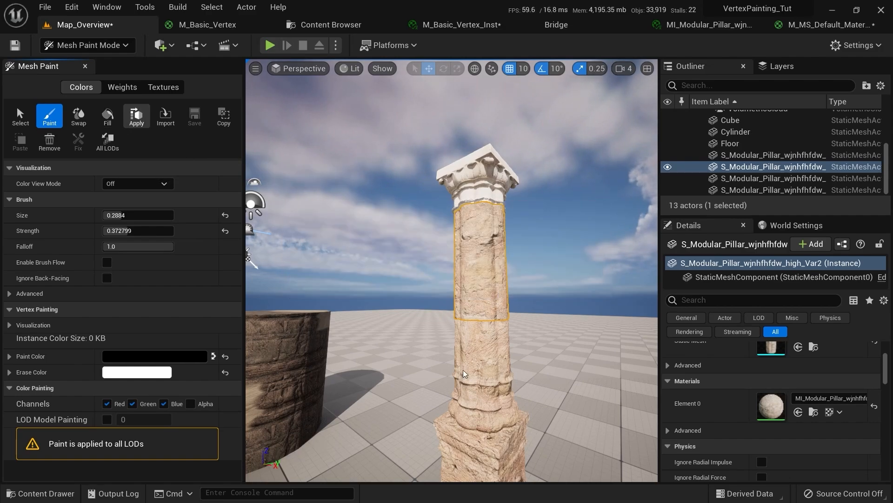
key("shift+1")
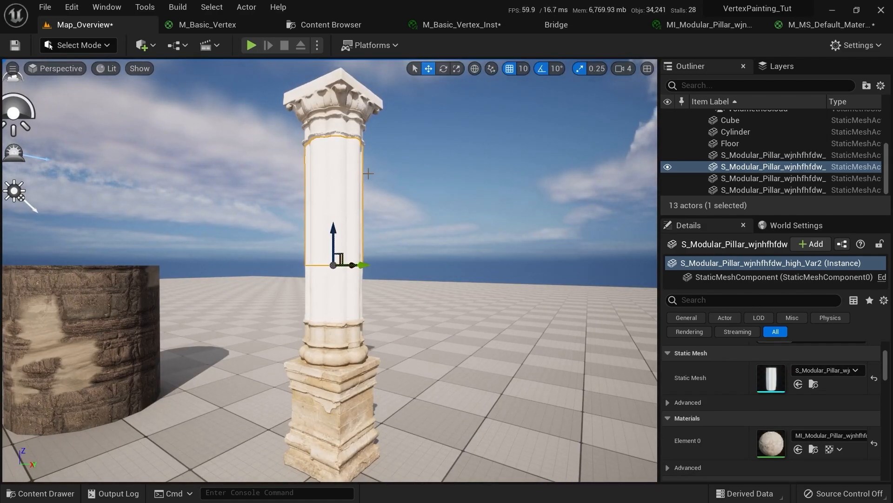
Frame the shaft, enter Mesh Paint vertex mode, and preview its RGB vertex colours
key("f")
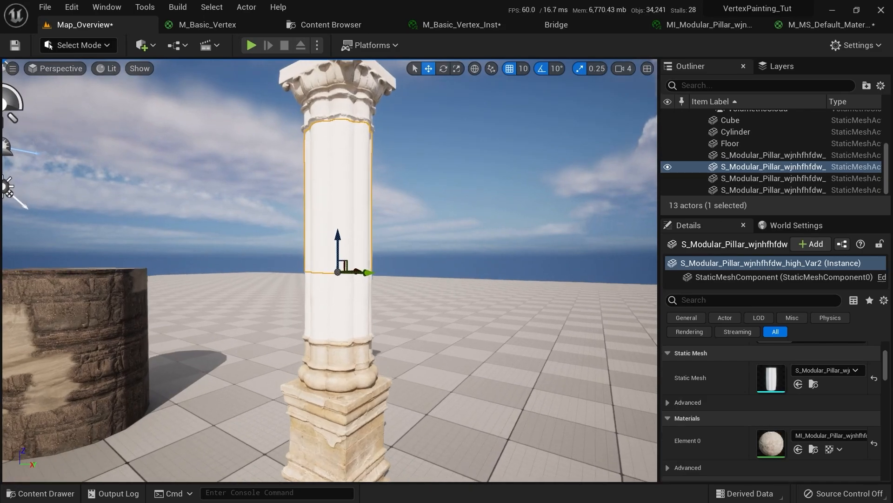
left_click(93, 48)
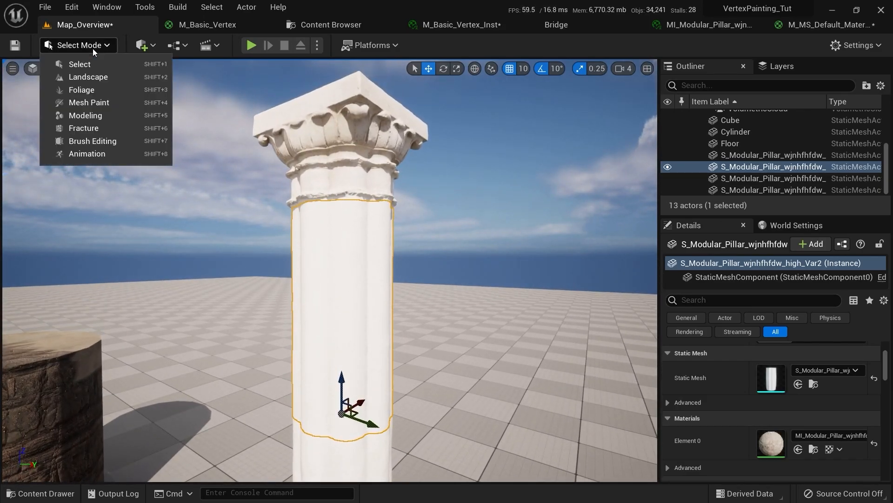
left_click(89, 107)
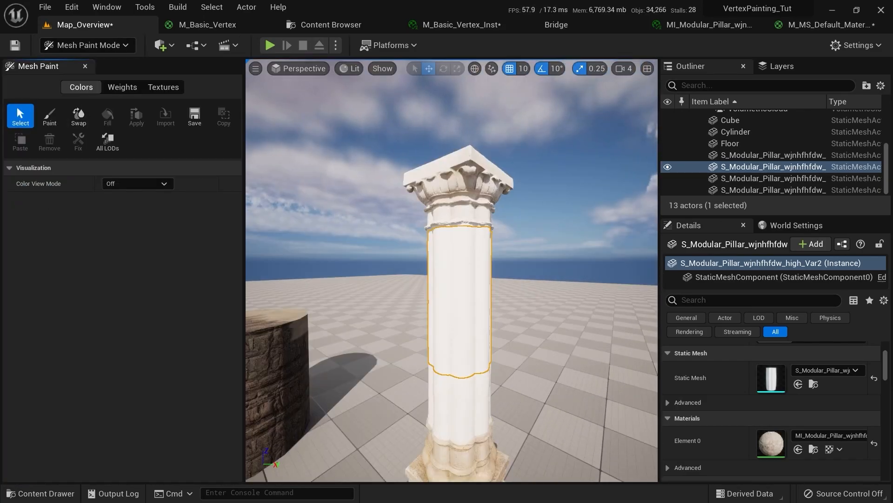
left_click(49, 117)
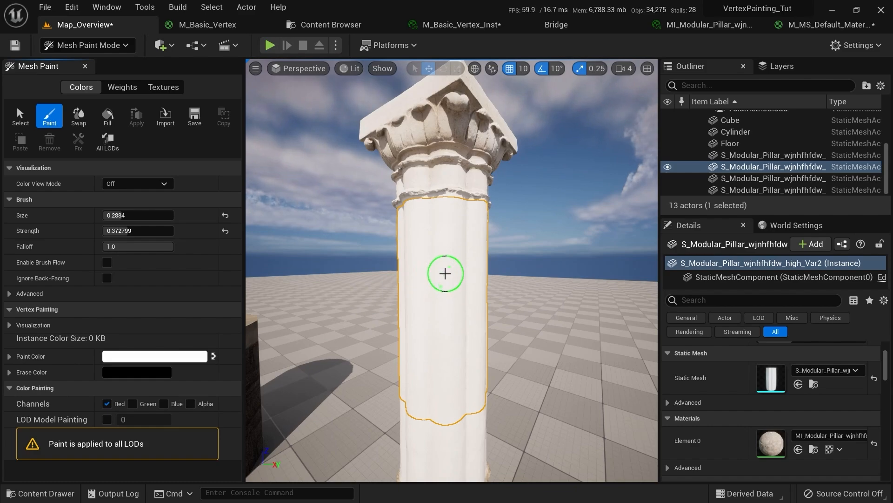
left_click(137, 184)
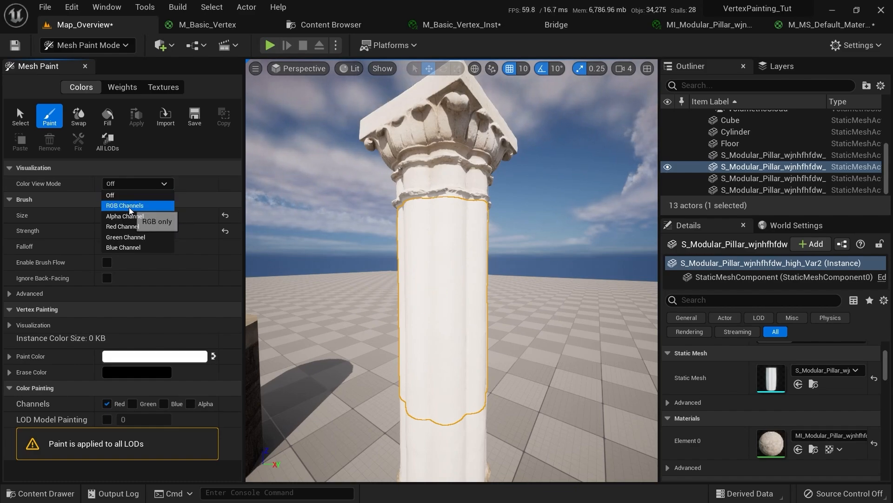
left_click(139, 201)
Paint red vertex colour along the shaft, orbit the pillar, and start applying to the source mesh
scroll(435, 279, "up", 3)
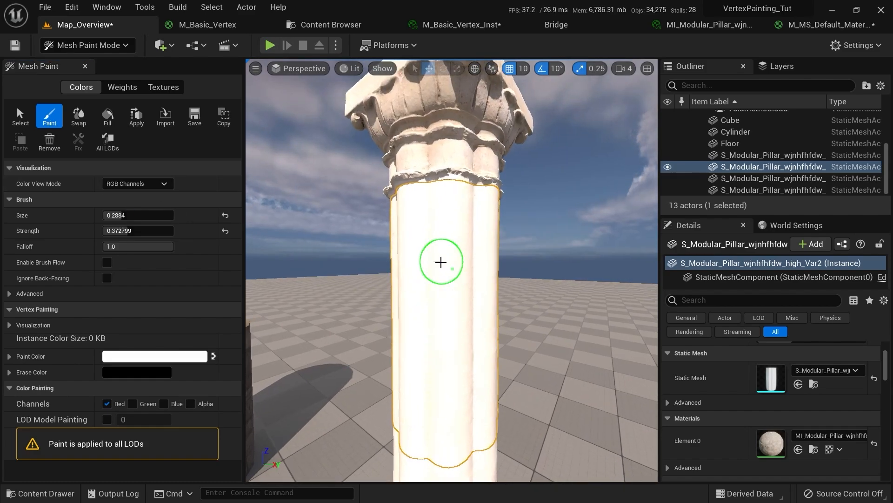
left_click(452, 313)
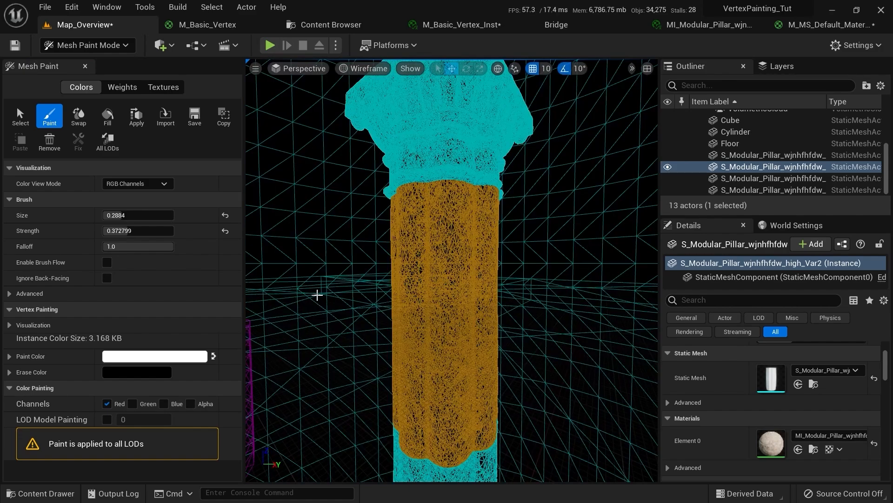
scroll(413, 323, "up", 5)
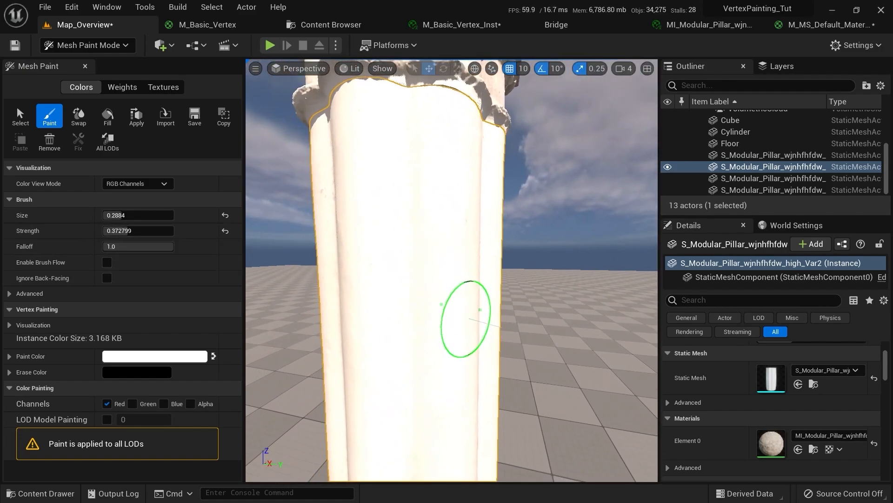
scroll(488, 338, "down", 5)
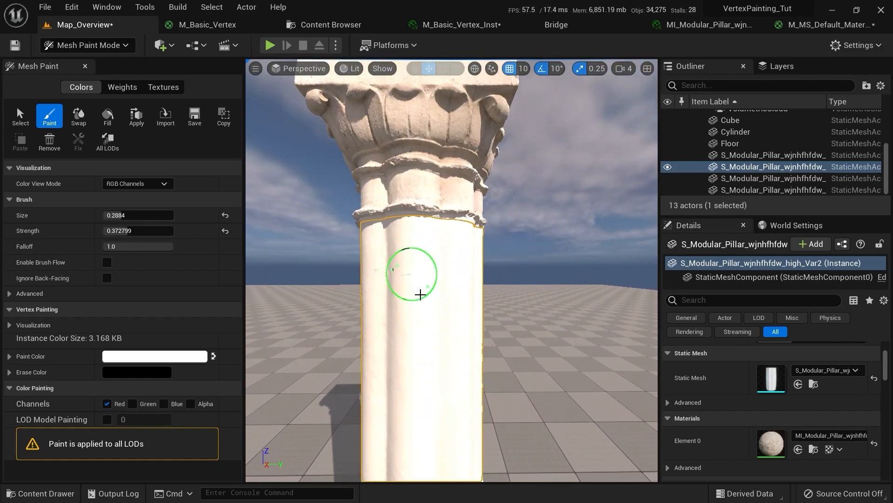
mouse_move(420, 293)
right_mouse_down()
mouse_move(446, 403)
mouse_move(448, 209)
right_mouse_up()
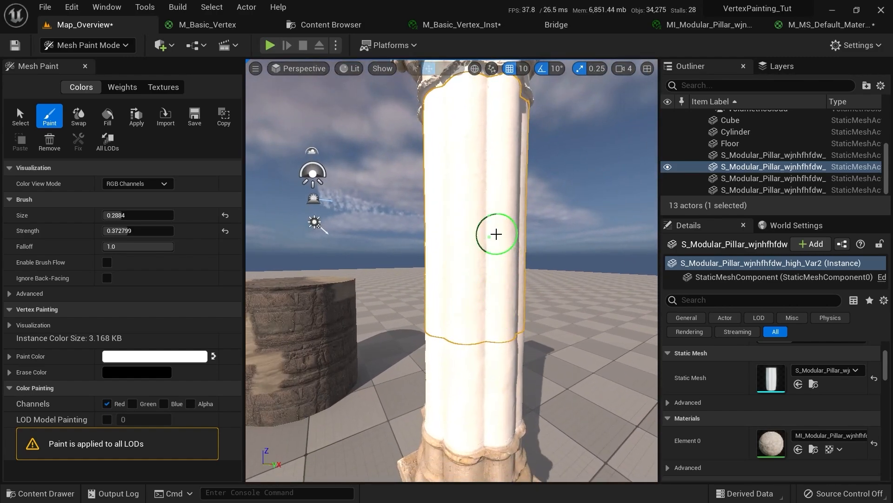
mouse_move(497, 234)
right_mouse_down()
mouse_move(568, 261)
mouse_move(415, 378)
mouse_move(443, 425)
right_mouse_up()
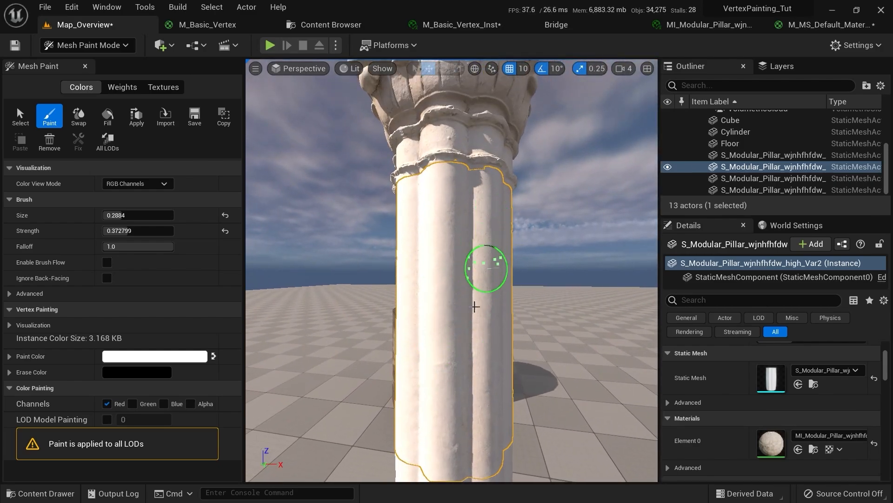
mouse_move(475, 306)
right_mouse_down()
mouse_move(413, 351)
mouse_move(473, 372)
mouse_move(463, 369)
mouse_move(446, 399)
mouse_move(459, 210)
mouse_move(447, 339)
mouse_move(451, 259)
mouse_move(434, 360)
right_mouse_up()
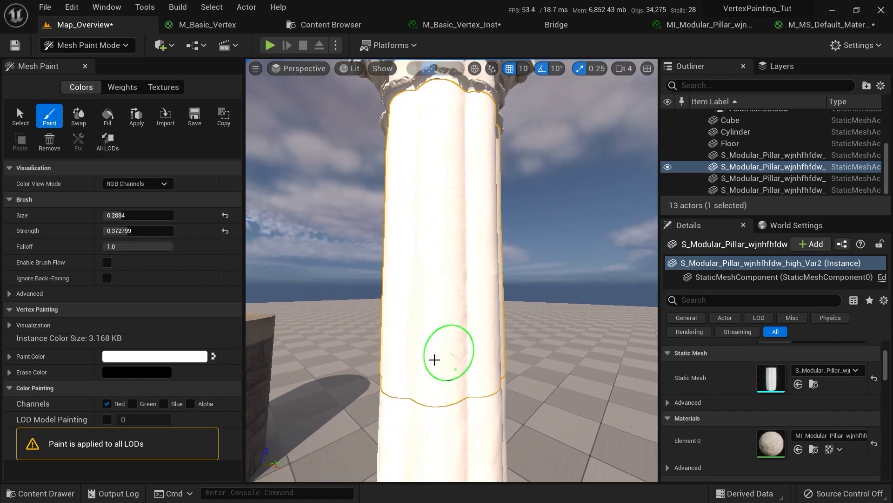
left_click(134, 127)
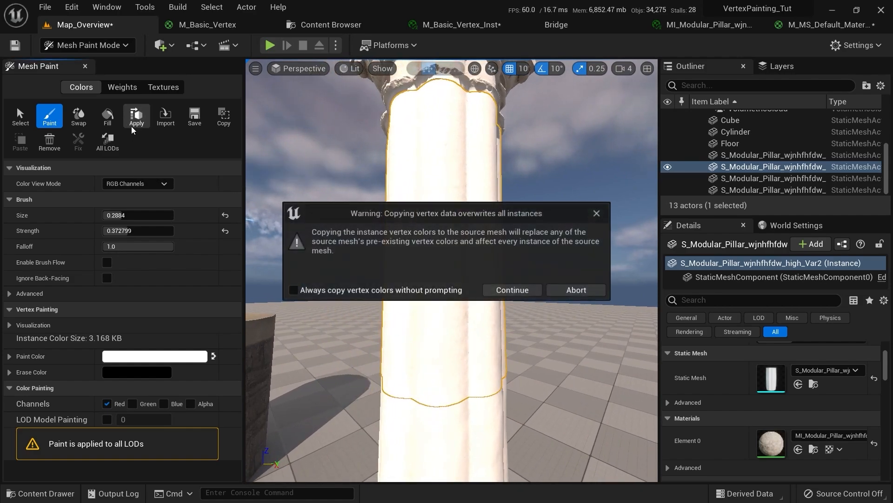
Confirm the vertex colour overwrite, return to Select Mode, and frame the painted pillar
left_click(508, 291)
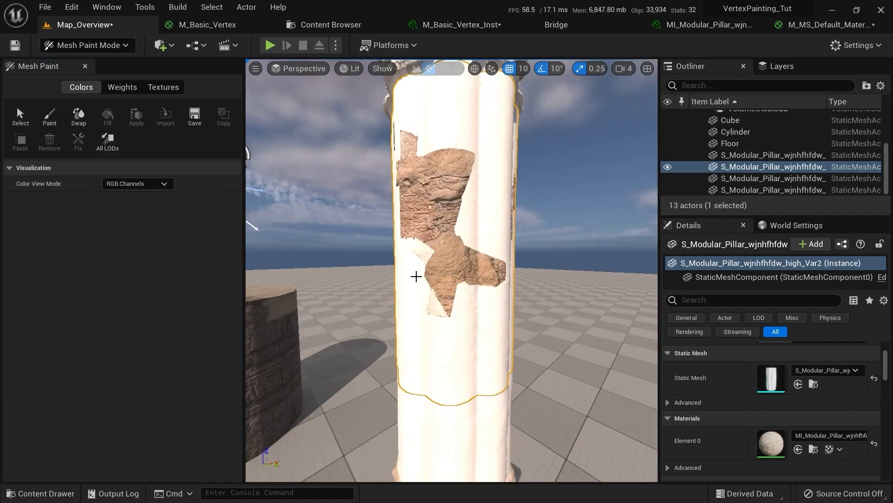
key("shift+1")
mouse_move(424, 267)
right_mouse_down()
mouse_move(408, 250)
mouse_move(357, 250)
right_mouse_up()
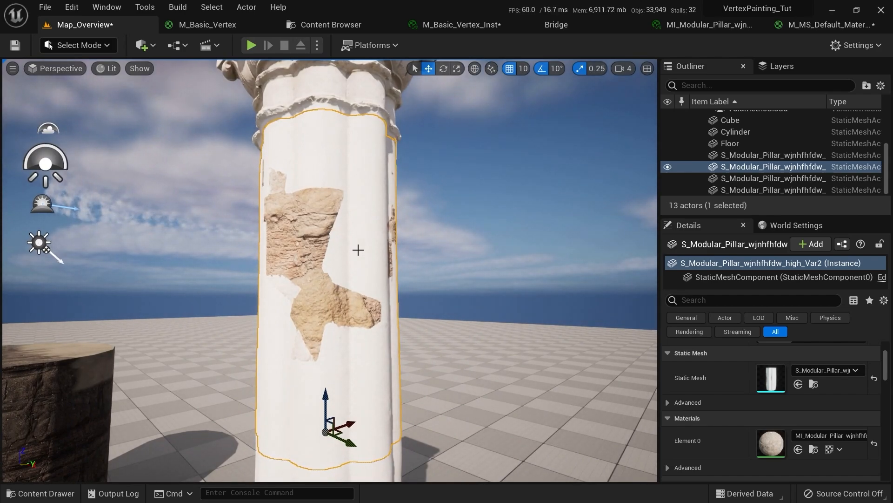
right_click_drag(348, 256, 345, 255)
right_click_drag(305, 167, 305, 165)
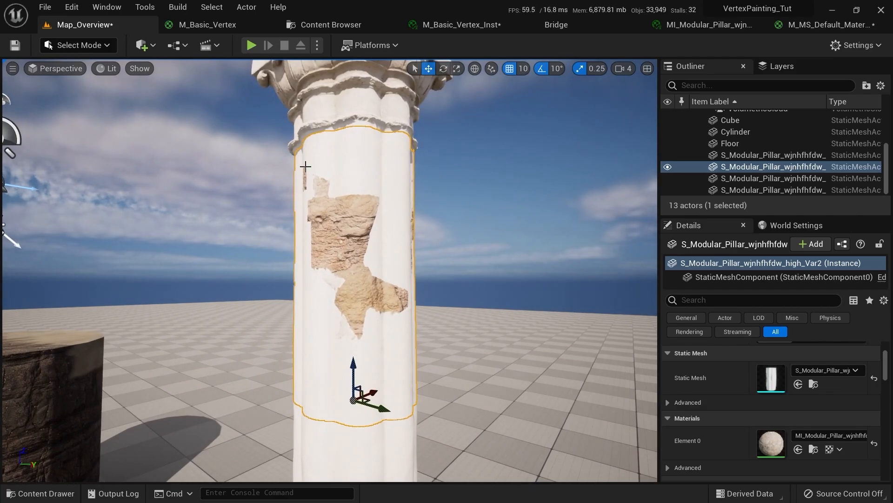
Add TexCoord, Multiply and a scalar parameter 'Vertex Tiling' with default 1
left_click(828, 25)
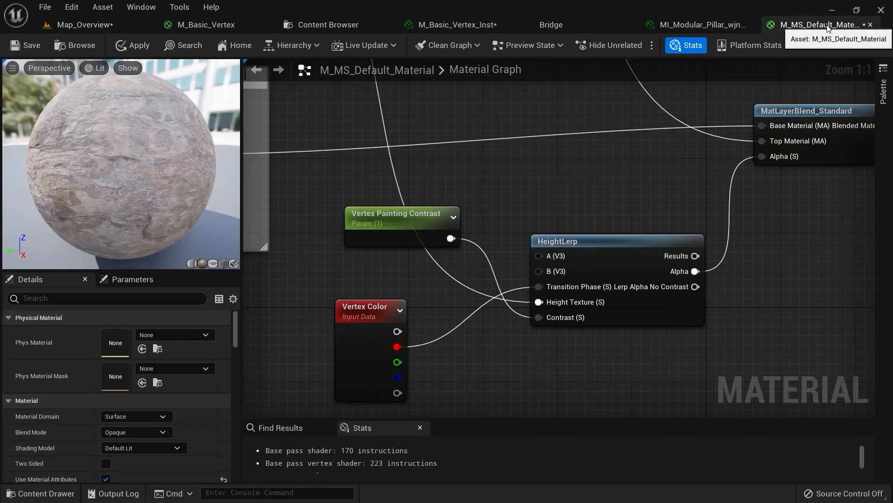
right_click_drag(580, 210, 618, 311)
scroll(626, 326, "down", 2)
scroll(440, 220, "up", 4)
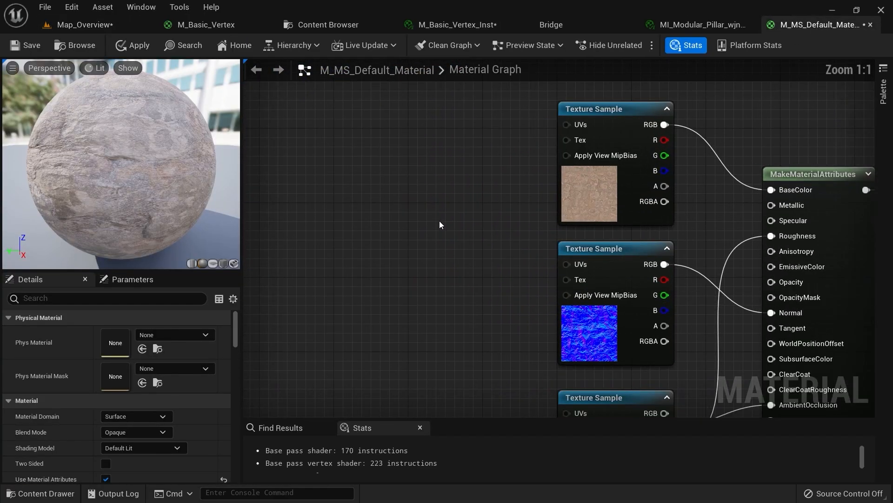
left_click(415, 216)
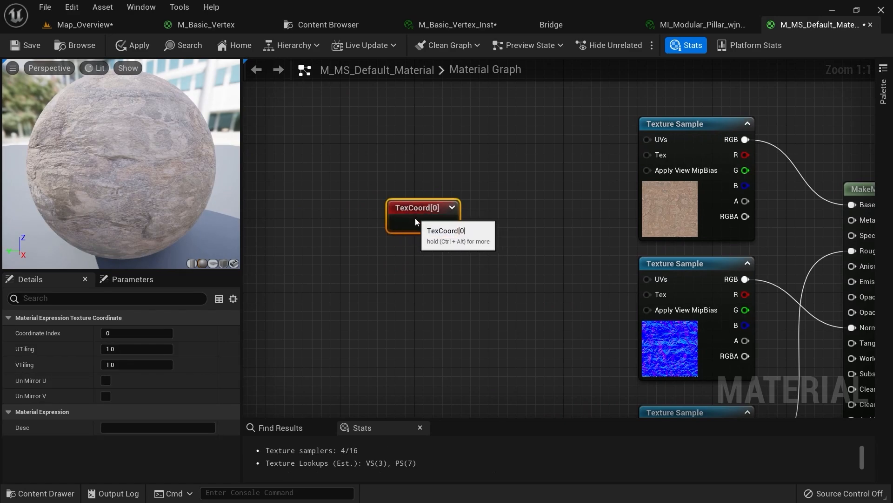
left_click(510, 221)
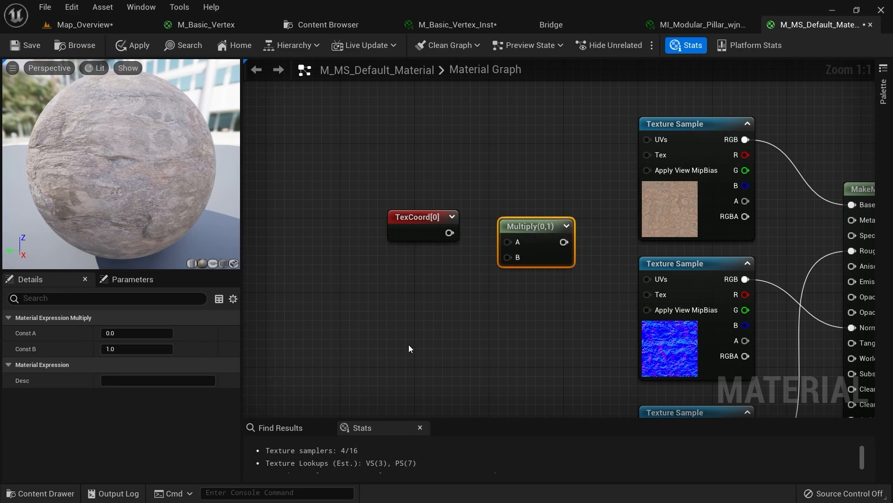
left_click(425, 275)
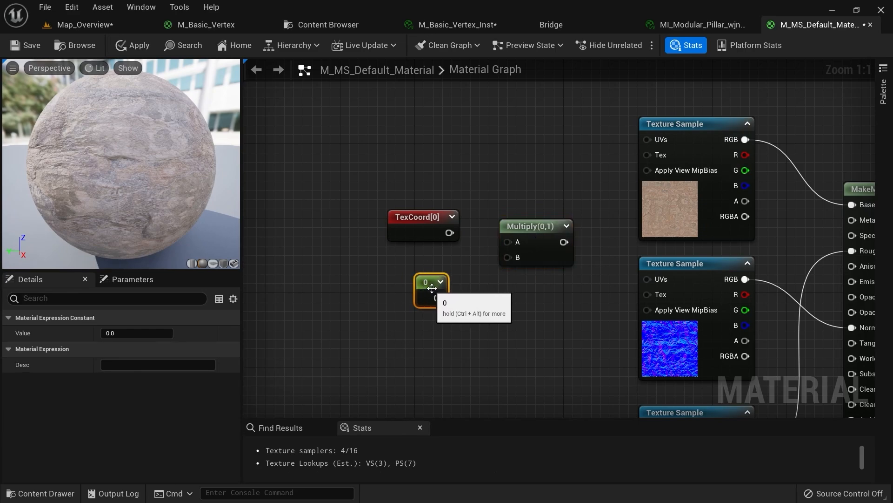
right_click(426, 280)
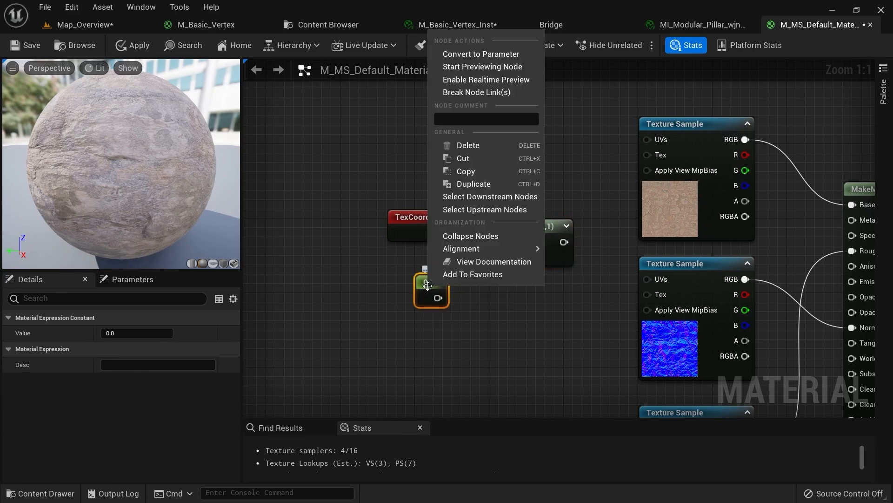
left_click(460, 56)
type("Ver")
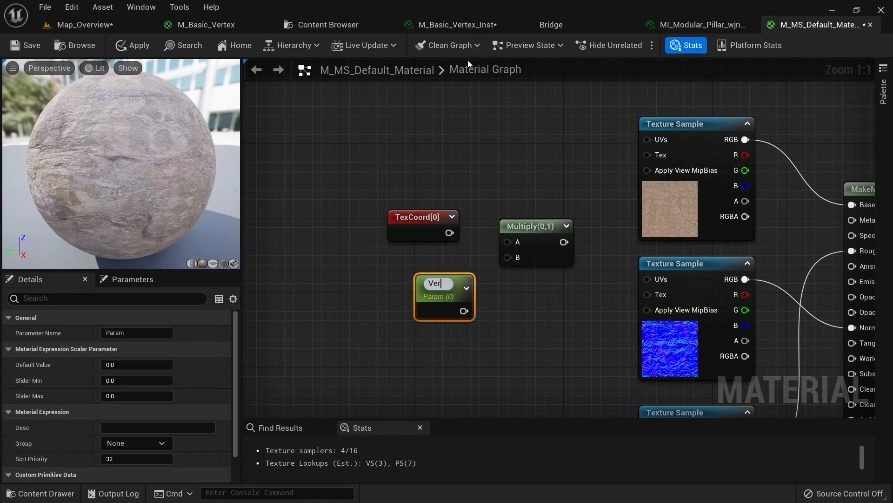
type("tex Tiling")
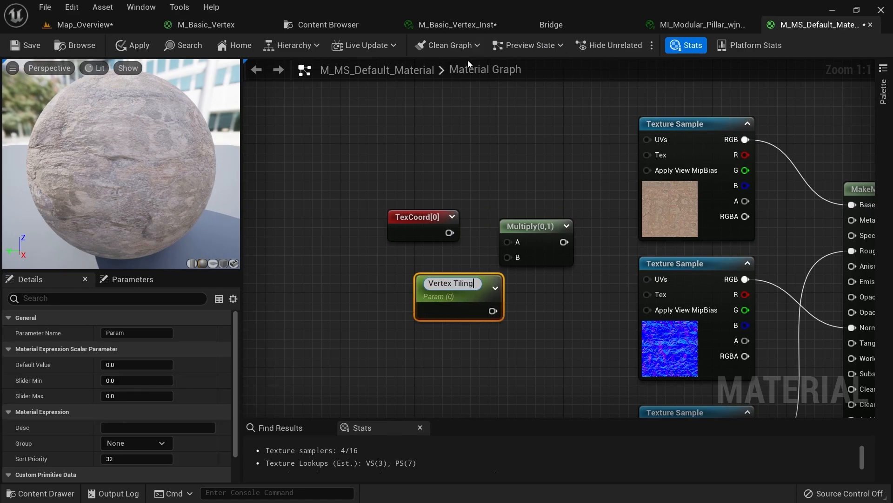
key("Return")
left_click(113, 365)
type("1")
Multiply TexCoord by Vertex Tiling, feed it into all three Texture Sample UVs, and apply
right_click_drag(367, 316, 323, 300)
left_click_drag(435, 292, 466, 243)
left_click_drag(464, 227, 406, 218)
left_click_drag(504, 228, 603, 124)
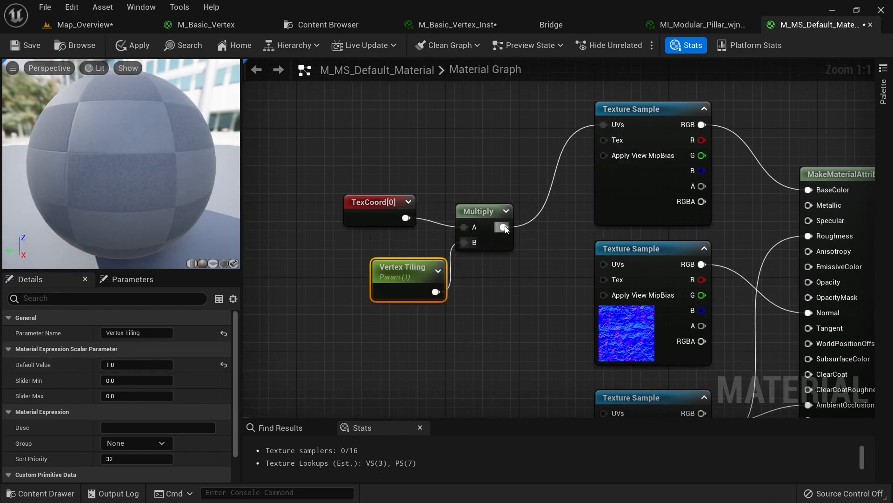
left_click_drag(503, 227, 604, 263)
right_click_drag(554, 301, 487, 215)
left_click_drag(437, 140, 537, 326)
right_click_drag(466, 232, 462, 298)
left_click_drag(441, 281, 292, 160)
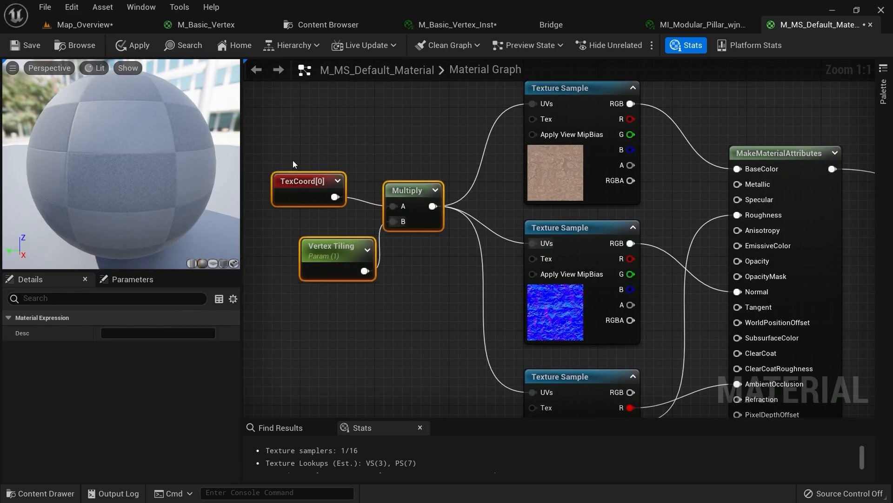
left_click(124, 45)
left_click(124, 45)
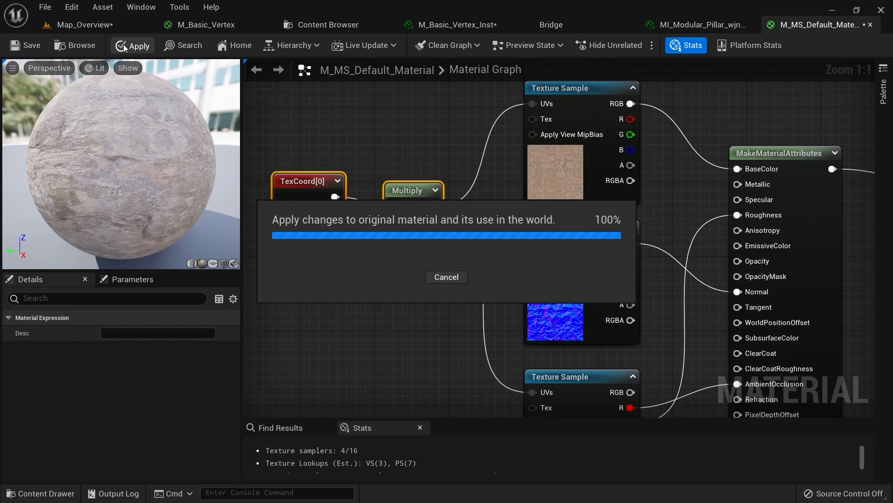
Open the pillar's material instance in its own floating window beside the level view
left_click(693, 25)
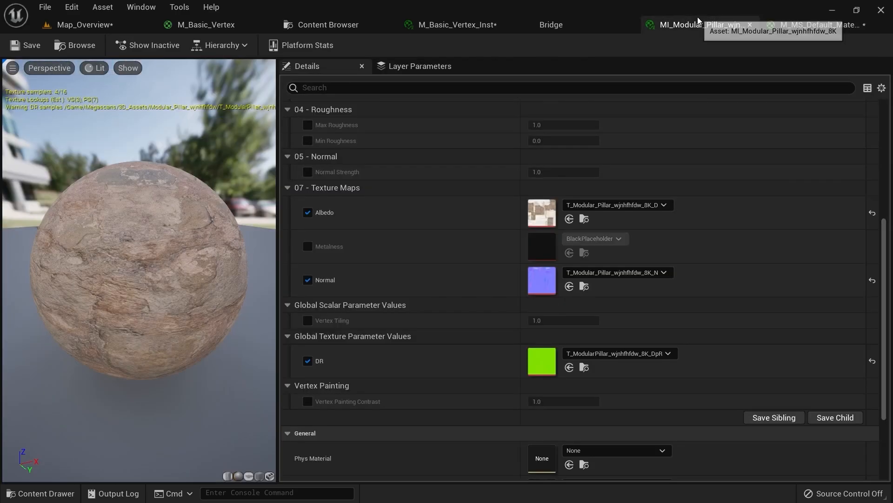
left_click_drag(641, 31, 644, 127)
left_click(134, 32)
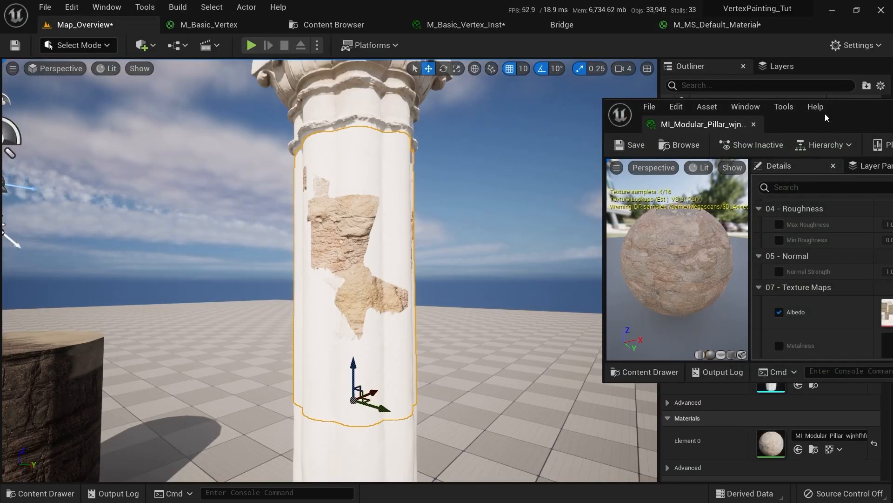
left_click_drag(819, 124, 672, 79)
scroll(683, 231, "down", 4)
scroll(683, 228, "down", 4)
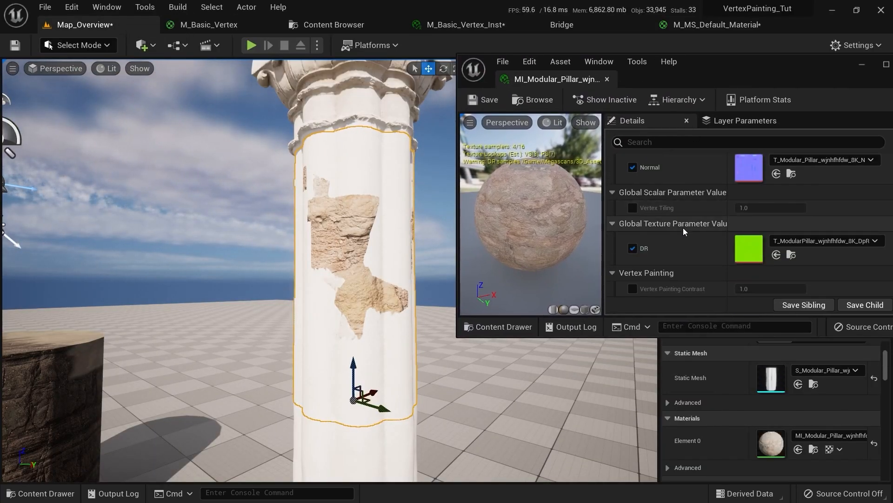
Put the Vertex Tiling parameter in the Vertex Painting group and apply the material
left_click(712, 24)
left_click_drag(757, 83, 798, 165)
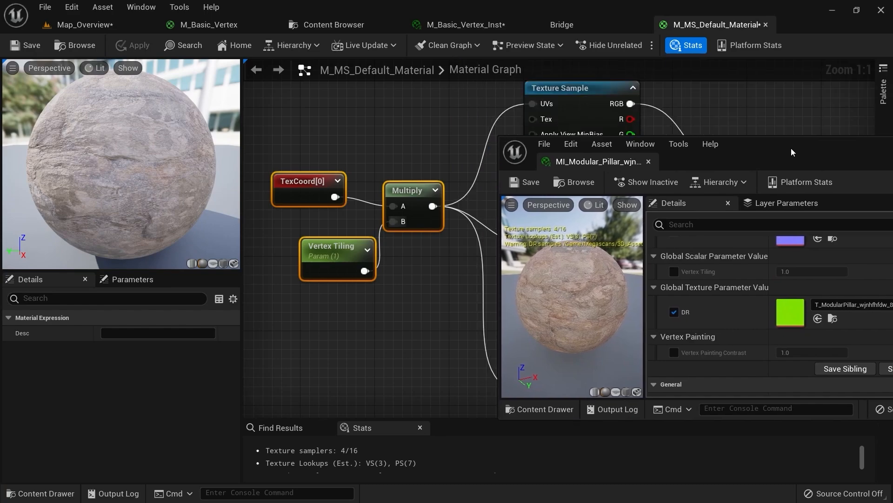
left_click(326, 261)
left_click(165, 411)
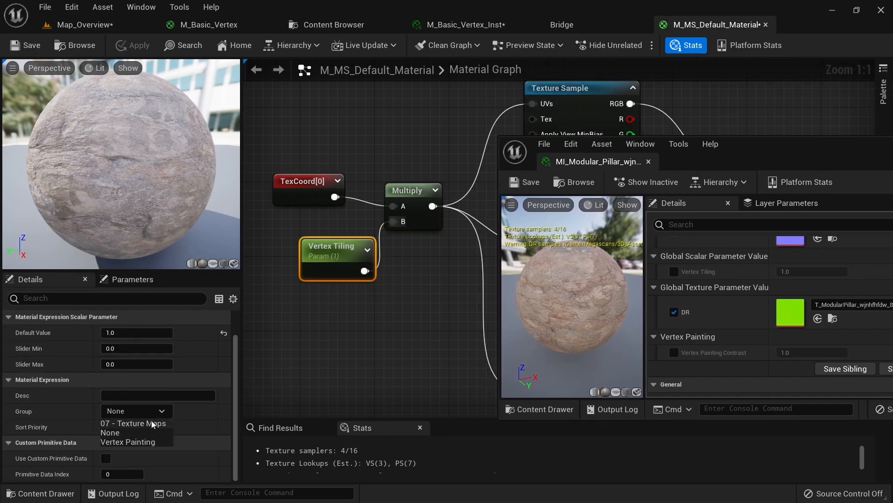
left_click(136, 441)
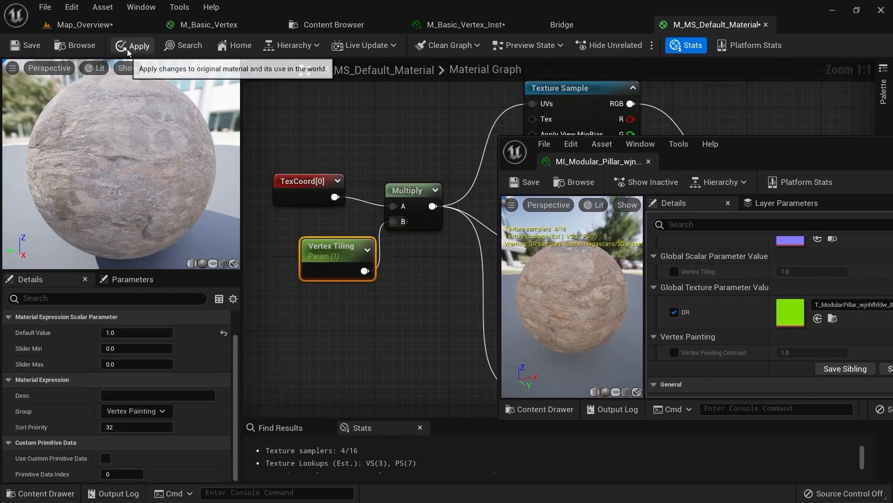
left_click(125, 45)
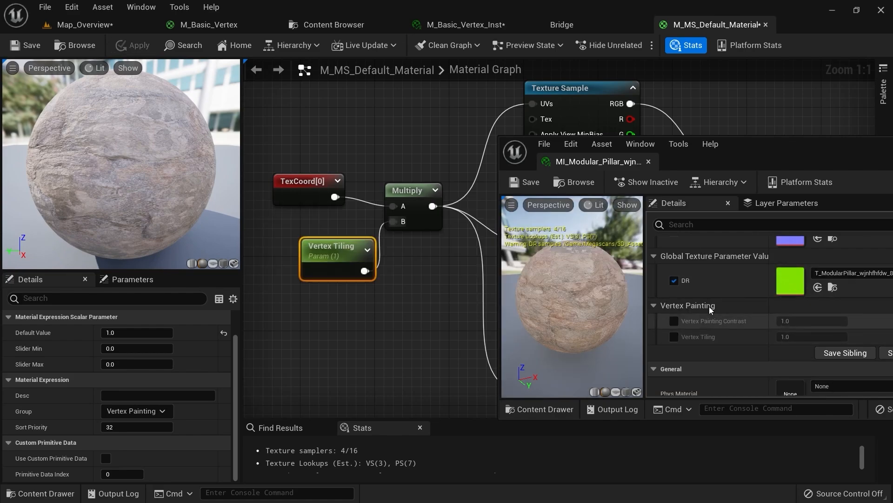
Override Vertex Tiling to 5.0 in the instance and inspect the finer painted patch
left_click(63, 25)
left_click_drag(786, 154, 759, 143)
left_click(647, 326)
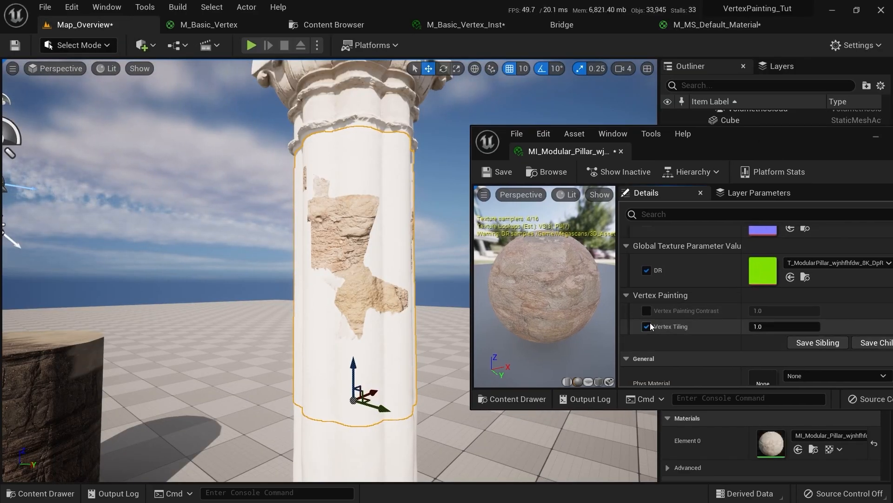
left_click(777, 325)
type("4")
key("Return")
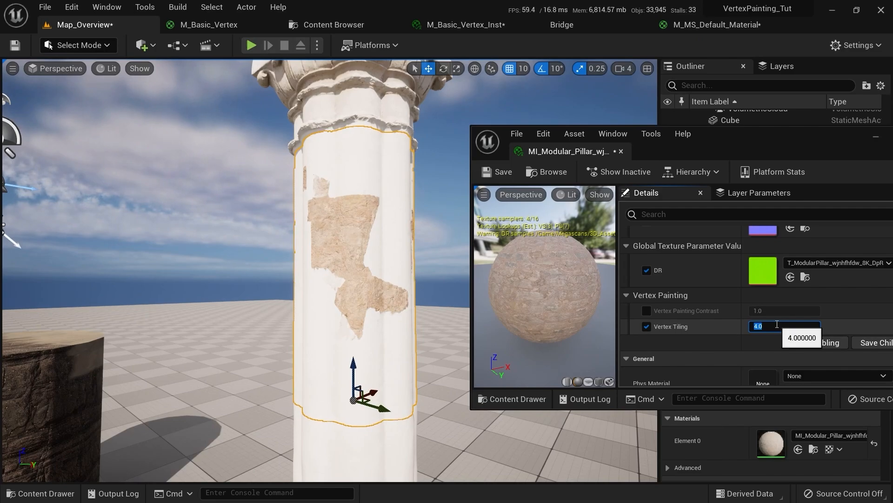
type("5")
key("Return")
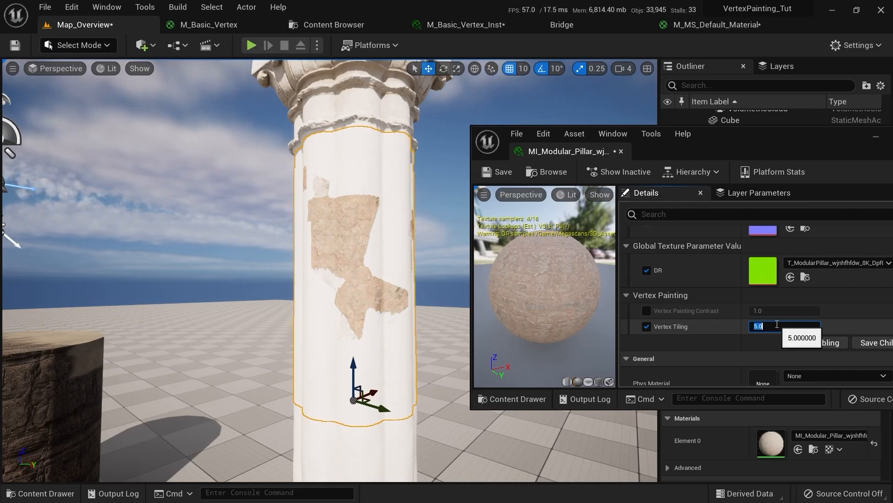
mouse_move(410, 288)
right_mouse_down()
mouse_move(456, 266)
mouse_move(423, 265)
mouse_move(433, 289)
mouse_move(400, 300)
mouse_move(382, 298)
mouse_move(401, 291)
mouse_move(393, 272)
mouse_move(353, 286)
mouse_move(361, 258)
mouse_move(343, 383)
mouse_move(346, 353)
right_mouse_up()
key("w")
key("s")
key("w")
key("w")
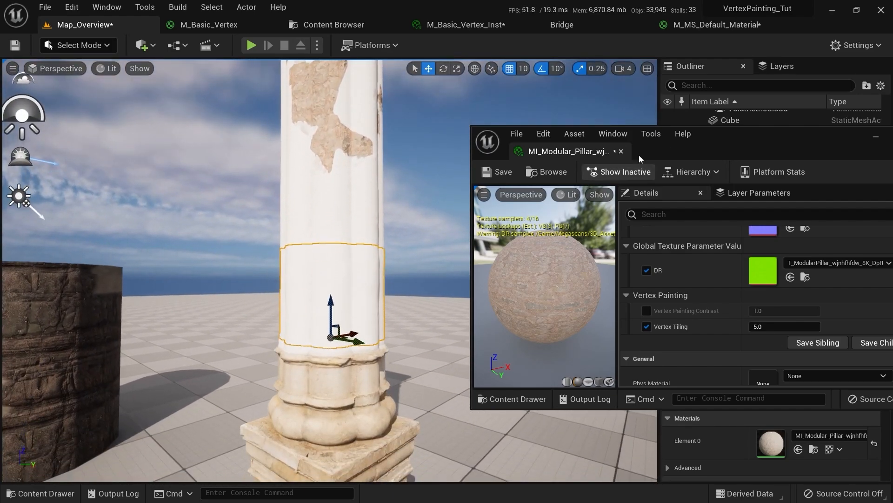
Close the instance window, disable Enable Nanite Support on S_Modular_Pillar, apply, and return to Map_Overview
left_click(621, 152)
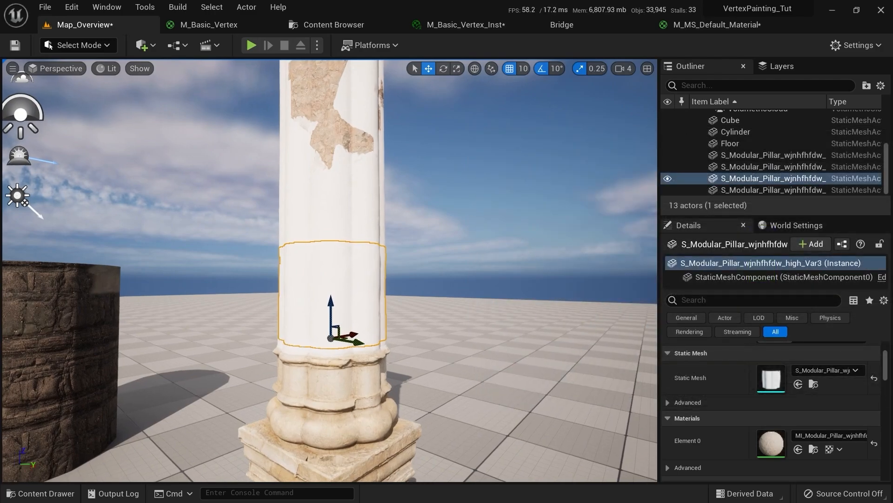
scroll(318, 277, "up", 3)
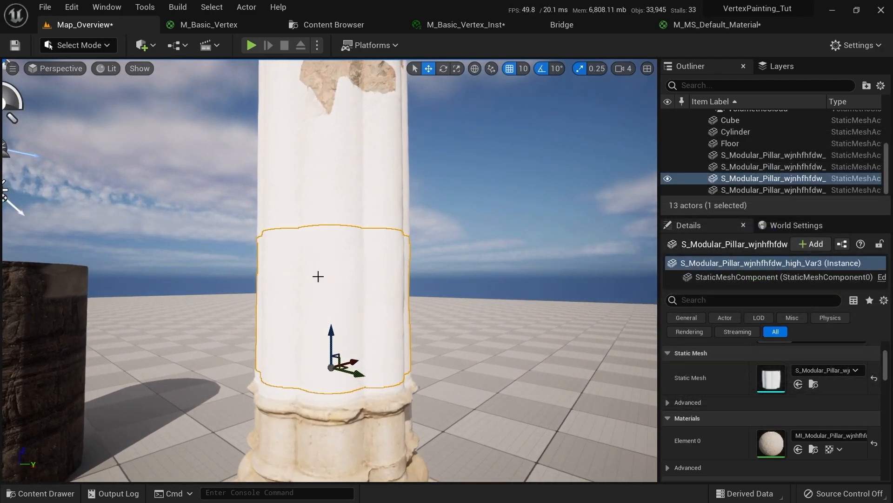
double_click(780, 371)
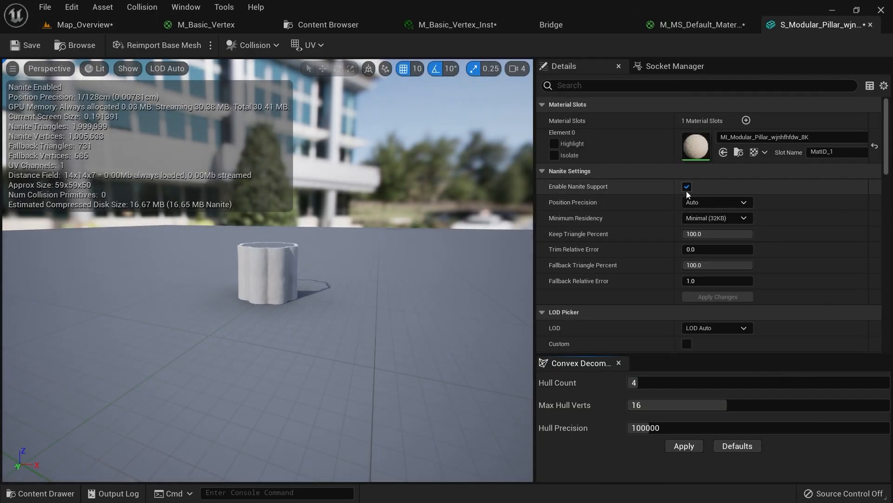
left_click(687, 187)
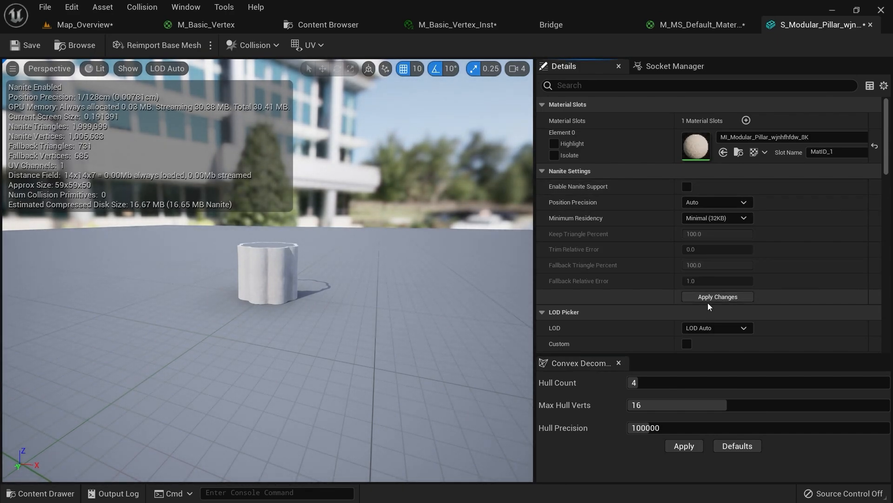
left_click(722, 295)
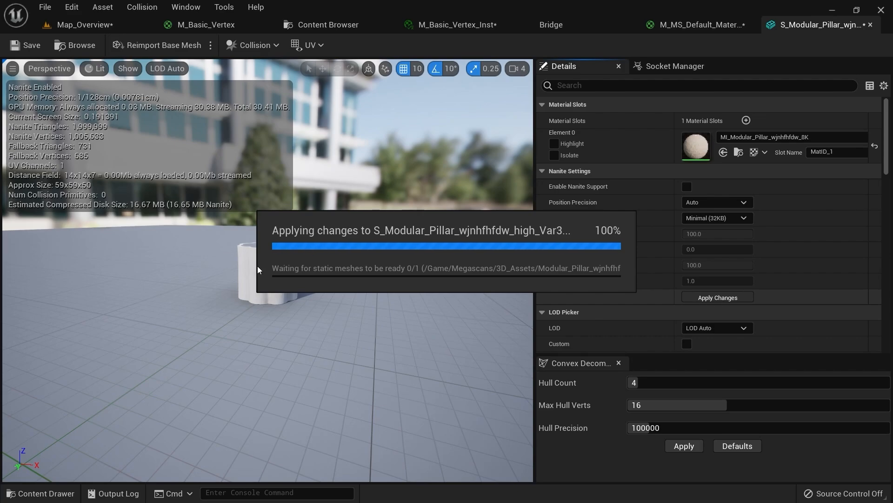
left_click(91, 24)
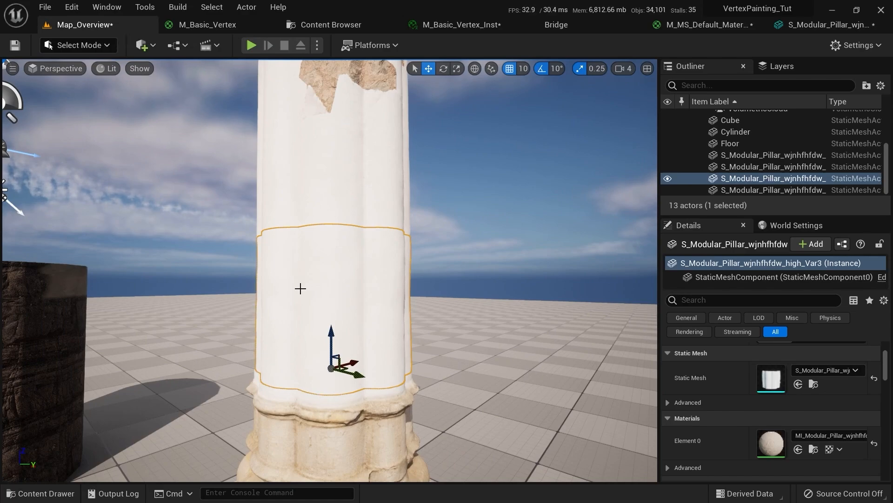
Switch the editor from Modeling to Mesh Paint mode and set Color View Mode to Off on the pillar
left_click(86, 47)
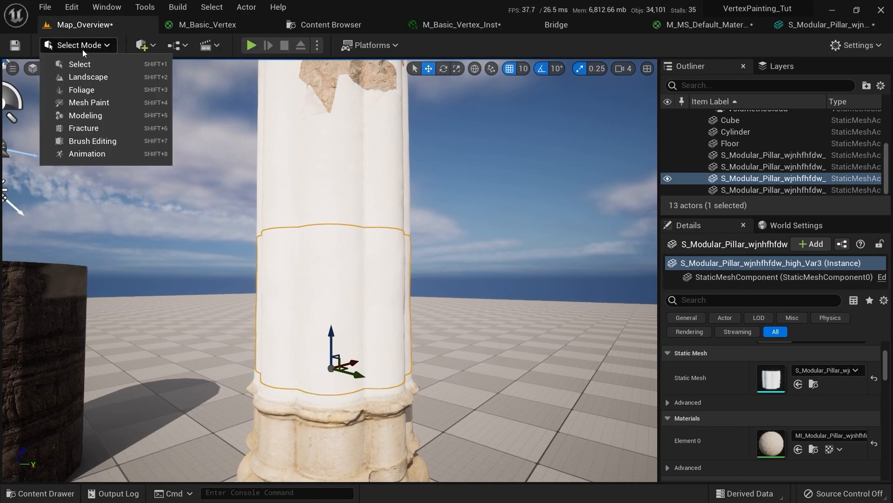
left_click(90, 110)
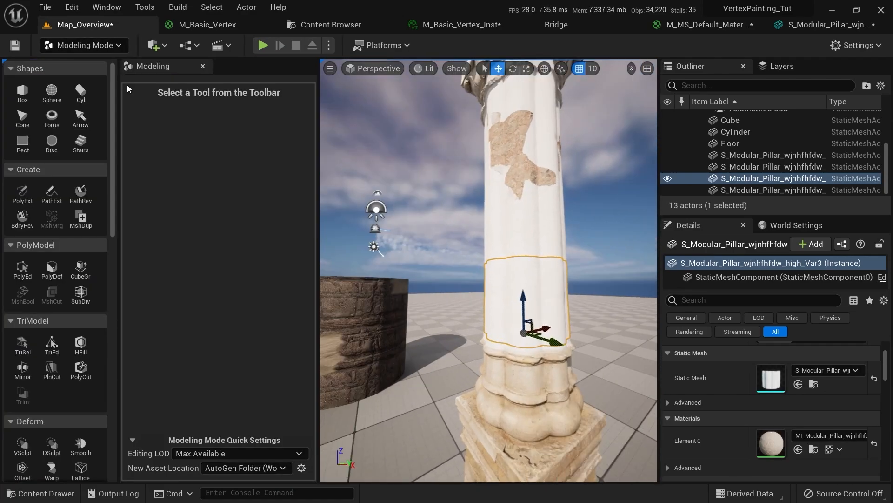
left_click(101, 45)
left_click(110, 104)
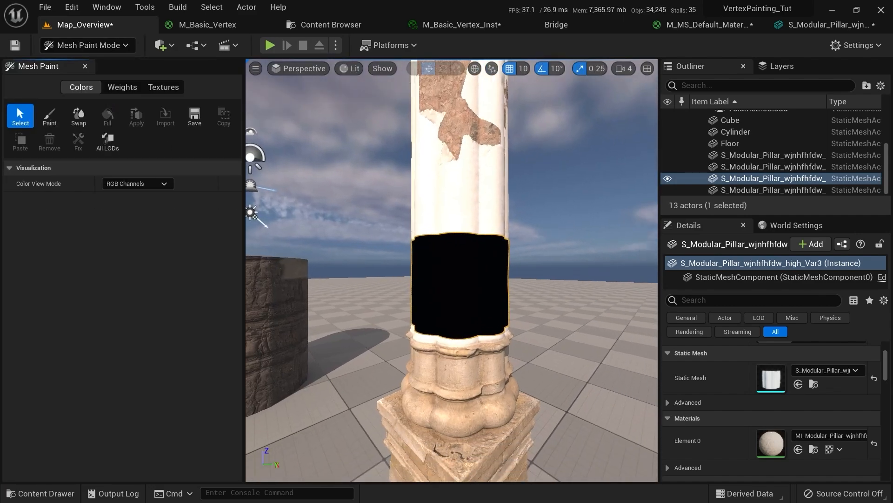
left_click(160, 183)
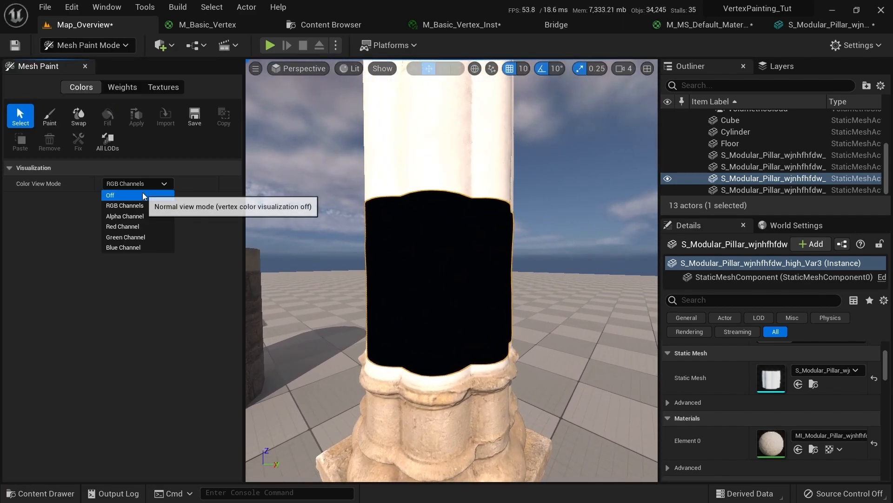
left_click(142, 191)
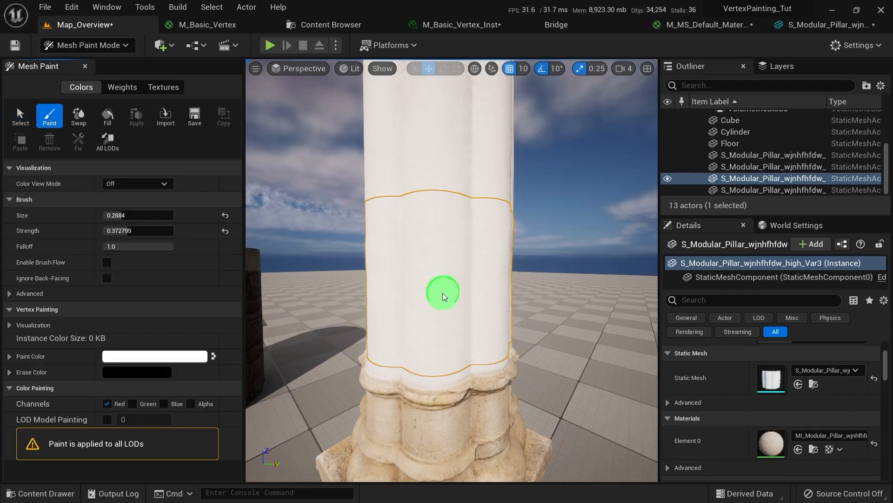
Adjust the brush strength and paint the first sandstone patches on the pillar's middle band
scroll(419, 296, "up", 4)
mouse_move(146, 231)
left_mouse_down()
mouse_move(161, 231)
mouse_move(163, 215)
mouse_move(189, 215)
left_mouse_up()
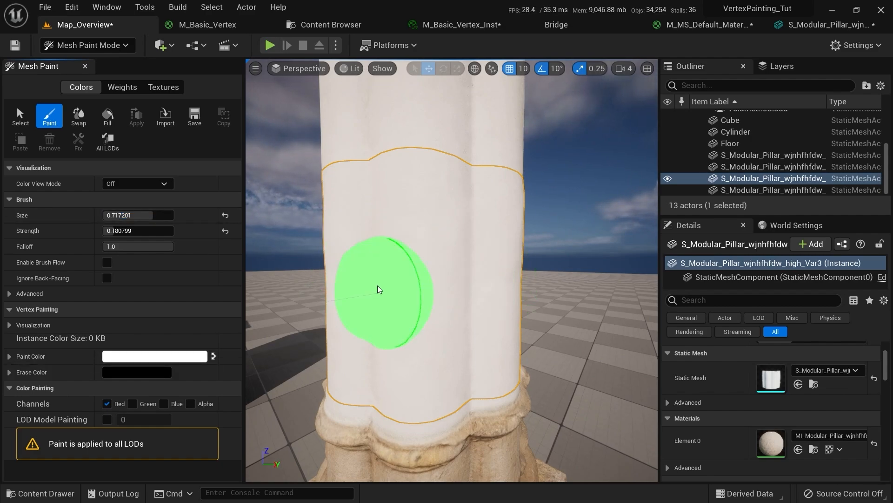
mouse_move(379, 289)
left_mouse_down()
mouse_move(363, 255)
mouse_move(390, 344)
left_mouse_up()
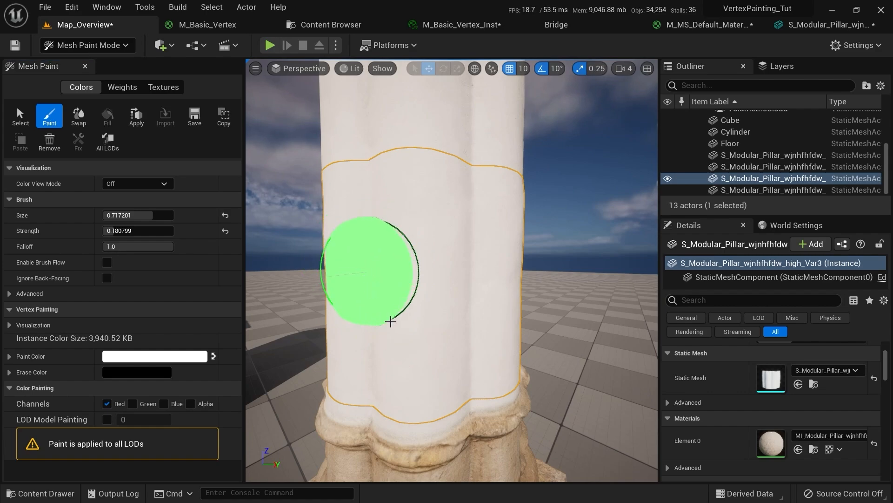
mouse_move(378, 314)
left_mouse_down()
mouse_move(375, 295)
mouse_move(392, 332)
mouse_move(379, 317)
left_mouse_up()
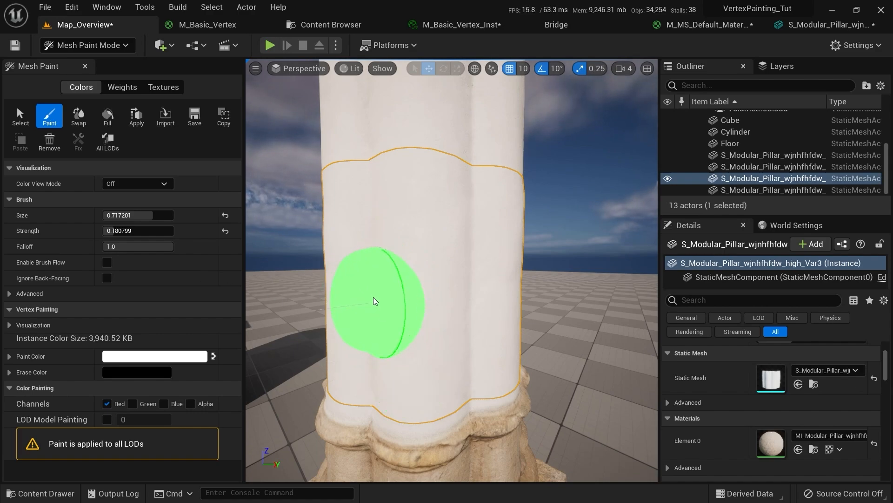
left_click_drag(410, 358, 415, 361)
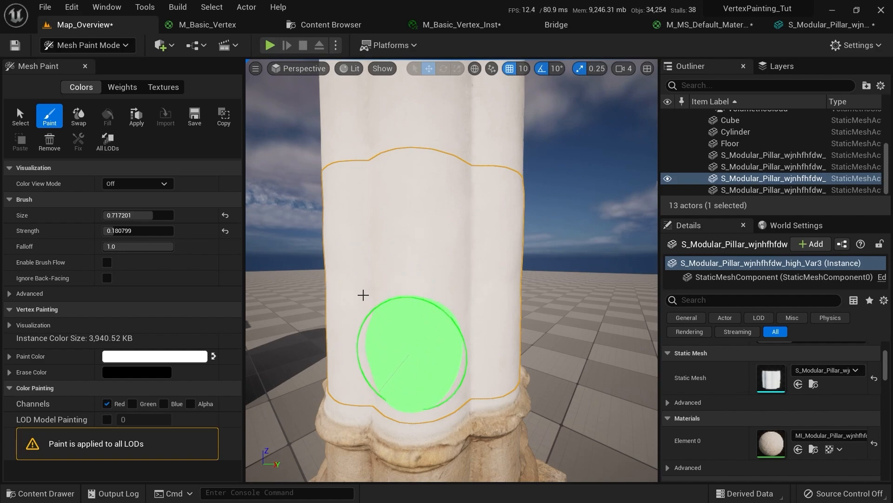
left_click_drag(376, 314, 378, 321)
left_click_drag(371, 285, 377, 273)
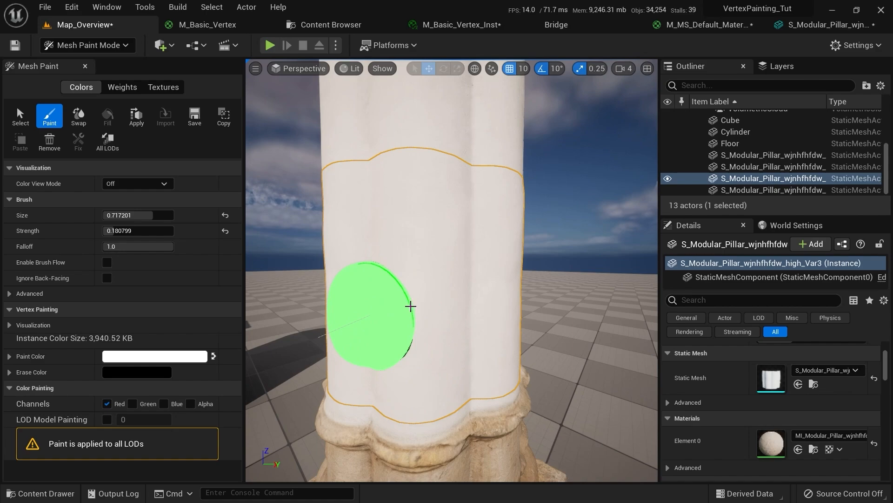
left_click_drag(413, 320, 409, 319)
mouse_move(409, 319)
right_mouse_down()
mouse_move(371, 299)
mouse_move(504, 333)
mouse_move(384, 259)
mouse_move(433, 331)
mouse_move(400, 263)
mouse_move(473, 389)
mouse_move(413, 279)
right_mouse_up()
Paint larger stone patches higher up the pillar, reframing the view between strokes
left_click_drag(413, 279, 422, 223)
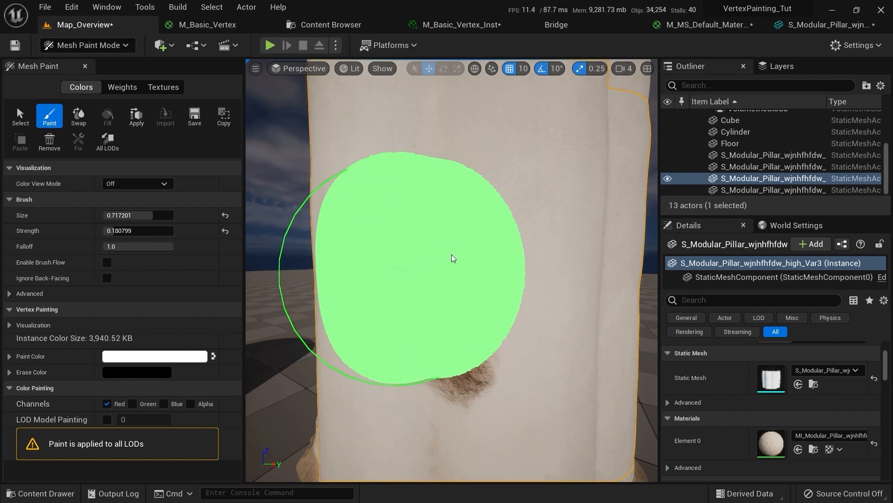
mouse_move(465, 242)
left_mouse_down()
mouse_move(393, 249)
mouse_move(443, 222)
left_mouse_up()
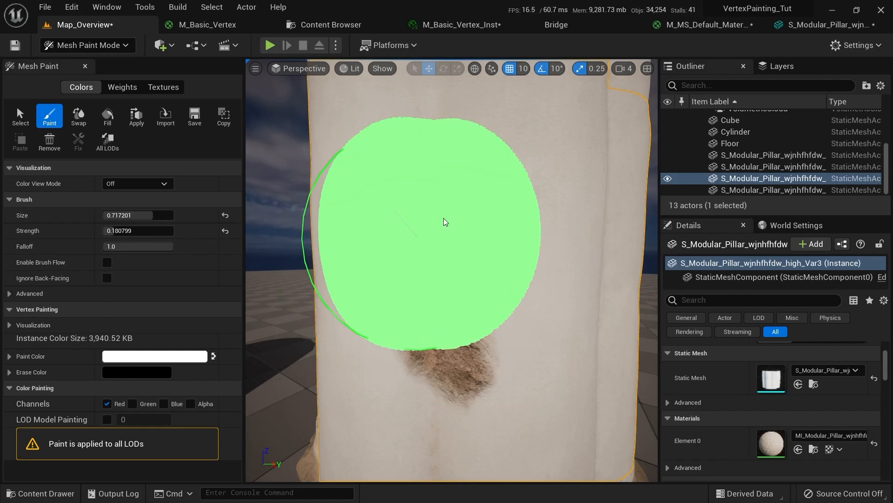
mouse_move(443, 221)
right_mouse_down()
mouse_move(470, 242)
mouse_move(359, 289)
mouse_move(367, 241)
mouse_move(405, 239)
right_mouse_up()
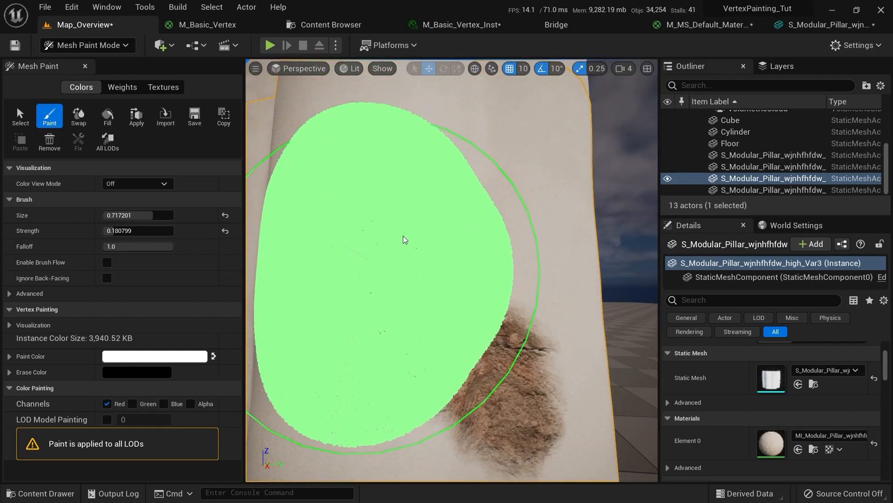
mouse_move(405, 239)
left_mouse_down()
mouse_move(412, 205)
mouse_move(384, 225)
left_mouse_up()
mouse_move(384, 225)
right_mouse_down()
mouse_move(428, 233)
mouse_move(410, 235)
right_mouse_up()
mouse_move(389, 239)
left_mouse_down()
mouse_move(397, 198)
mouse_move(429, 203)
mouse_move(414, 205)
left_mouse_up()
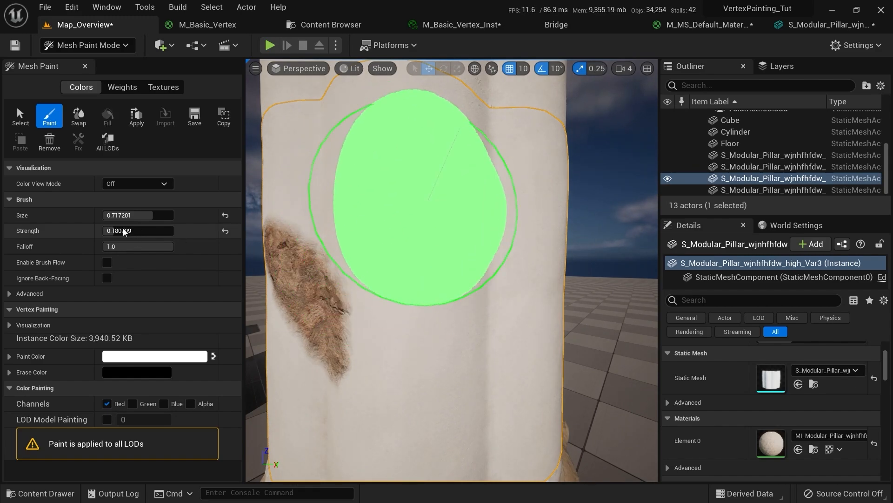
Raise brush strength to about 0.42 and paint a brown patch on the pillar's upper part
left_click_drag(124, 231, 140, 232)
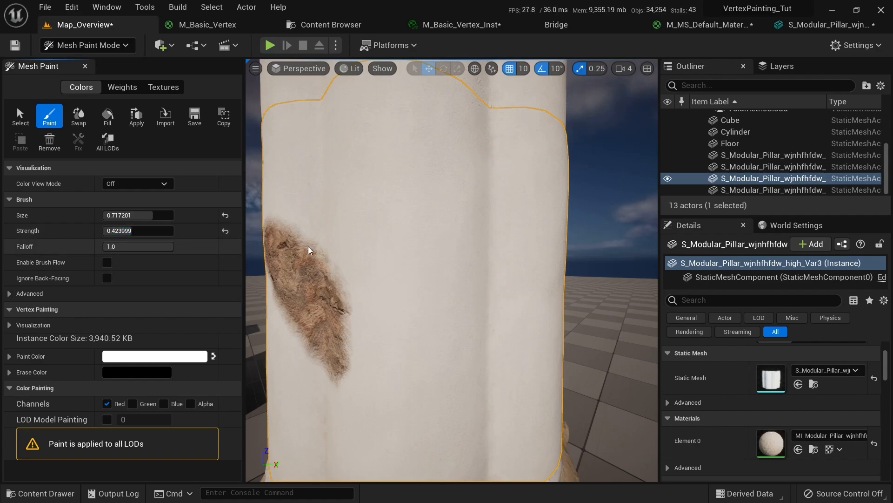
mouse_move(325, 248)
left_mouse_down()
mouse_move(375, 247)
mouse_move(421, 220)
mouse_move(453, 243)
mouse_move(433, 427)
left_mouse_up()
mouse_move(473, 312)
right_mouse_down()
mouse_move(553, 187)
mouse_move(484, 169)
mouse_move(460, 134)
right_mouse_up()
left_click_drag(465, 138, 439, 141)
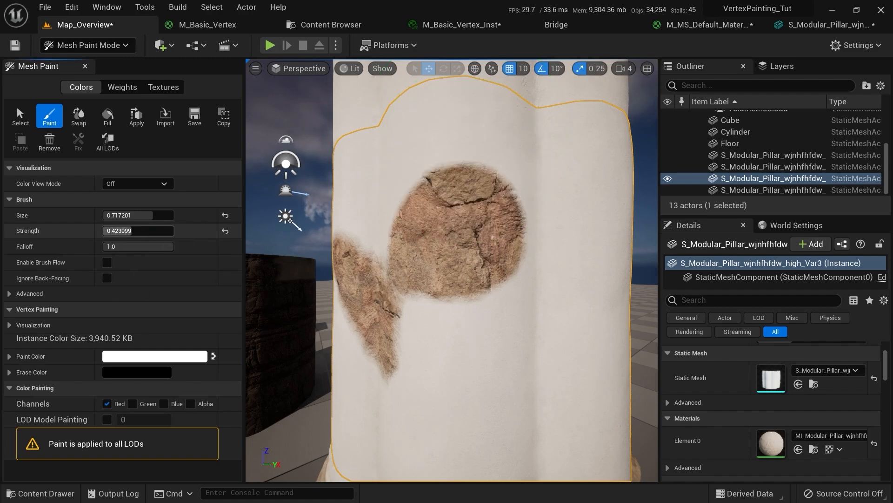
Lower strength to 0.21 and brush size to 0.40, extend the patch rightward, then return to Select Mode
left_click_drag(157, 231, 139, 231)
mouse_move(484, 233)
right_mouse_down()
mouse_move(378, 261)
mouse_move(355, 144)
mouse_move(387, 121)
mouse_move(387, 100)
right_mouse_up()
left_click_drag(154, 215, 131, 215)
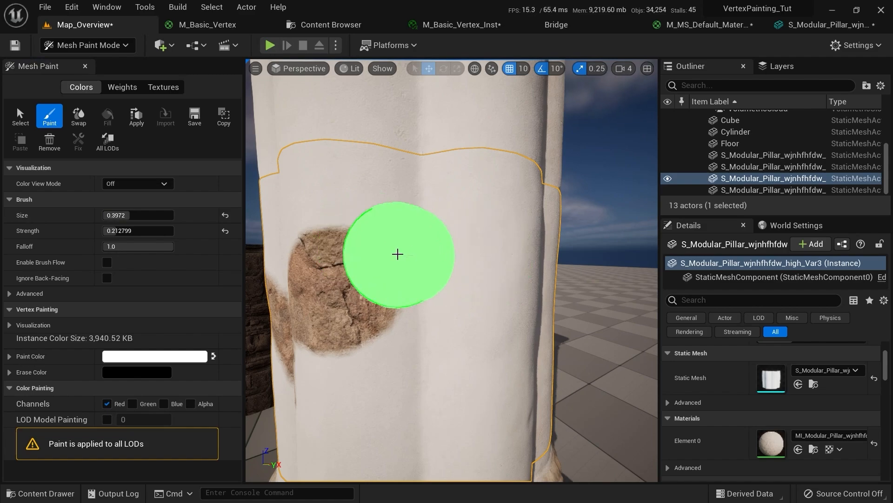
right_click_drag(471, 255, 478, 252)
mouse_move(478, 252)
left_mouse_down()
mouse_move(529, 257)
mouse_move(498, 259)
mouse_move(519, 264)
left_mouse_up()
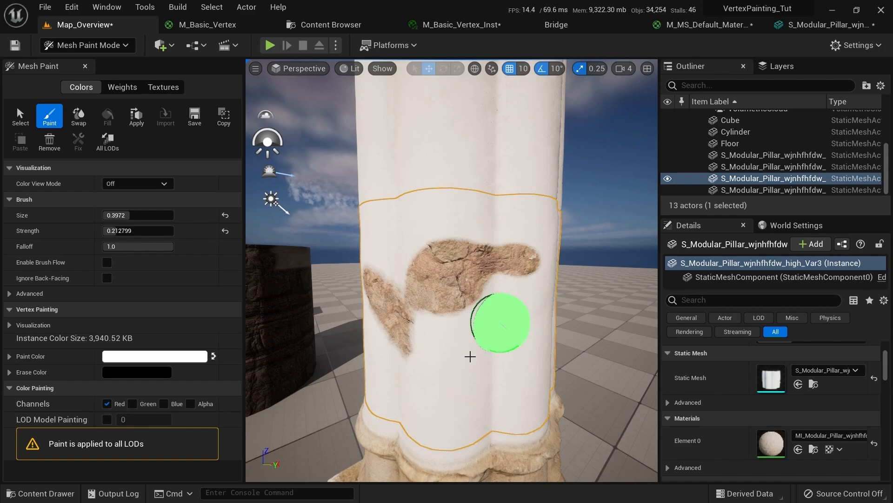
mouse_move(472, 356)
right_mouse_down()
mouse_move(438, 268)
mouse_move(440, 219)
right_mouse_up()
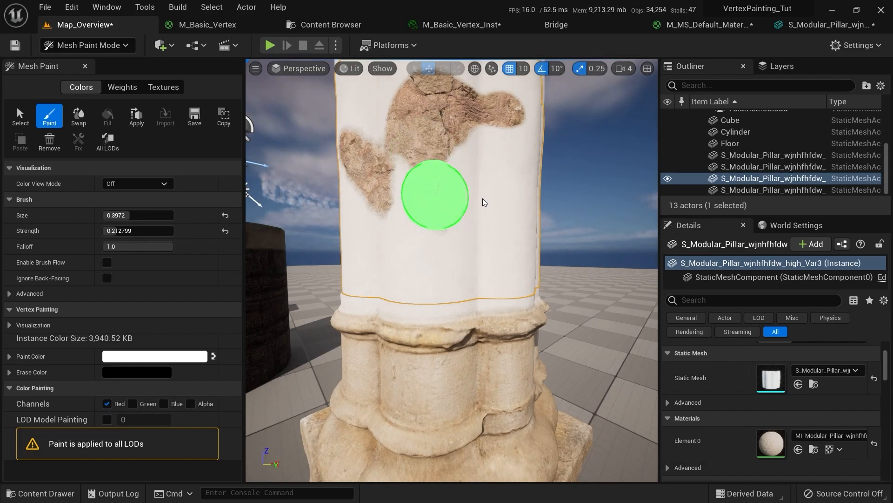
right_click_drag(475, 224, 474, 163)
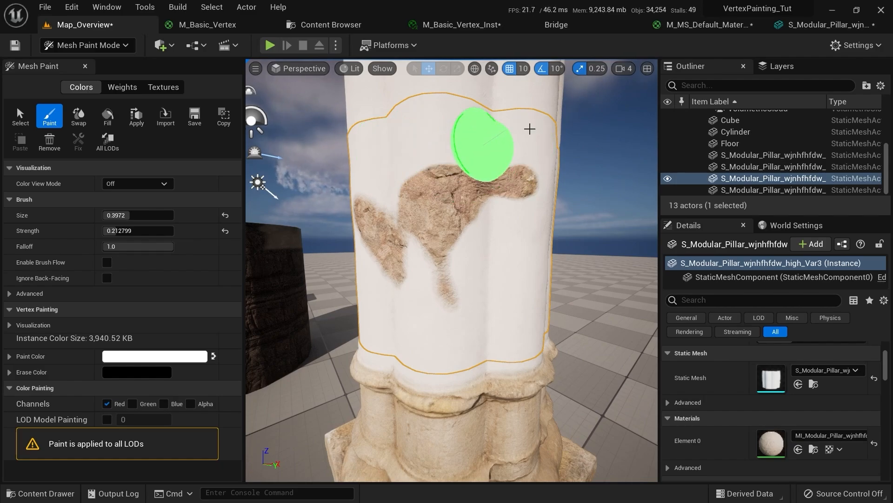
mouse_move(458, 241)
left_mouse_down("alt")
mouse_move(469, 289)
mouse_move(533, 315)
mouse_move(529, 297)
mouse_move(600, 280)
mouse_move(469, 254)
mouse_move(460, 240)
left_mouse_up("alt")
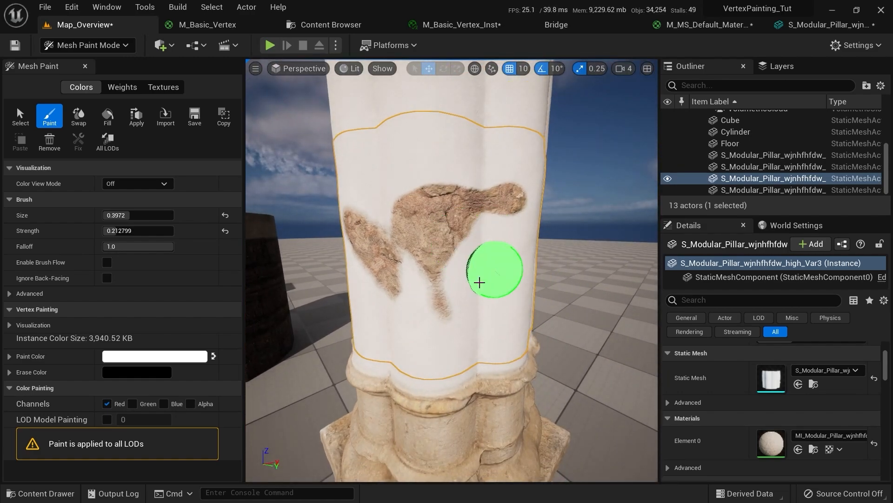
key("shift+1")
right_click_drag(417, 270, 622, 127)
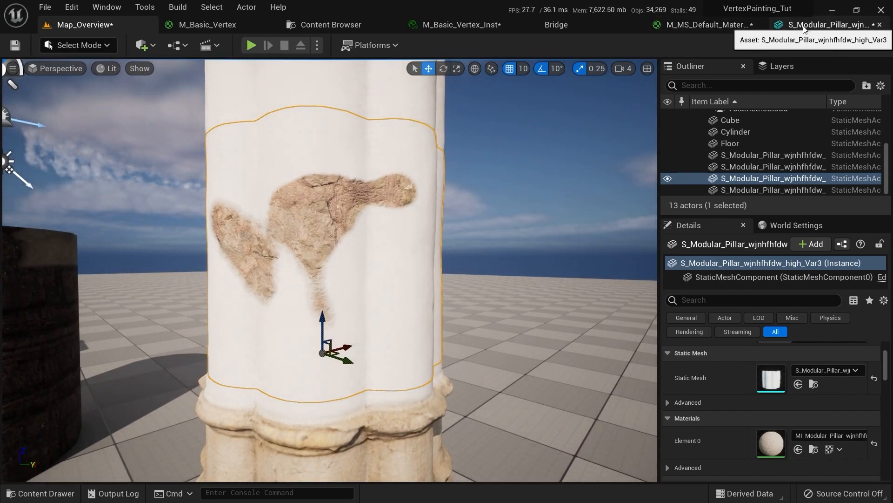
Close the pillar mesh editor and open the MI_Modular_Pillar material instance in its own window
middle_click(776, 31)
left_click_drag(736, 26, 696, 29)
left_click(112, 23)
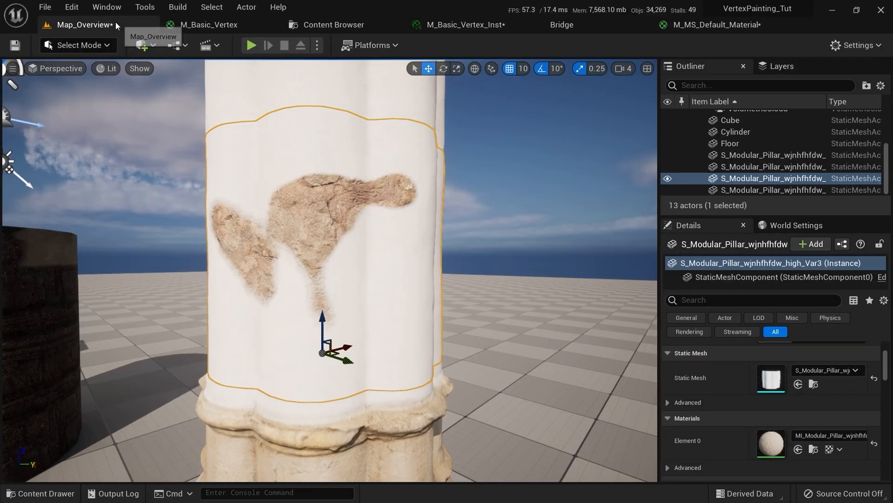
double_click(773, 450)
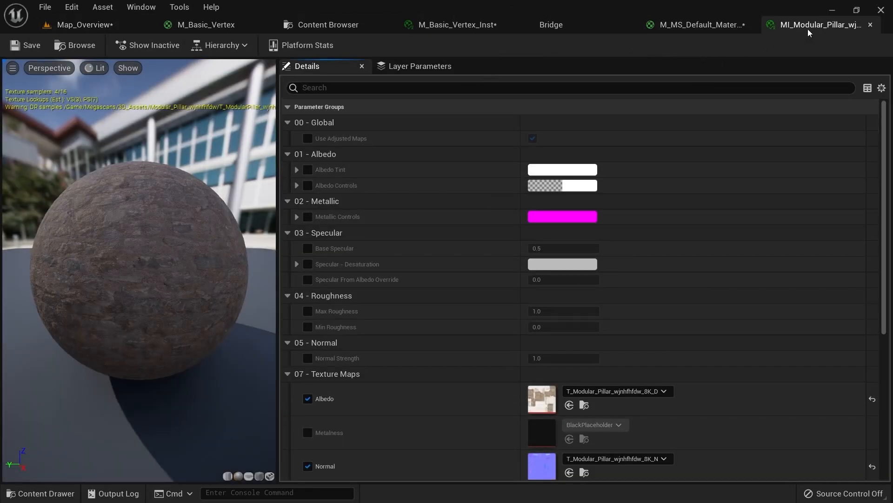
left_click_drag(809, 32, 808, 148)
left_click(85, 24)
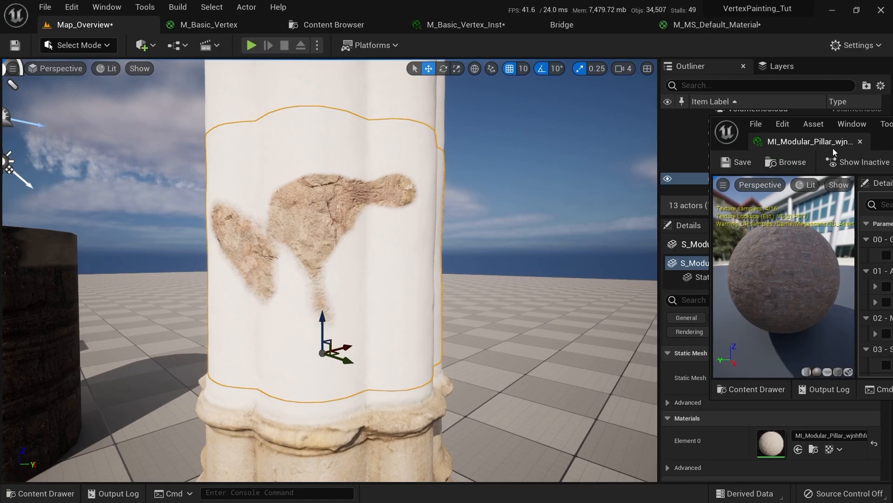
Enable Vertex Tiling on MI_Modular_Pillar, trying values from 1 to 50 before settling on 7.0
left_click_drag(870, 139, 666, 53)
scroll(742, 209, "down", 6)
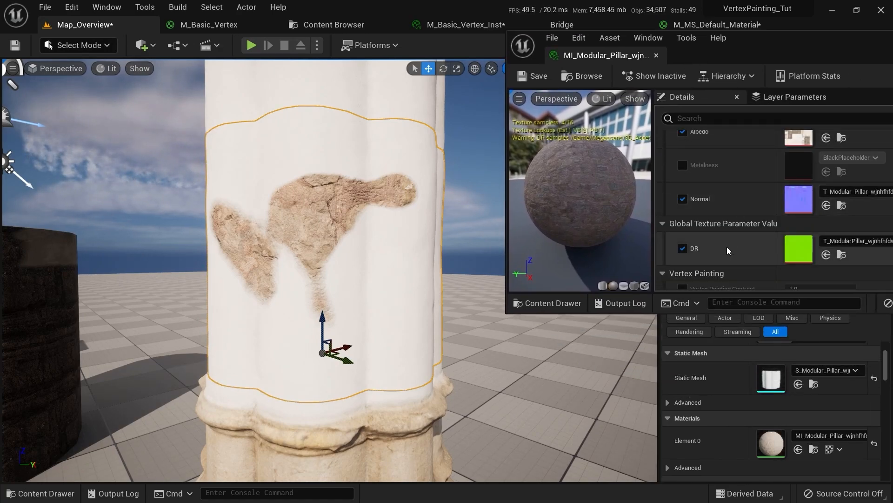
scroll(726, 247, "down", 5)
left_click(682, 174)
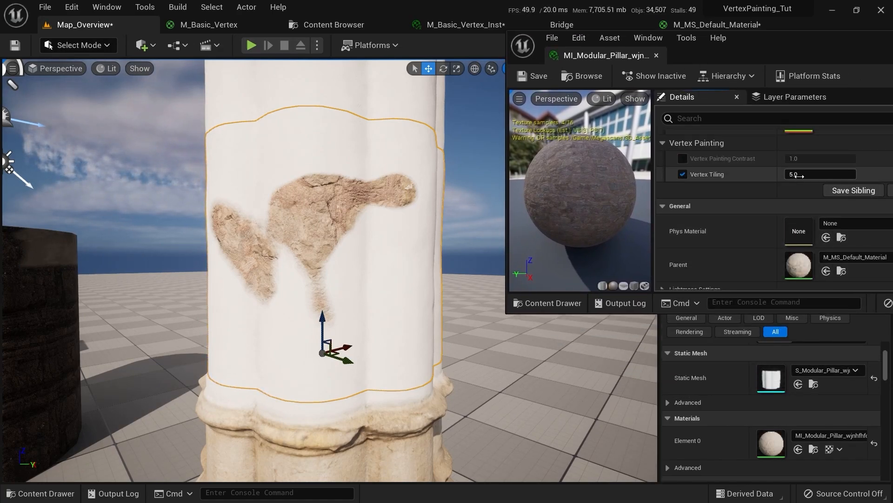
left_click(800, 176)
type("1")
key("Return")
type("2")
key("Return")
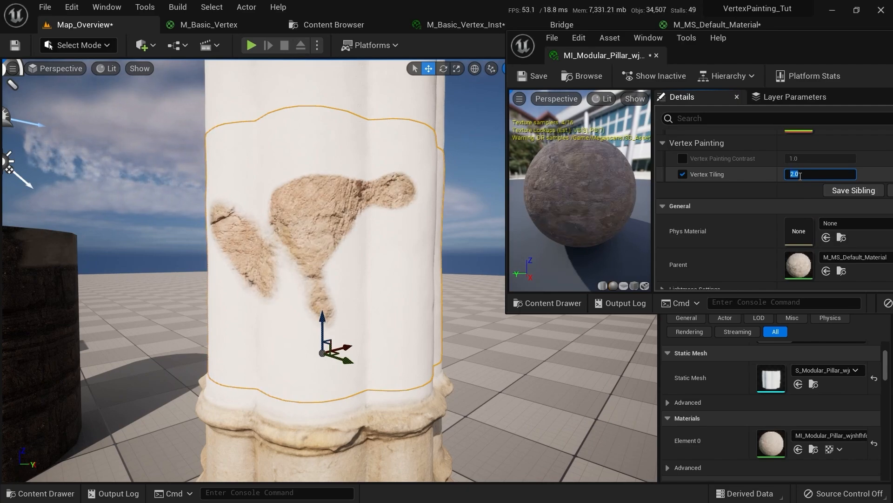
type("50")
key("Return")
type("3")
key("Return")
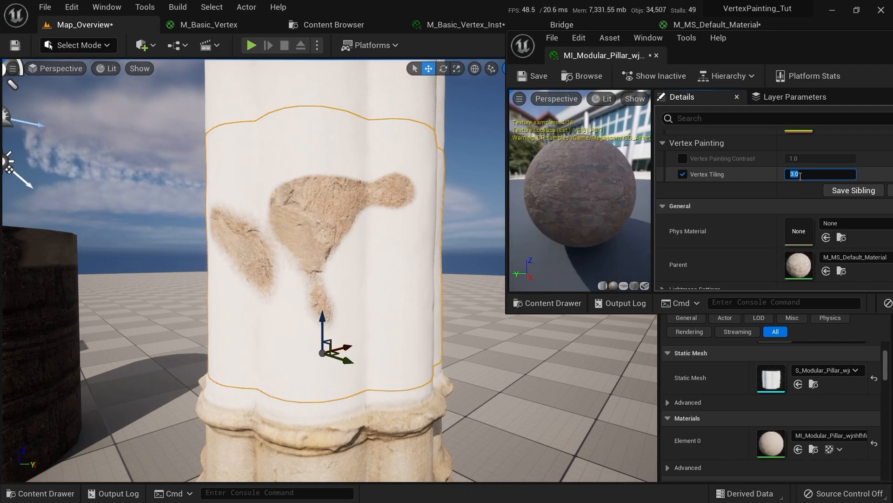
key("Return")
type("20")
key("Return")
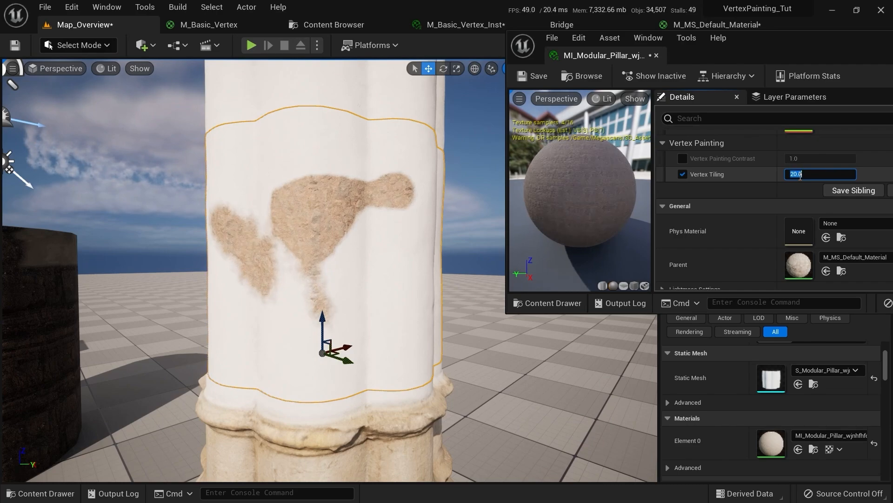
type("1")
key("Return")
type("1.0")
key("Return")
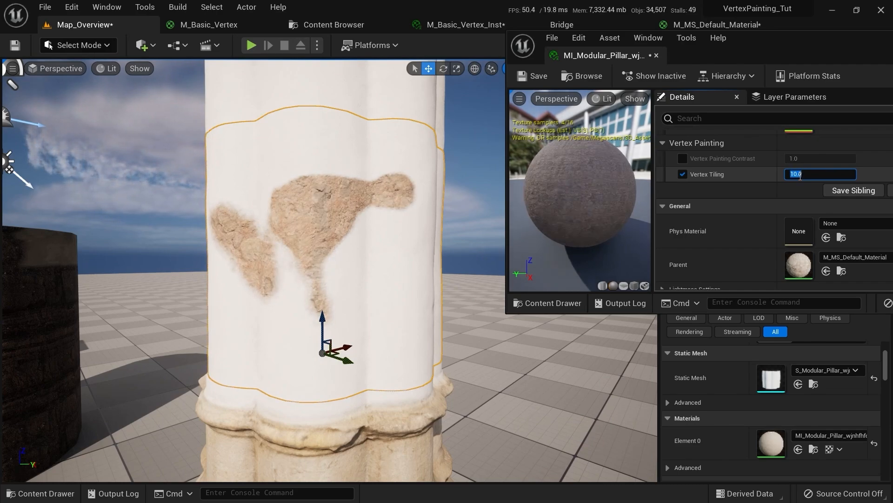
type("5")
key("Return")
type("7")
key("Return")
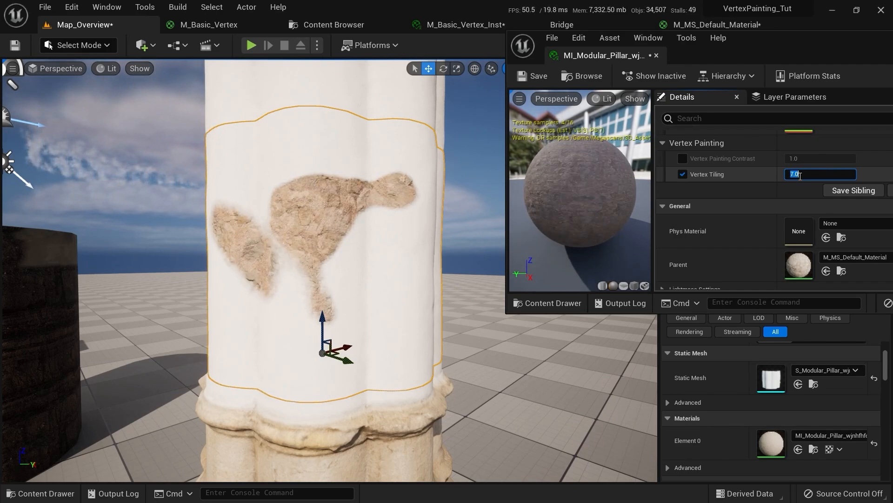
Fly the viewport in close to inspect the finer-tiled painted patches on the pillar
mouse_move(419, 209)
right_mouse_down()
mouse_move(453, 191)
mouse_move(428, 181)
mouse_move(460, 167)
mouse_move(449, 187)
mouse_move(421, 188)
mouse_move(445, 184)
mouse_move(435, 196)
mouse_move(452, 177)
mouse_move(448, 154)
right_mouse_up()
key("w")
key("s")
key("s")
key("w")
key("s")
key("w")
key("e")
key("s")
key("q")
key("w")
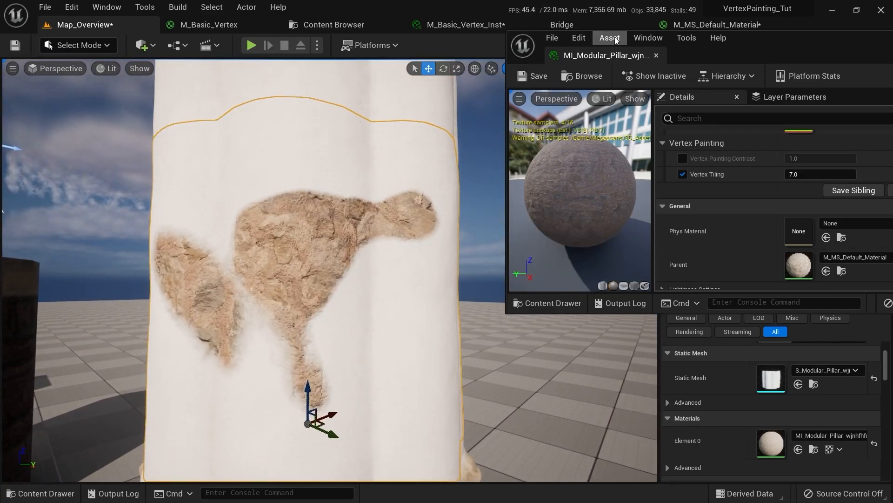
Set the Modular Pillar asset's Bridge download quality to High Quality, then return to Map_Overview
left_click(579, 26)
left_click_drag(763, 46, 311, 161)
left_click(258, 186)
left_click(666, 479)
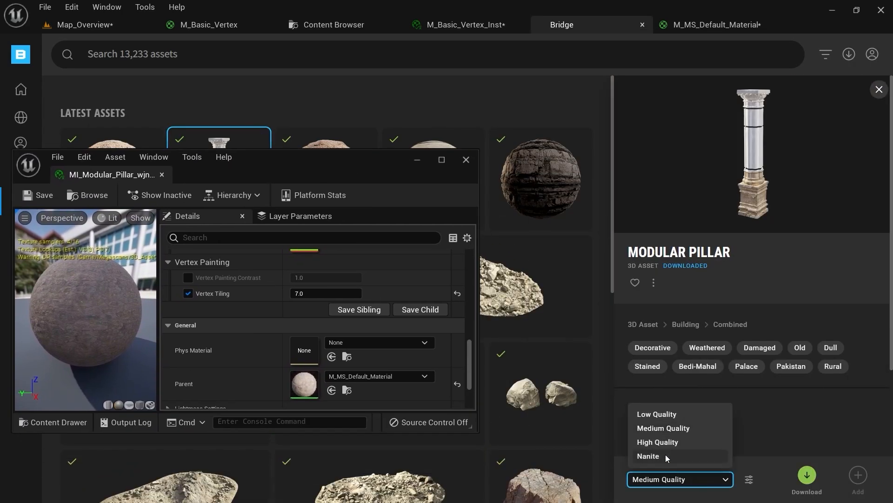
left_click(663, 445)
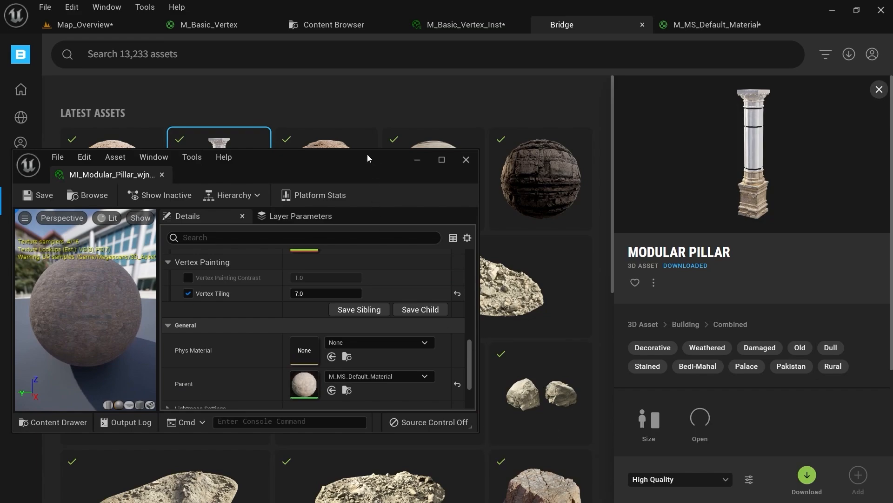
left_click_drag(368, 157, 724, 138)
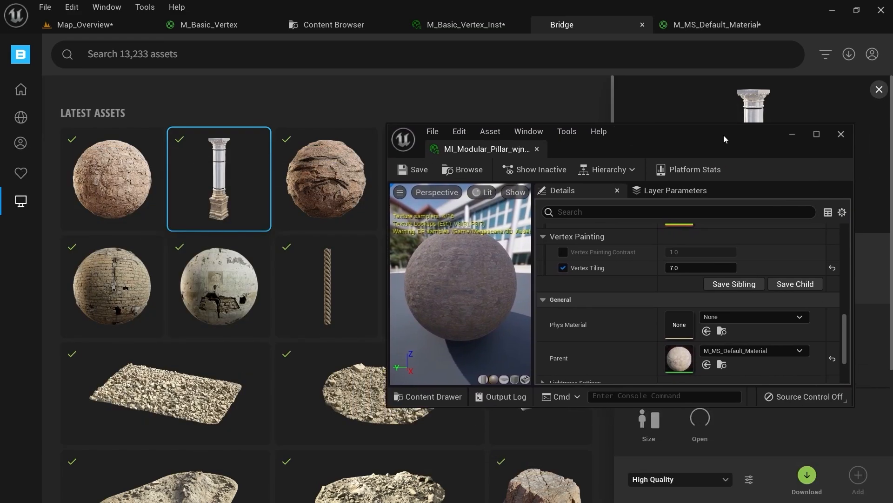
left_click(139, 31)
key("f")
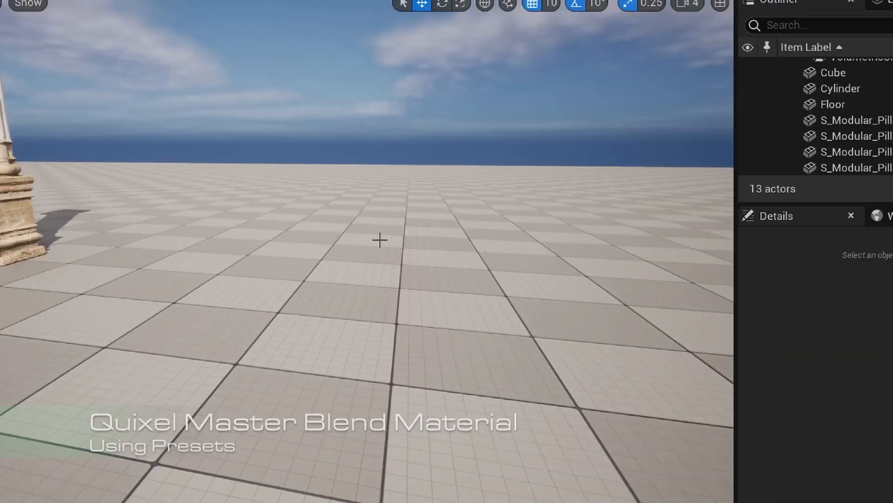
Pull back and turn the view to frame the painted pillar beside the cylinder
right_click_drag(193, 235, 163, 216)
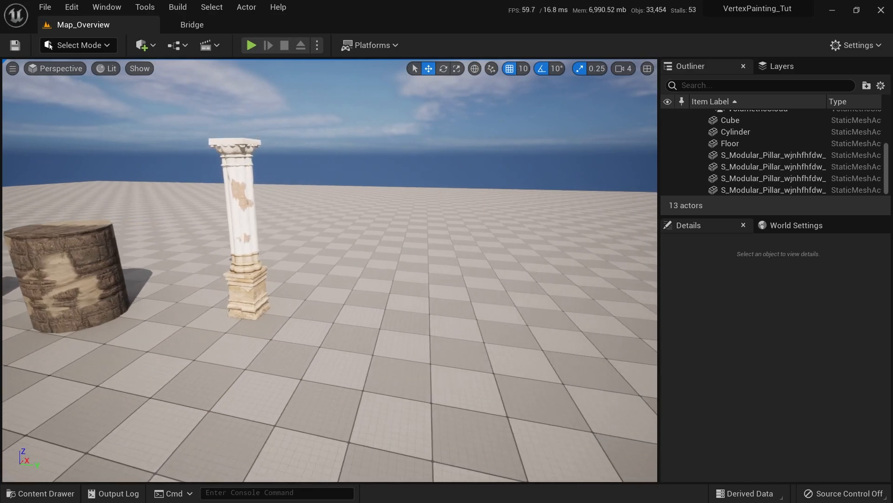
right_click_drag(418, 314, 404, 330)
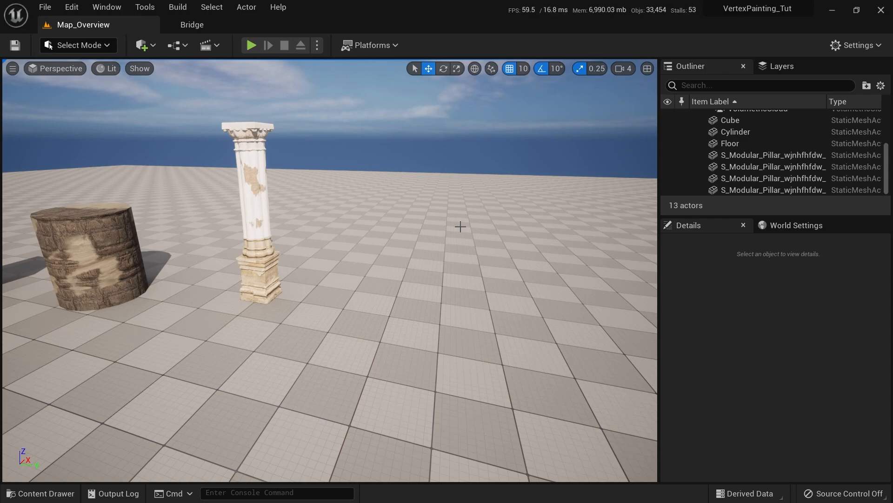
Add the Clover surface from Bridge to the project
left_click(193, 25)
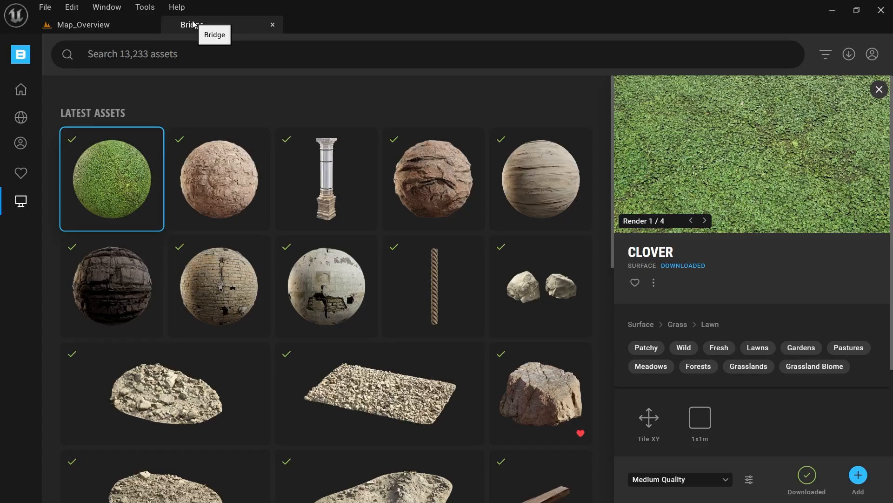
left_click(216, 161)
left_click(433, 180)
left_click(126, 172)
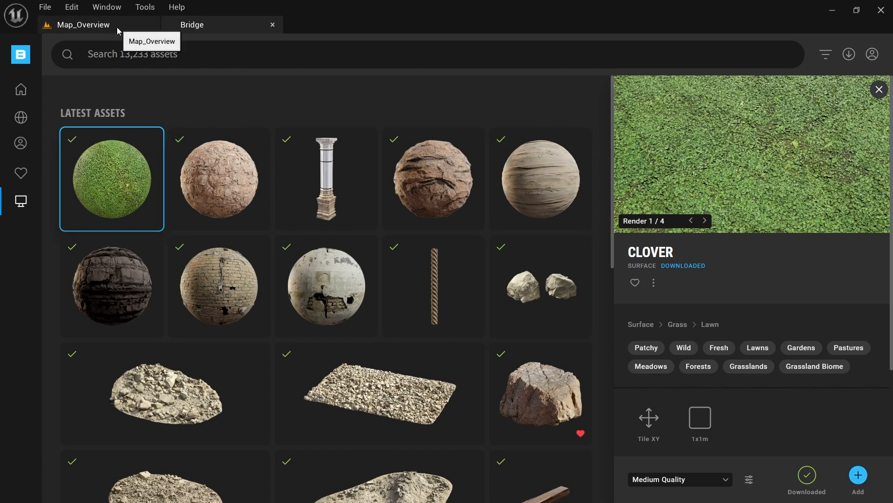
left_click(858, 475)
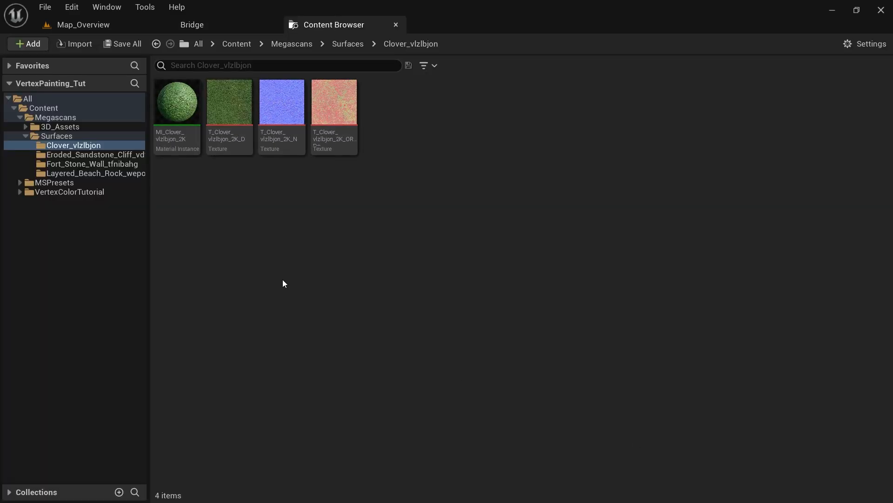
Browse the Surfaces folders and filter the Content Browser to show only Material Instances
left_click(96, 155)
left_click(96, 165)
left_click(86, 172)
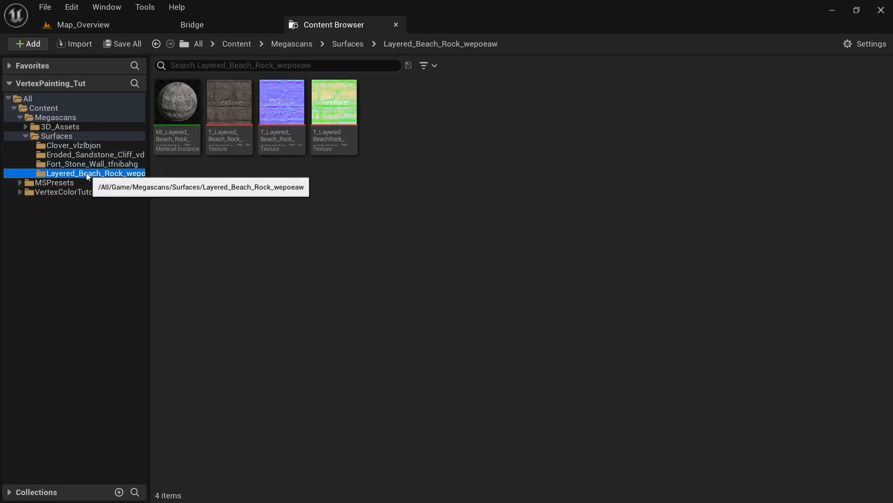
left_click(71, 136)
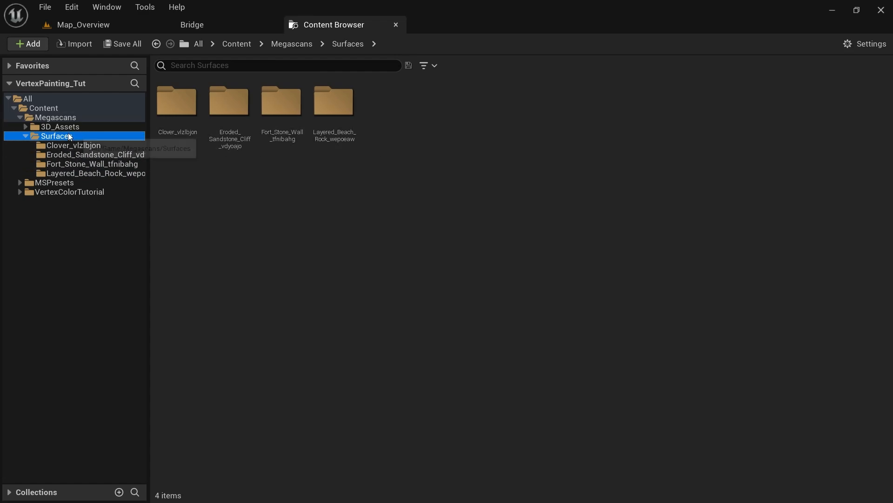
left_click(433, 68)
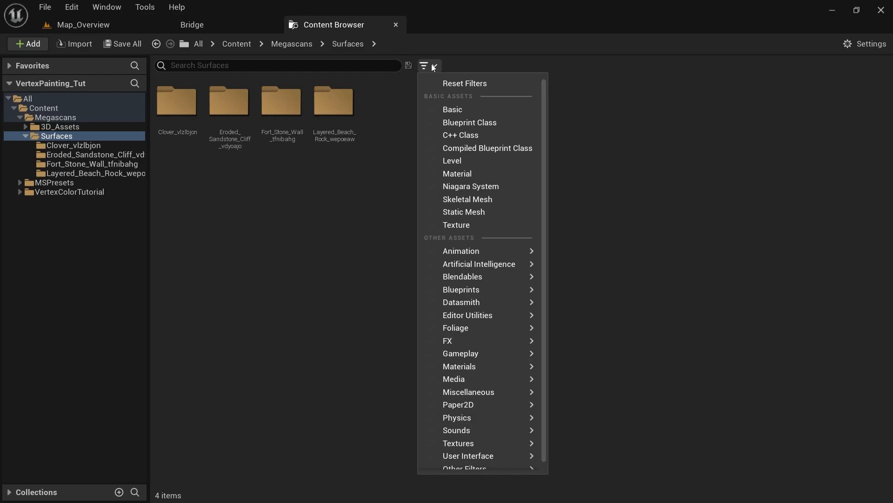
mouse_move(493, 367)
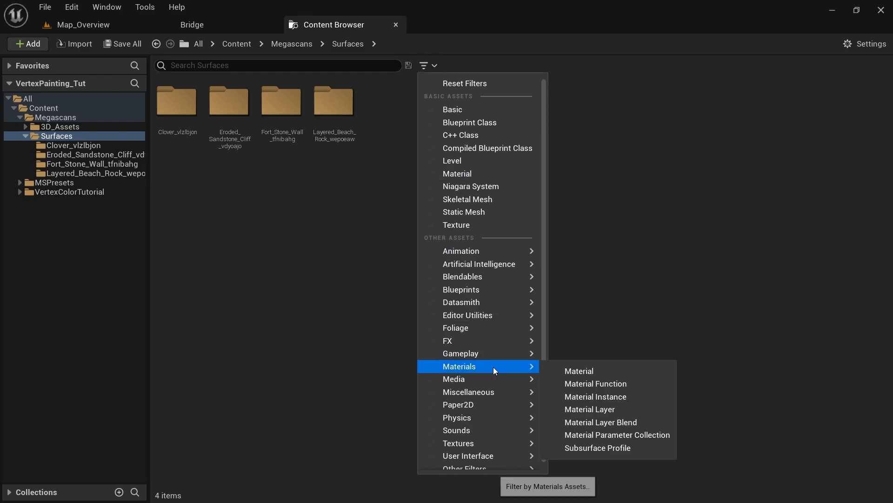
left_click(595, 397)
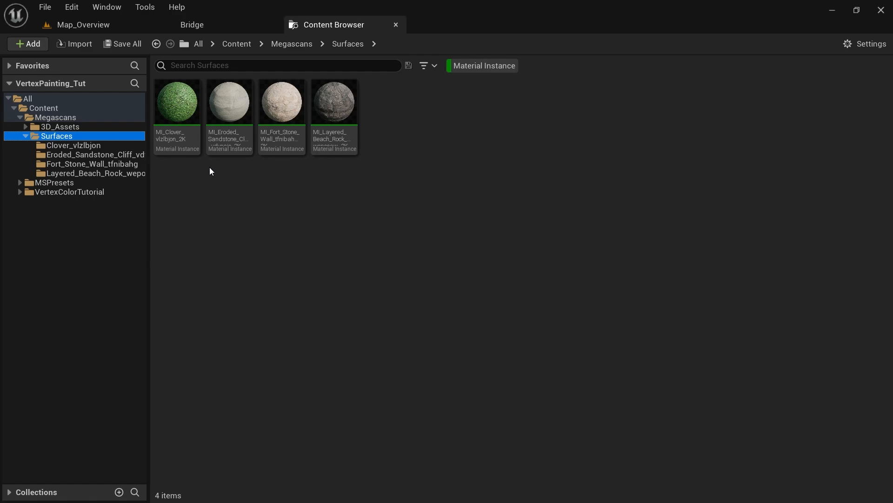
Select the beach rock and eroded sandstone material instances together with the clover one
mouse_move(347, 147)
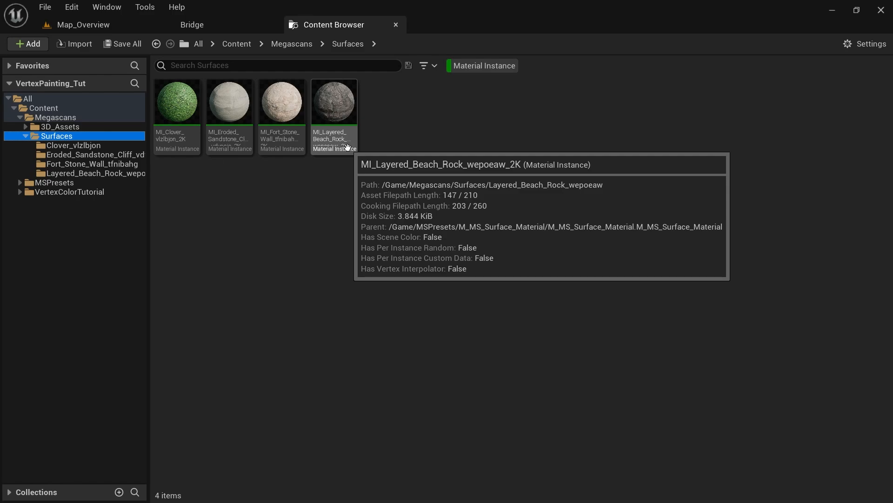
left_click(343, 109)
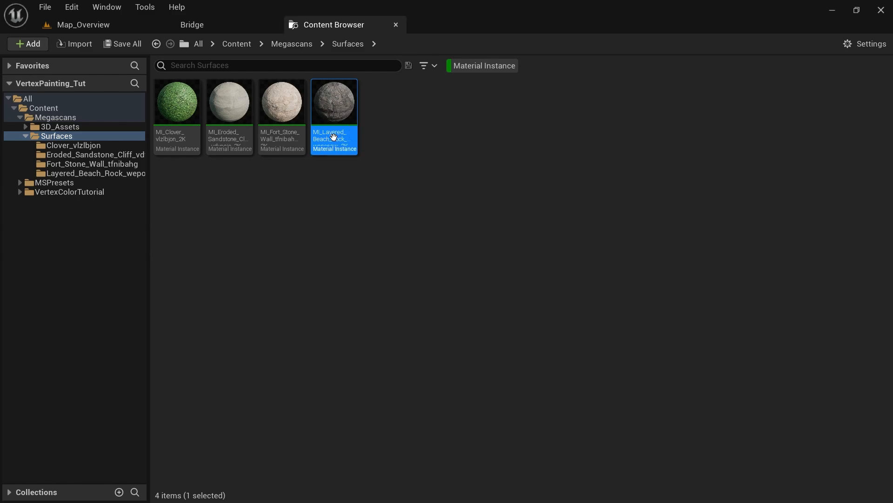
left_click(235, 104, "ctrl")
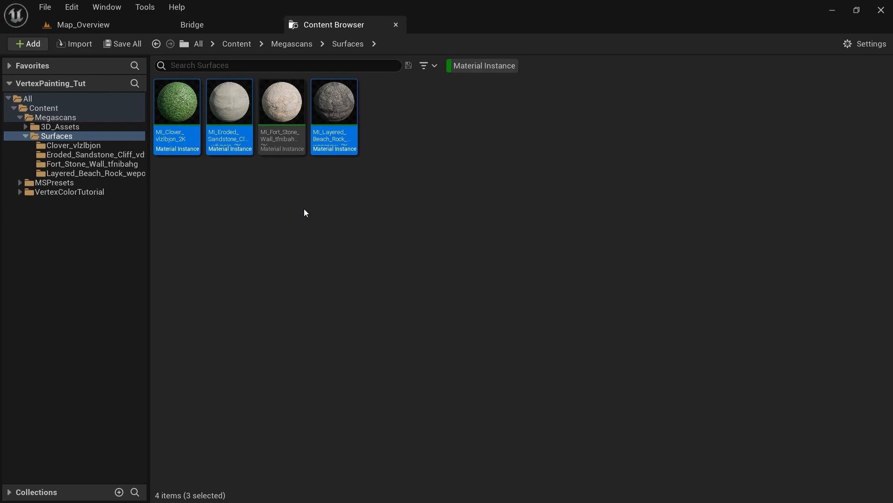
left_click(217, 28)
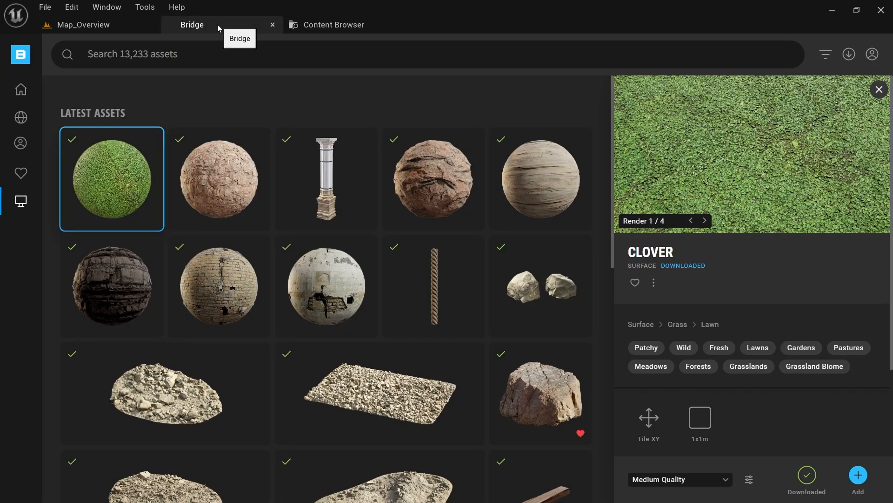
Name the blend 3Blend_Material_Test in Megascans settings and create the material blend
left_click(749, 480)
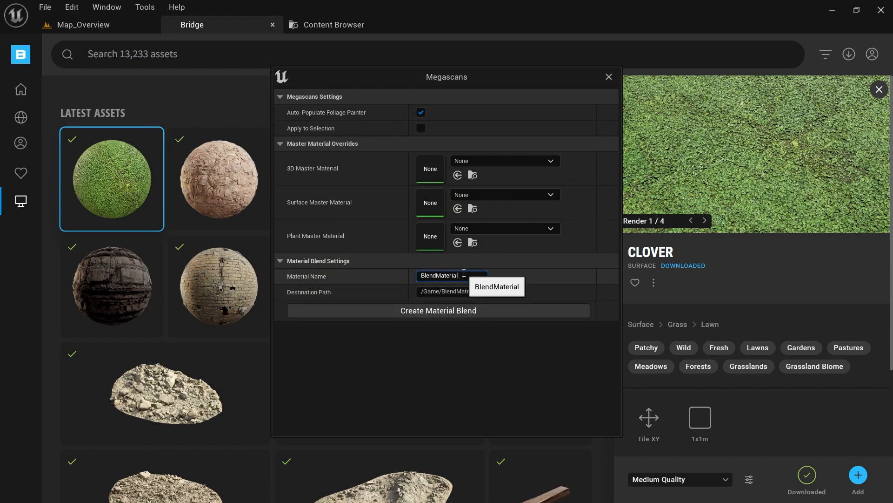
left_click(458, 276)
type("3Ble")
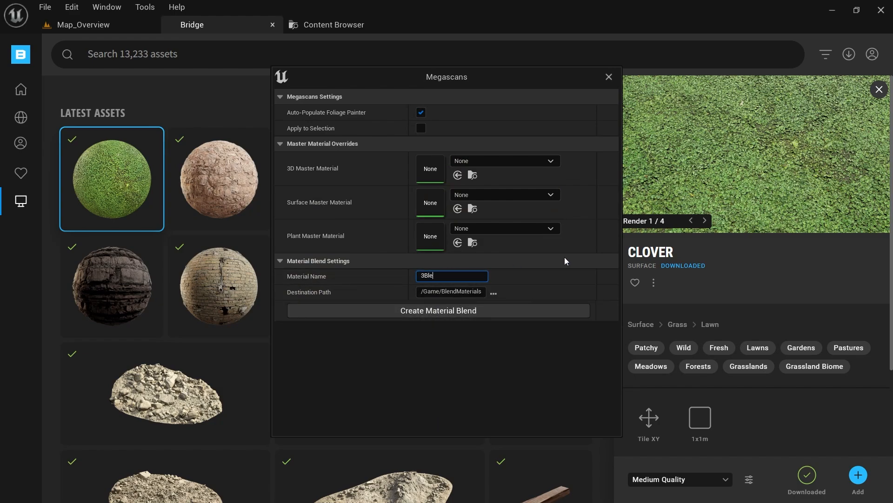
type("nd_Material_Test")
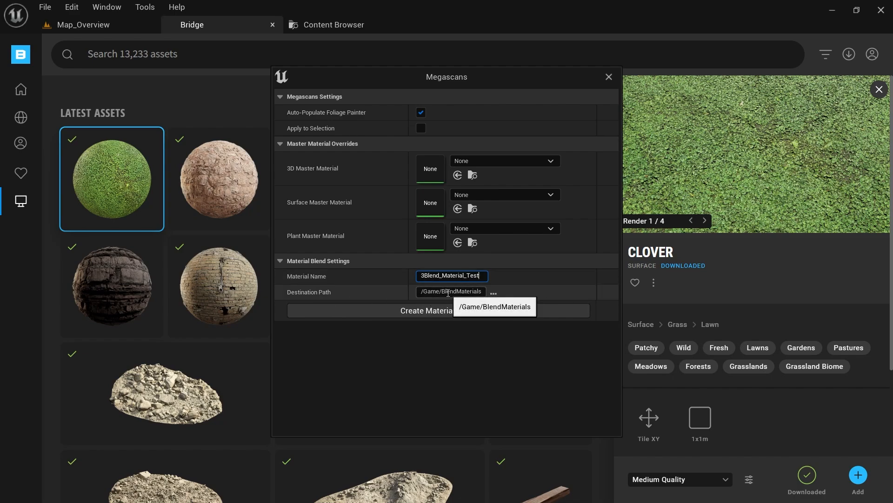
left_click(432, 313)
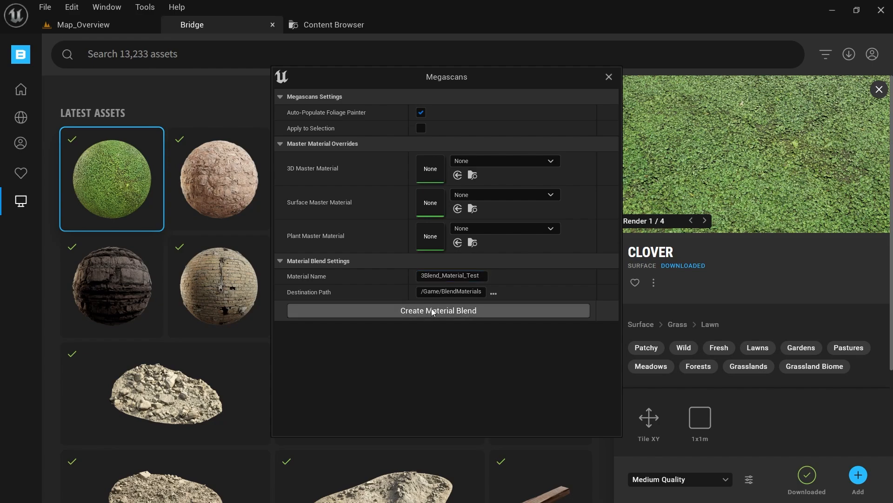
left_click(609, 78)
left_click(328, 24)
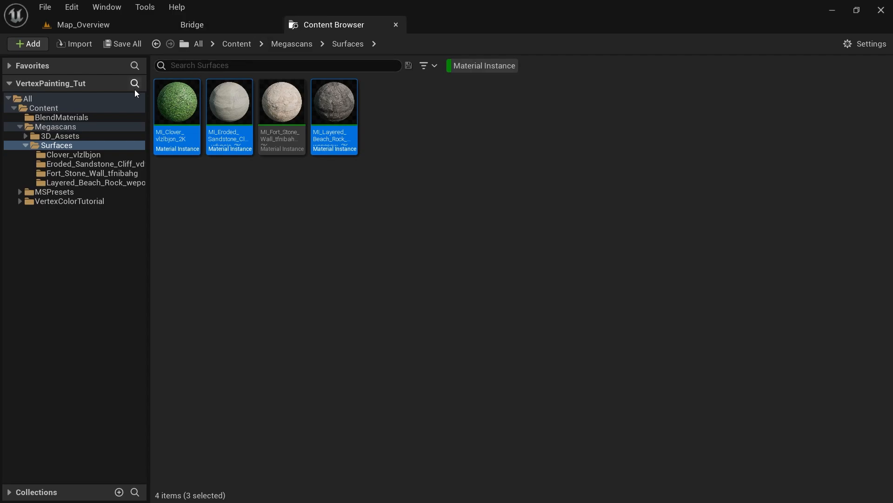
Open 3Blend_Material_Test from BlendMaterials, dock its editor, and scroll through its layer details
left_click(55, 118)
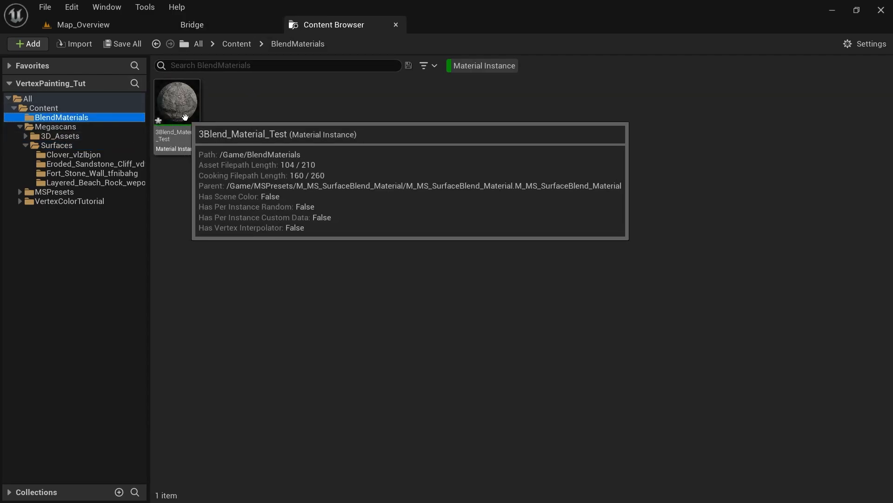
double_click(186, 116)
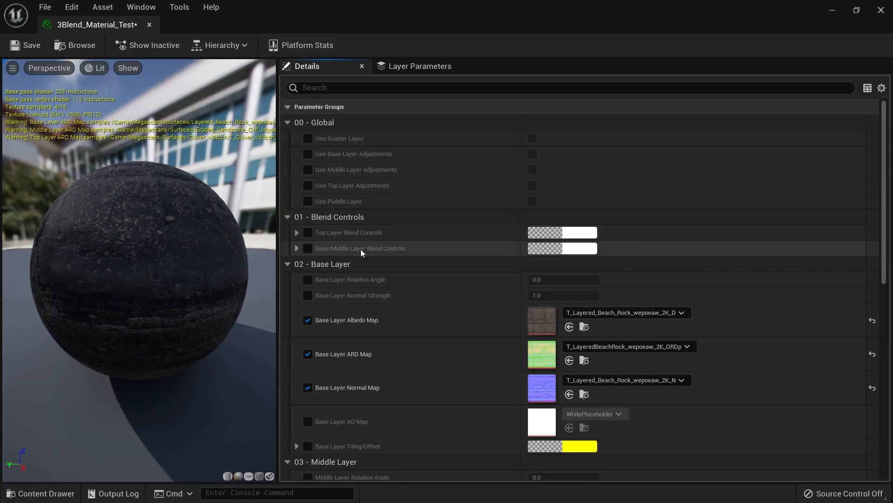
left_click_drag(97, 24, 470, 31)
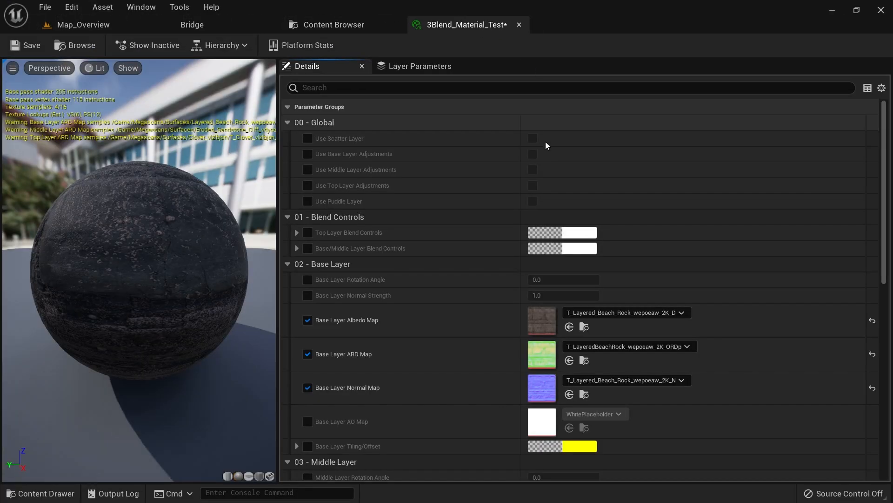
scroll(545, 149, "down", 15)
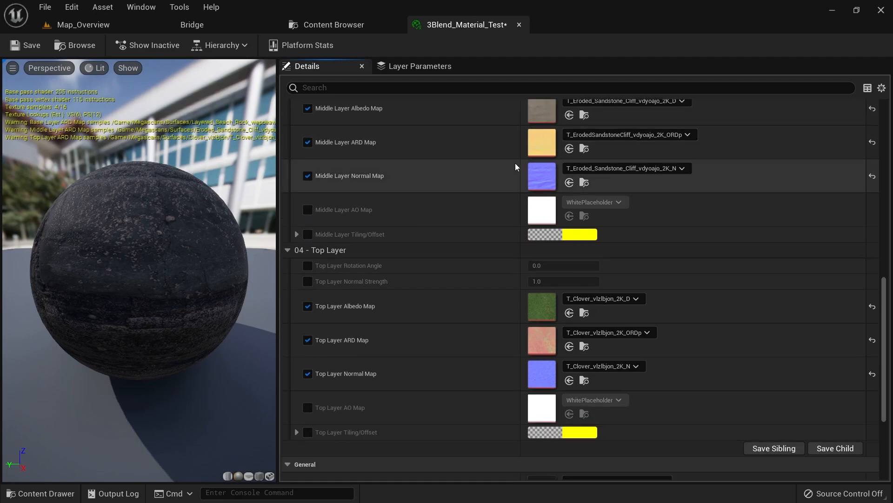
scroll(441, 236, "down", 2)
left_click_drag(883, 337, 884, 410)
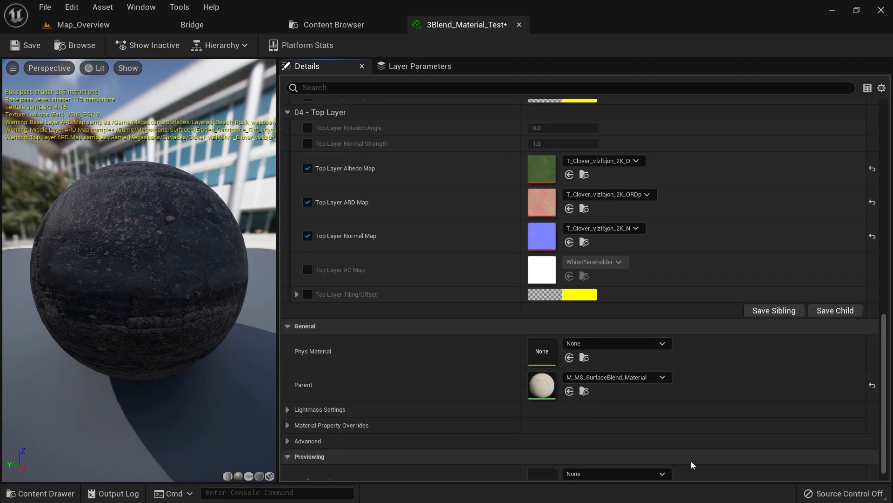
Open the parent M_MS_SurfaceBlend_Material graph and centre the Blend Base & Middle Layers group
double_click(537, 390)
scroll(727, 269, "down", 6)
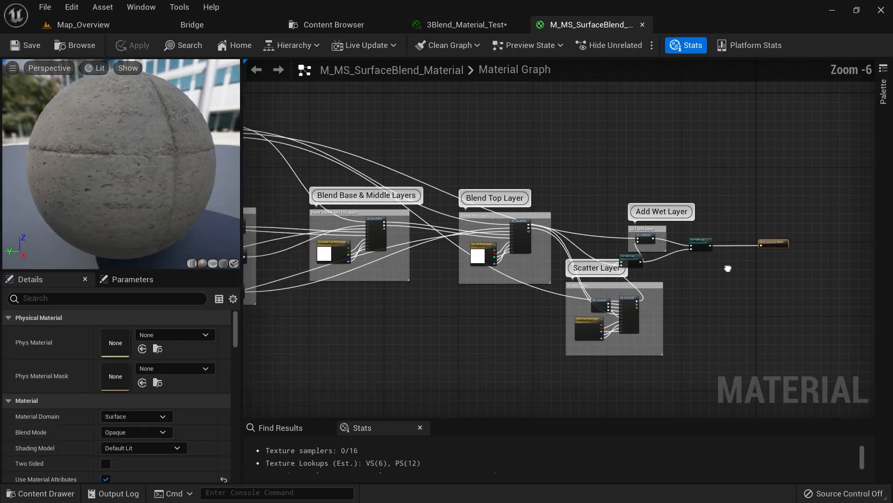
right_click_drag(728, 269, 884, 323)
scroll(727, 275, "up", 3)
right_click_drag(619, 237, 352, 139)
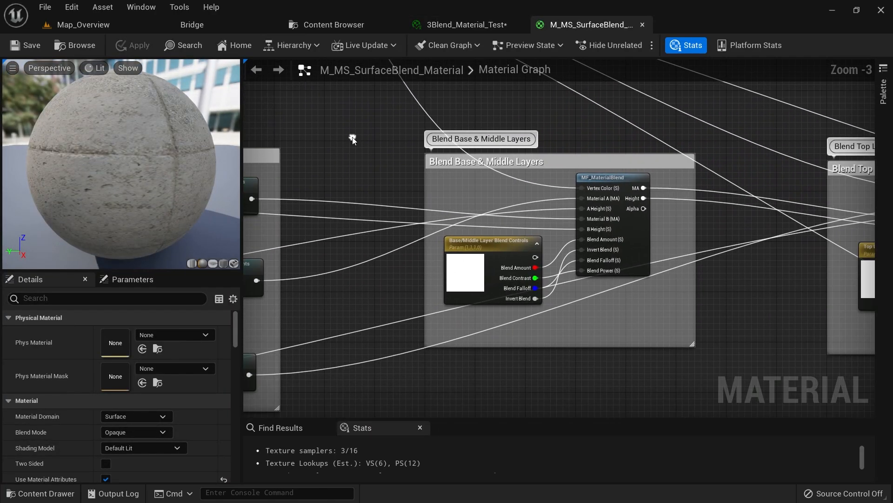
Inspect the Blend Top, Scatter and Add Wet Layer groups, then close the graph and return to Map_Overview
right_click_drag(546, 160, 506, 203)
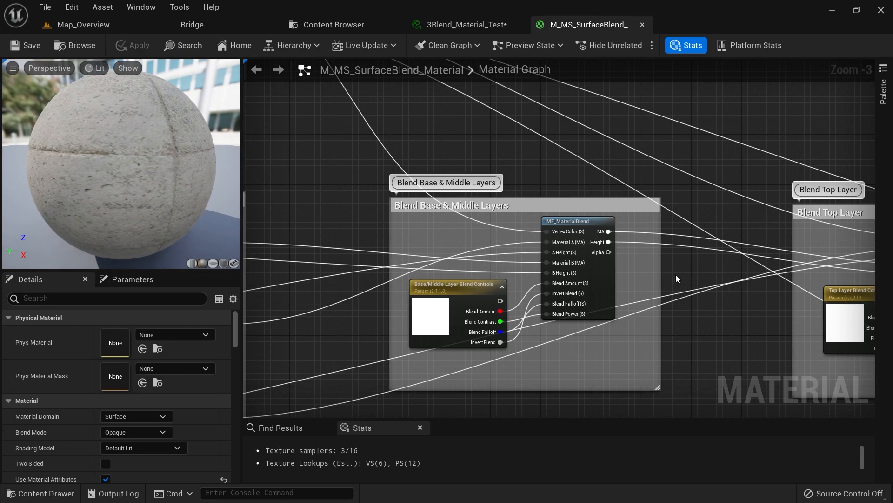
right_click_drag(677, 278, 305, 225)
scroll(488, 210, "down", 4)
scroll(512, 186, "up", 5)
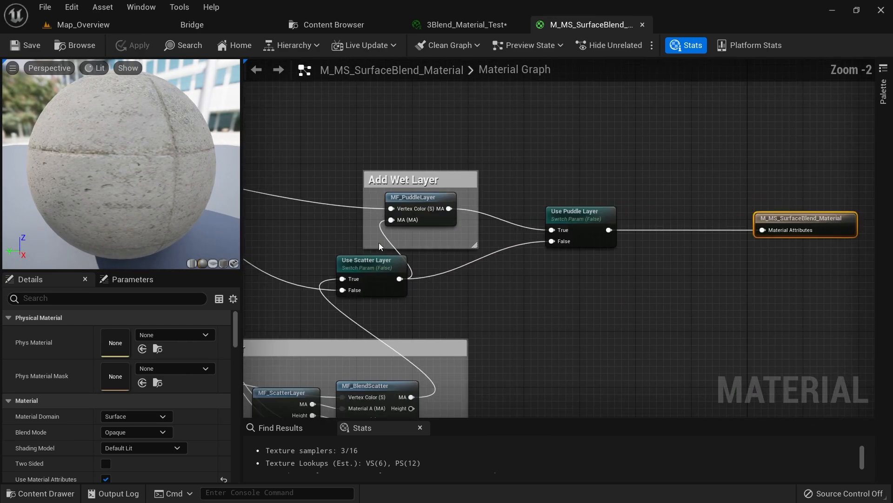
right_click_drag(379, 246, 638, 245)
scroll(572, 242, "down", 3)
right_click_drag(571, 241, 643, 230)
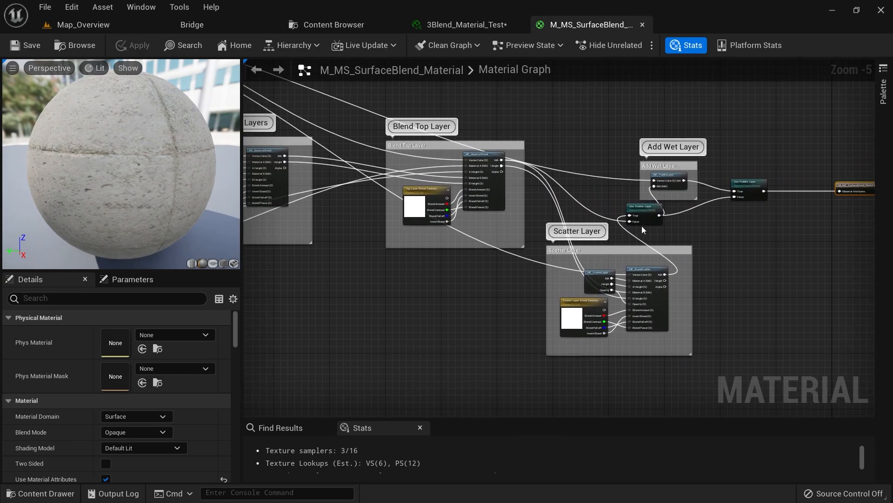
scroll(644, 230, "up", 5)
right_click_drag(563, 221, 525, 292)
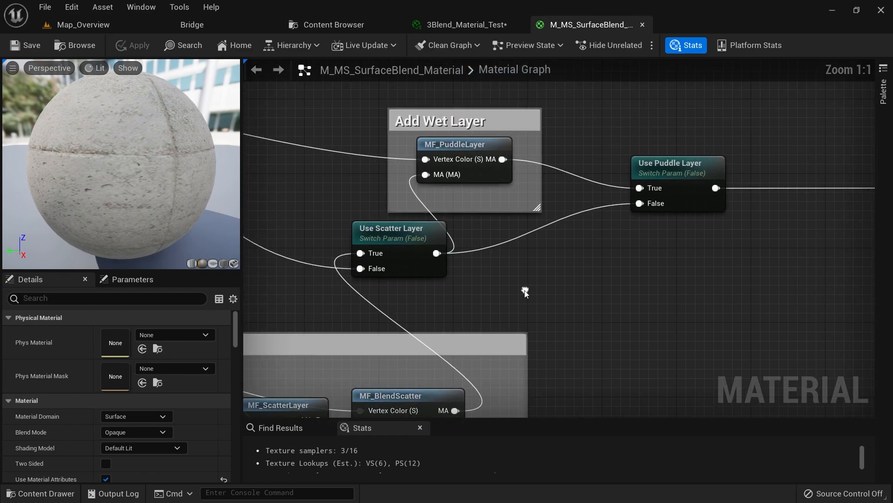
middle_click(586, 26)
left_click(99, 24)
Duplicate the cylinder beside the pillar into Cylinder2, place it right of the pillar, and frame it
right_click_drag(321, 222, 409, 225)
left_click(63, 46)
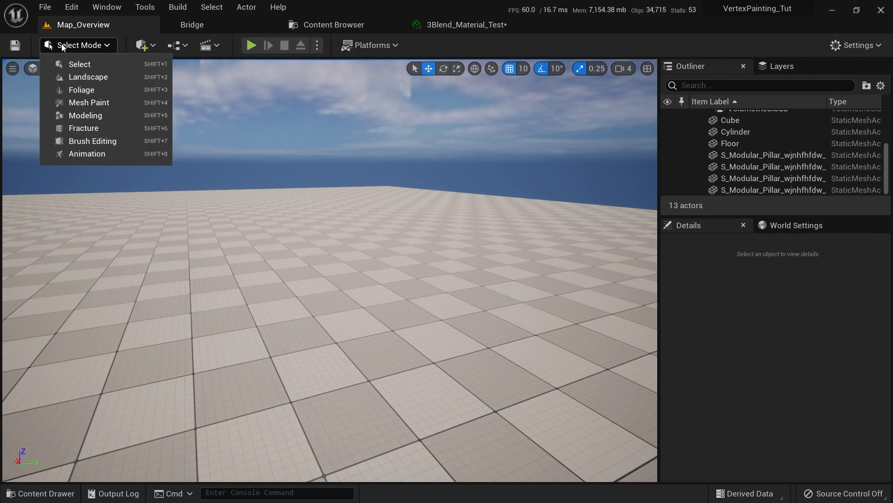
right_click_drag(125, 340, 156, 341)
left_click(124, 340)
key("a")
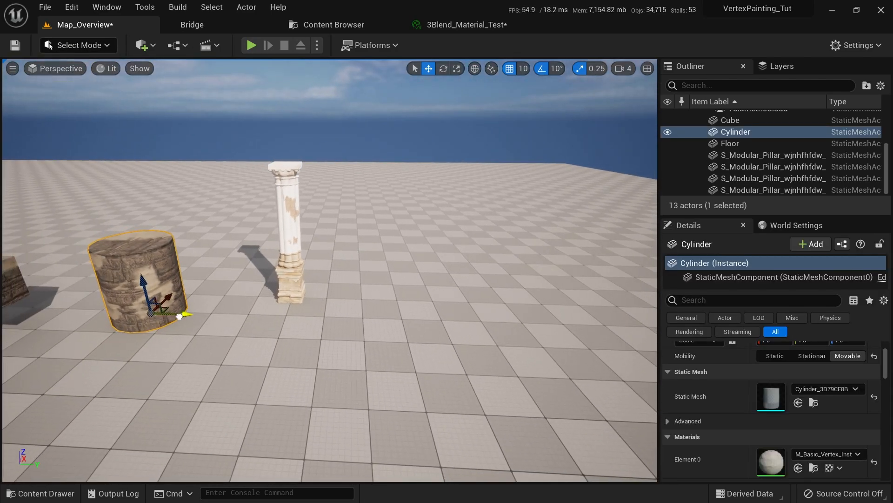
left_click_drag(180, 316, 455, 339, "alt")
key("f")
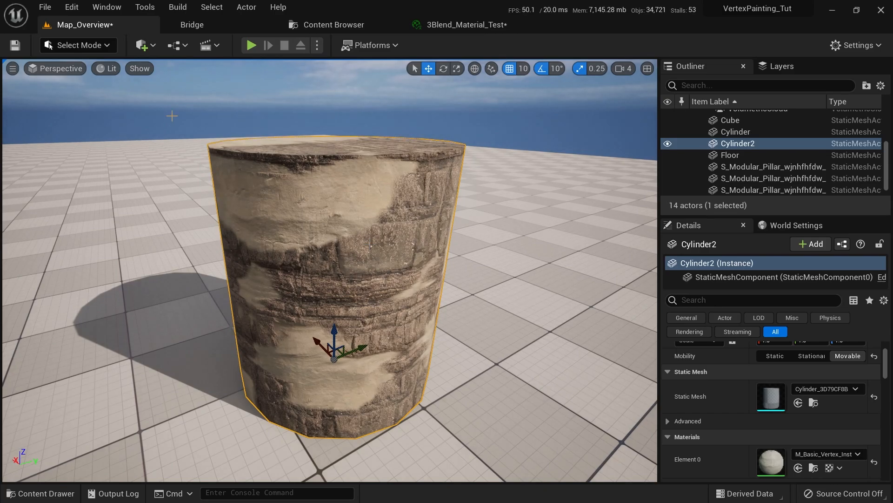
Flood Cylinder2's vertex colours with black in Mesh Paint, then return to Select Mode
left_click(77, 45)
left_click(91, 103)
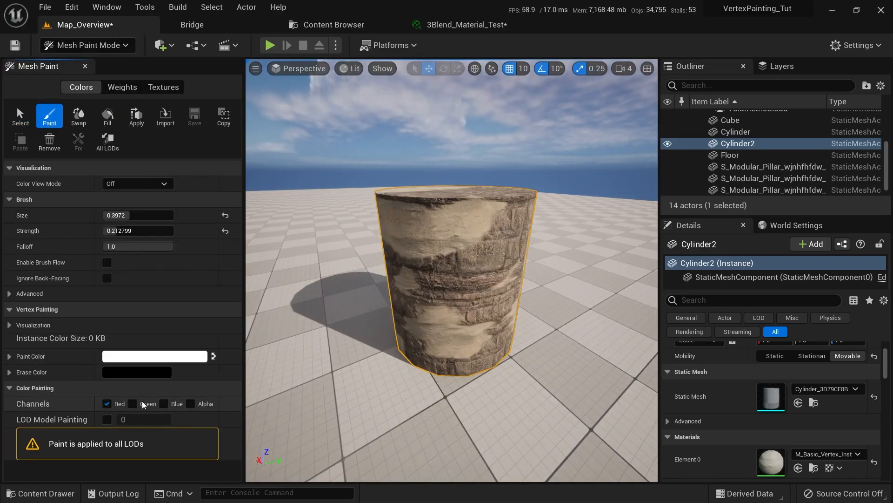
left_click(214, 356)
left_click(103, 125)
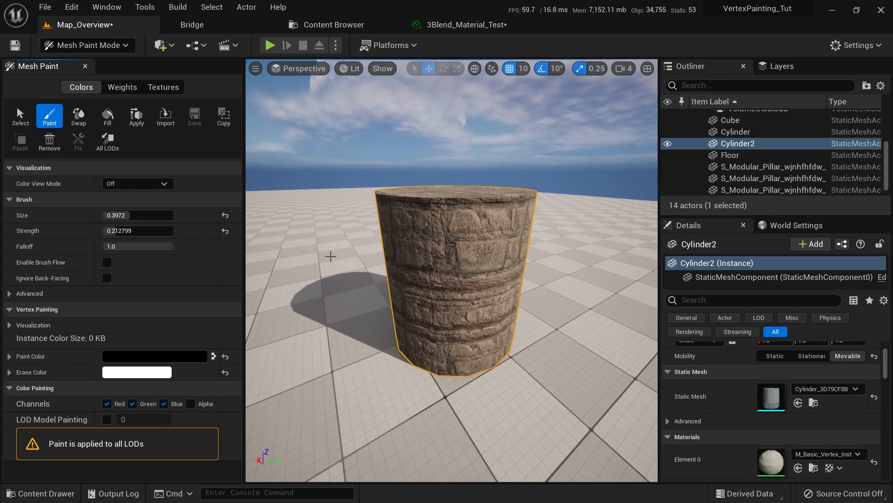
key("shift+1")
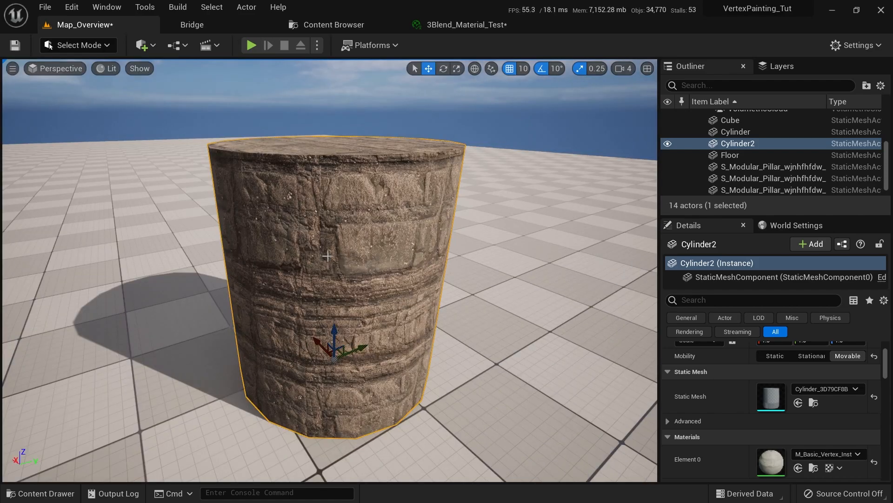
Drag 3Blend_Material_Test from the Content Browser onto Cylinder2 and review its instance settings
left_click(331, 25)
left_click_drag(177, 102, 337, 245)
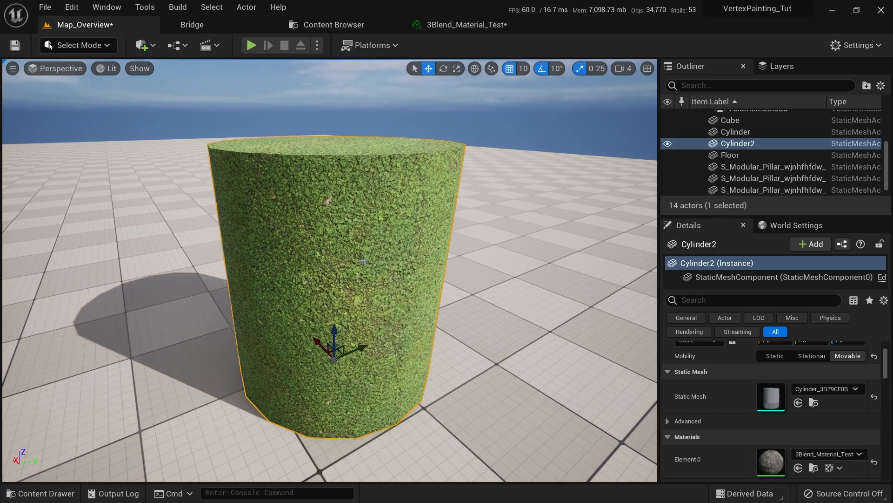
left_click(451, 20)
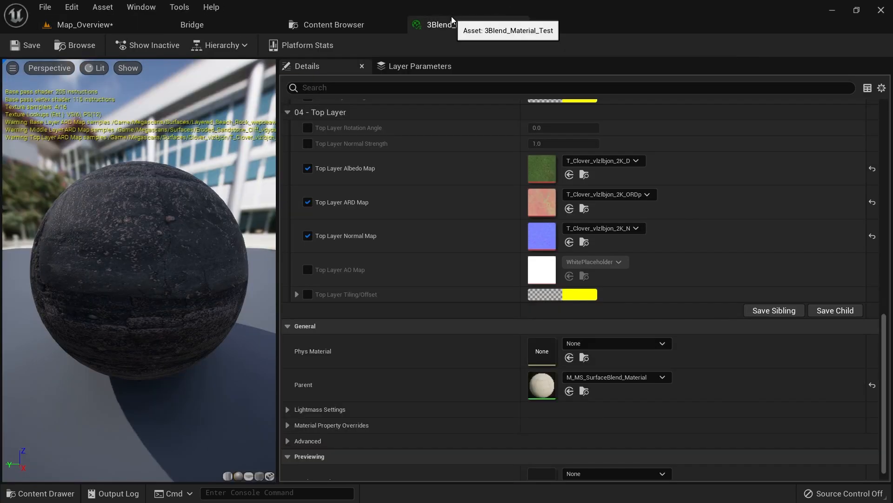
scroll(332, 274, "up", 3)
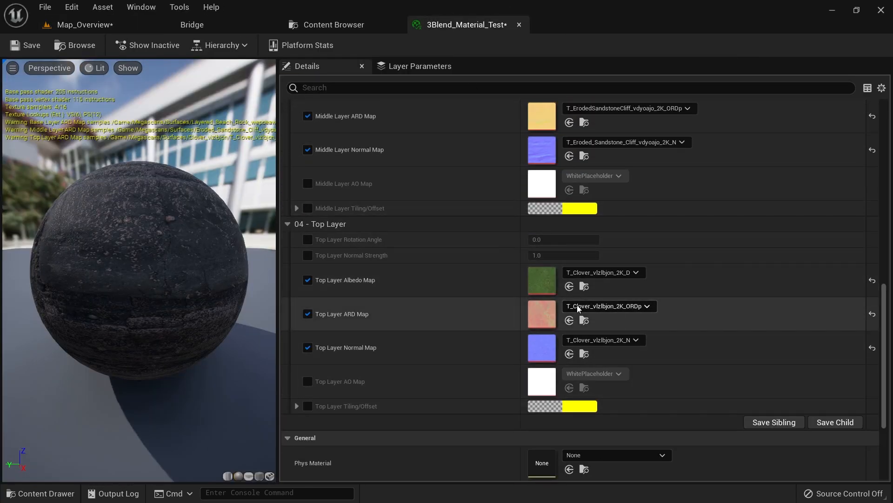
scroll(600, 304, "up", 5)
scroll(601, 307, "up", 5)
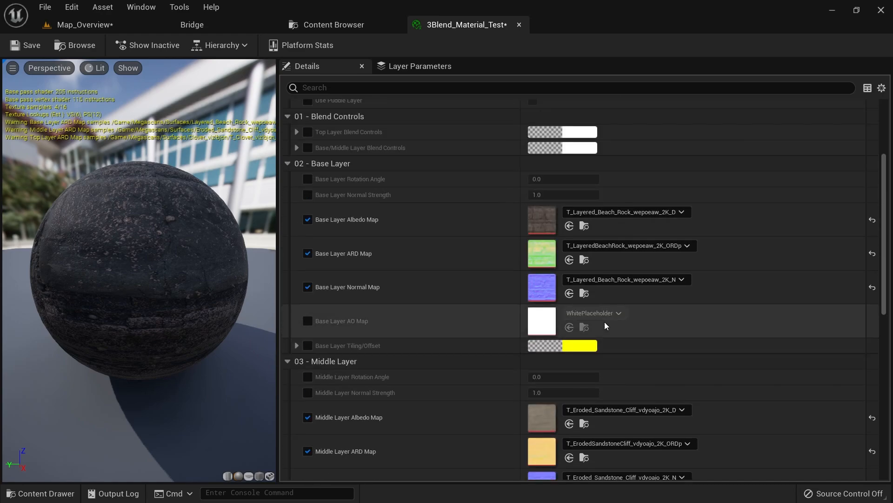
left_click(138, 21)
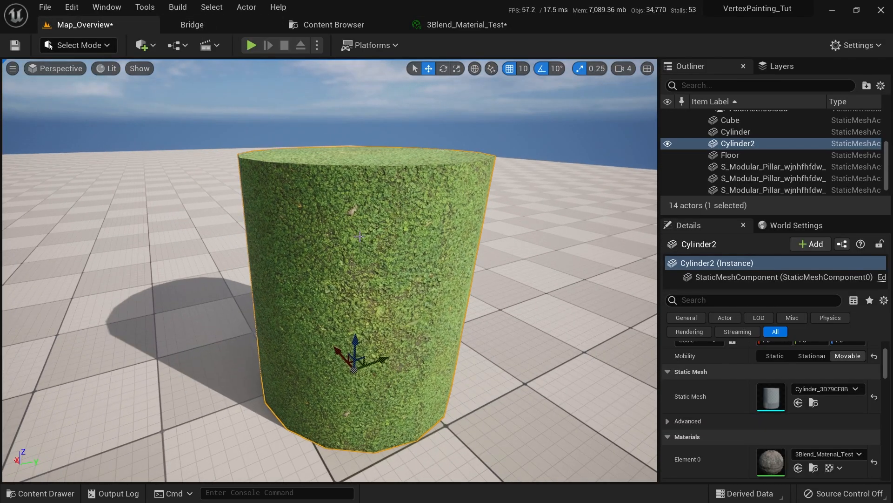
Fill Cylinder2's vertex colours with white using the Mesh Paint brush
key("ctrl+space")
left_click(291, 213)
left_click(78, 45)
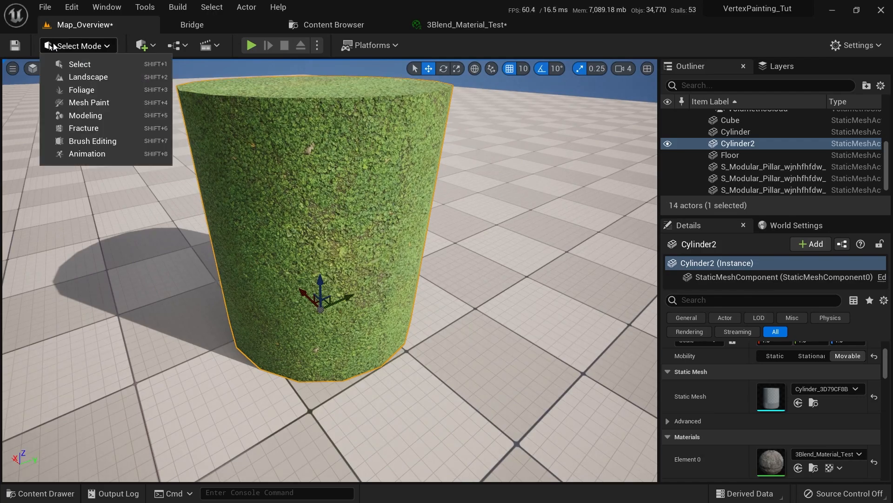
left_click(108, 105)
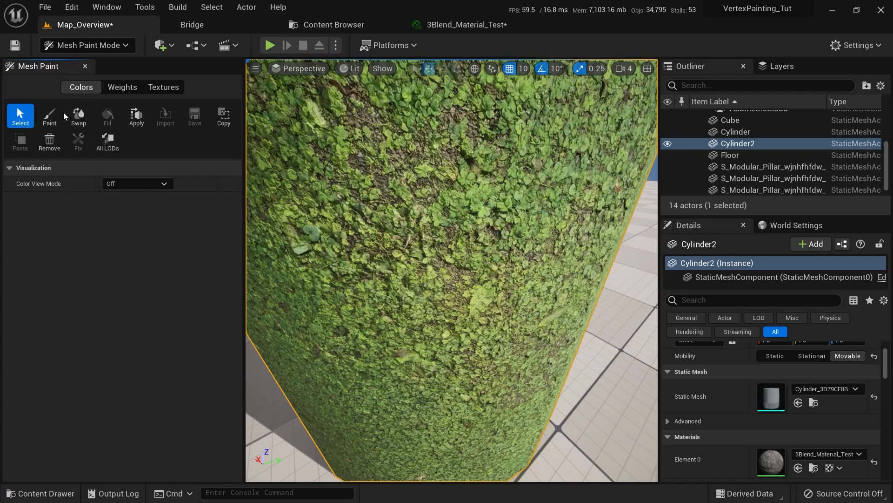
left_click(49, 116)
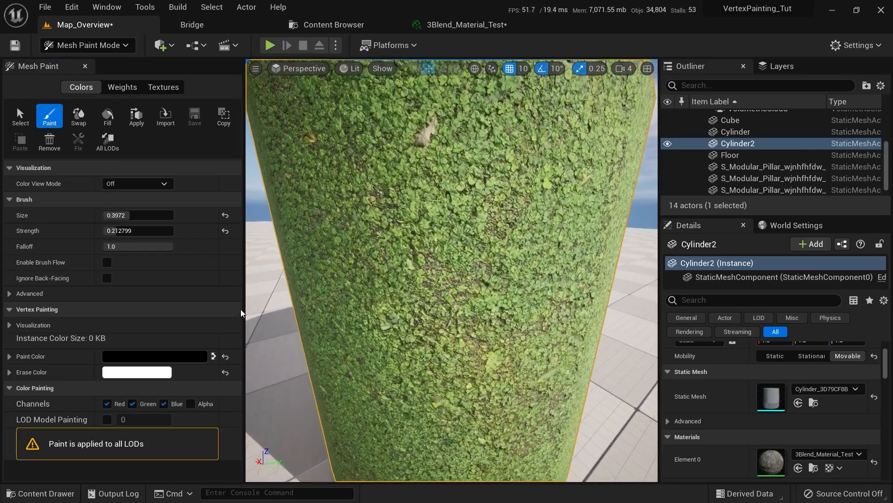
left_click(212, 356)
scroll(295, 183, "down", 5)
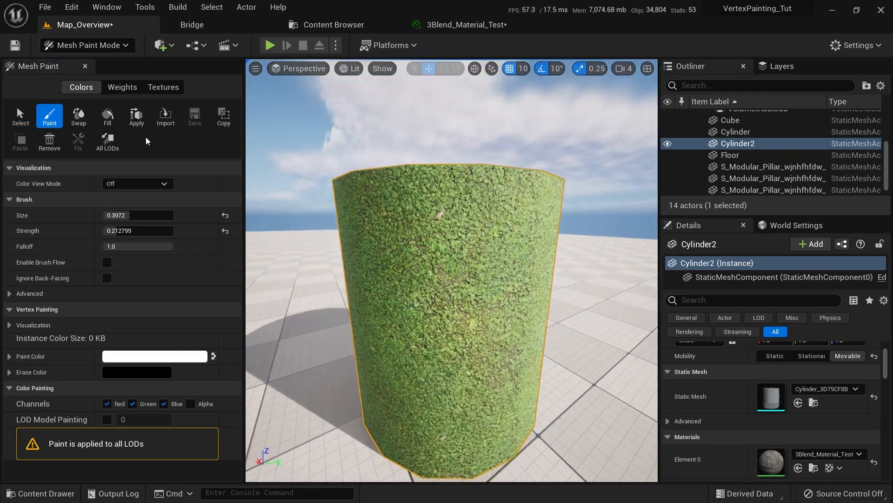
left_click(112, 120)
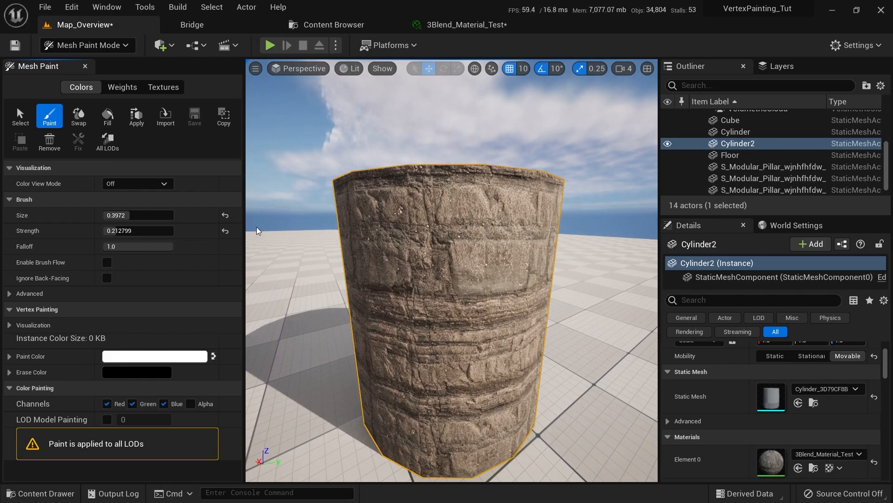
Uncheck the Green and Blue channels so painting affects only Red
scroll(353, 368, "up", 4)
scroll(354, 356, "up", 3)
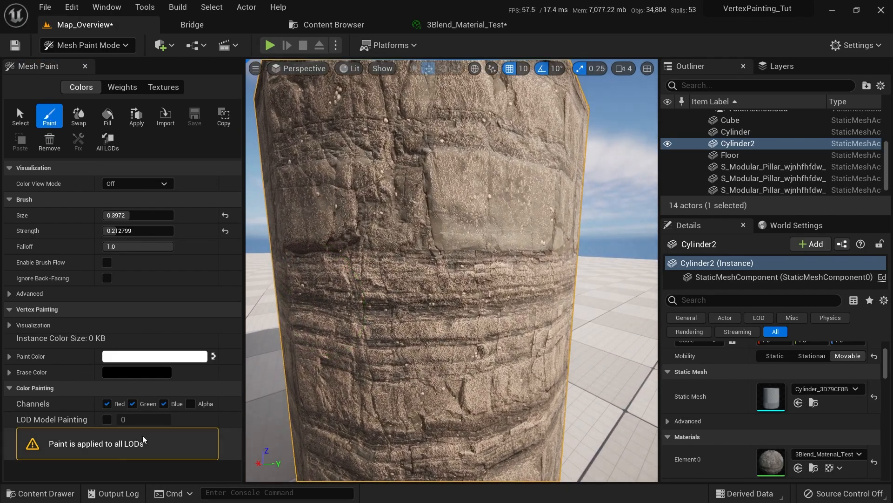
left_click(132, 404)
left_click(164, 404)
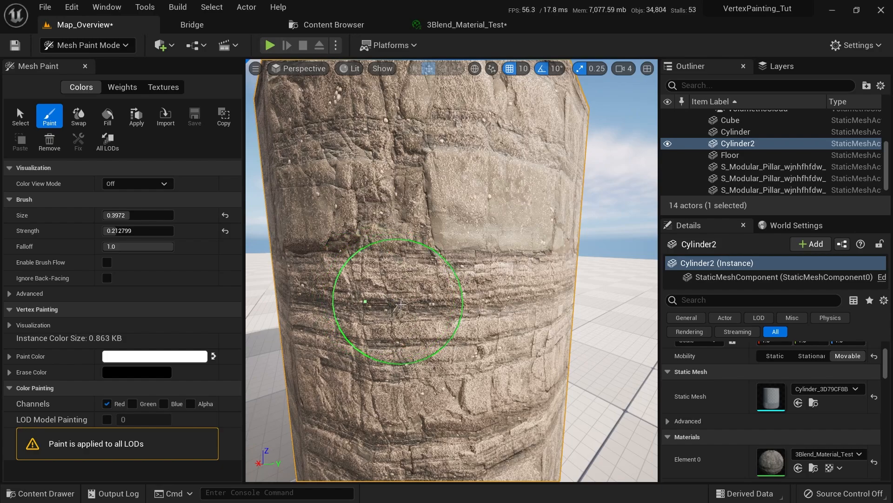
Enlarge the brush, set strength about 0.19, and paint light sandy patches on the cylinder
left_click_drag(387, 304, 447, 298, "alt")
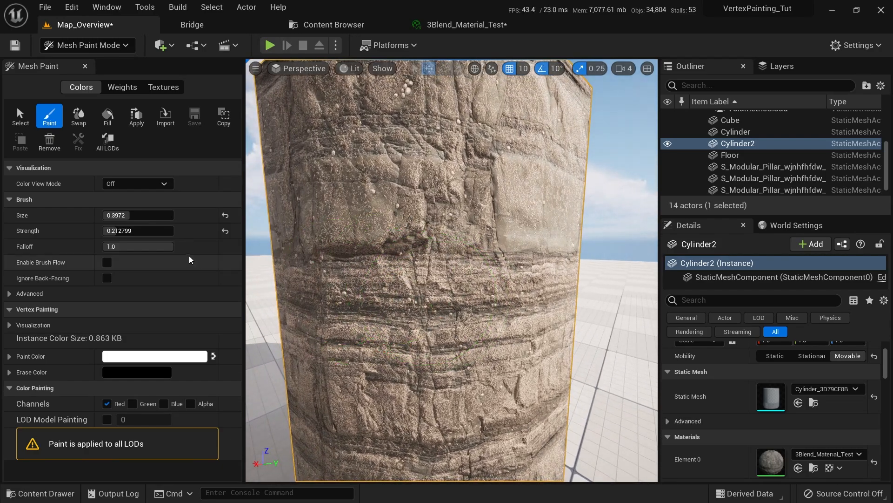
left_click_drag(140, 215, 150, 215)
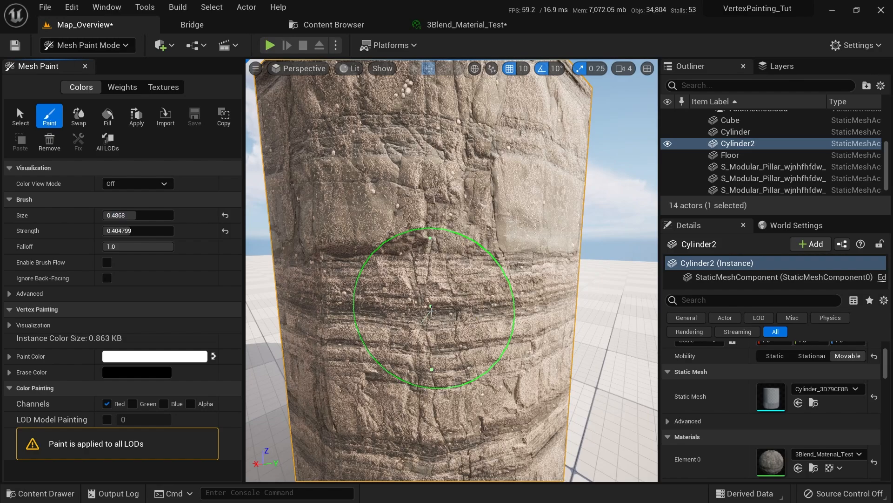
left_click(213, 356)
left_click(140, 230)
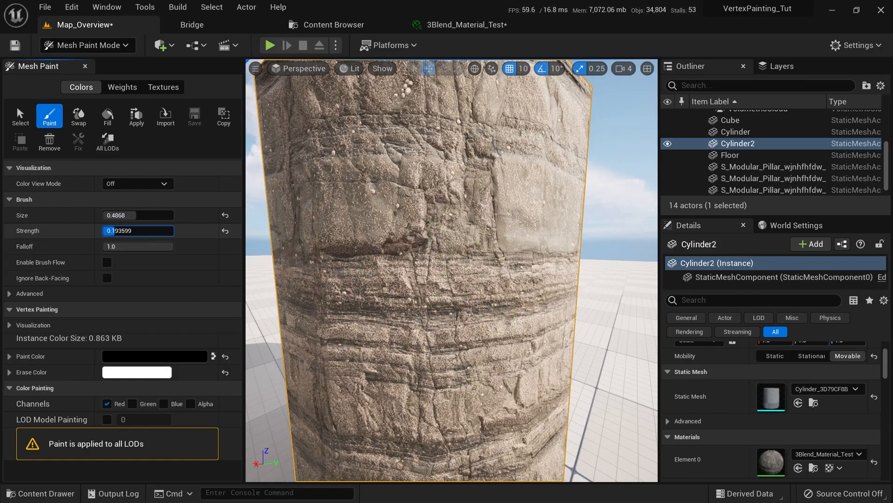
mouse_move(408, 318)
left_mouse_down()
mouse_move(459, 294)
mouse_move(494, 241)
mouse_move(487, 202)
left_mouse_up()
mouse_move(458, 140)
left_mouse_down()
mouse_move(412, 125)
mouse_move(401, 139)
left_mouse_up()
right_click_drag(431, 181, 409, 182)
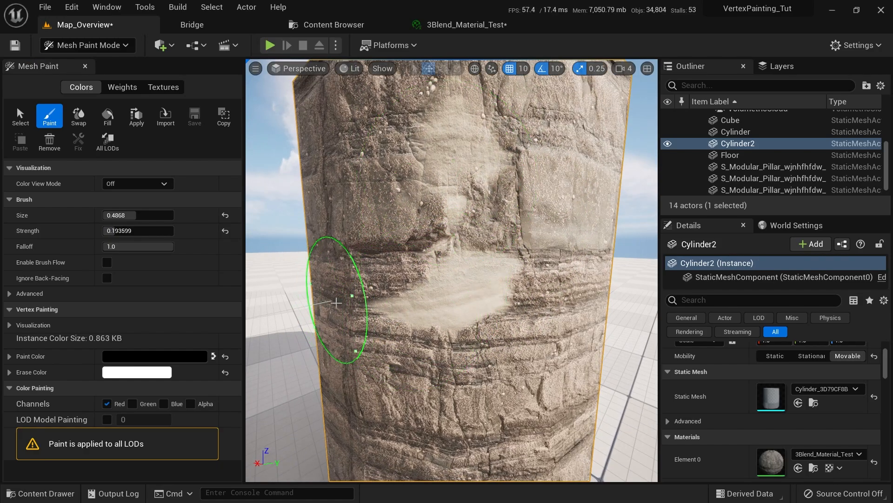
Paint a green-channel clover patch across the cylinder, then float the material instance editor
right_click_drag(337, 302, 381, 303)
left_click(120, 405)
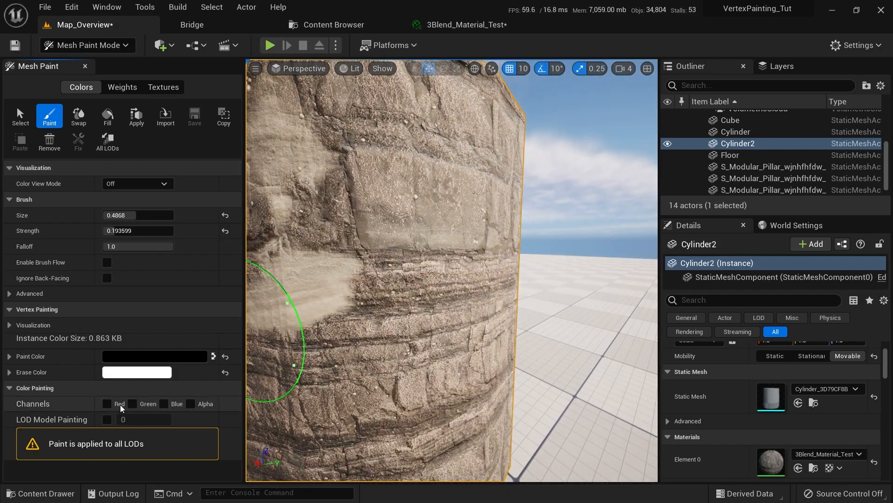
right_click_drag(408, 331, 382, 330)
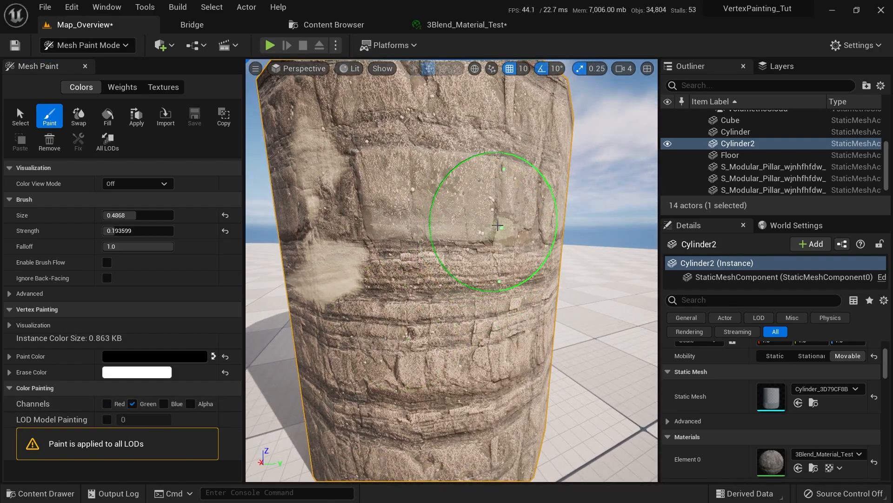
left_click_drag(498, 225, 467, 155)
mouse_move(468, 155)
right_mouse_down()
mouse_move(465, 269)
mouse_move(514, 306)
right_mouse_up()
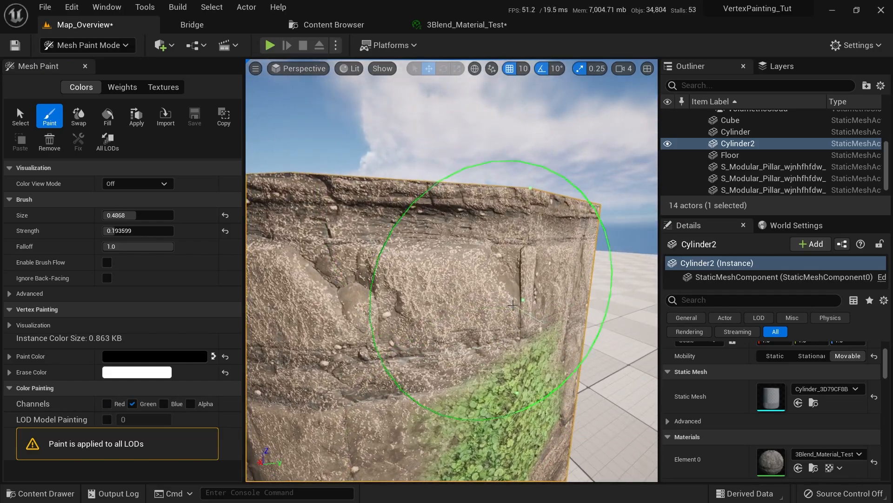
left_click_drag(513, 305, 514, 256)
mouse_move(514, 256)
right_mouse_down()
mouse_move(514, 330)
mouse_move(431, 251)
right_mouse_up()
mouse_move(410, 223)
left_mouse_down()
mouse_move(431, 261)
mouse_move(422, 287)
left_mouse_up()
mouse_move(422, 286)
right_mouse_down()
mouse_move(560, 325)
mouse_move(553, 379)
mouse_move(455, 275)
mouse_move(436, 330)
mouse_move(458, 361)
mouse_move(413, 345)
mouse_move(460, 326)
mouse_move(487, 279)
right_mouse_up()
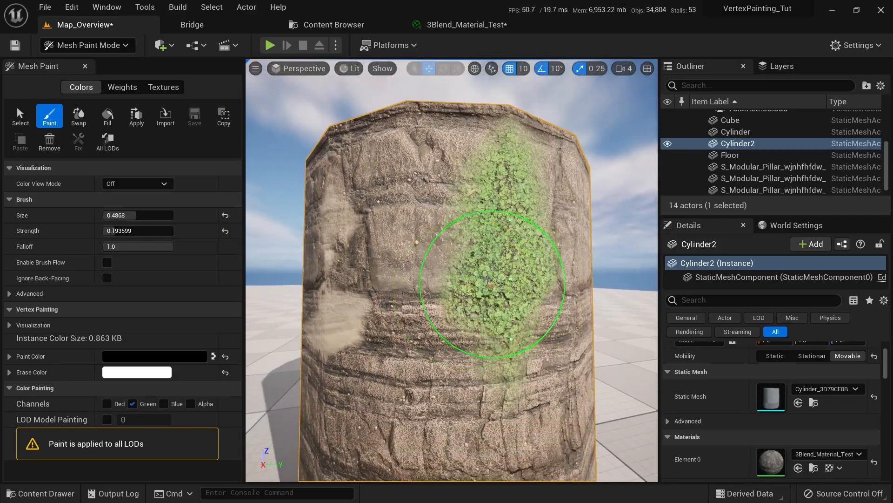
left_click_drag(466, 24, 565, 140)
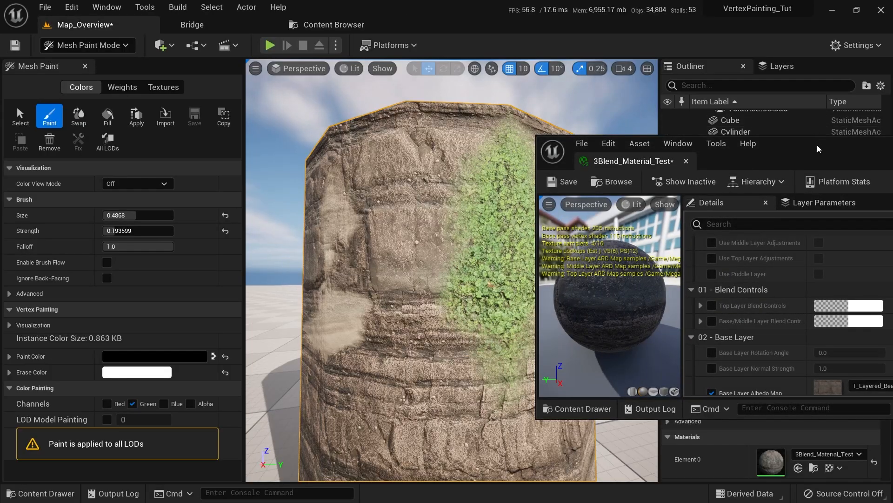
Expand the blend controls, enable the Base/Middle Layer Blend override, and paint sand over the moss
left_click_drag(817, 144, 742, 93)
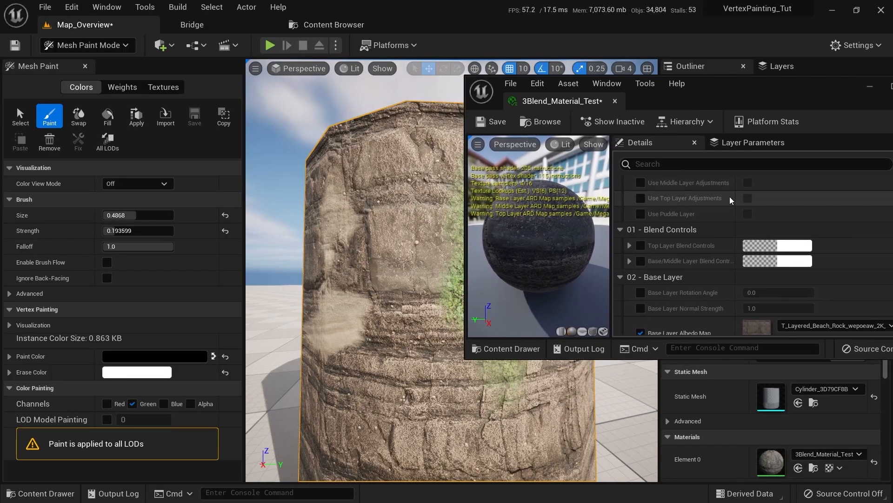
scroll(760, 221, "up", 3)
scroll(766, 222, "down", 3)
scroll(766, 222, "down", 2)
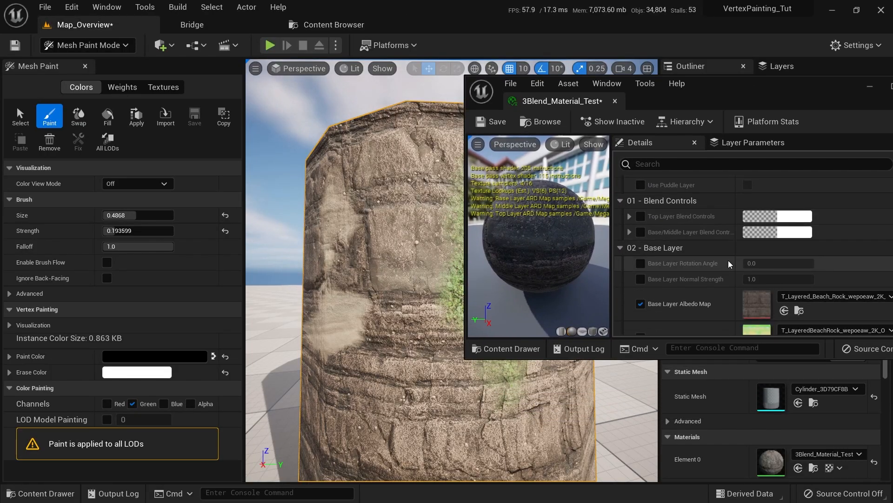
left_click(629, 216)
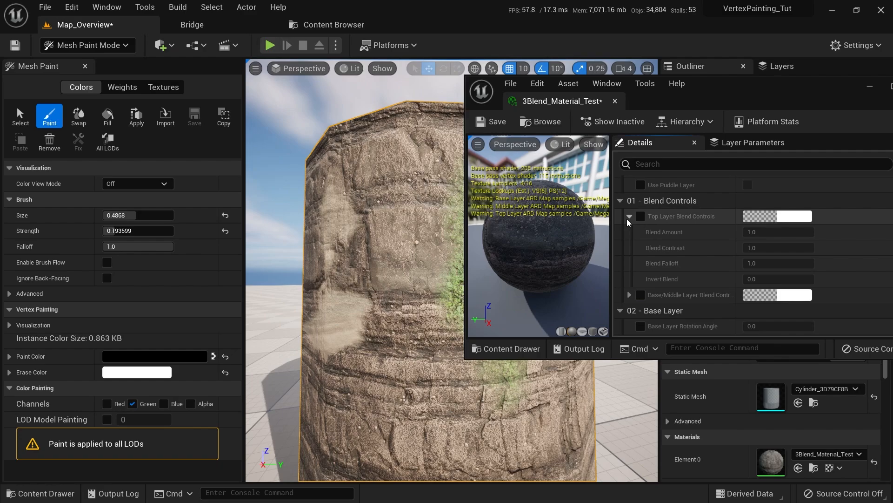
left_click(629, 294)
scroll(647, 270, "down", 3)
scroll(656, 251, "up", 5)
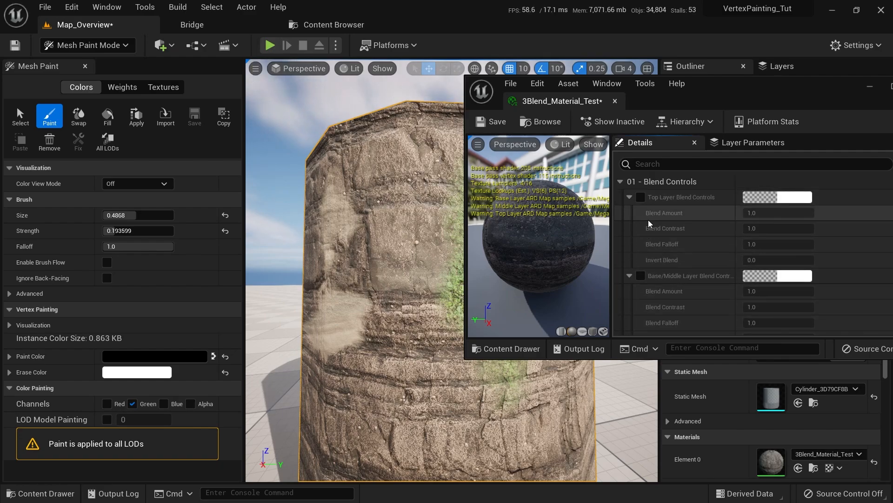
scroll(666, 242, "up", 3)
scroll(666, 243, "down", 8)
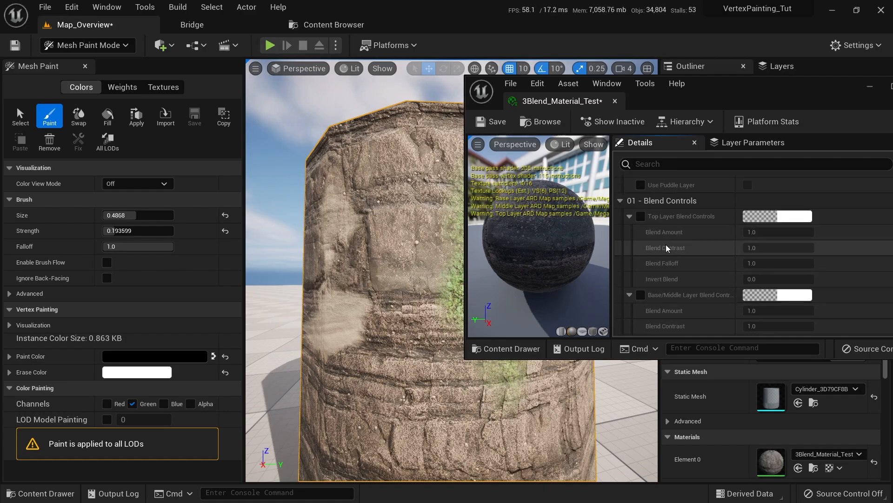
left_click(641, 238)
scroll(641, 234, "up", 2)
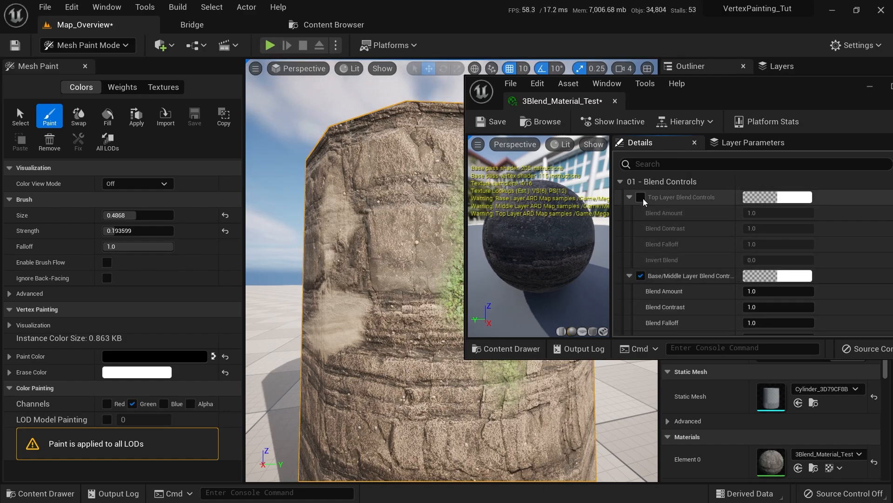
scroll(652, 210, "down", 3)
mouse_move(399, 299)
left_mouse_down()
mouse_move(389, 279)
mouse_move(446, 265)
left_mouse_up()
Resize and reposition the material editor window and narrow the mesh paint panel
left_click_drag(770, 103, 785, 98)
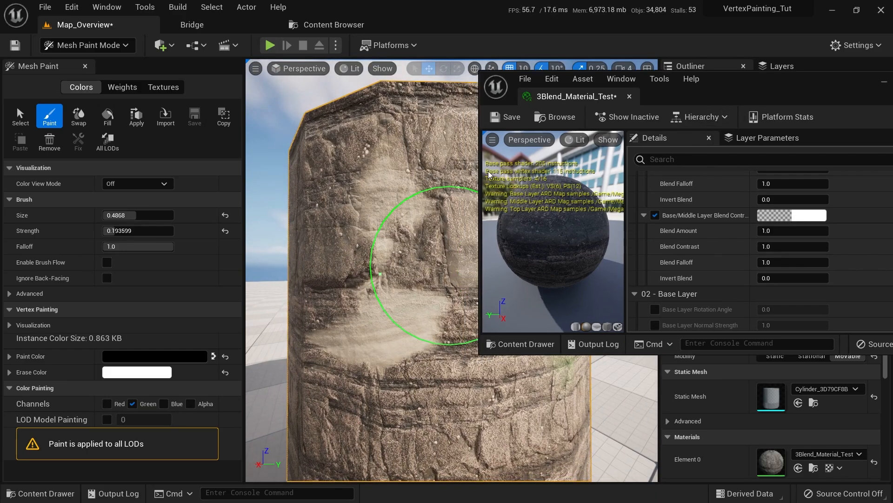
left_click_drag(480, 171, 565, 171)
mouse_move(460, 209)
right_mouse_down()
mouse_move(463, 258)
mouse_move(486, 242)
mouse_move(470, 240)
right_mouse_up()
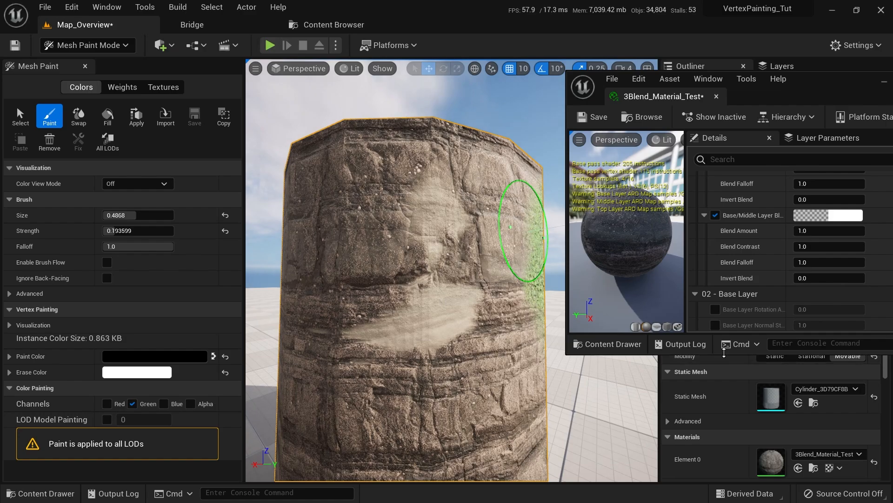
left_click_drag(723, 355, 719, 463)
scroll(749, 329, "up", 3)
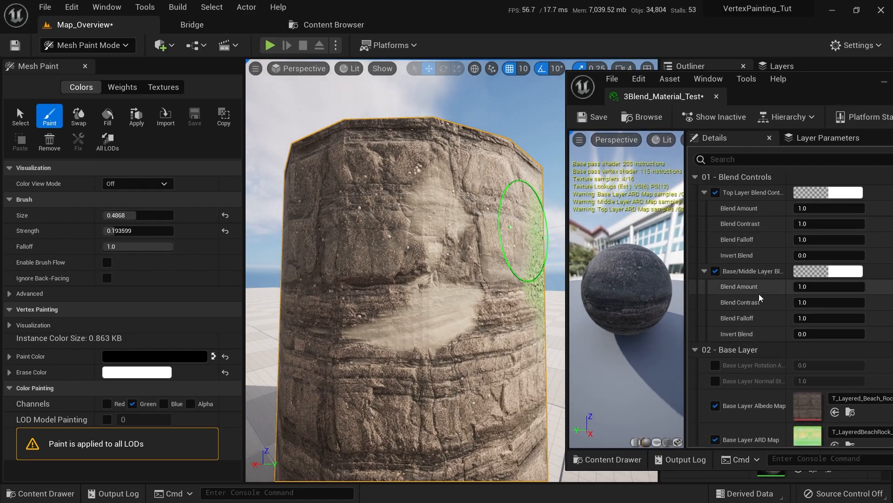
left_click_drag(243, 168, 199, 169)
scroll(419, 321, "up", 5)
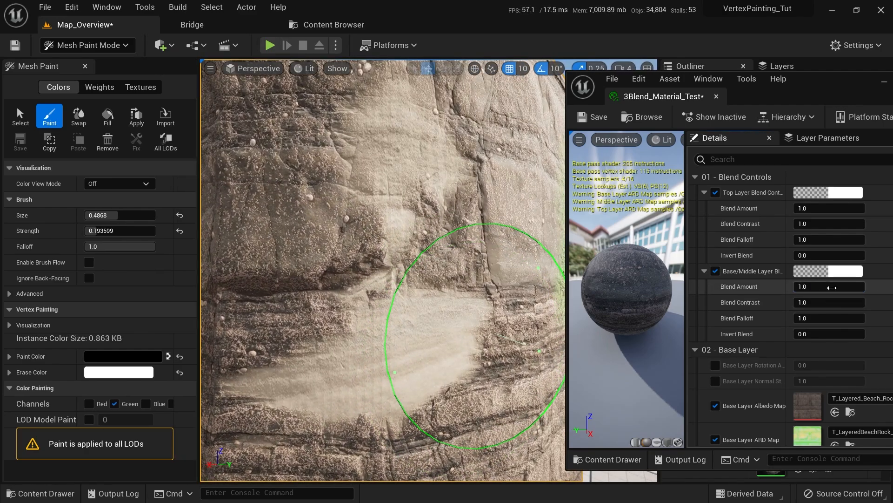
Set base/middle Blend Amount to 5 and Blend Contrast to 1, undoing a stray moss stroke
type("0")
key("Return")
type("5")
key("Return")
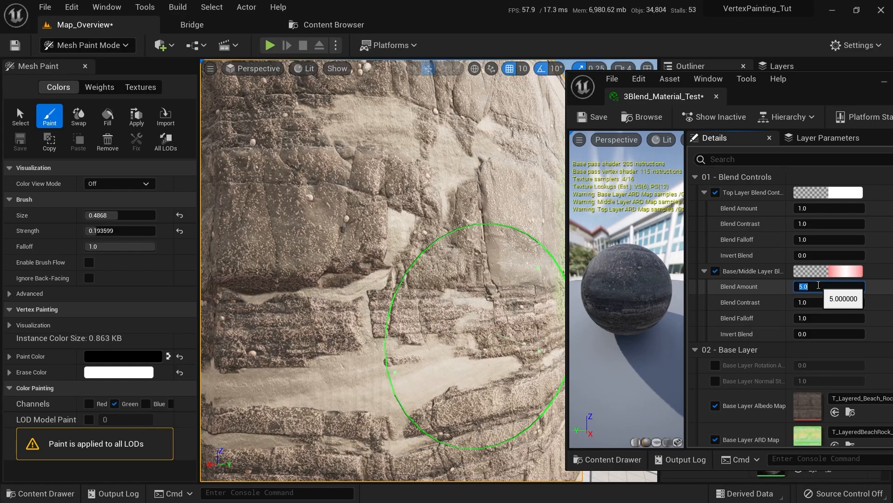
right_click_drag(500, 334, 544, 328)
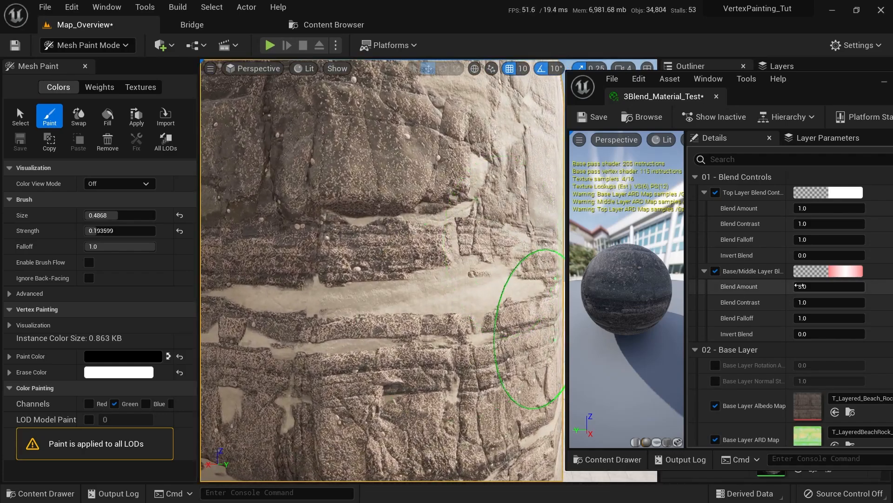
key("Return")
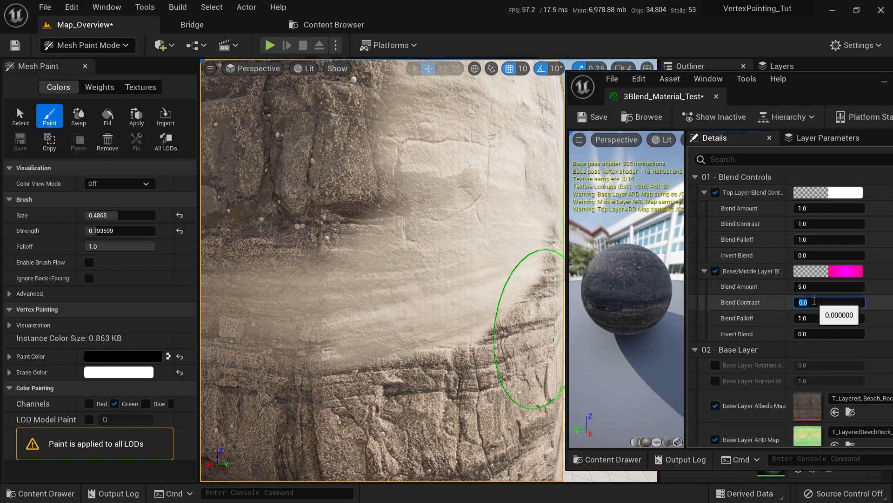
key("Return")
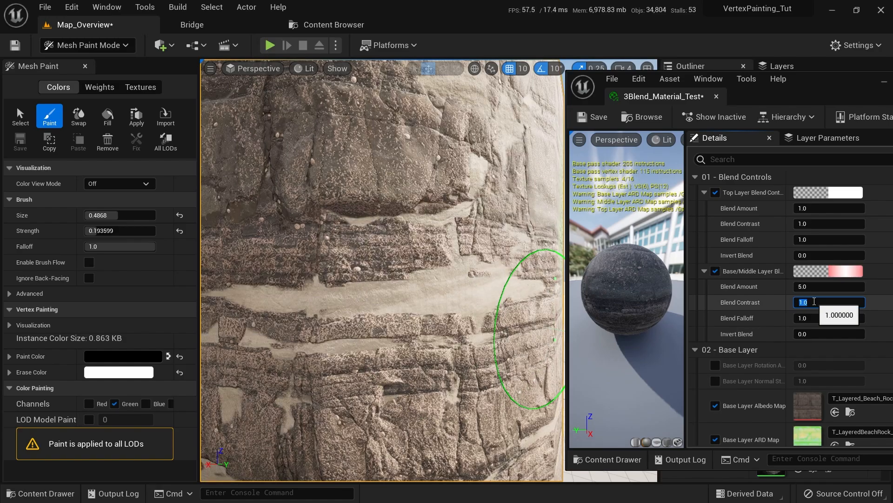
scroll(428, 288, "down", 3)
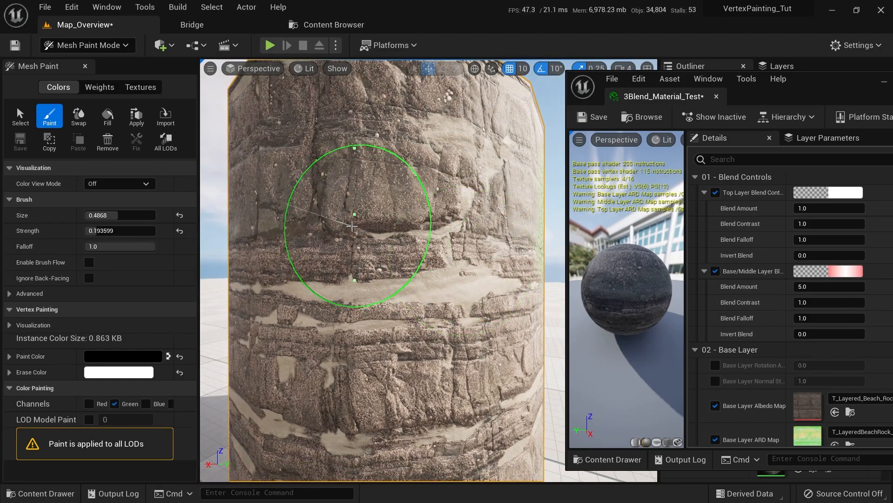
mouse_move(325, 189)
left_mouse_down()
mouse_move(357, 201)
mouse_move(326, 208)
mouse_move(389, 155)
mouse_move(340, 209)
mouse_move(458, 198)
mouse_move(449, 205)
left_mouse_up()
key("ctrl+z")
scroll(373, 186, "up", 3)
Try top layer Blend Amount values 5, 0.1 and 0.5 and Contrast 2, settling on Amount 1
scroll(387, 307, "up", 3)
scroll(387, 308, "down", 10)
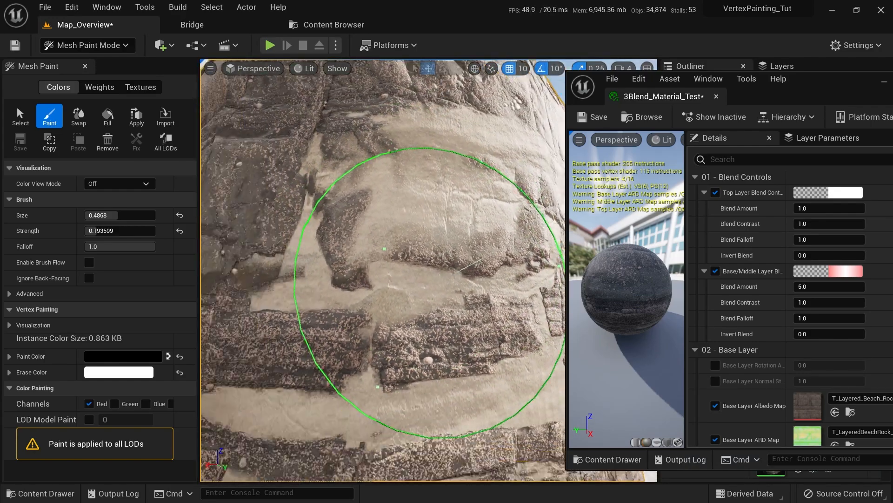
right_click_drag(221, 352, 325, 352)
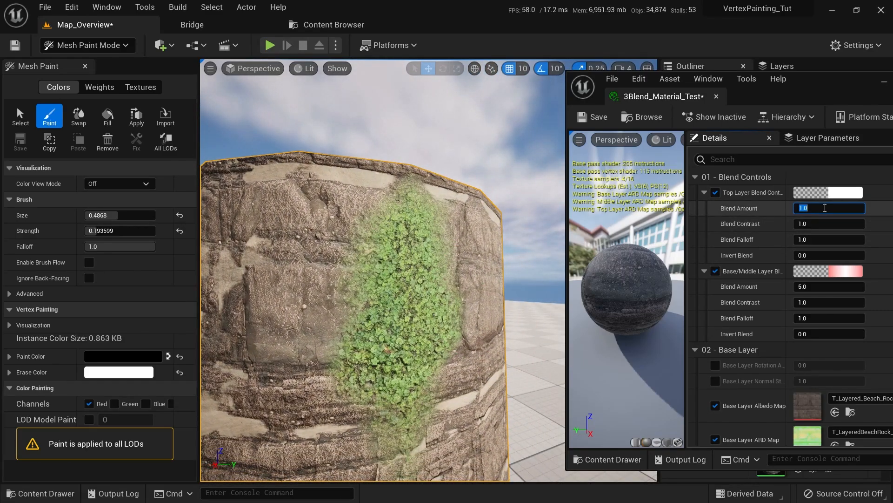
type("5")
key("Return")
type("1")
key("Return")
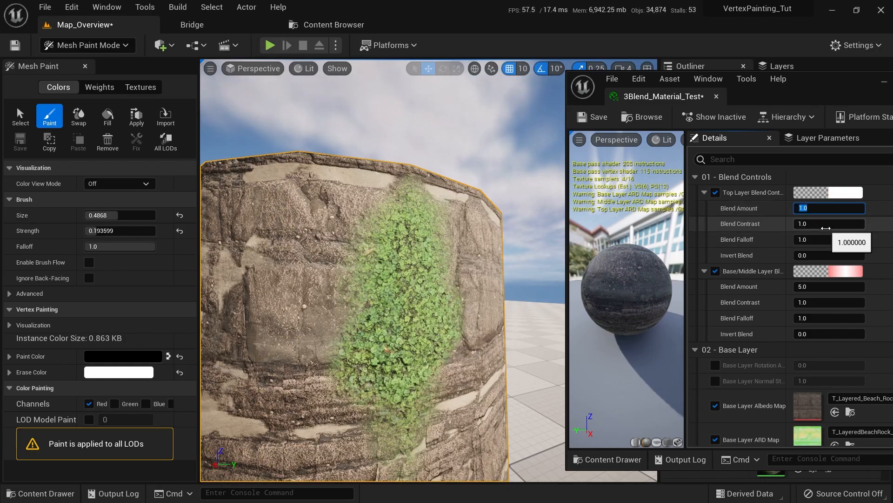
key("Return")
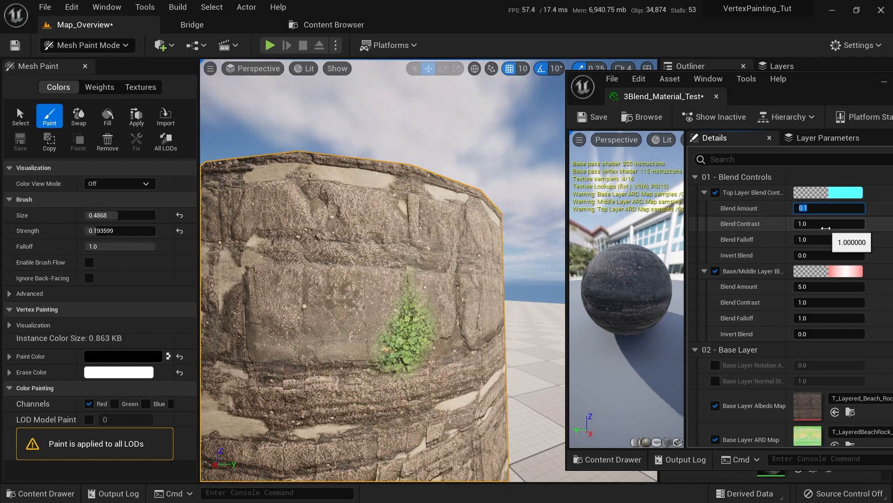
type("0.5")
key("Return")
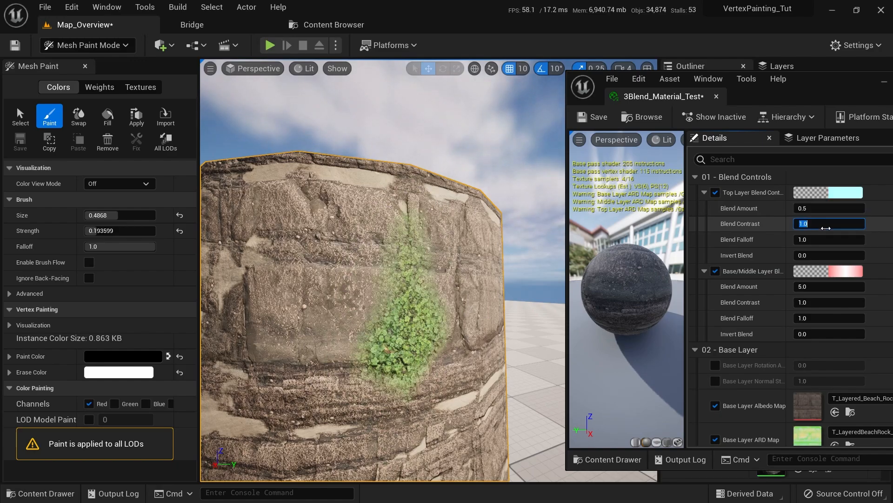
left_click(826, 228)
type("2")
key("Return")
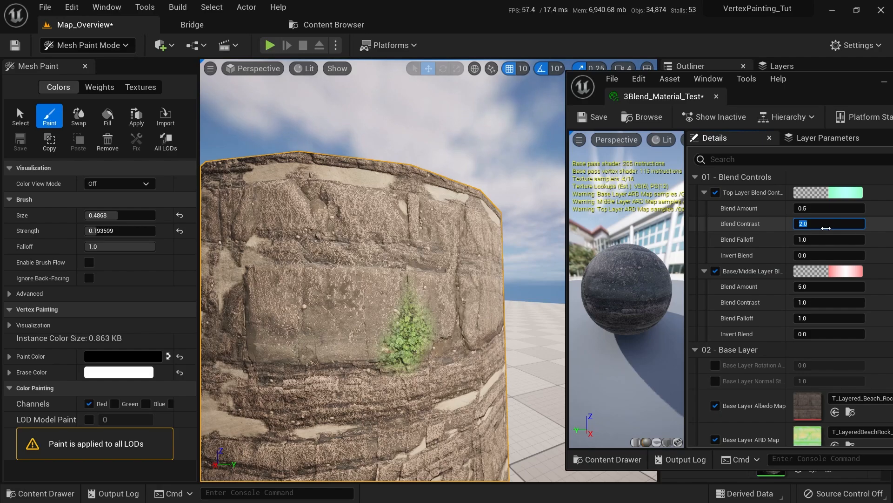
left_click(829, 209)
type("1")
key("Return")
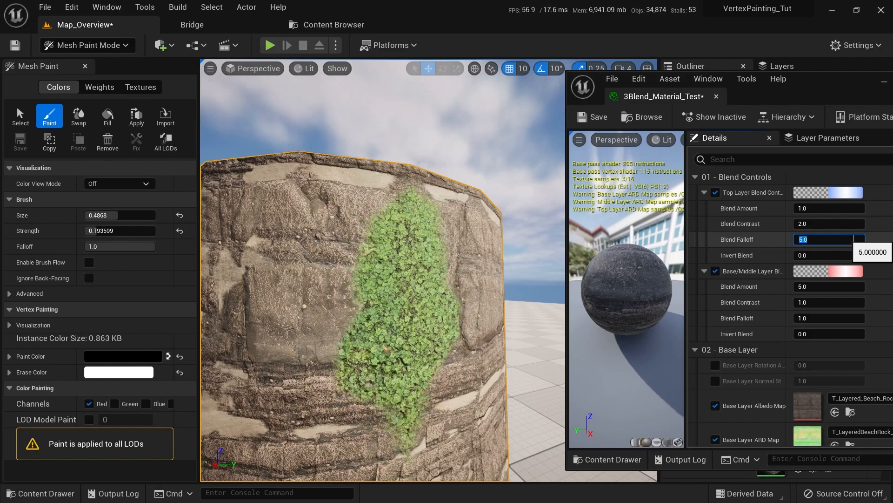
Raise the top layer falloff to 6.0 and paint green-channel clover patches on the column
right_click_drag(478, 329, 289, 381)
left_click(114, 403)
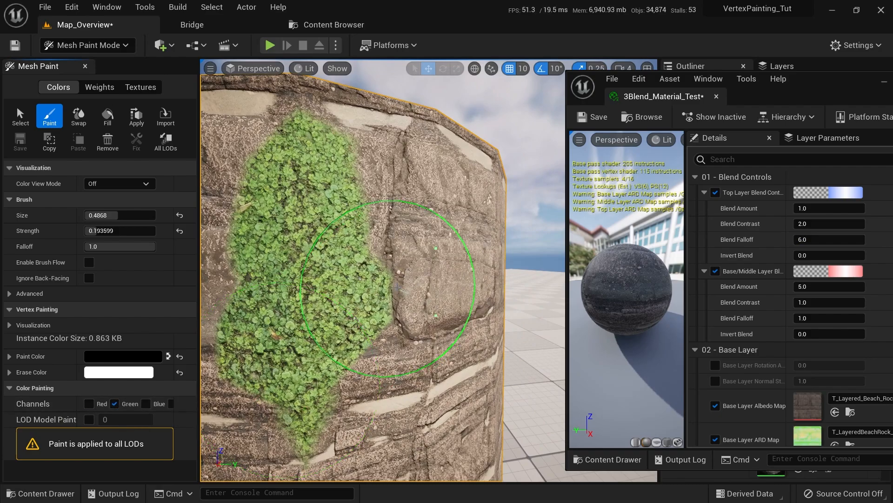
mouse_move(410, 309)
left_mouse_down()
mouse_move(460, 299)
mouse_move(449, 259)
left_mouse_up()
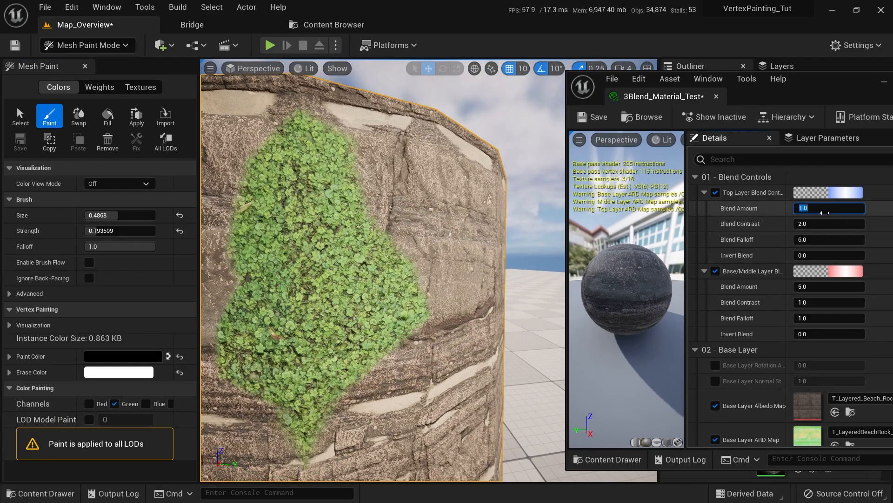
type("3")
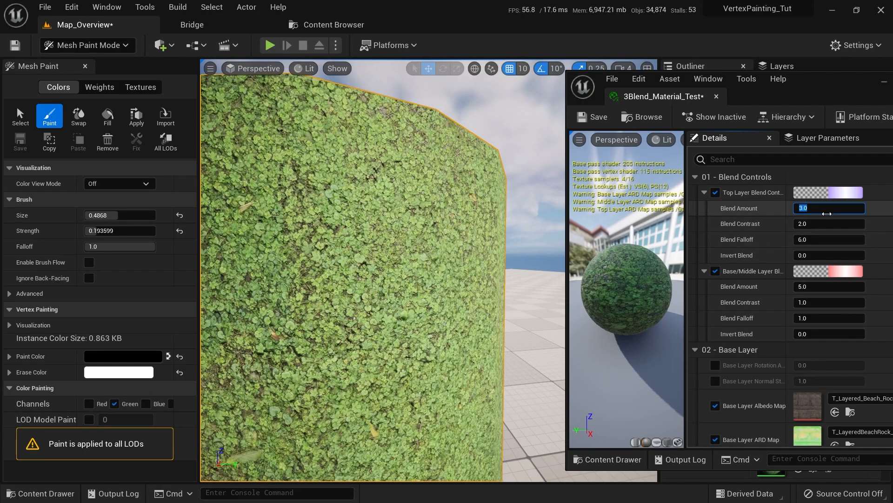
key("Return")
mouse_move(275, 284)
right_mouse_down()
mouse_move(459, 269)
mouse_move(435, 287)
right_mouse_up()
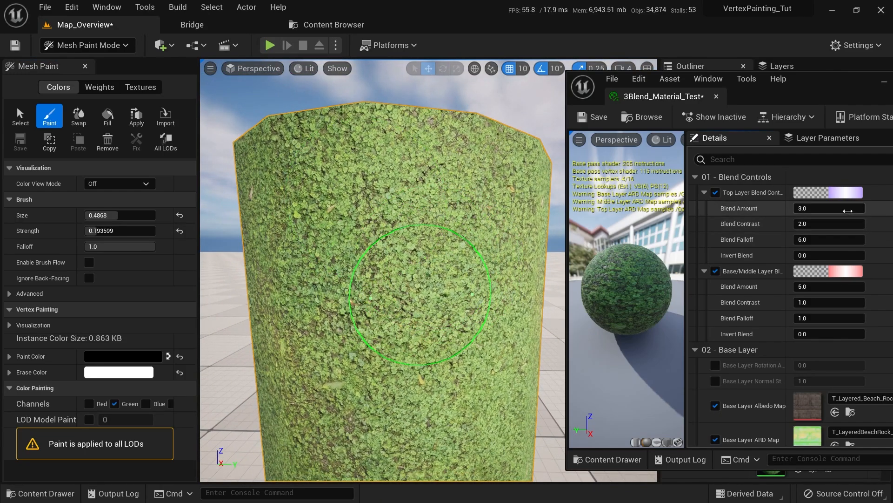
type("1")
key("Return")
left_click_drag(378, 368, 357, 303)
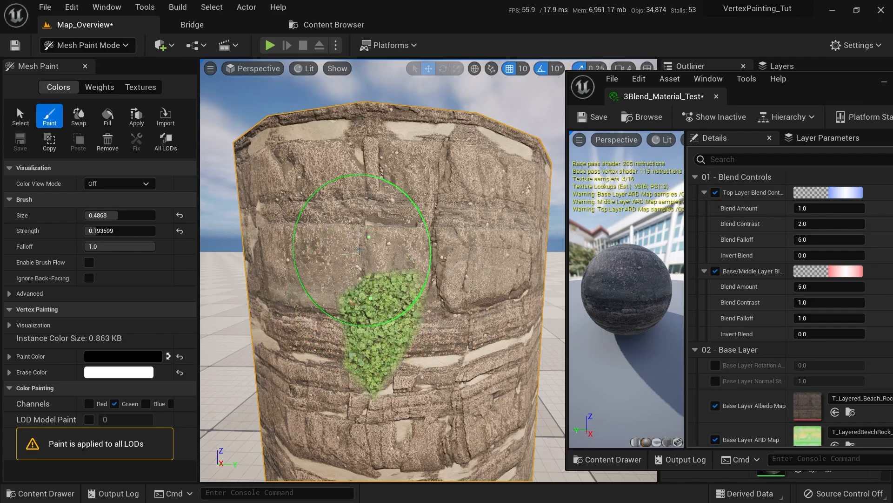
mouse_move(367, 171)
right_mouse_down()
mouse_move(353, 181)
mouse_move(365, 186)
mouse_move(353, 154)
right_mouse_up()
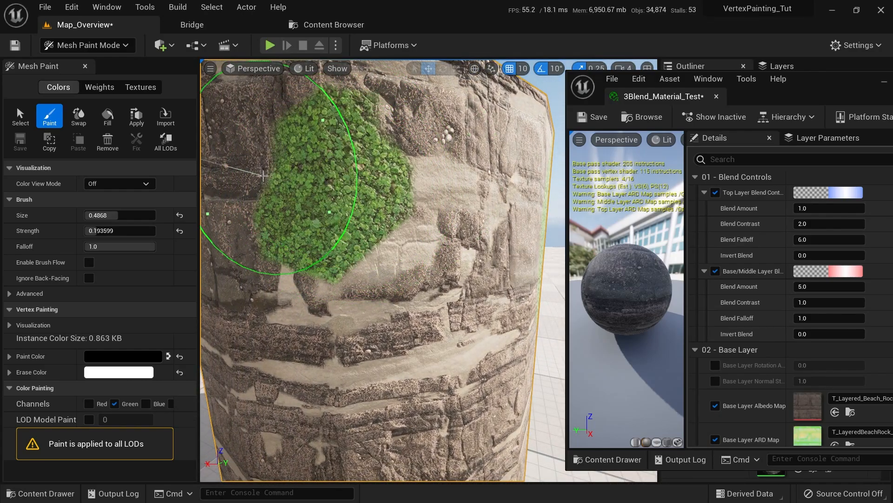
mouse_move(263, 176)
right_mouse_down()
mouse_move(314, 176)
mouse_move(419, 259)
mouse_move(429, 315)
mouse_move(442, 274)
mouse_move(369, 188)
mouse_move(302, 279)
right_mouse_up()
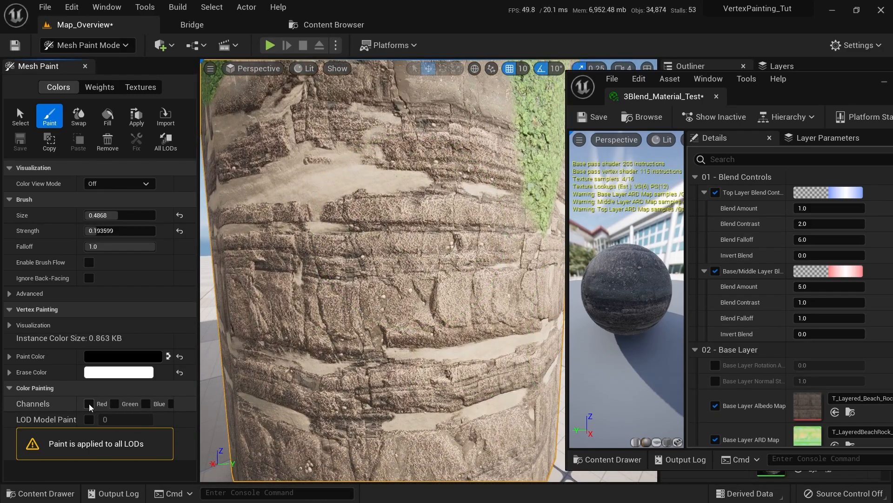
Switch vertex painting from the red channel to the blue channel only
left_click(88, 404)
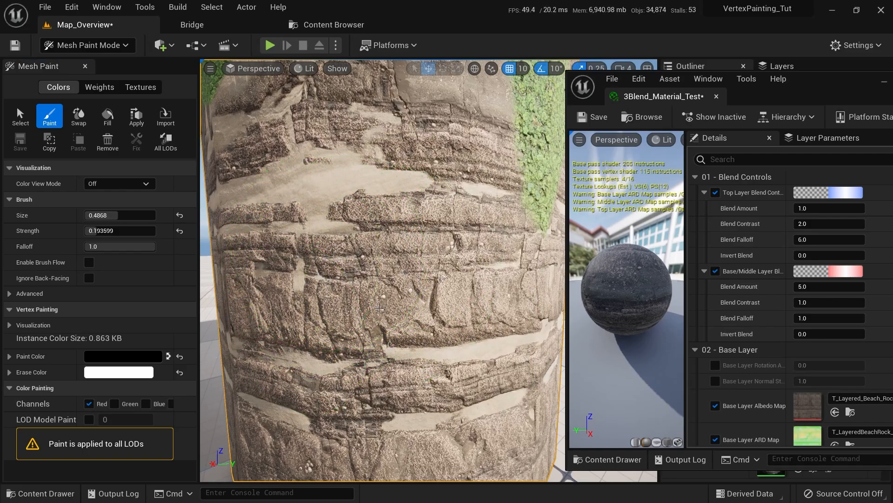
scroll(409, 379, "up", 6)
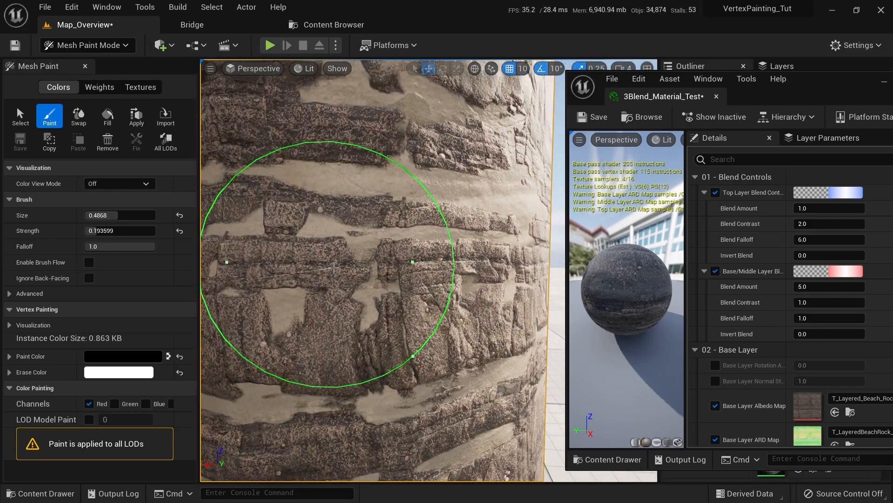
scroll(334, 269, "down", 5)
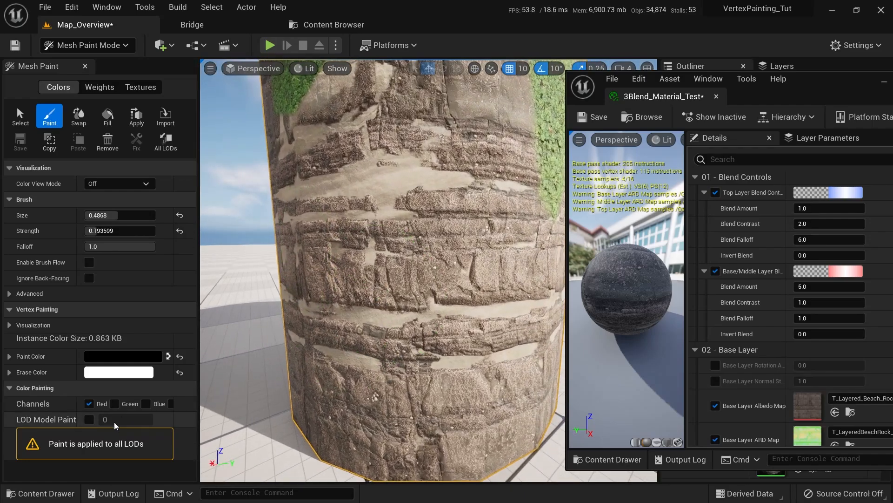
left_click(145, 404)
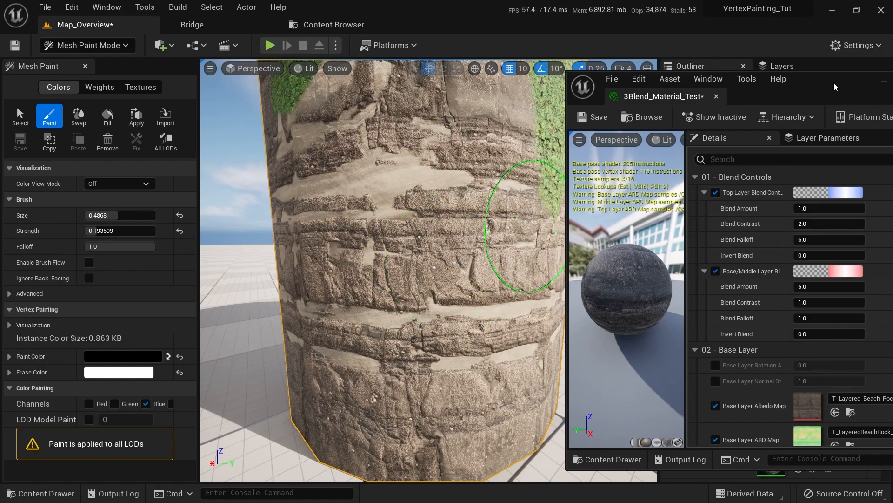
Move the material editor window and scroll its Details up to 00 - Global
left_click_drag(834, 87, 757, 68)
scroll(716, 270, "down", 15)
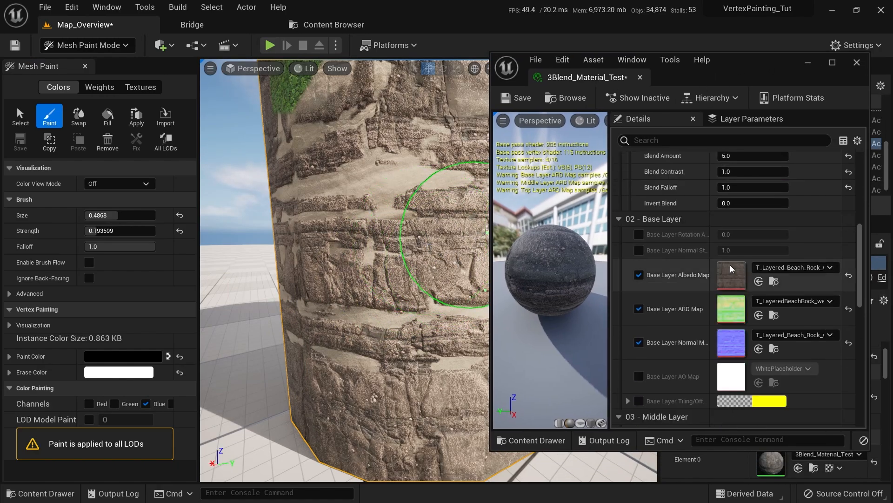
scroll(722, 237, "up", 15)
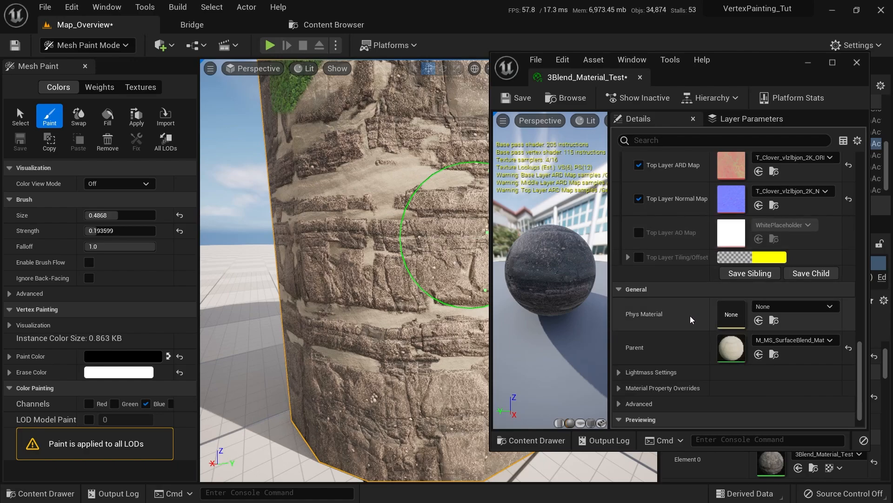
scroll(661, 155, "up", 3)
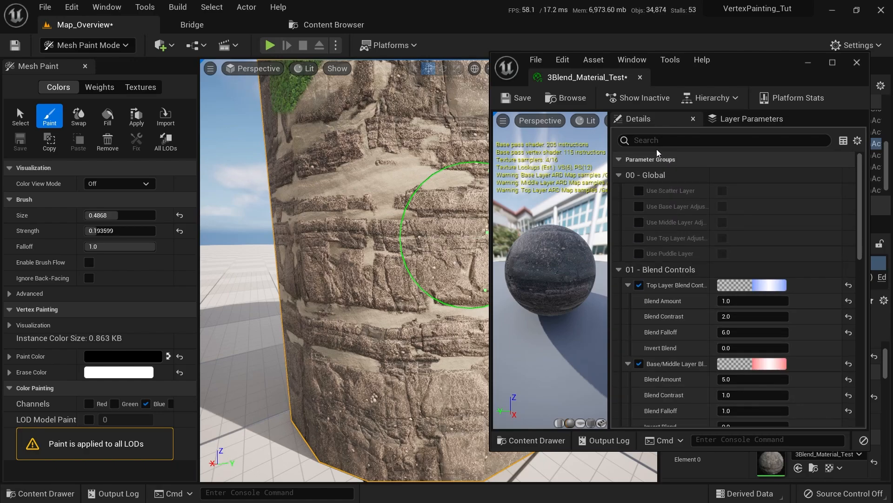
Override and switch on Use Puddle Layer in the material instance
left_click(638, 253)
left_click(722, 254)
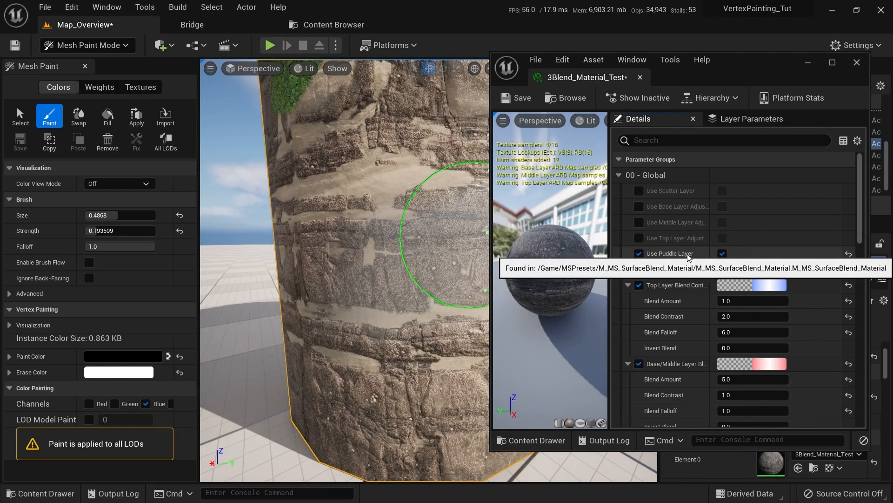
scroll(302, 279, "up", 3)
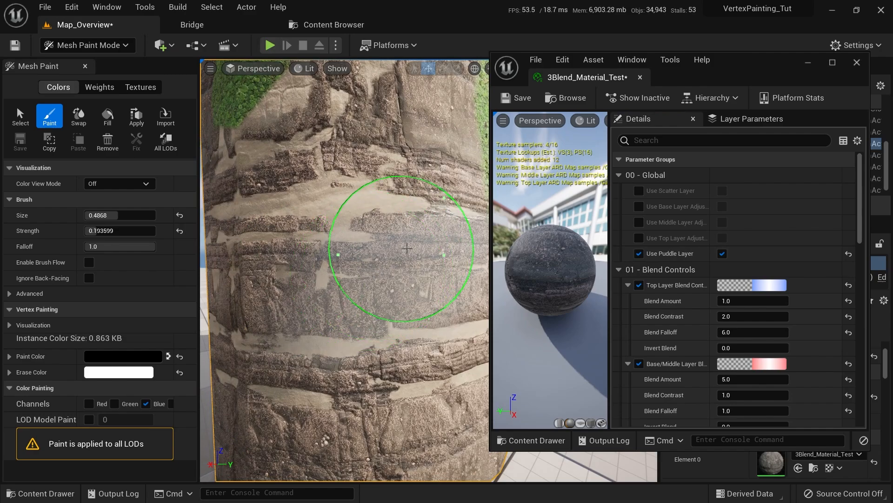
scroll(423, 172, "down", 6)
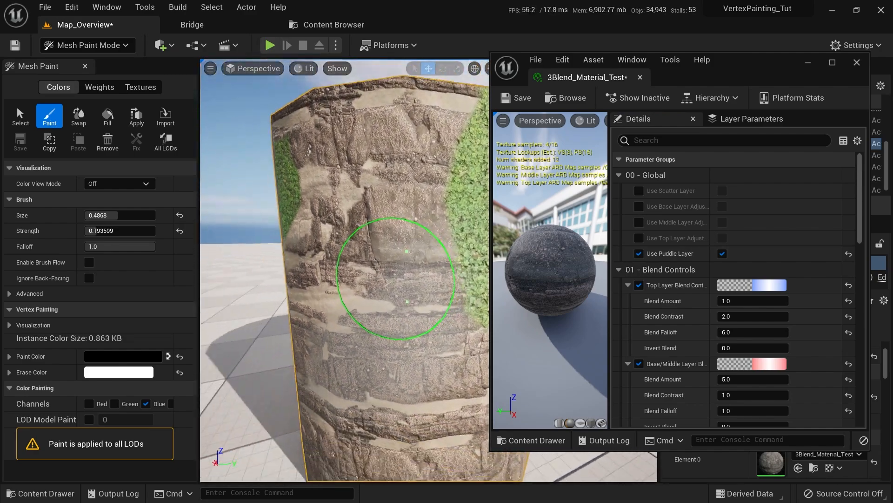
Paint blue-channel puddle areas down the pillar and over the right clover patch
left_click_drag(400, 93, 400, 321)
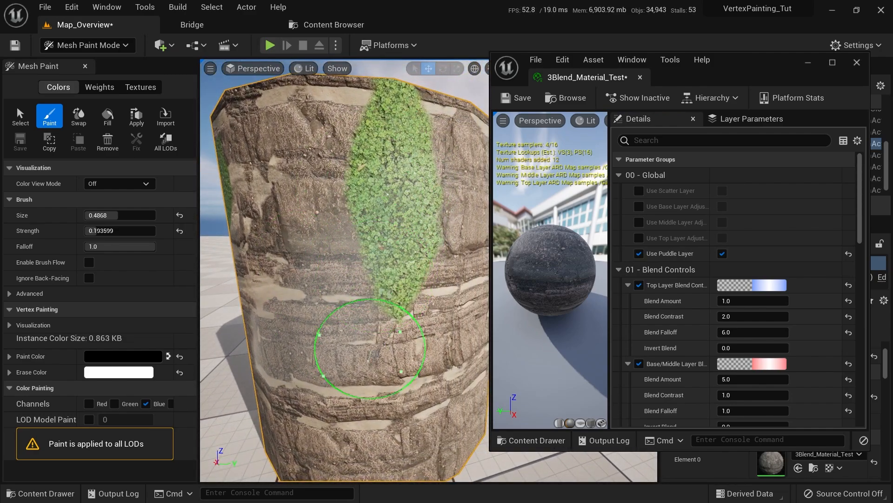
mouse_move(370, 349)
right_mouse_down()
mouse_move(367, 419)
mouse_move(376, 372)
mouse_move(440, 488)
mouse_move(410, 329)
mouse_move(433, 303)
mouse_move(400, 353)
mouse_move(362, 242)
right_mouse_up()
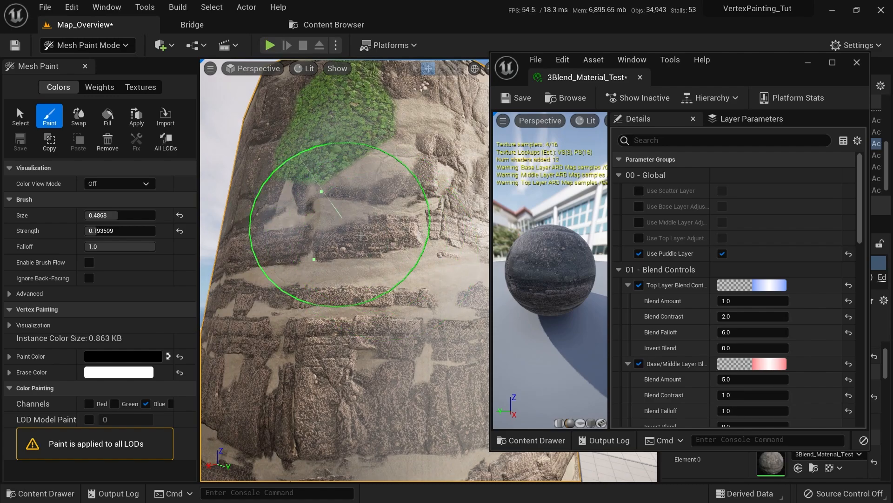
mouse_move(378, 264)
right_mouse_down()
mouse_move(279, 99)
mouse_move(260, 319)
mouse_move(329, 329)
mouse_move(325, 232)
mouse_move(287, 199)
right_mouse_up()
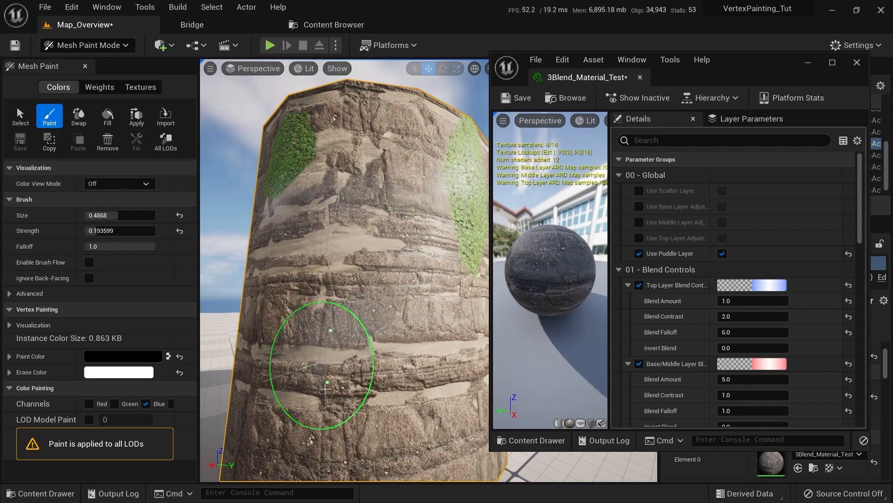
mouse_move(428, 159)
left_mouse_down()
mouse_move(419, 169)
mouse_move(468, 171)
left_mouse_up()
mouse_move(469, 171)
right_mouse_down()
mouse_move(369, 273)
mouse_move(429, 270)
right_mouse_up()
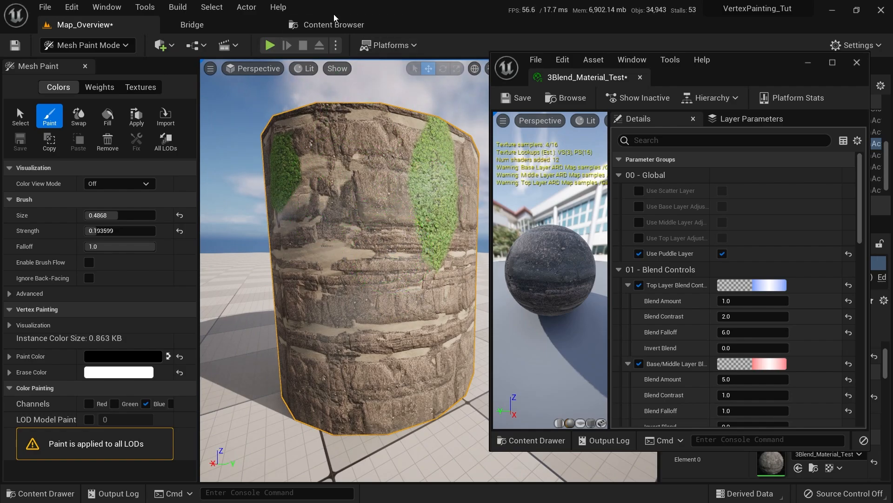
Save the level, 3Blend_Material_Test and all other modified assets from the BlendMaterials folder
key("ctrl+space")
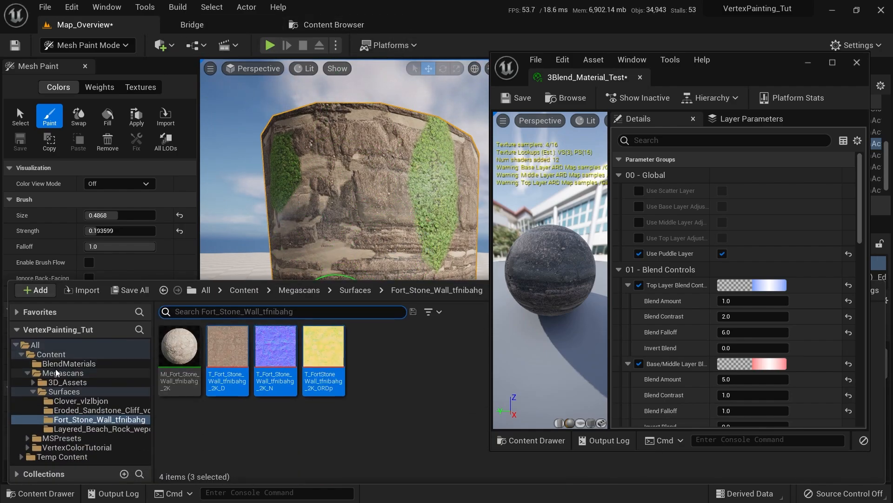
left_click(68, 363)
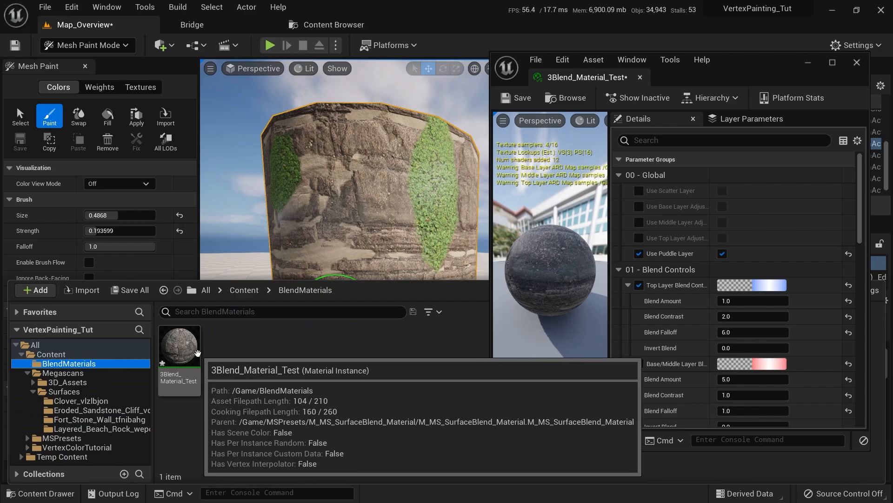
left_click(130, 290)
left_click(536, 388)
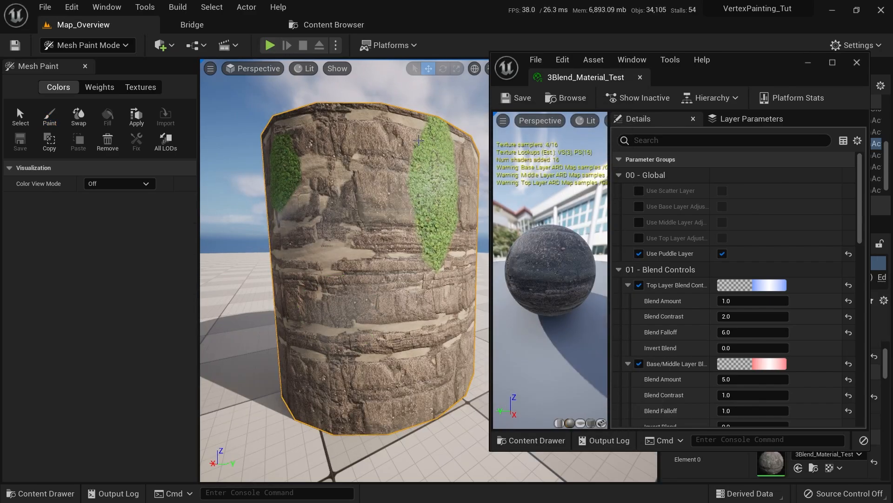
right_click_drag(390, 242, 385, 225)
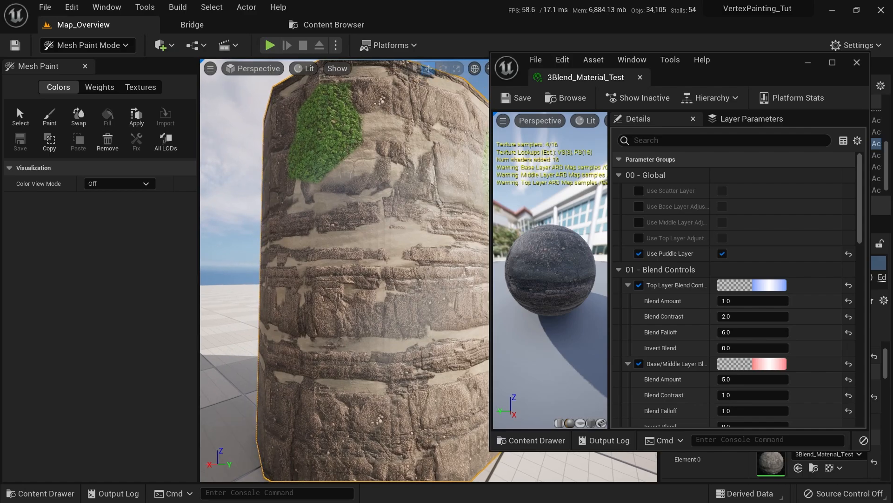
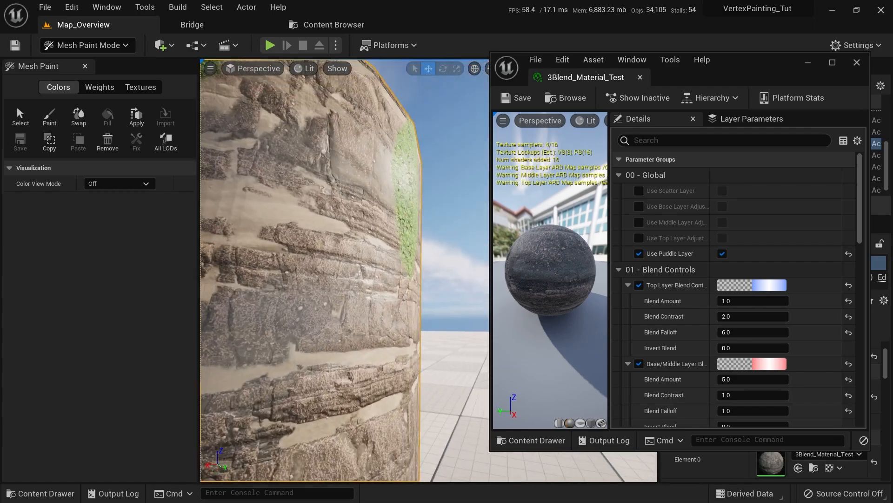
Orbit around the painted pillar to inspect the rock, sandstone and clover blends
left_click_drag(392, 222, 195, 228, "alt")
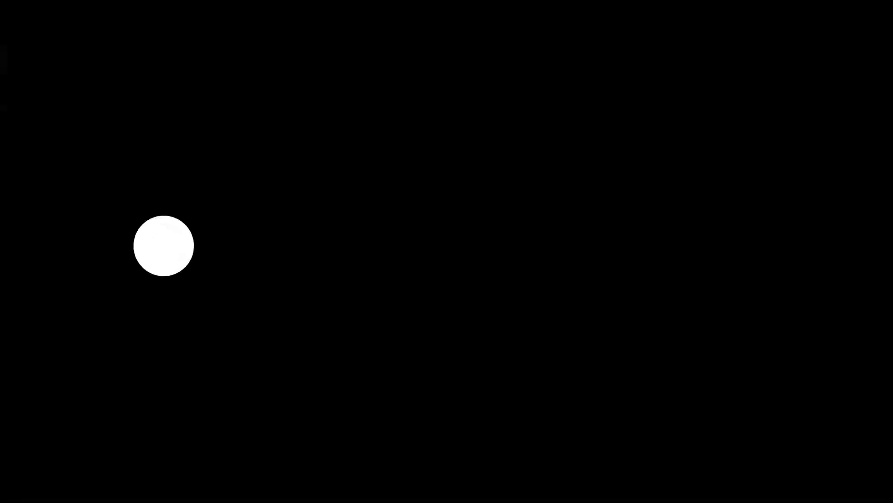